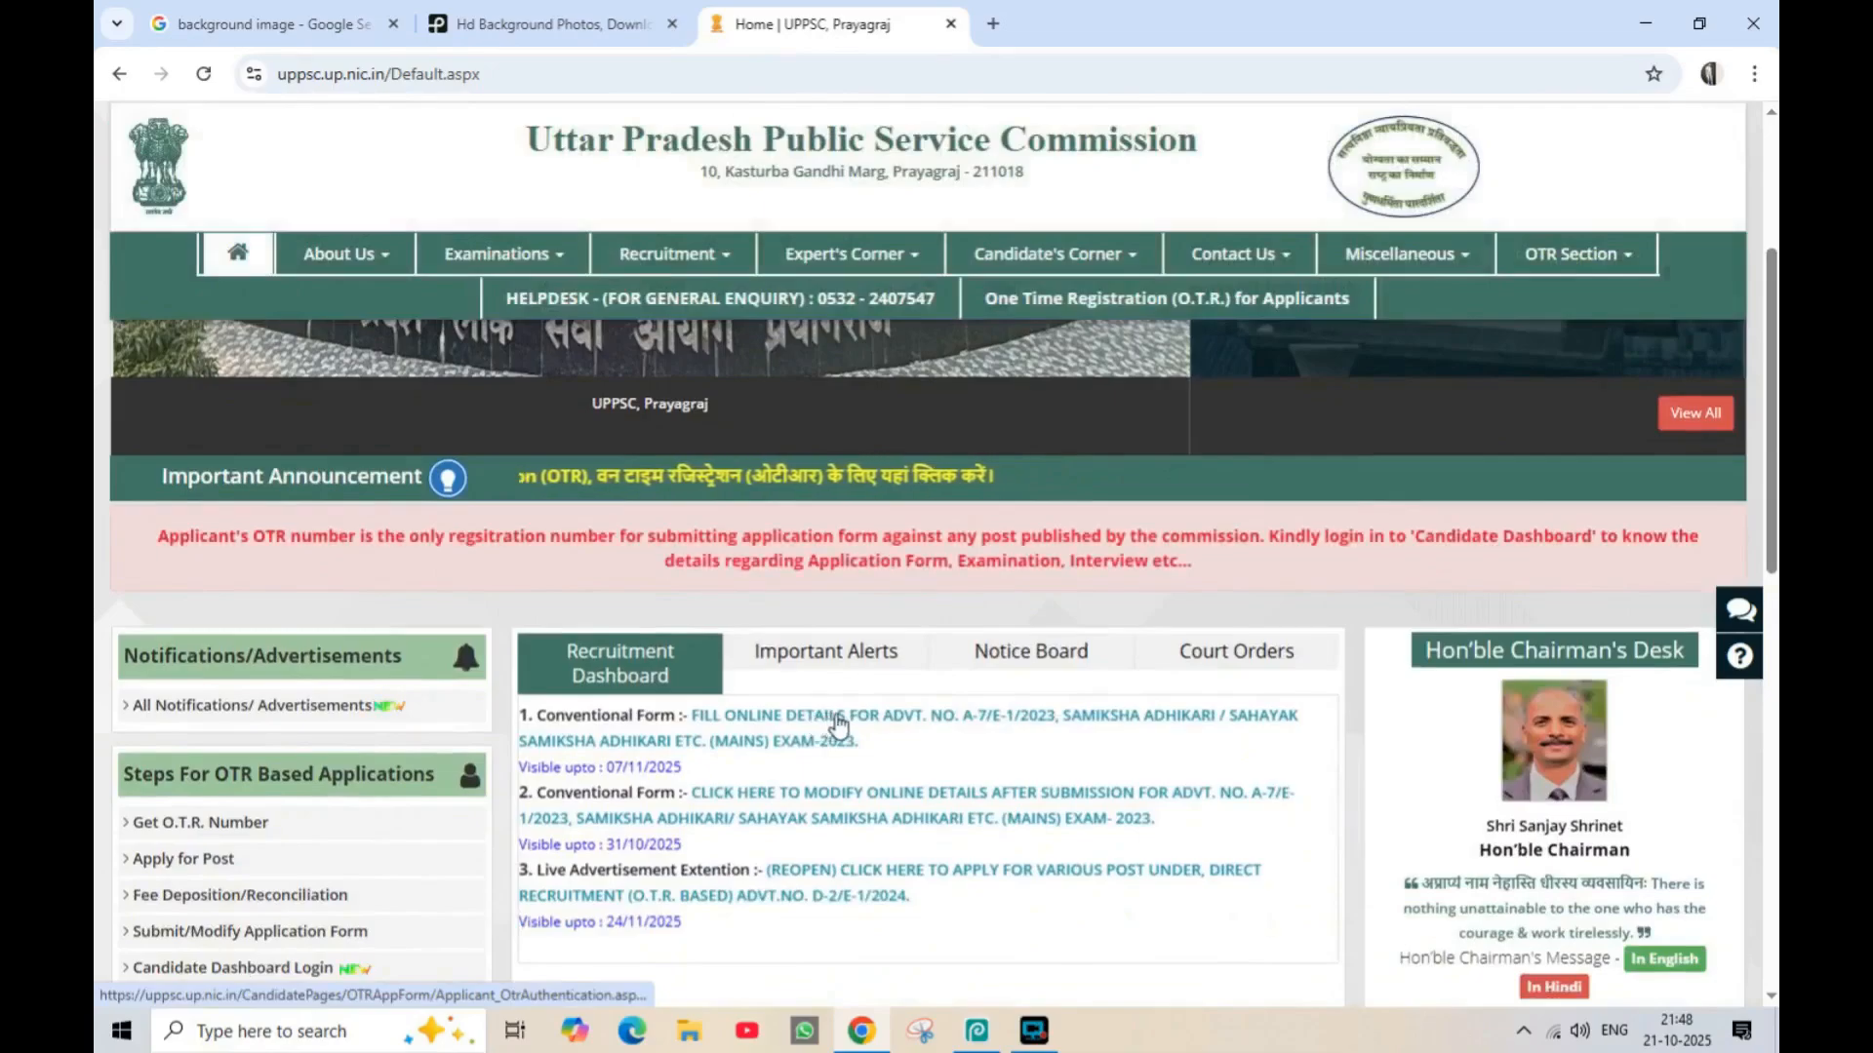
Open the online details form for ADVT. NO. A-7/E-1/2023, submit the candidate's OTR number and start the authentication
click(786, 726)
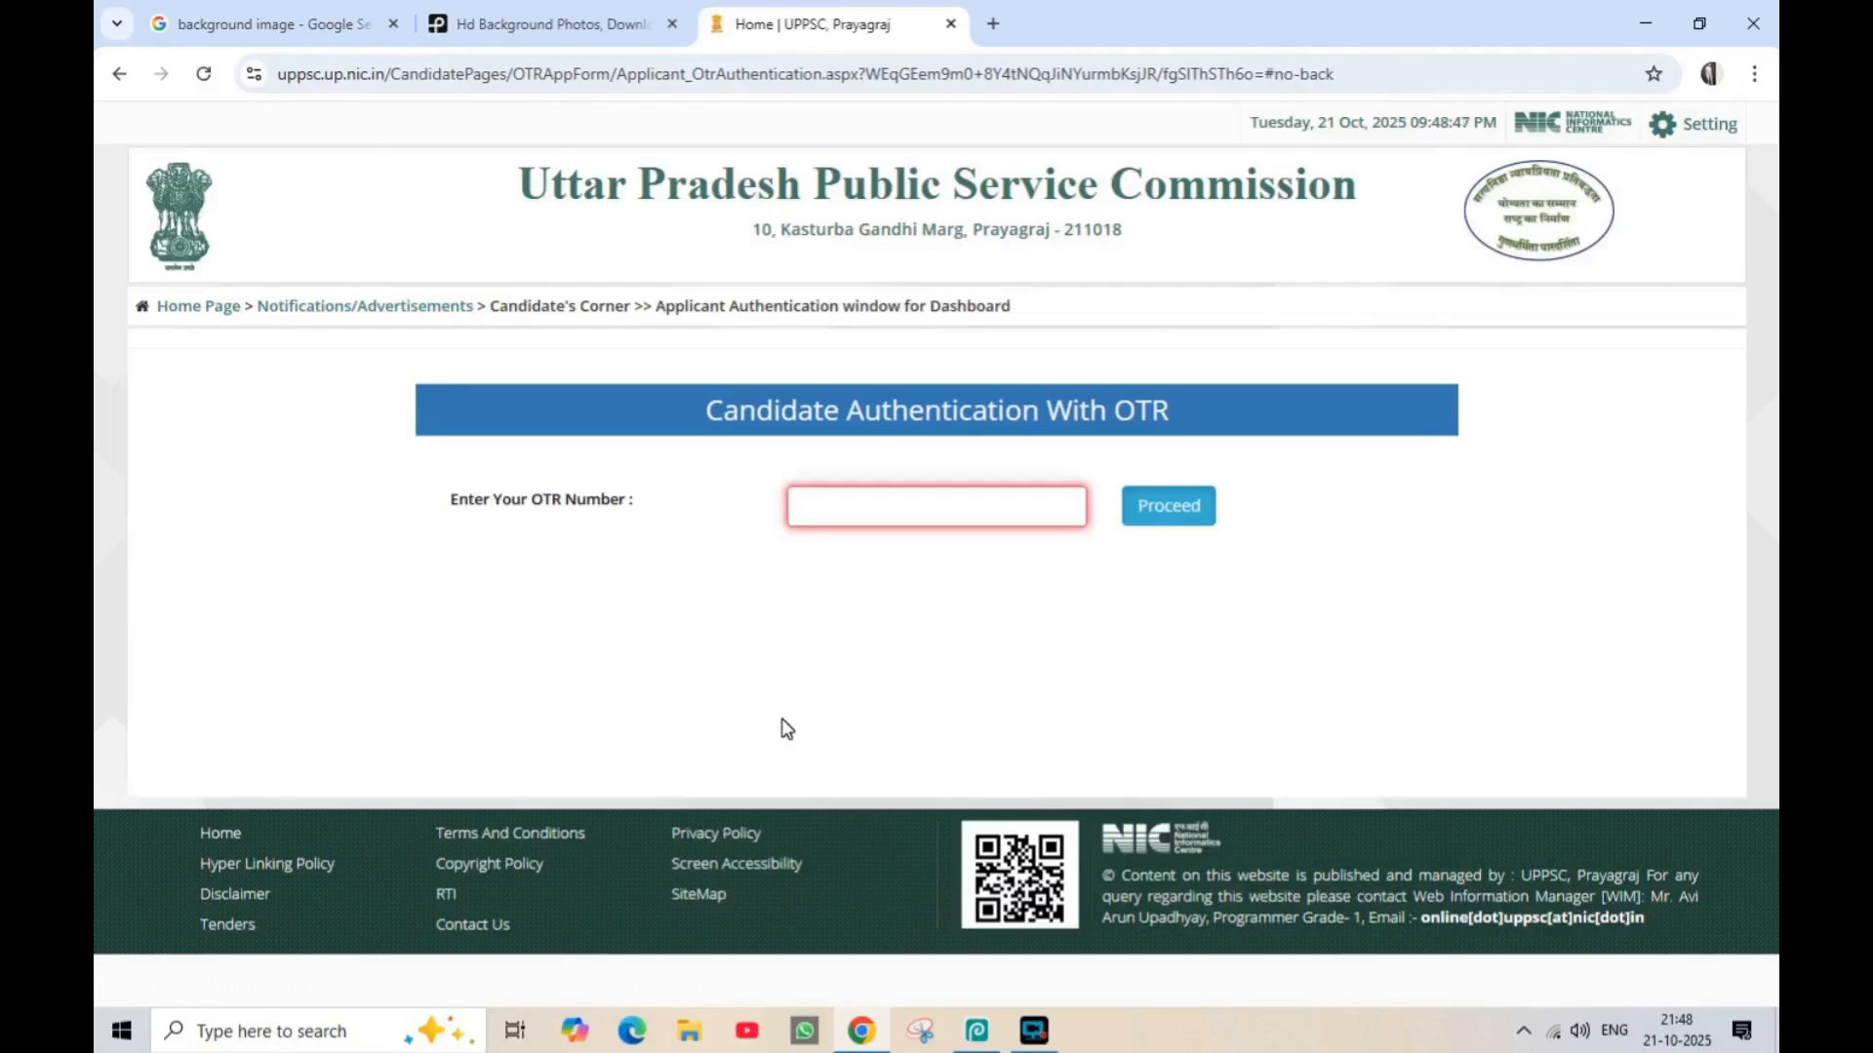
click(871, 509)
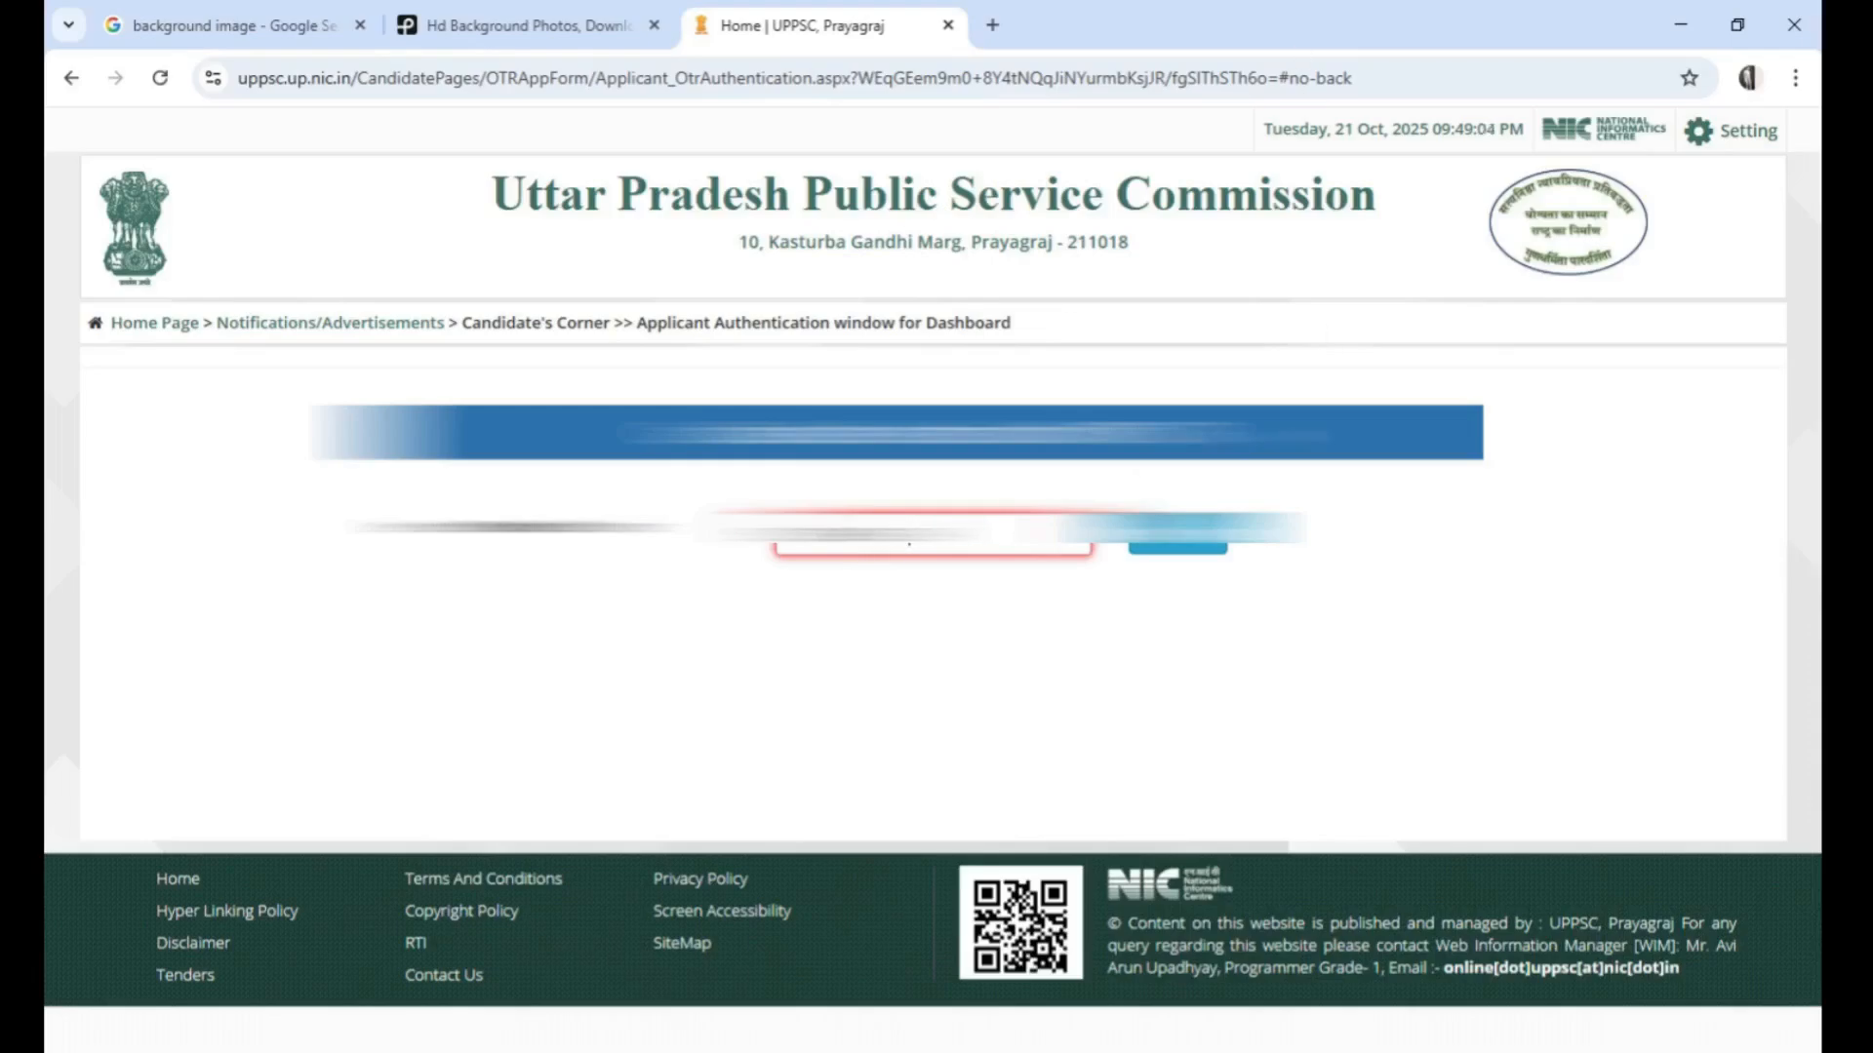
click(1175, 532)
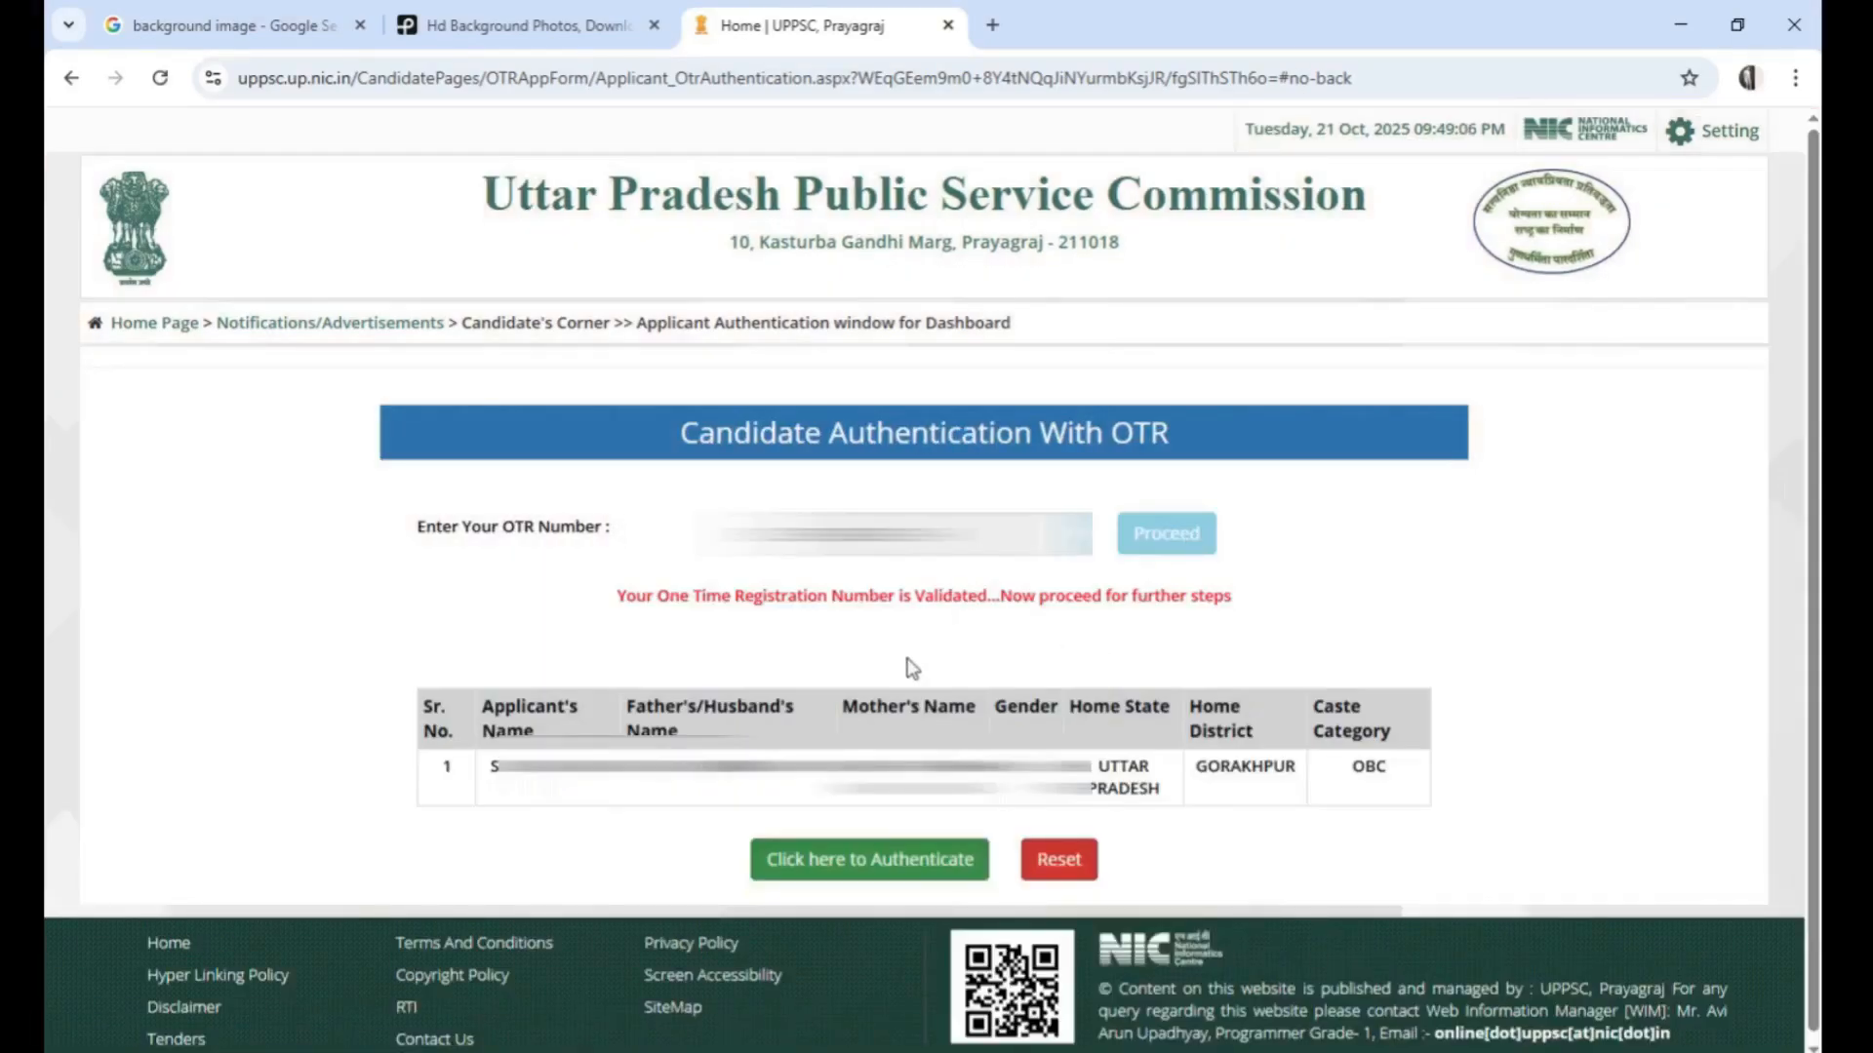
click(881, 864)
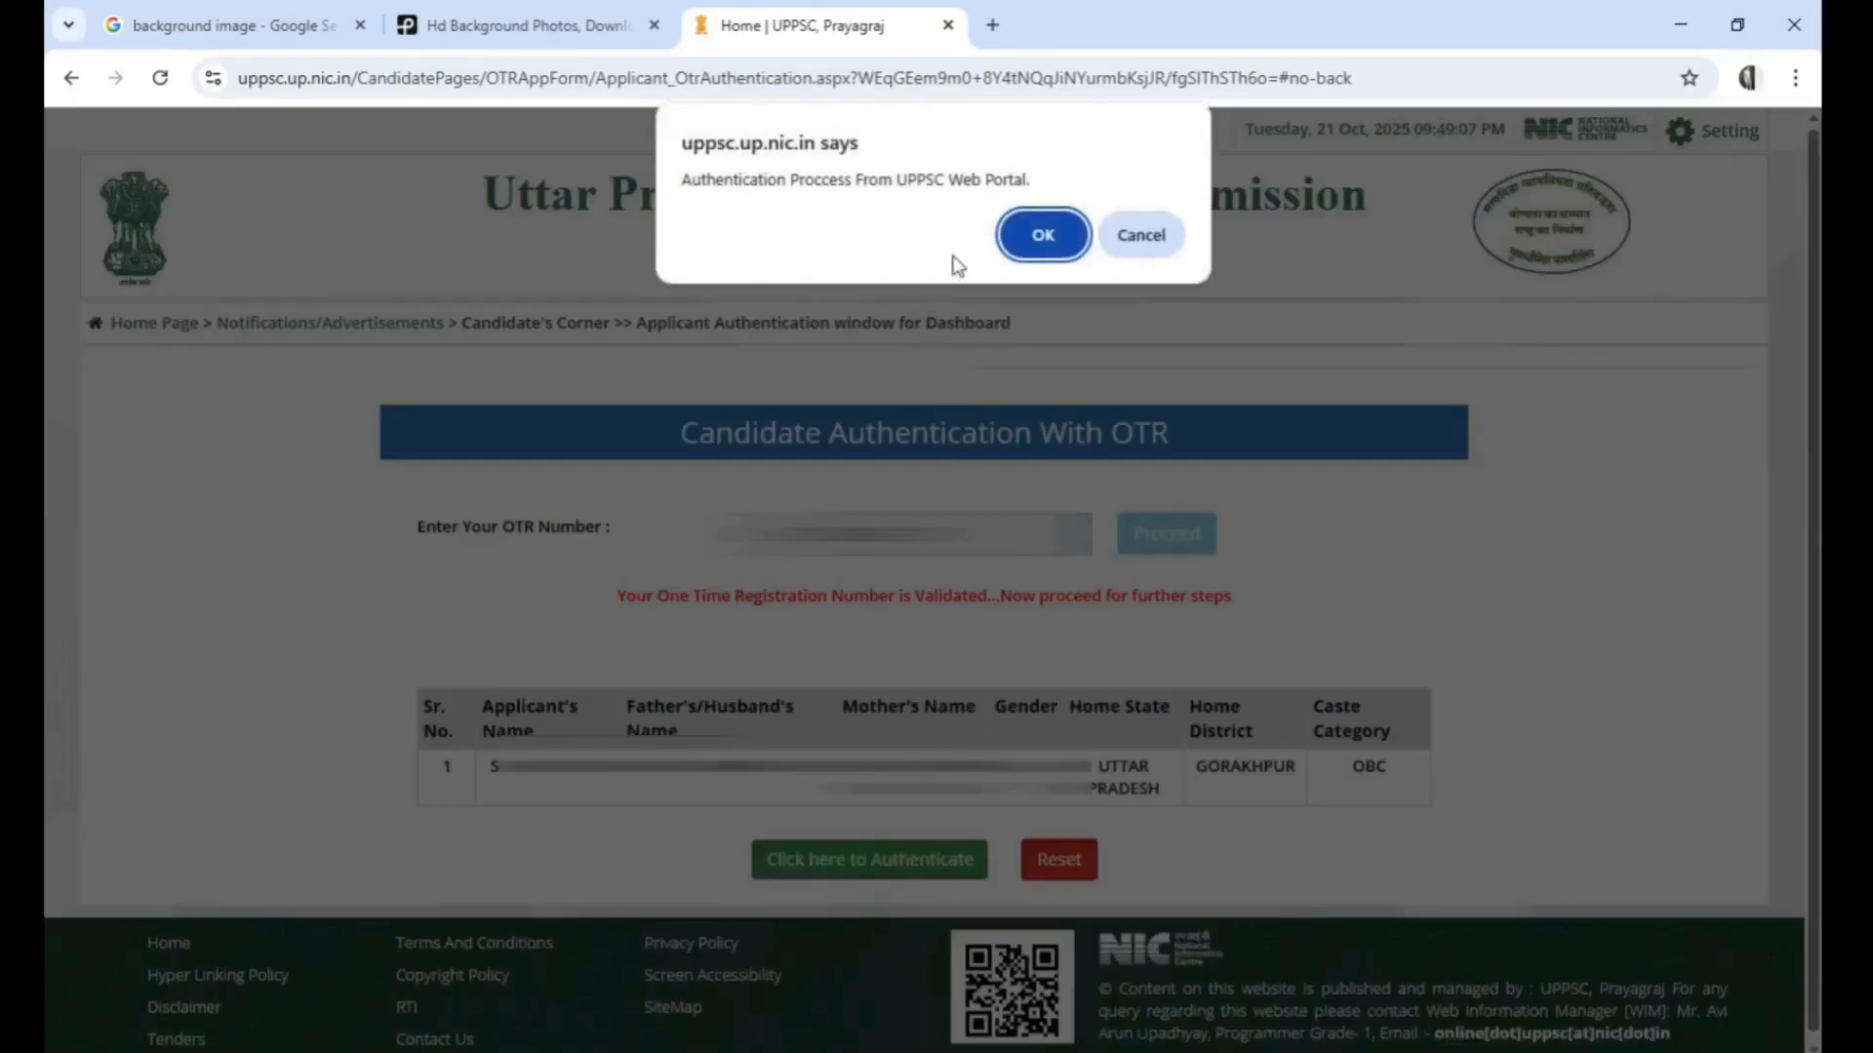
click(1042, 234)
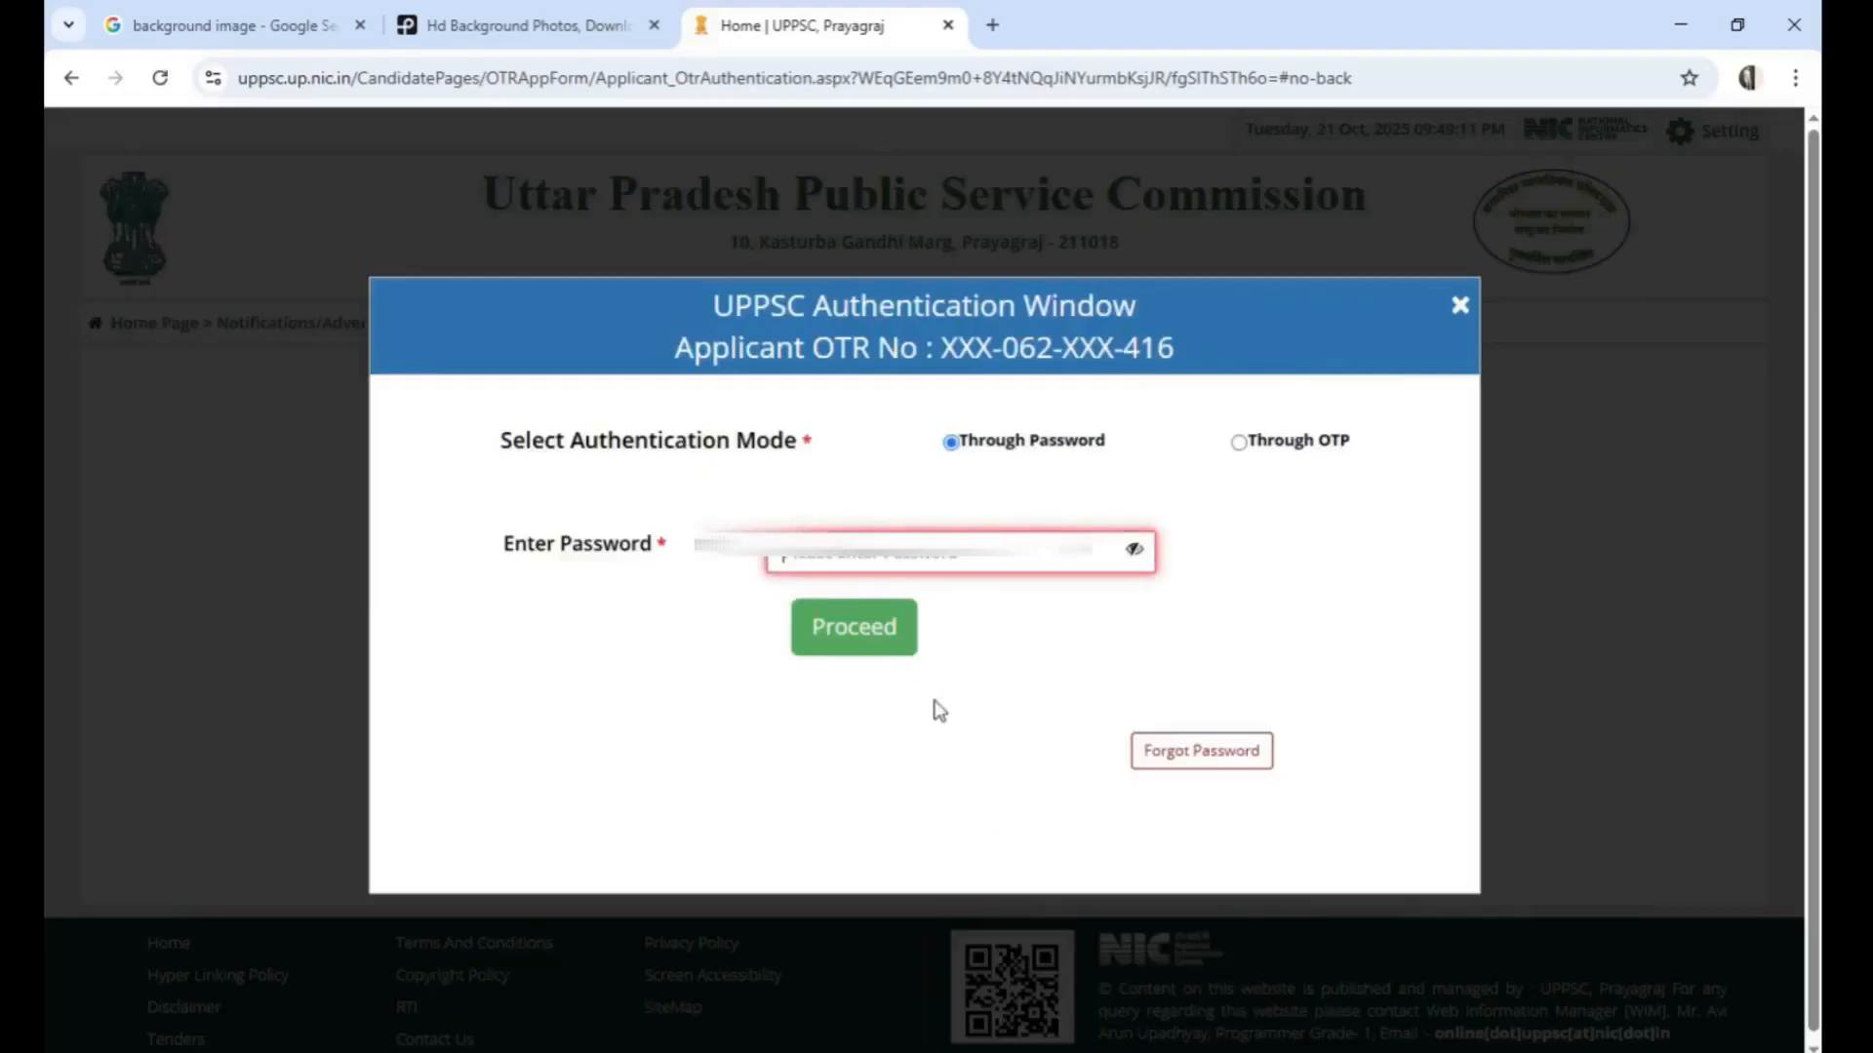
Enter the account password, and switch the authentication mode to Through OTP
click(859, 545)
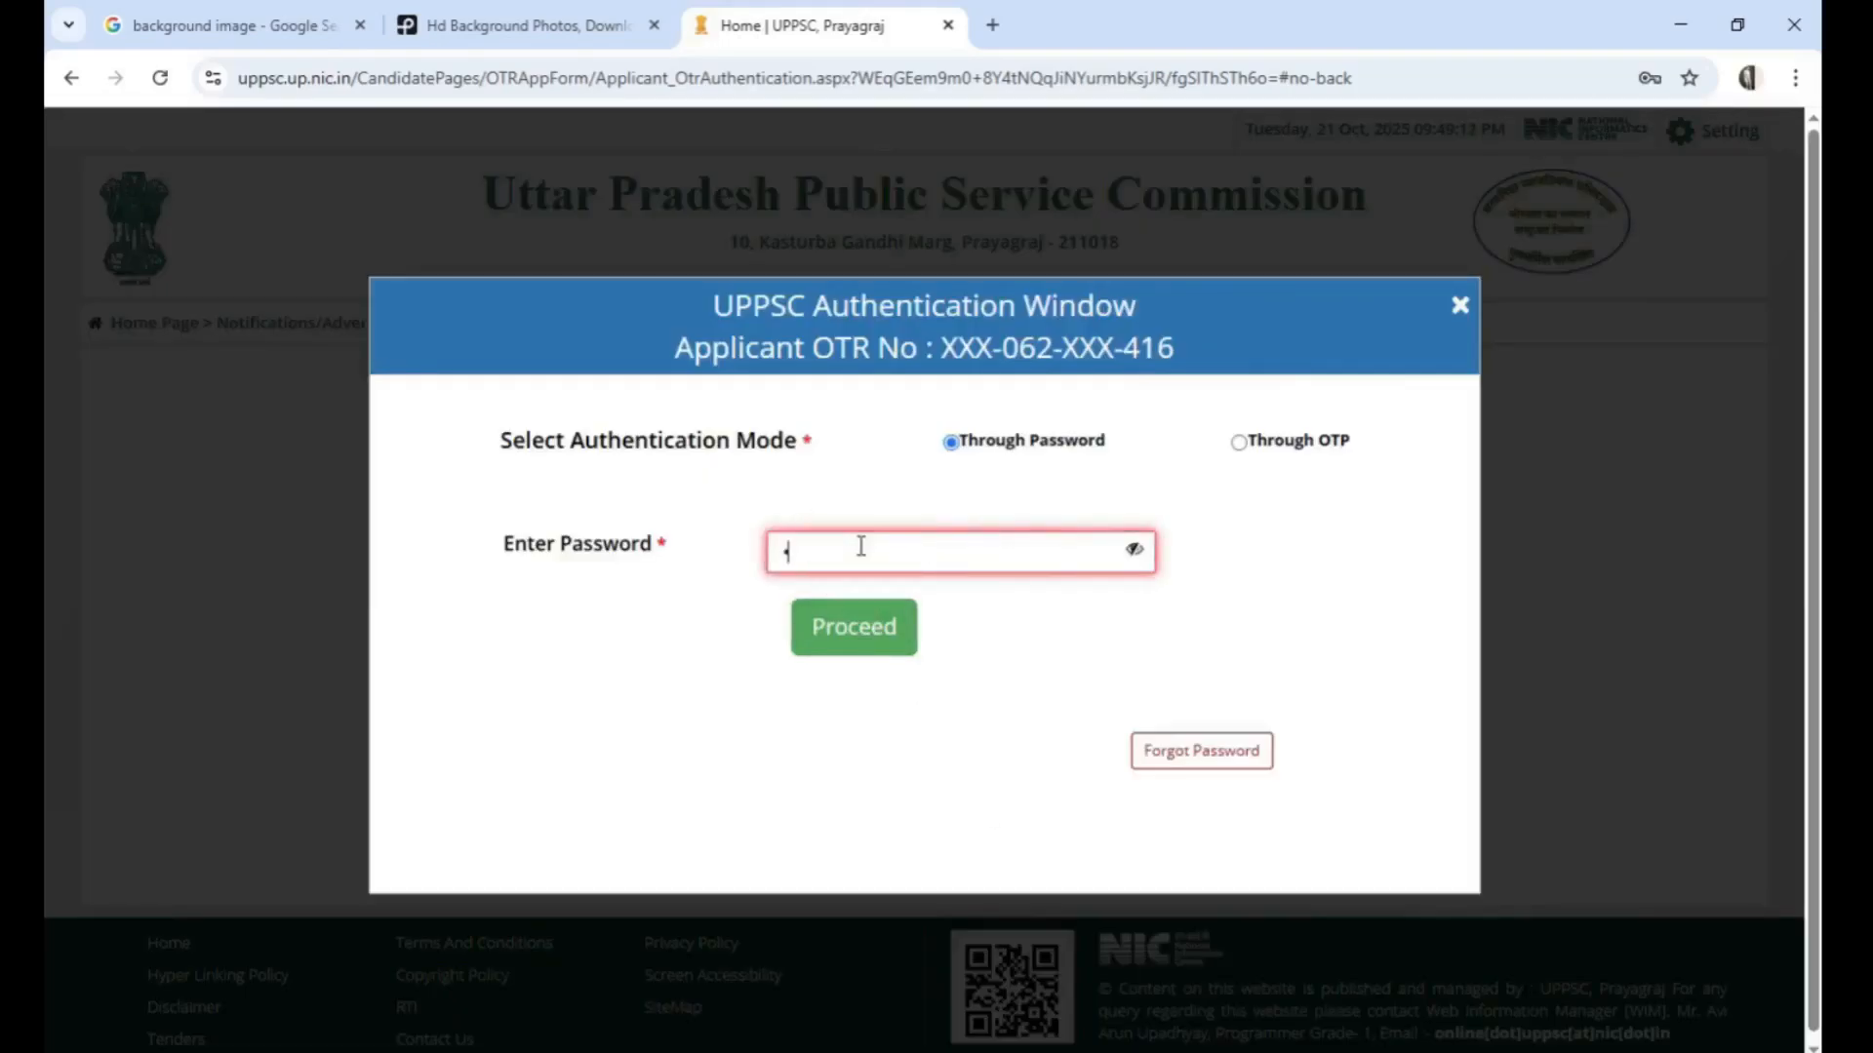
text(••••••••••)
click(1240, 445)
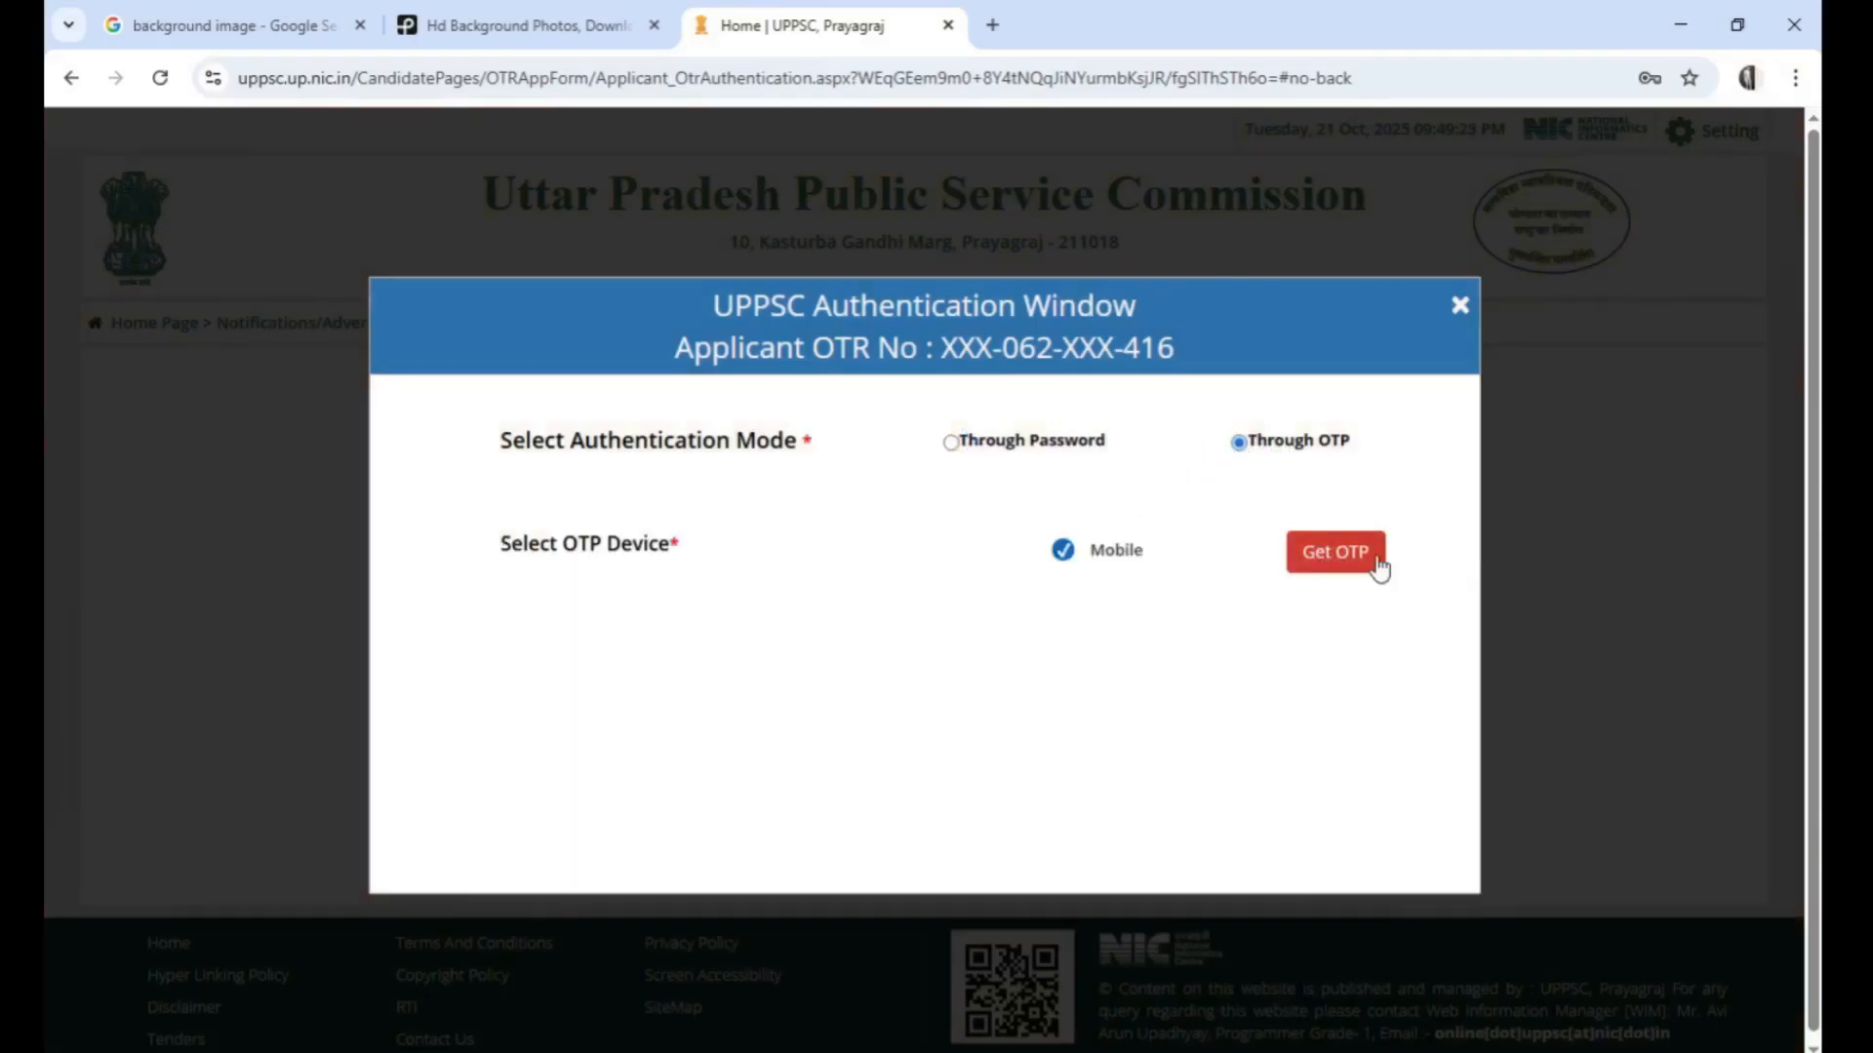
Set the authentication mode to Through Password, enter the account password and proceed to the applicant dashboard
click(963, 447)
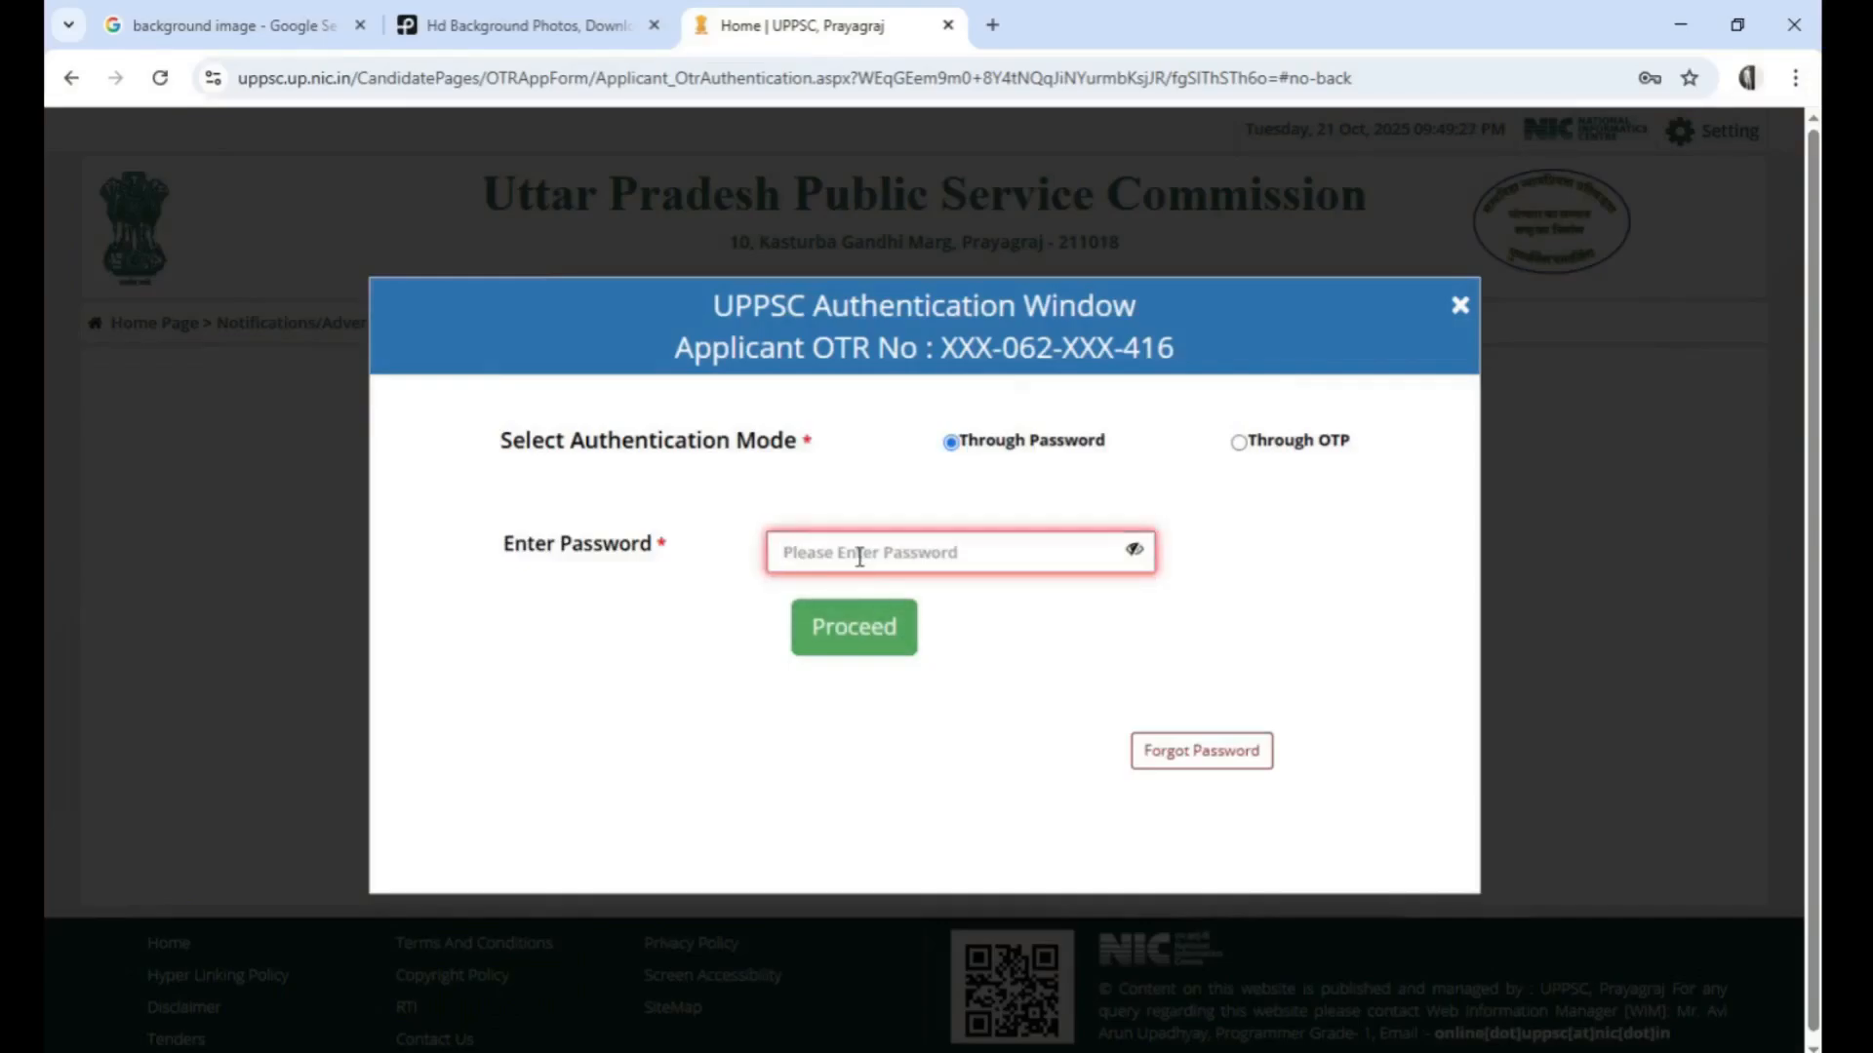
click(855, 549)
text(••••••••••)
click(898, 624)
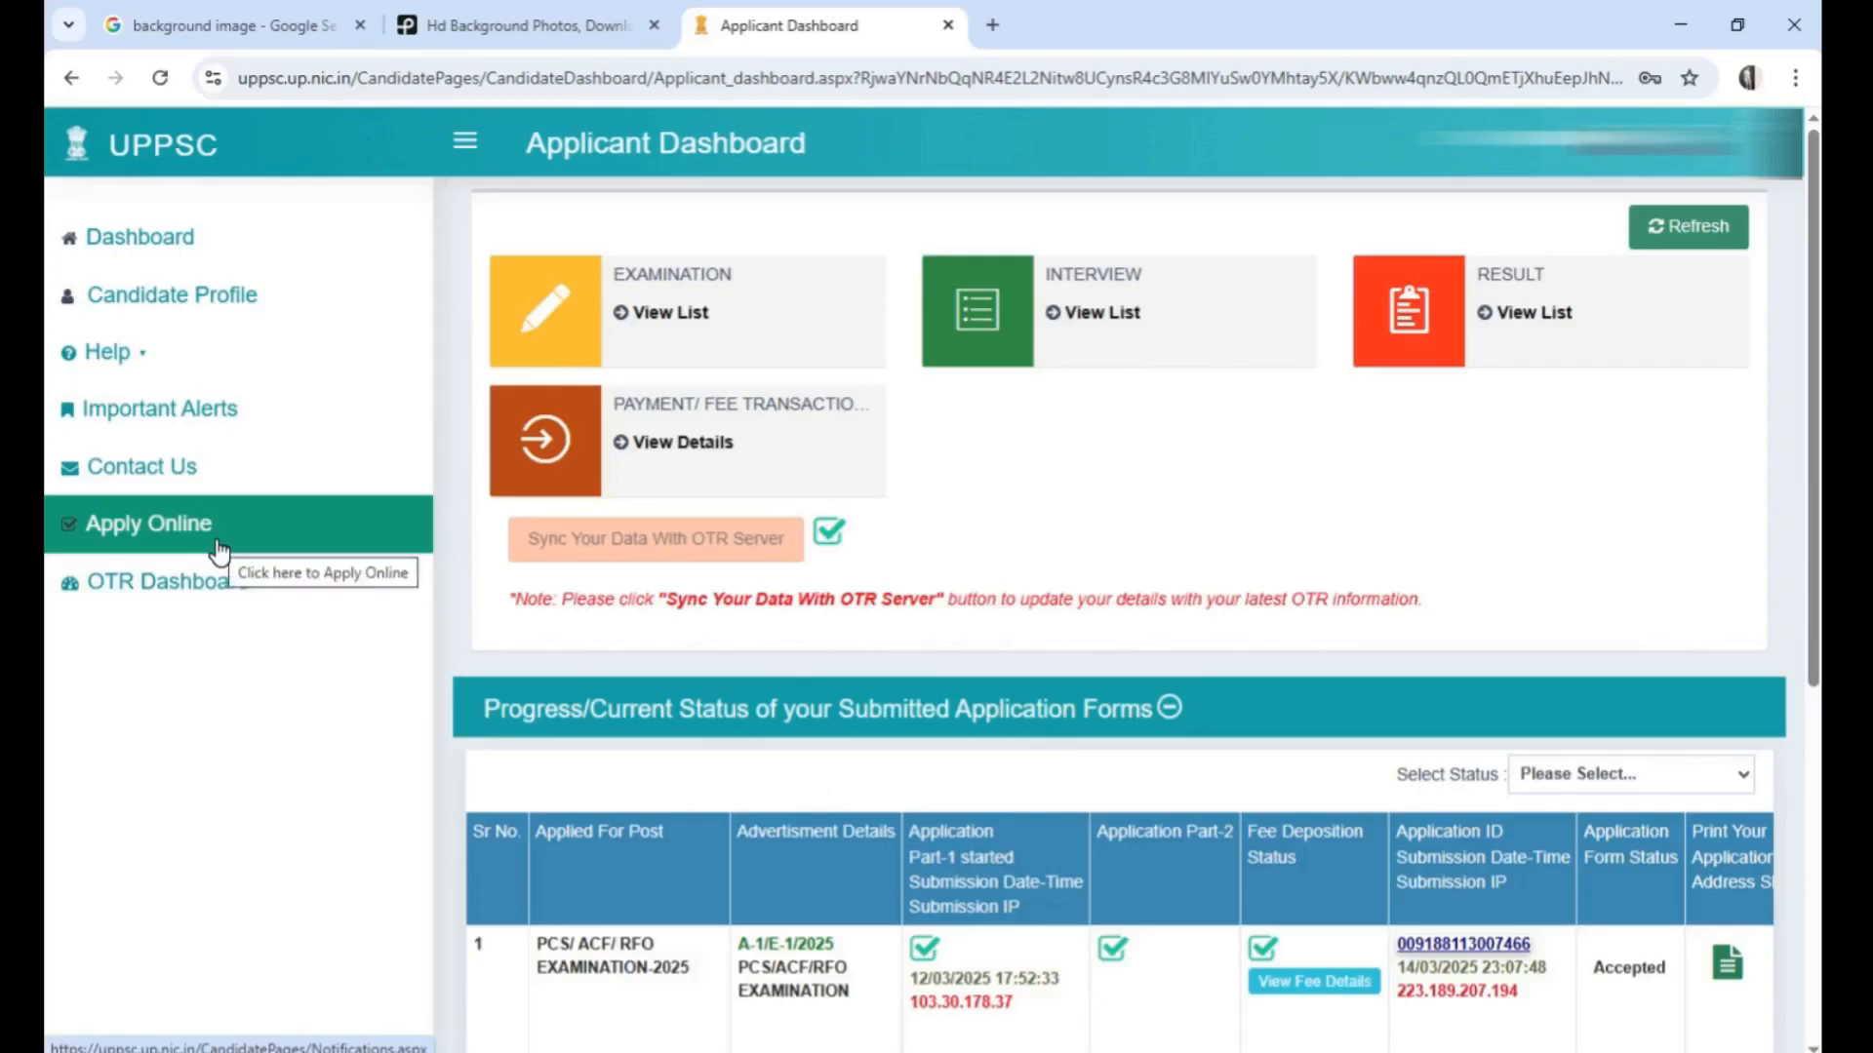
Check the latest status of the submitted SAMIKSHA ADHIKARI/ SAHAYAK SAMIKSHA ADHIKARI application form
scroll(480, 663, down, 2)
scroll(480, 663, down, 6)
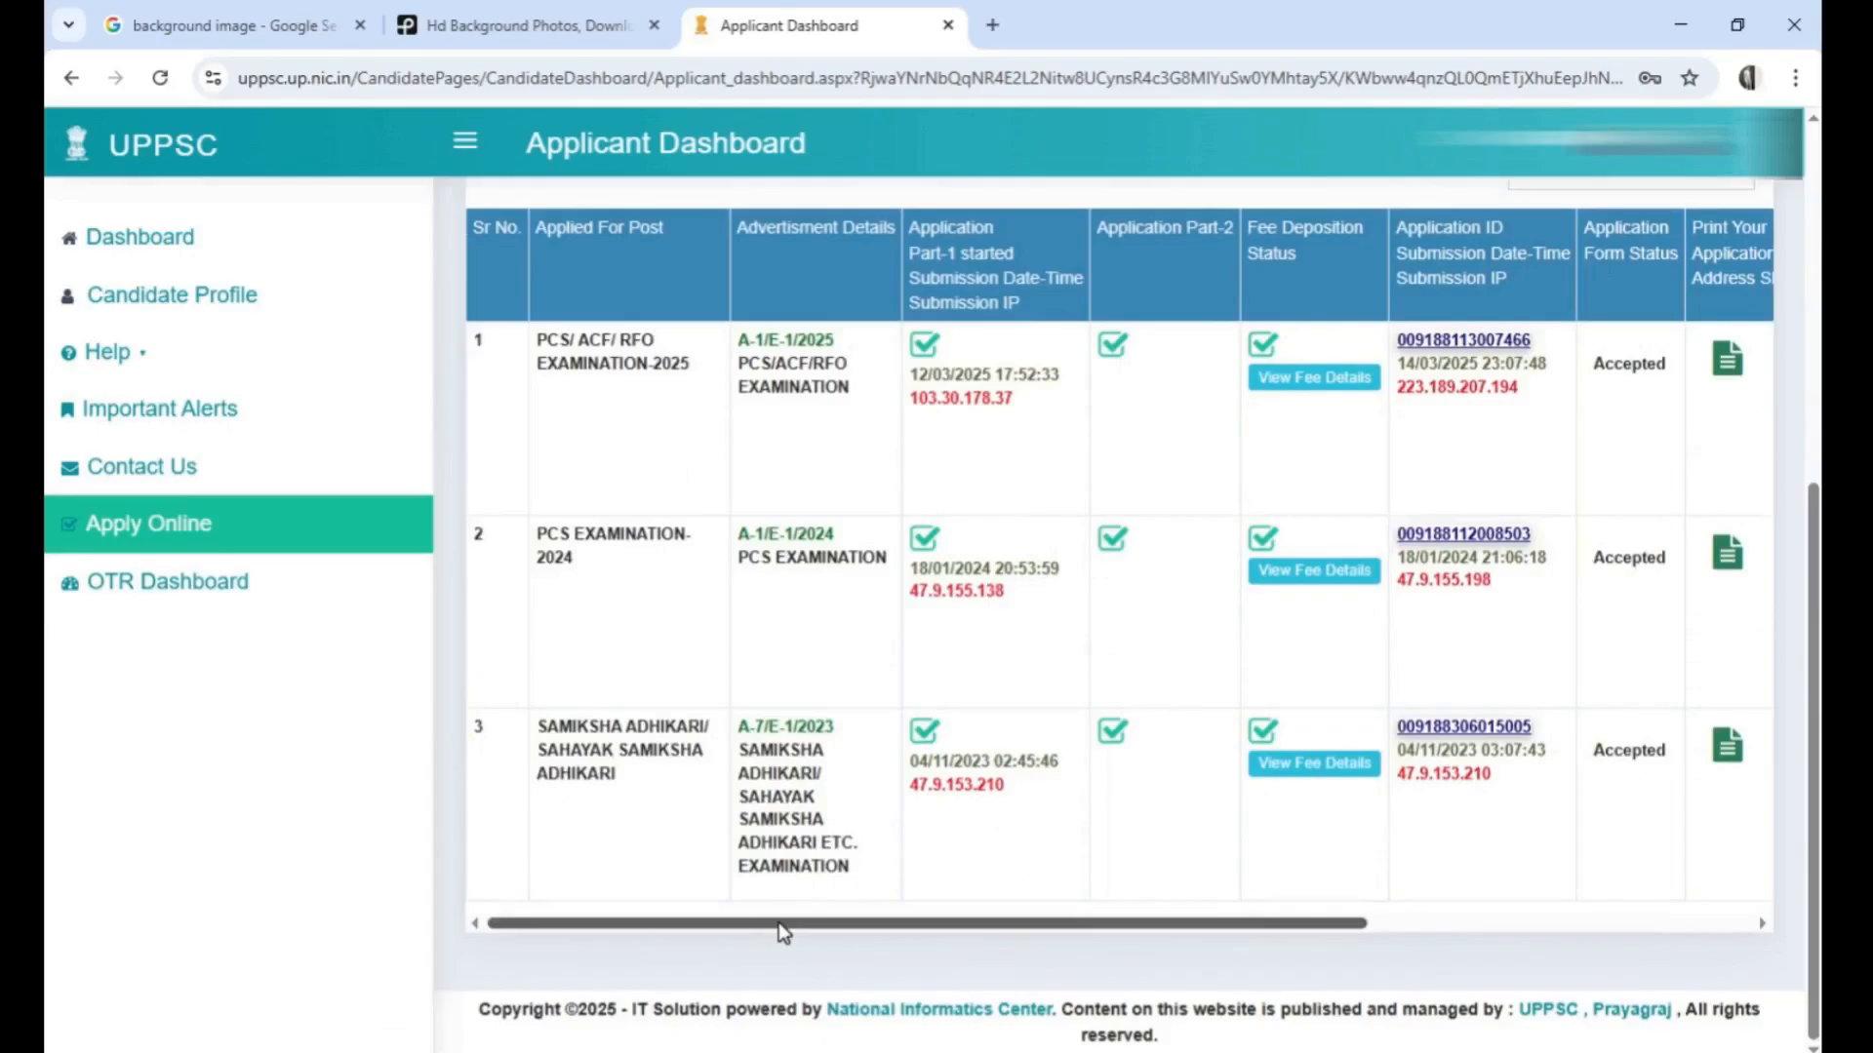
drag(786, 924, 1233, 939)
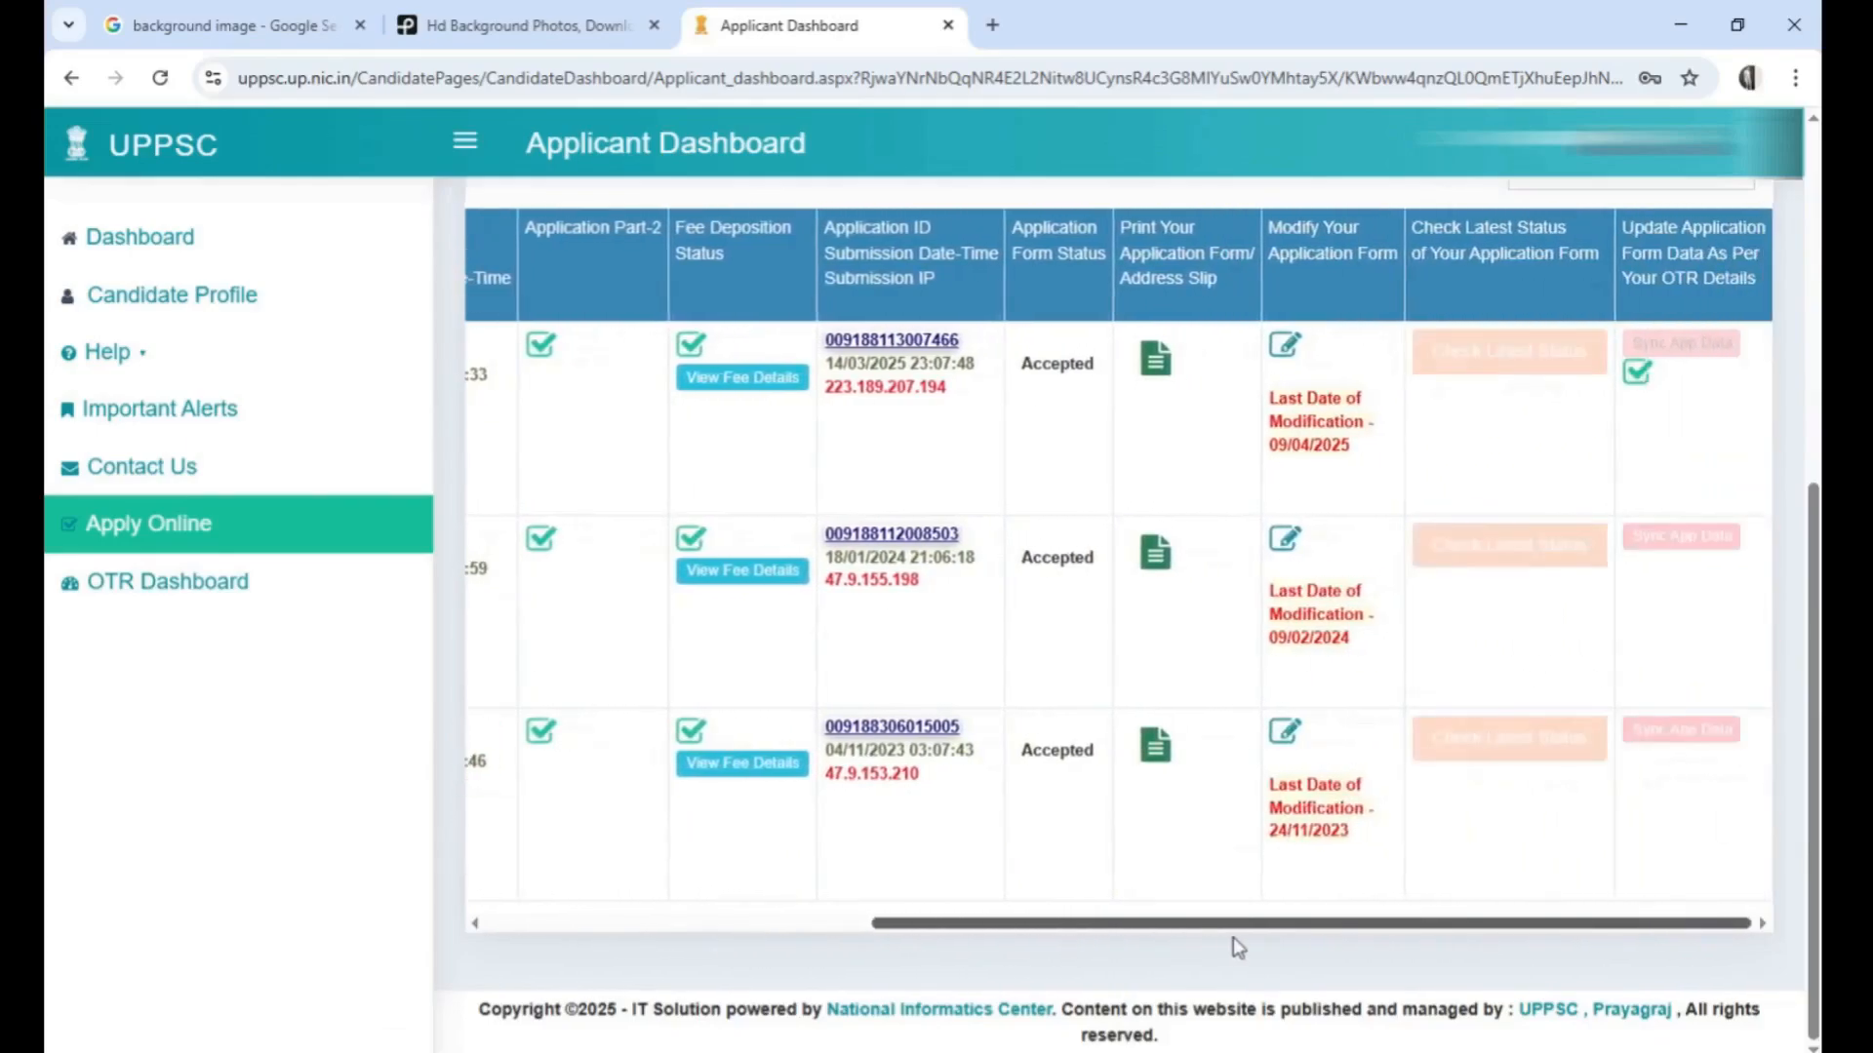
click(1492, 749)
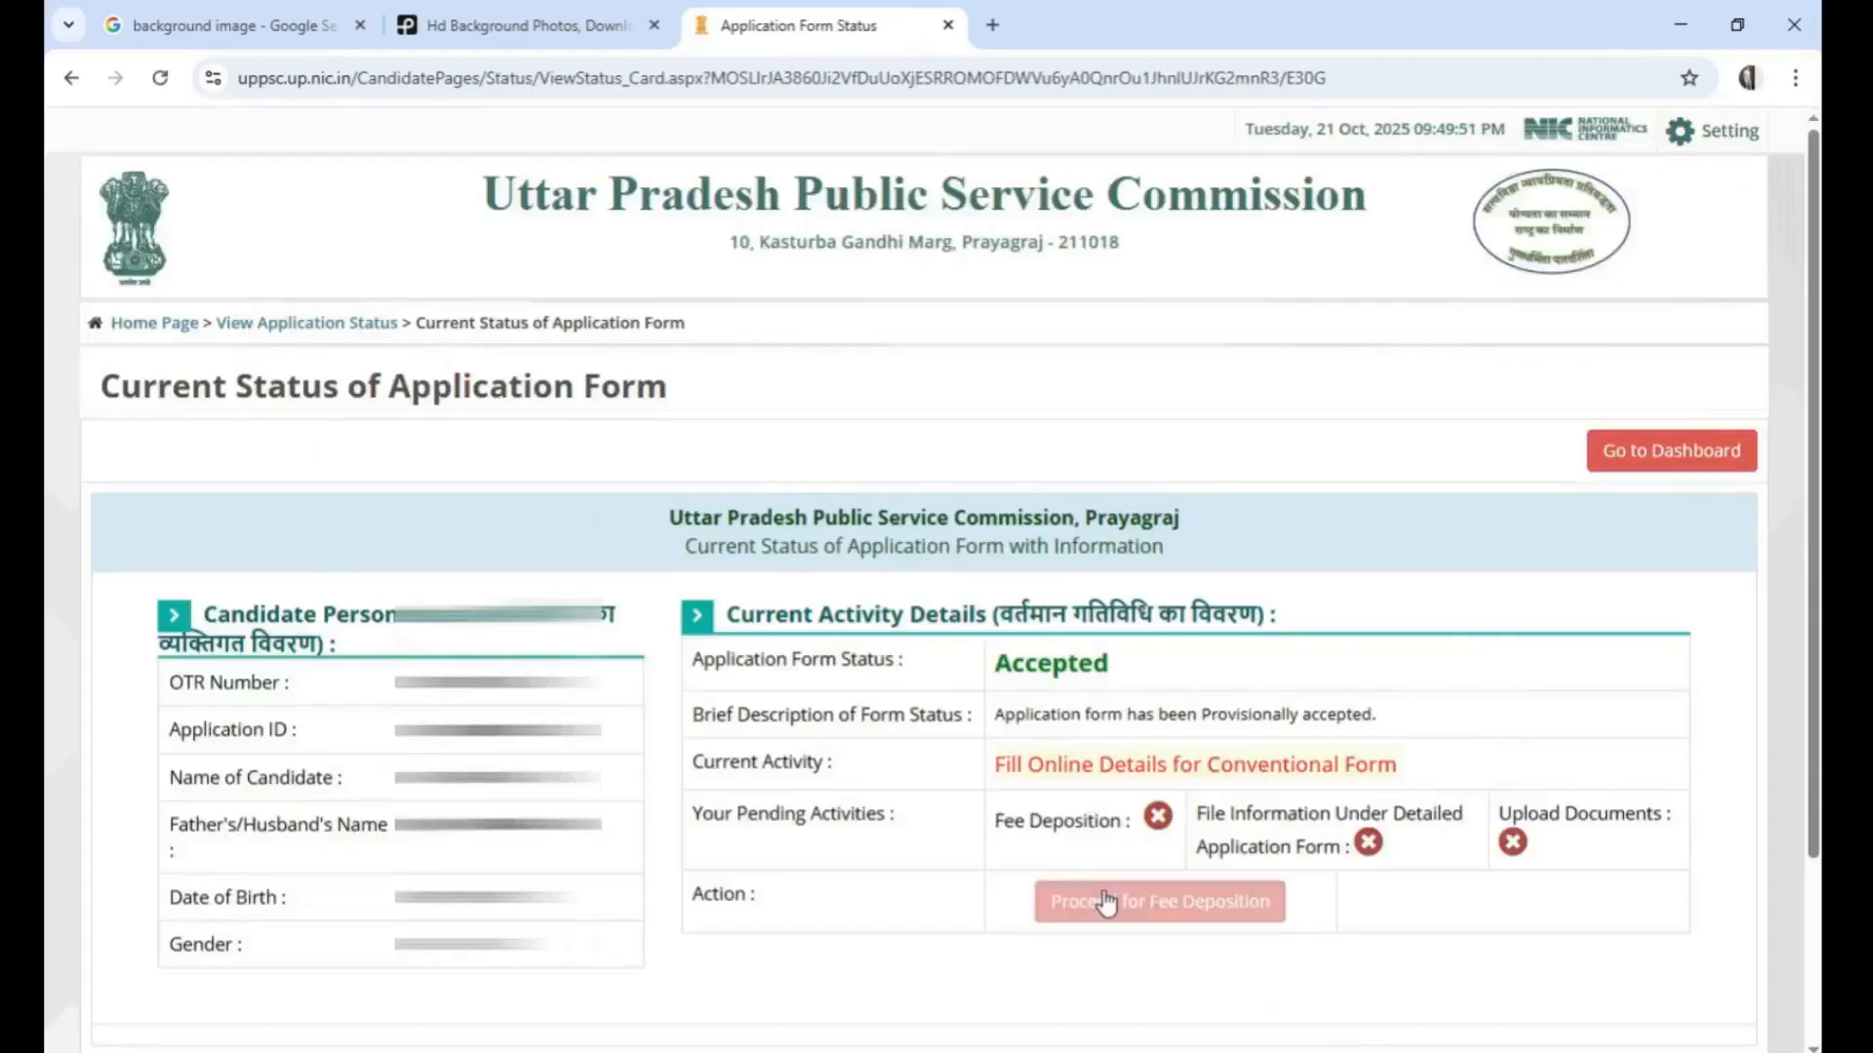
Proceed to the fee deposition for the application form and choose UPI as the payment mode
scroll(983, 605, down, 3)
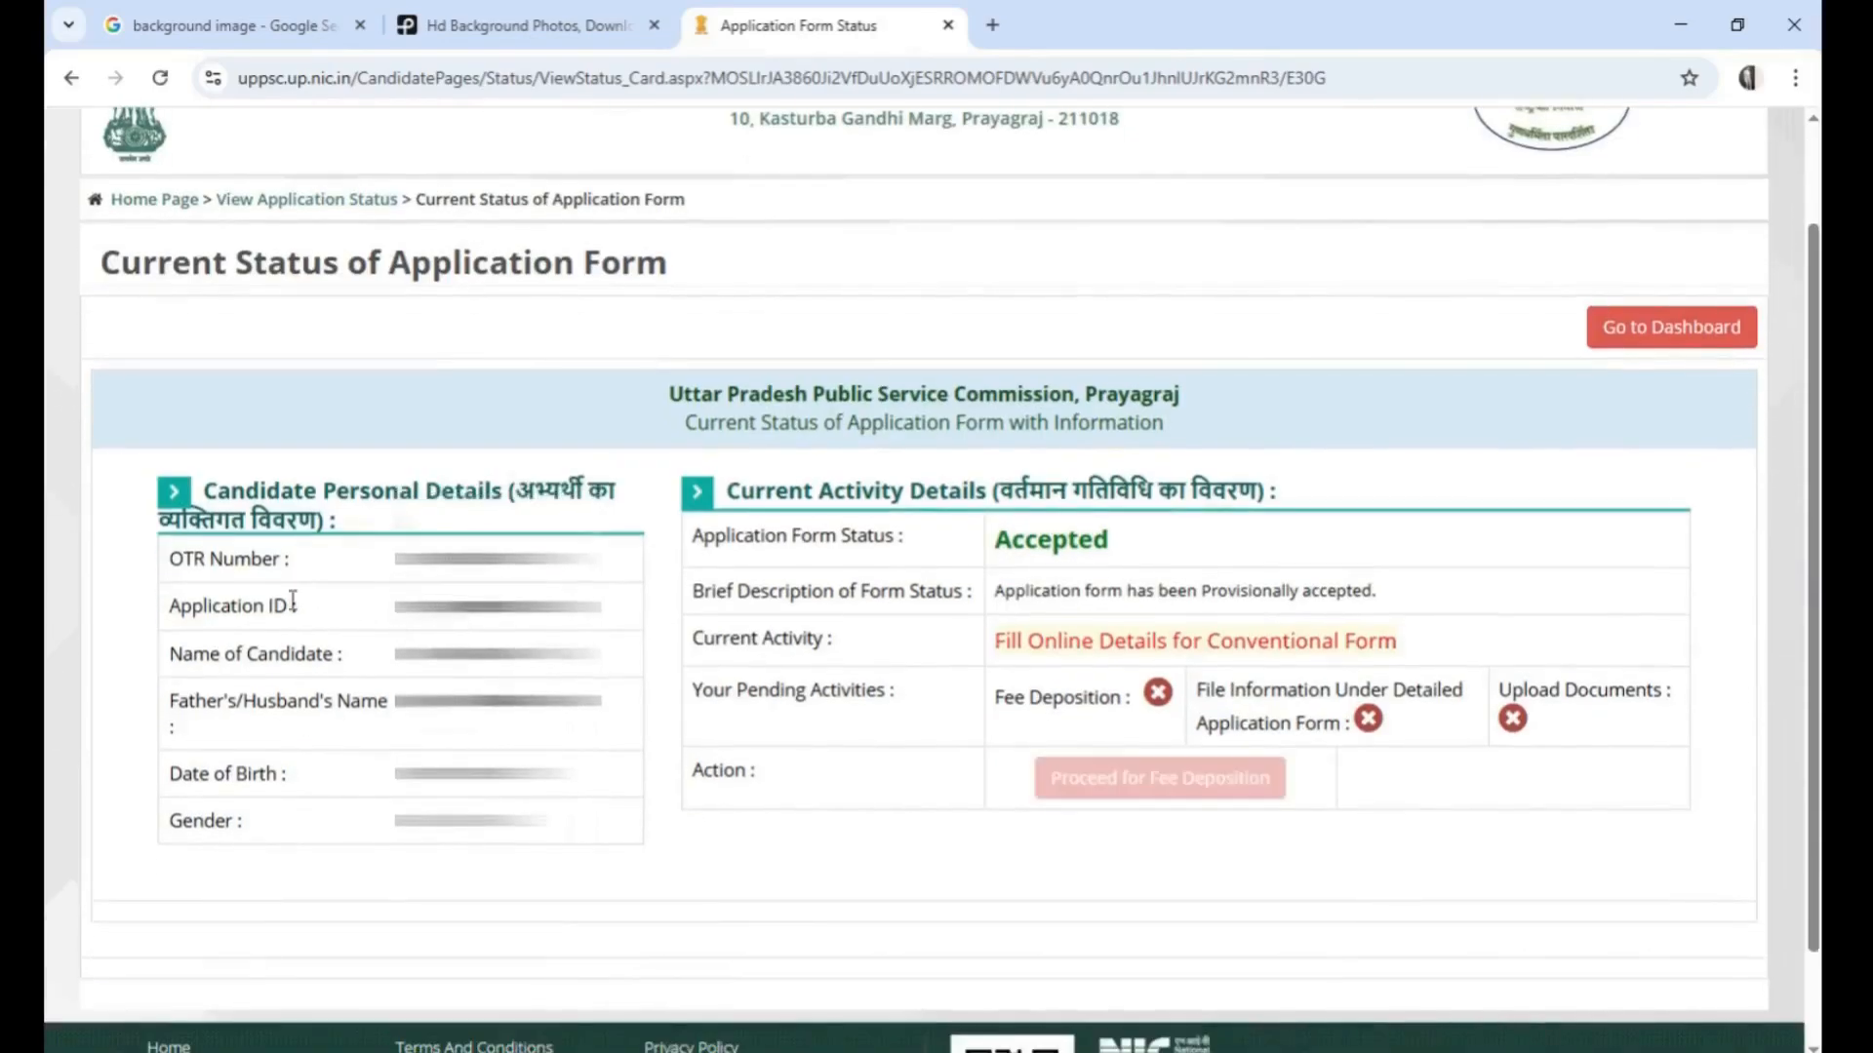
scroll(983, 604, up, 3)
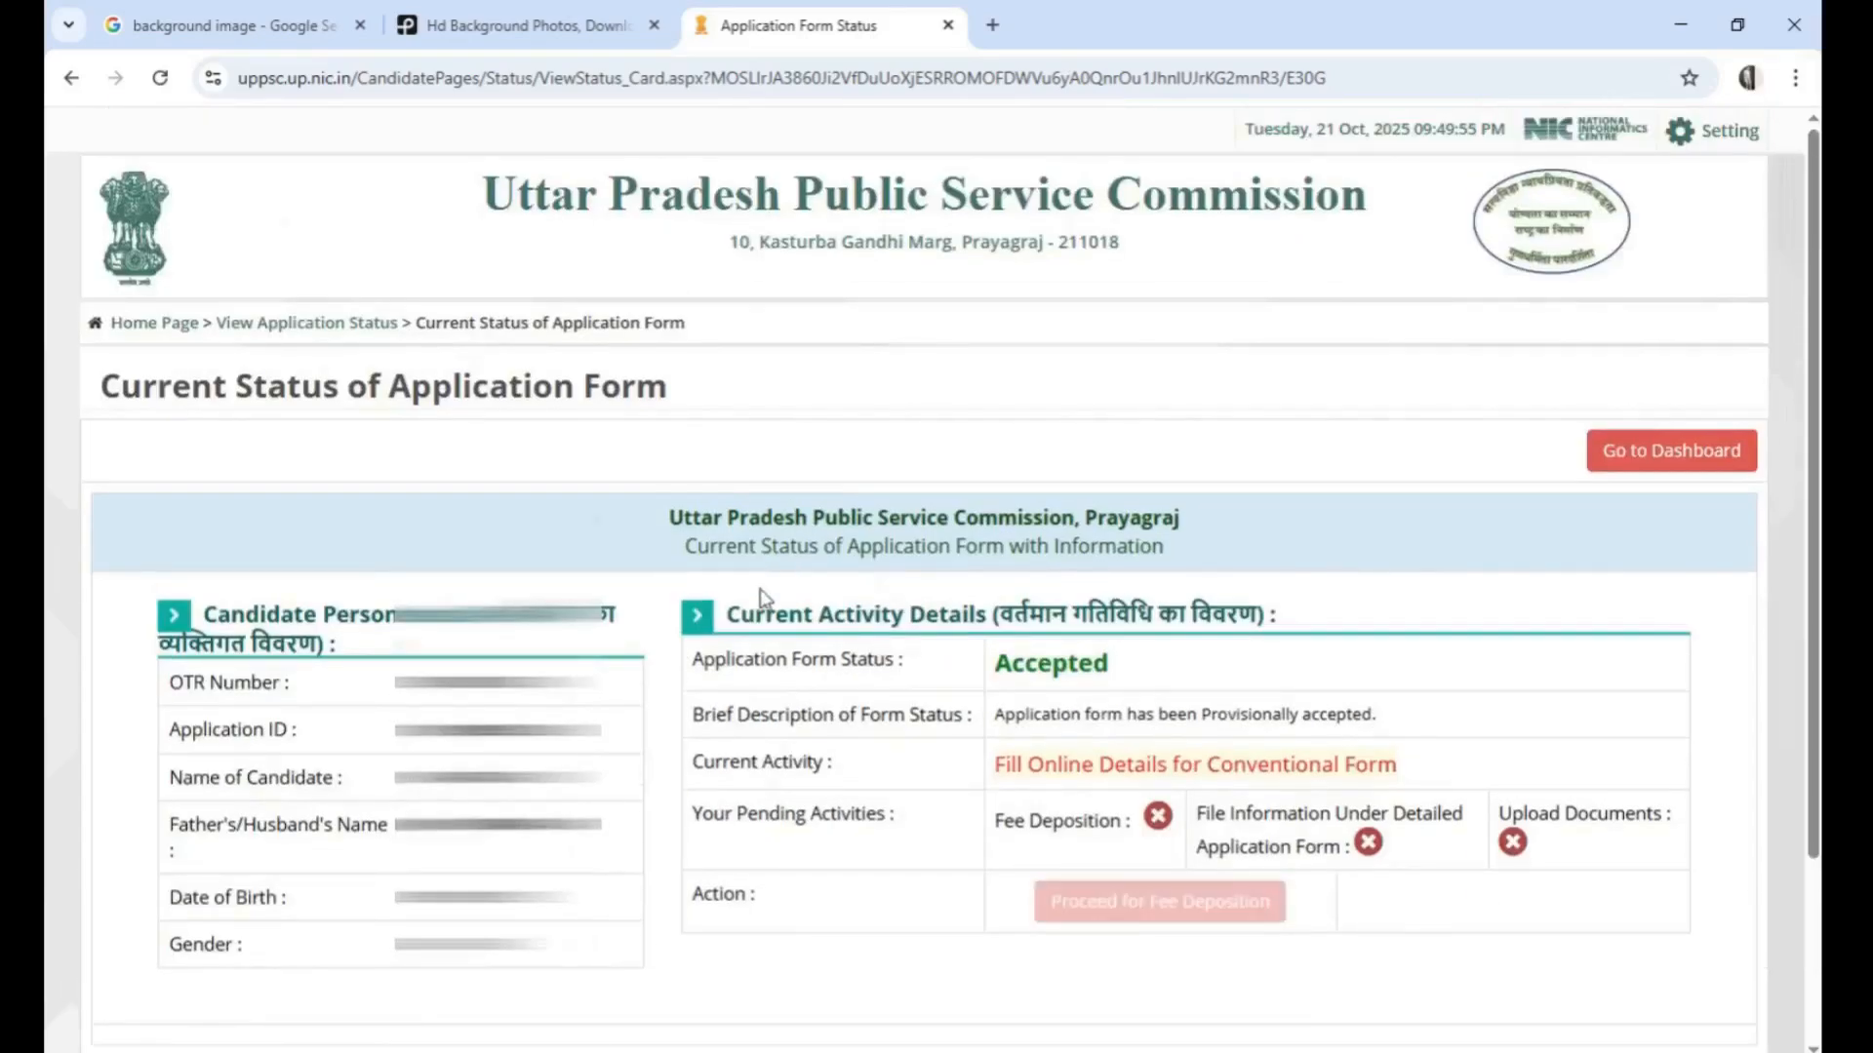
scroll(653, 687, down, 1)
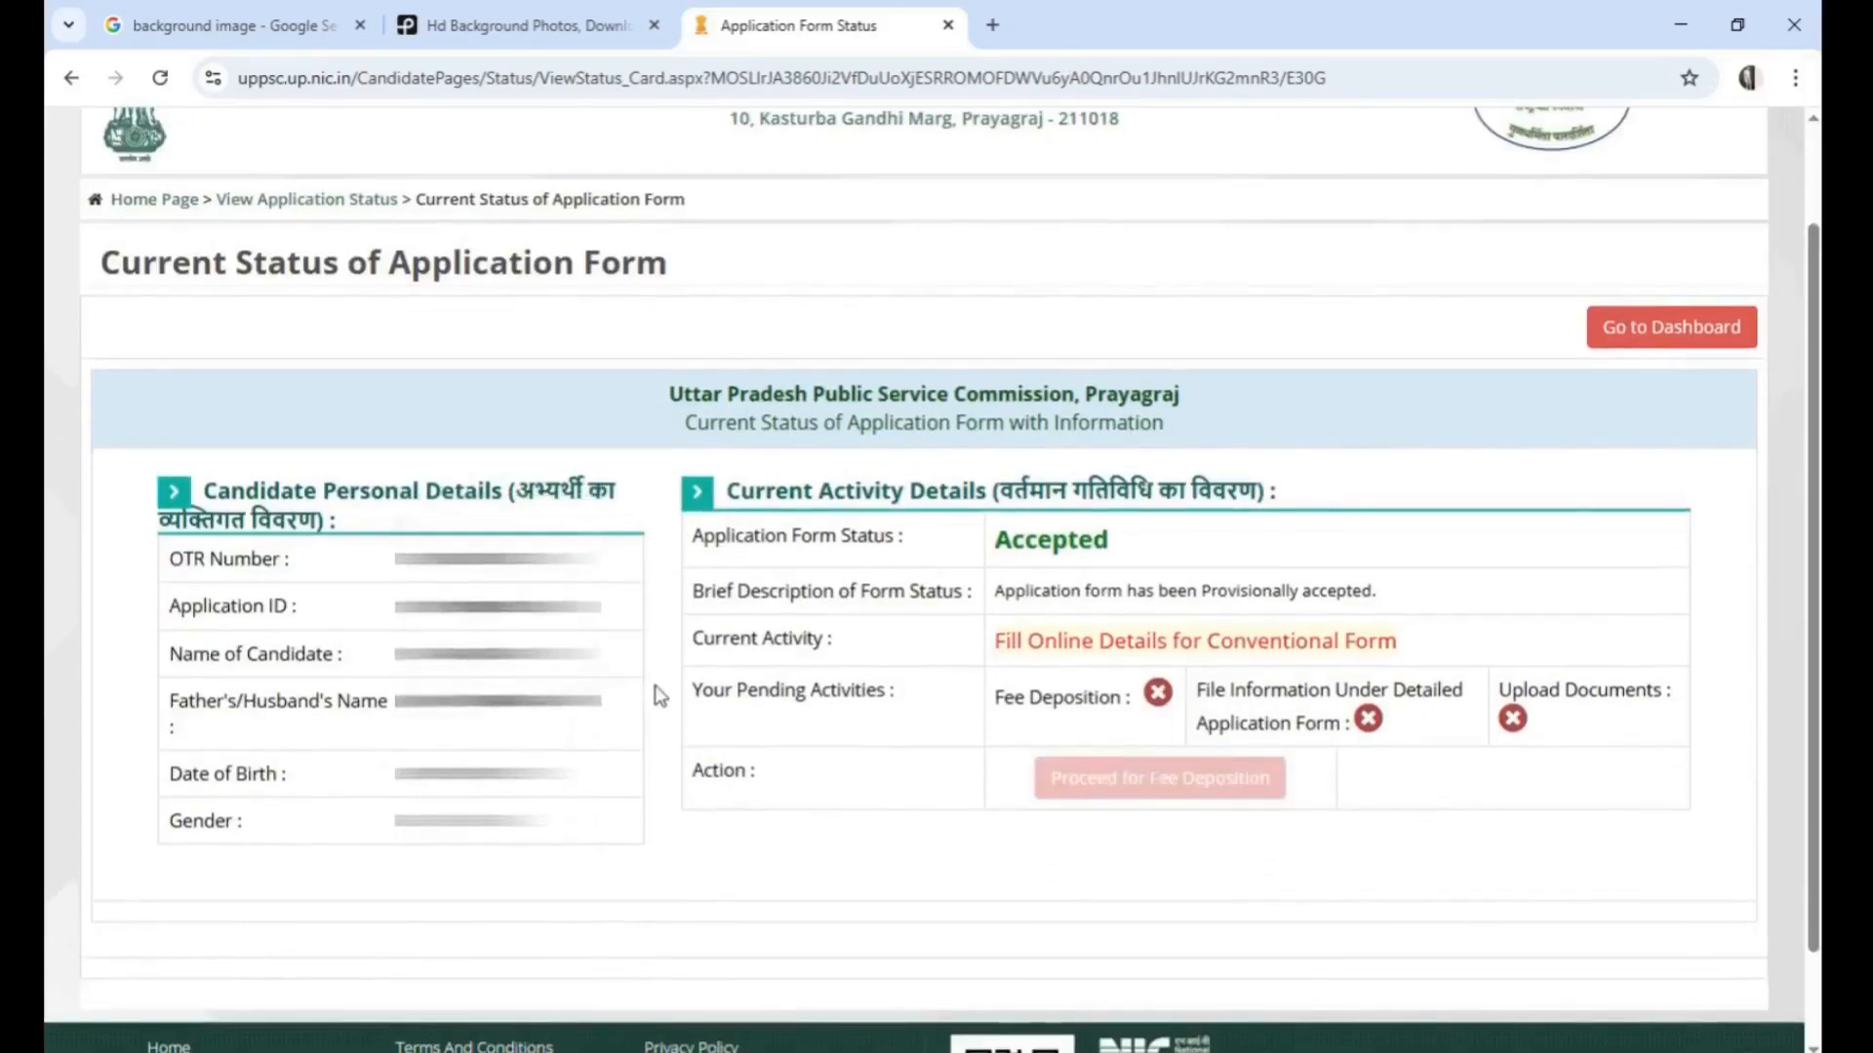
scroll(669, 685, up, 2)
scroll(673, 687, down, 2)
click(1133, 781)
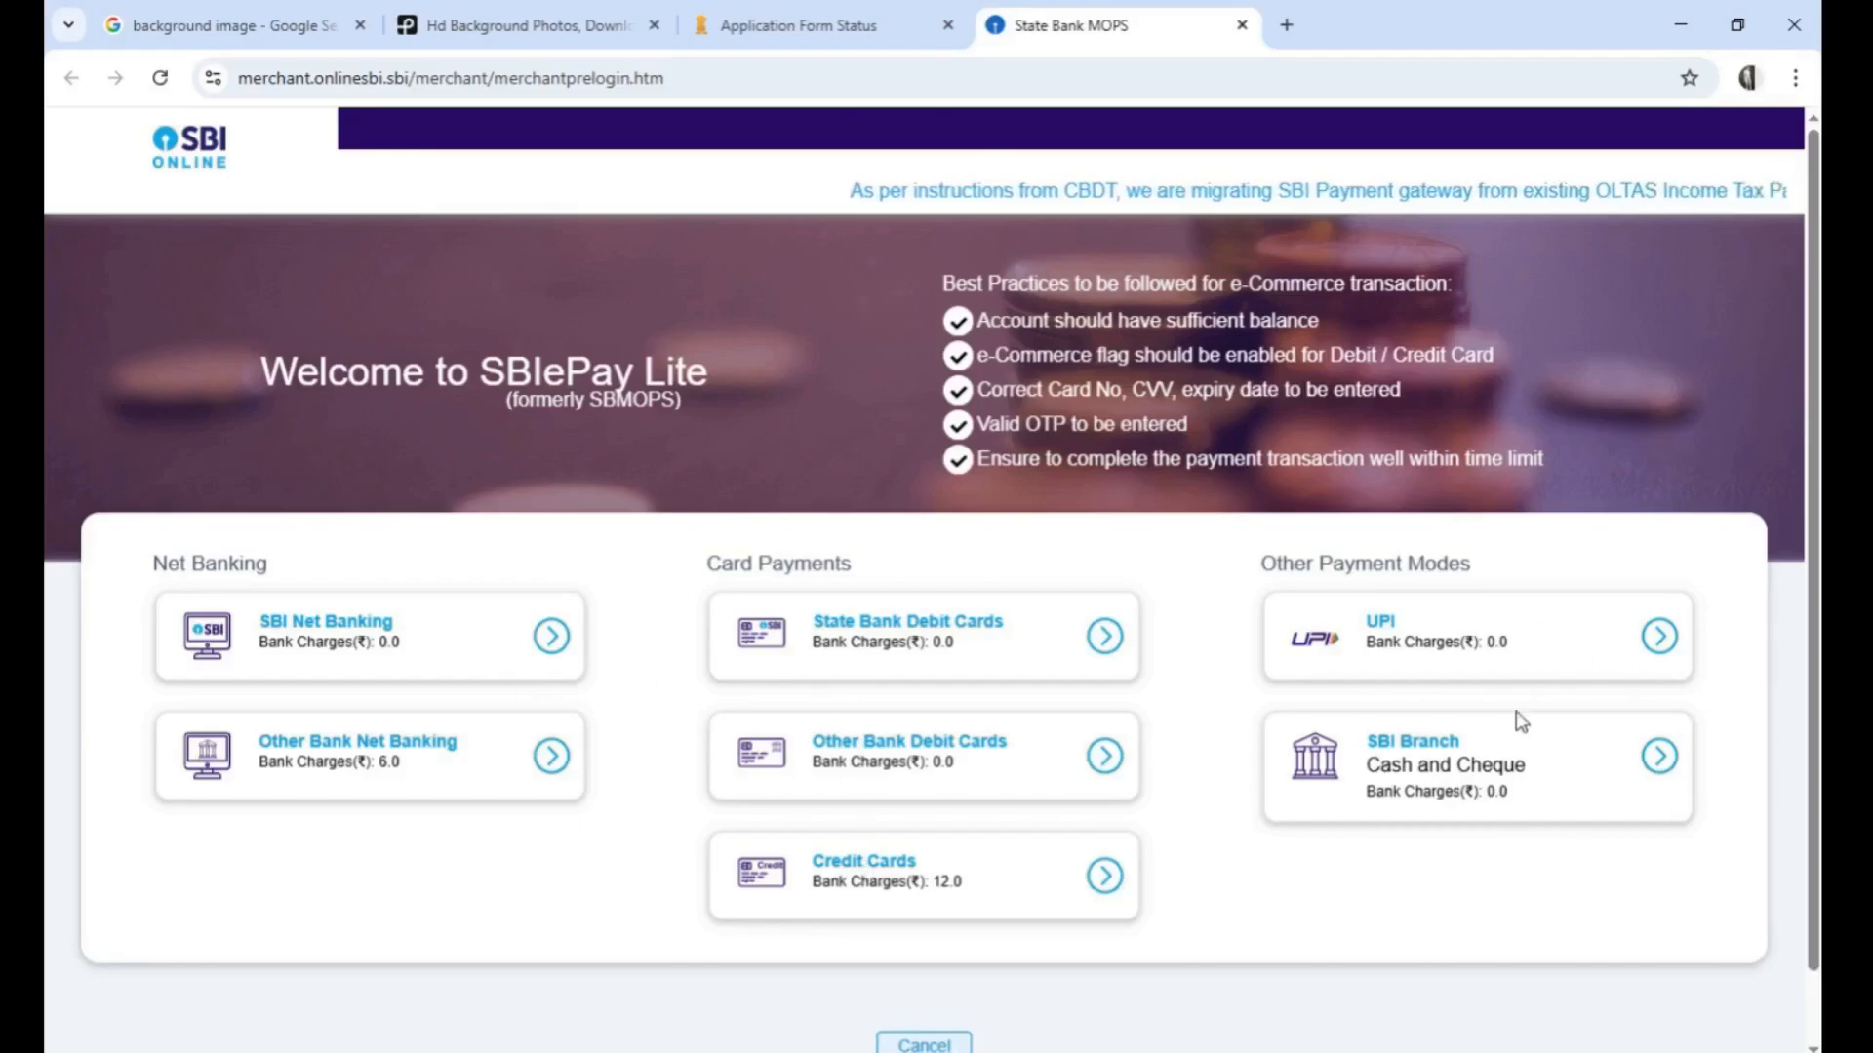
click(1467, 646)
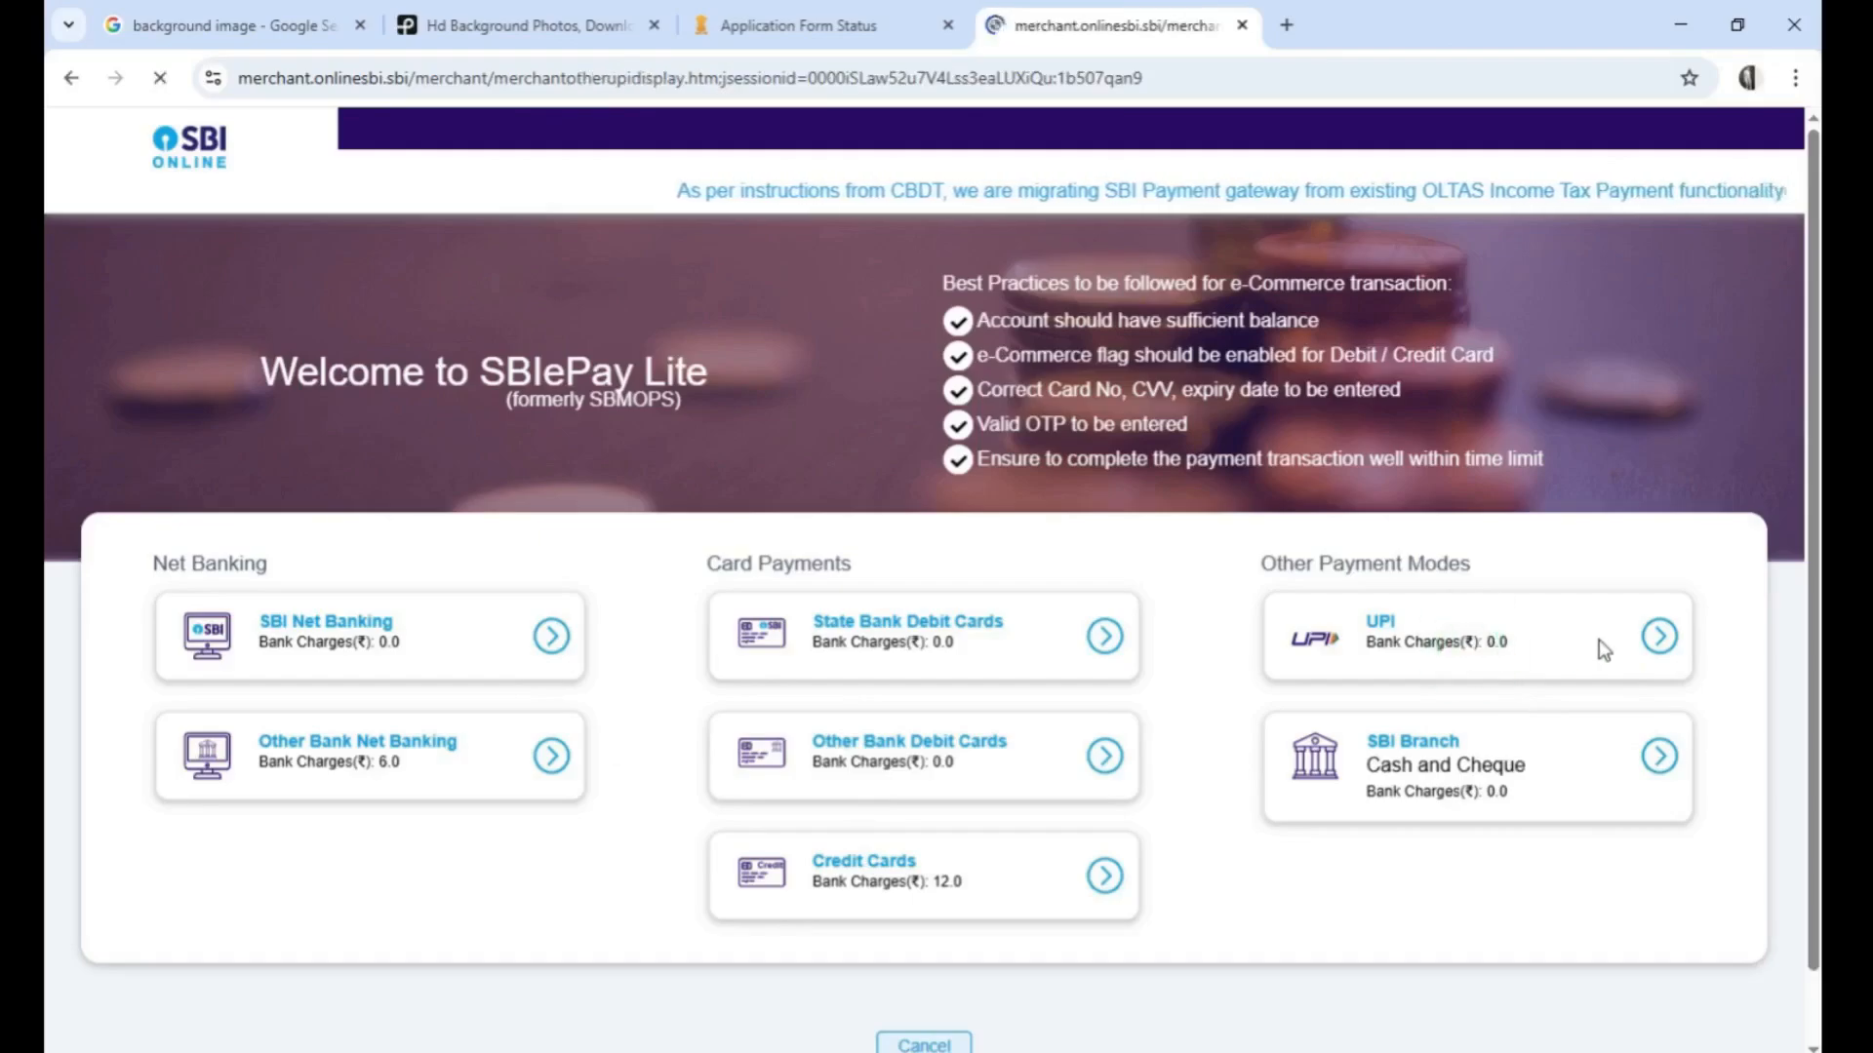
Confirm the UPI payment of the application fee and acknowledge the transaction status message
scroll(1508, 646, down, 1)
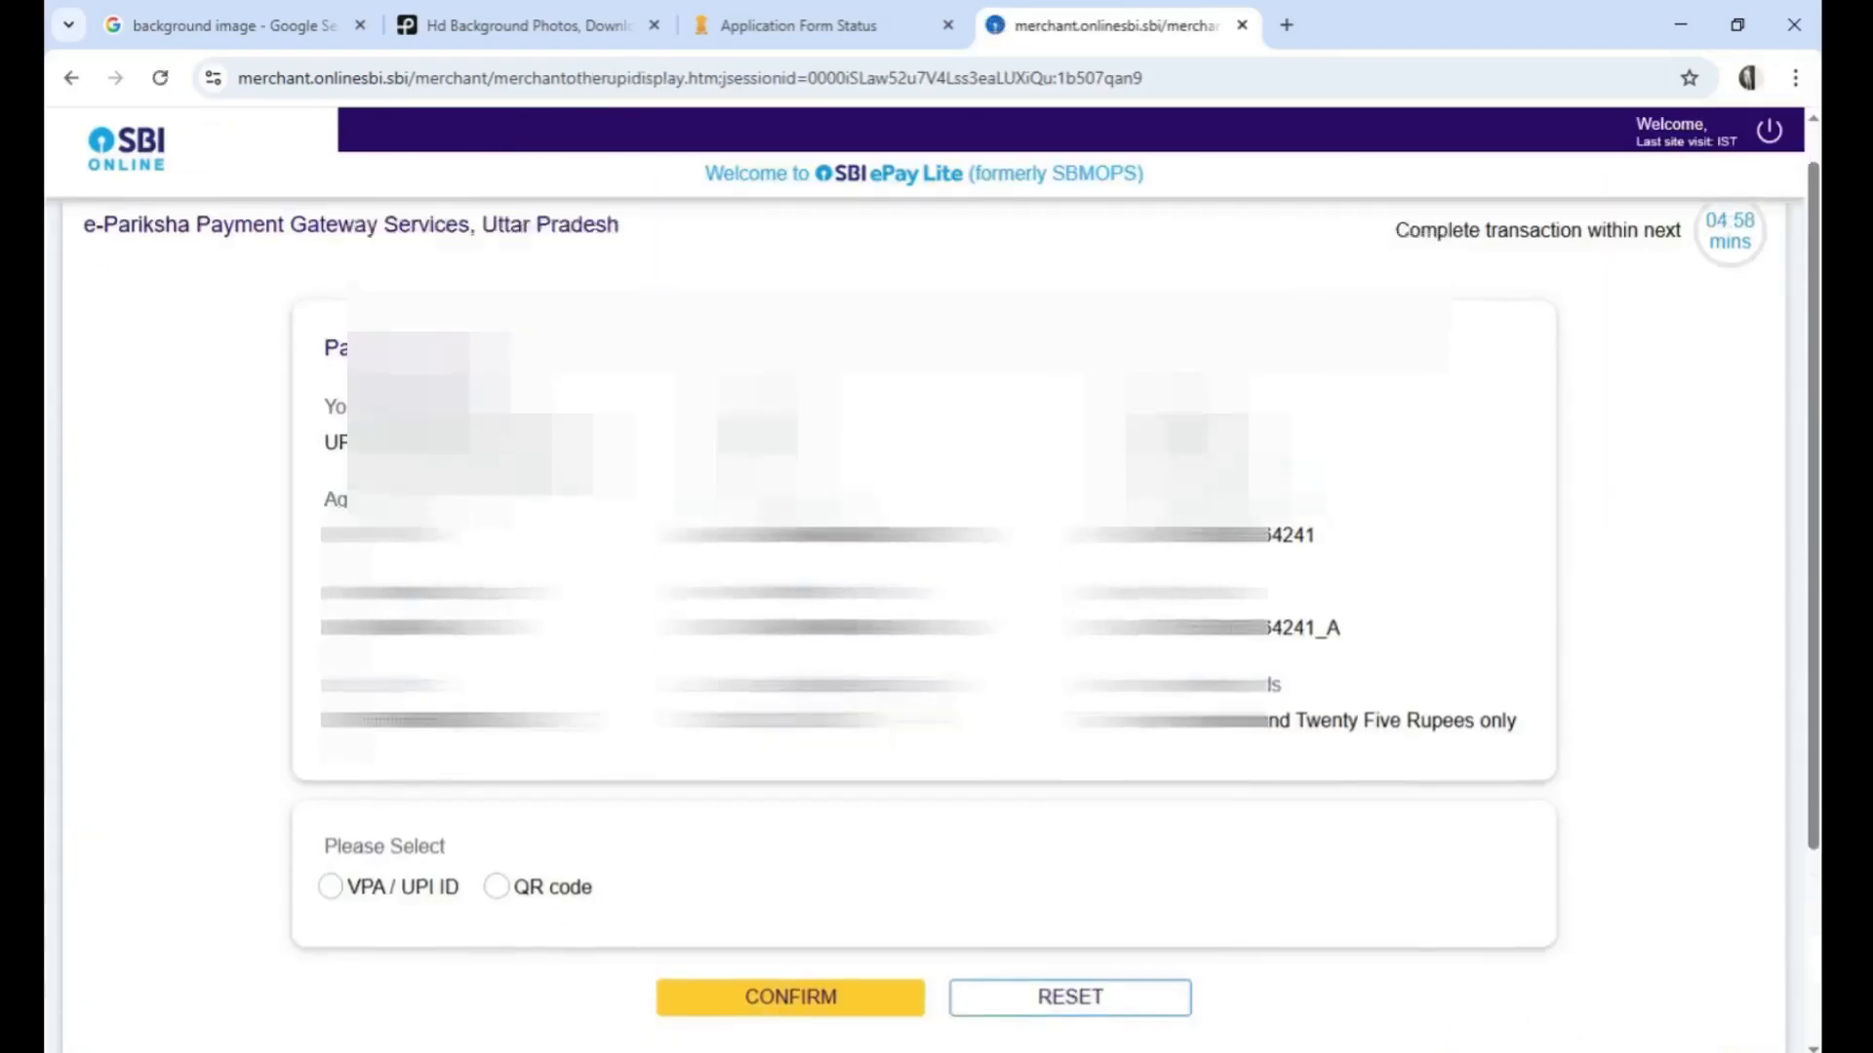
scroll(936, 624, down, 1)
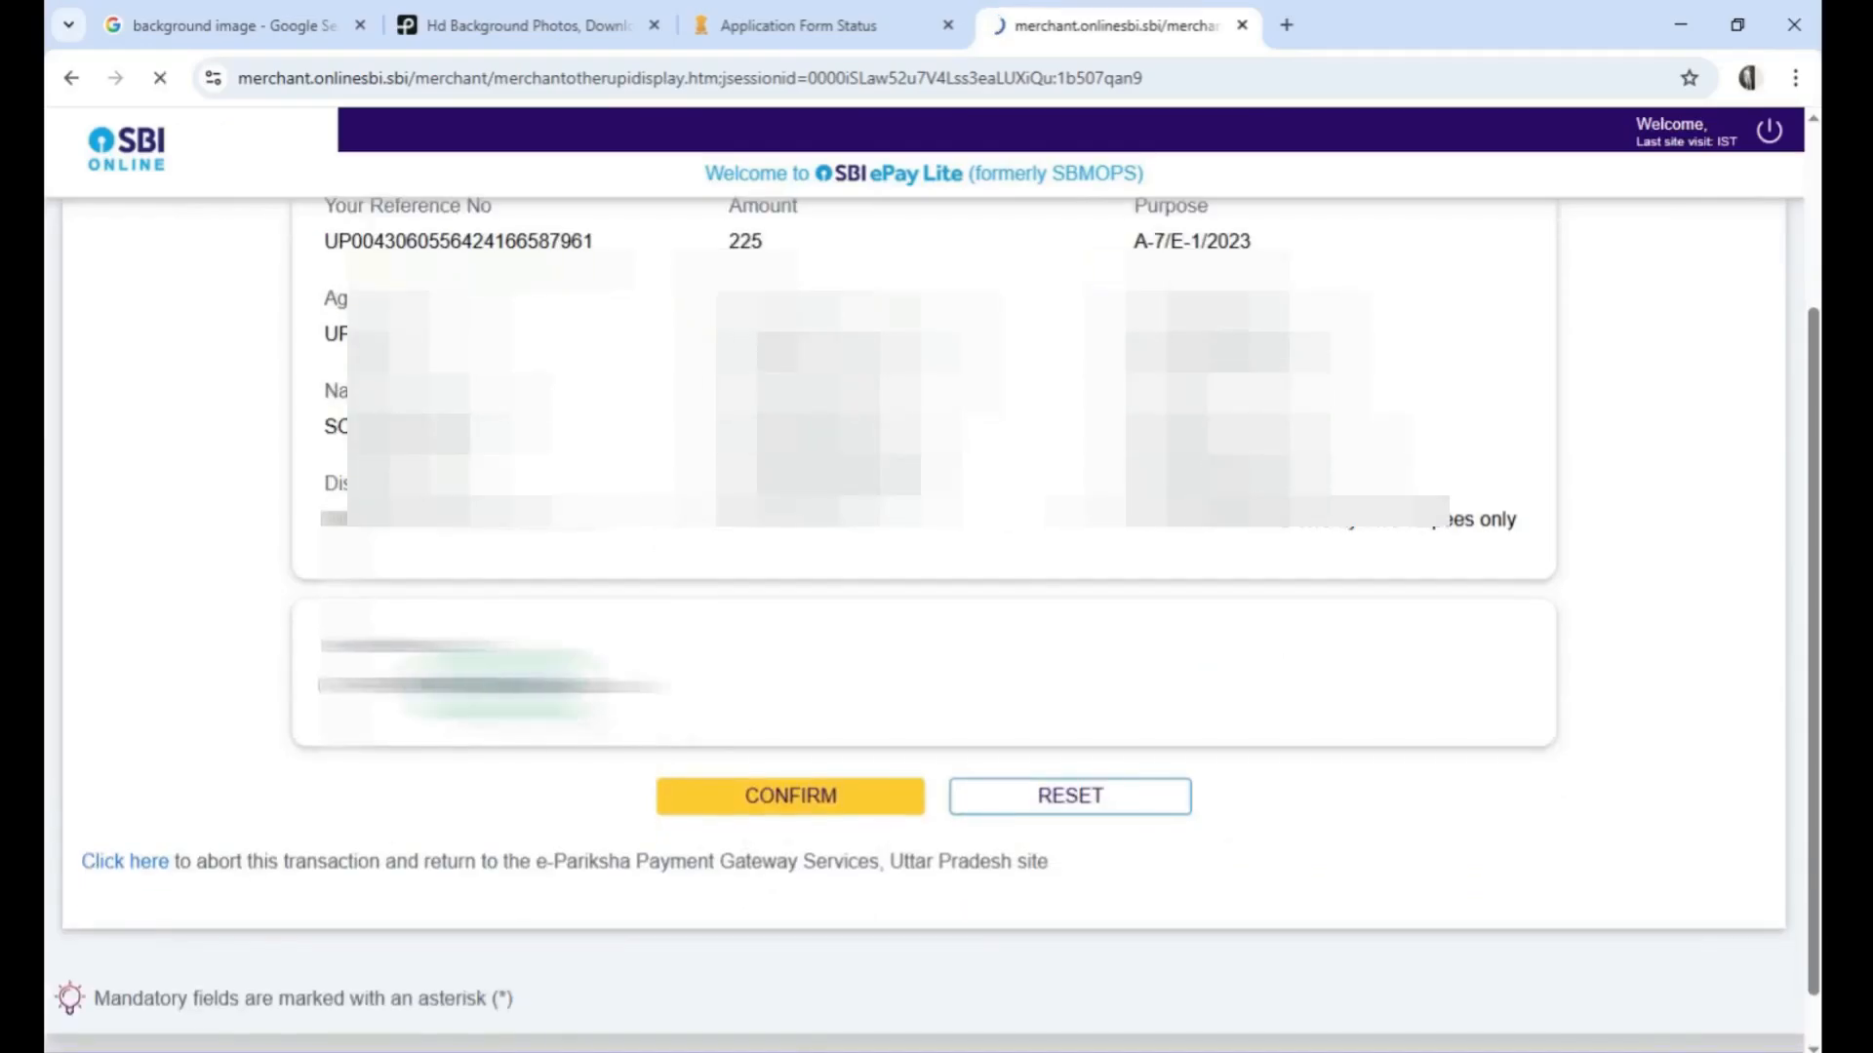
click(769, 794)
scroll(576, 611, down, 1)
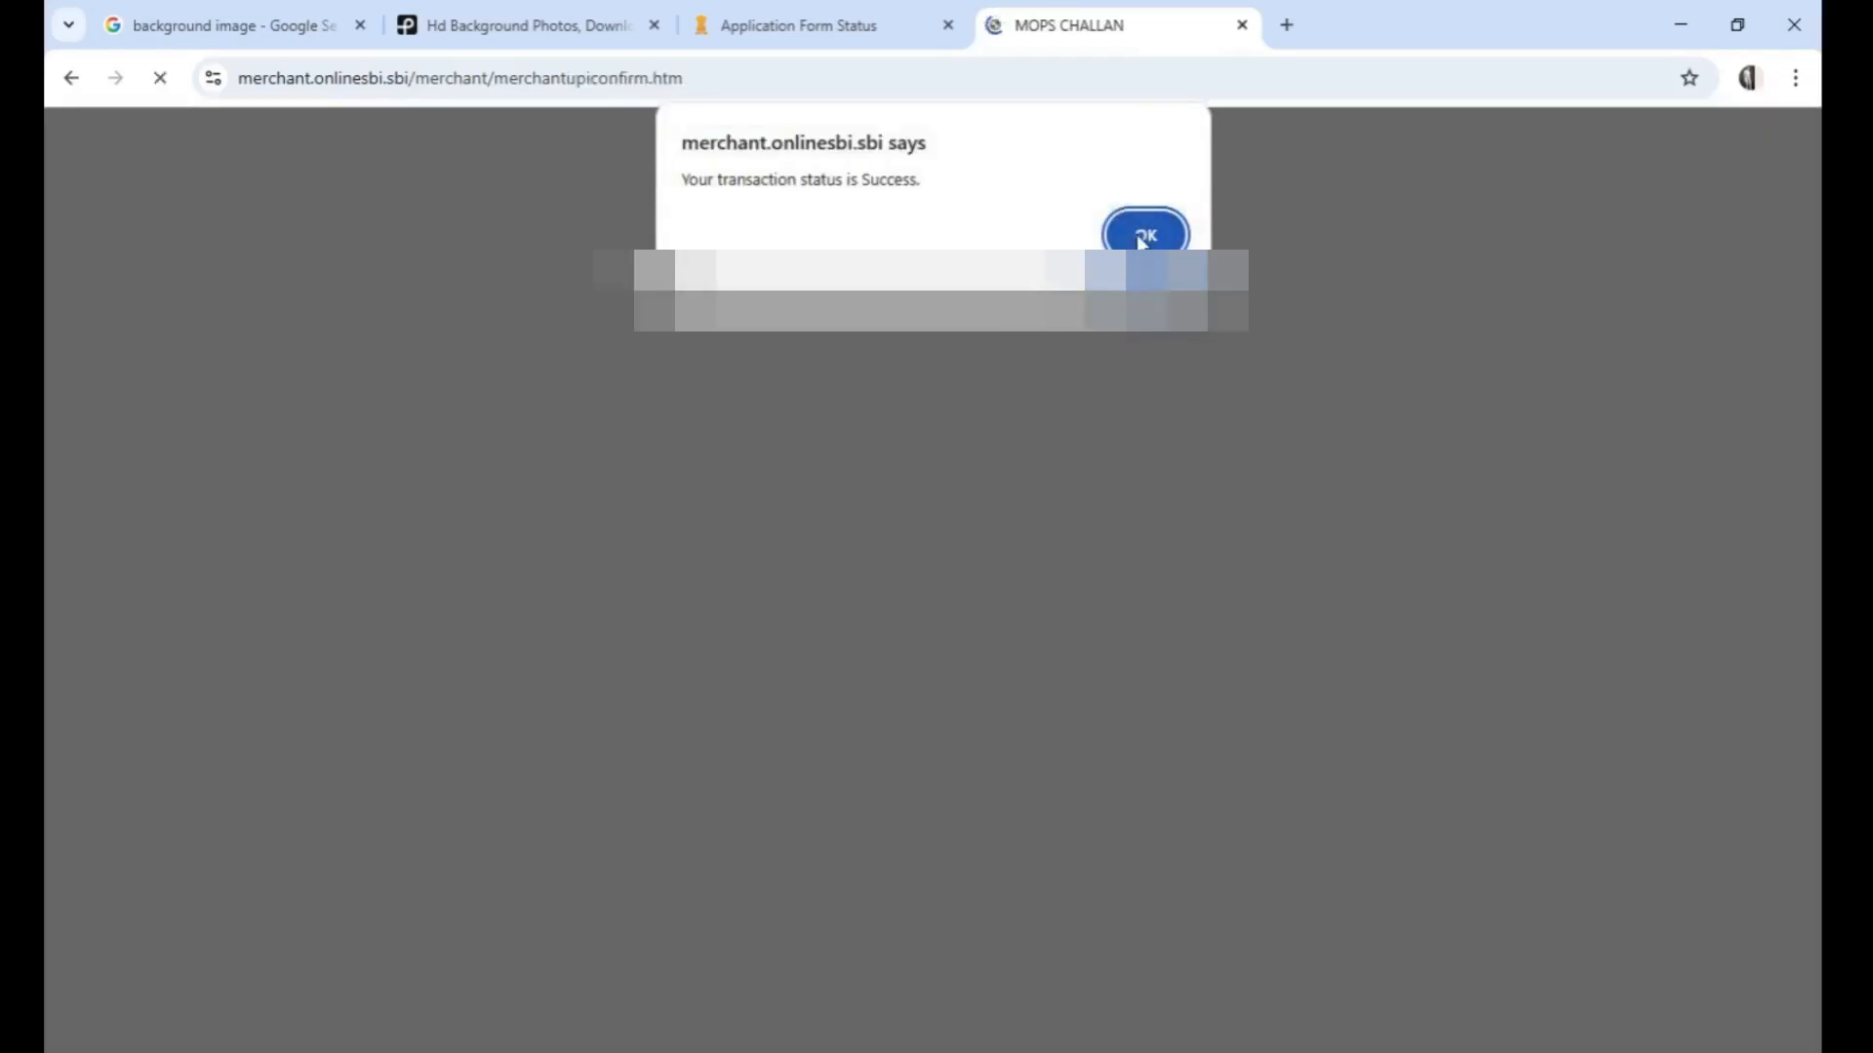
click(1143, 235)
Choose the board whose name ends in INTERMEDIATE EDUCATION for the high school qualification in the academic details
scroll(803, 634, down, 1)
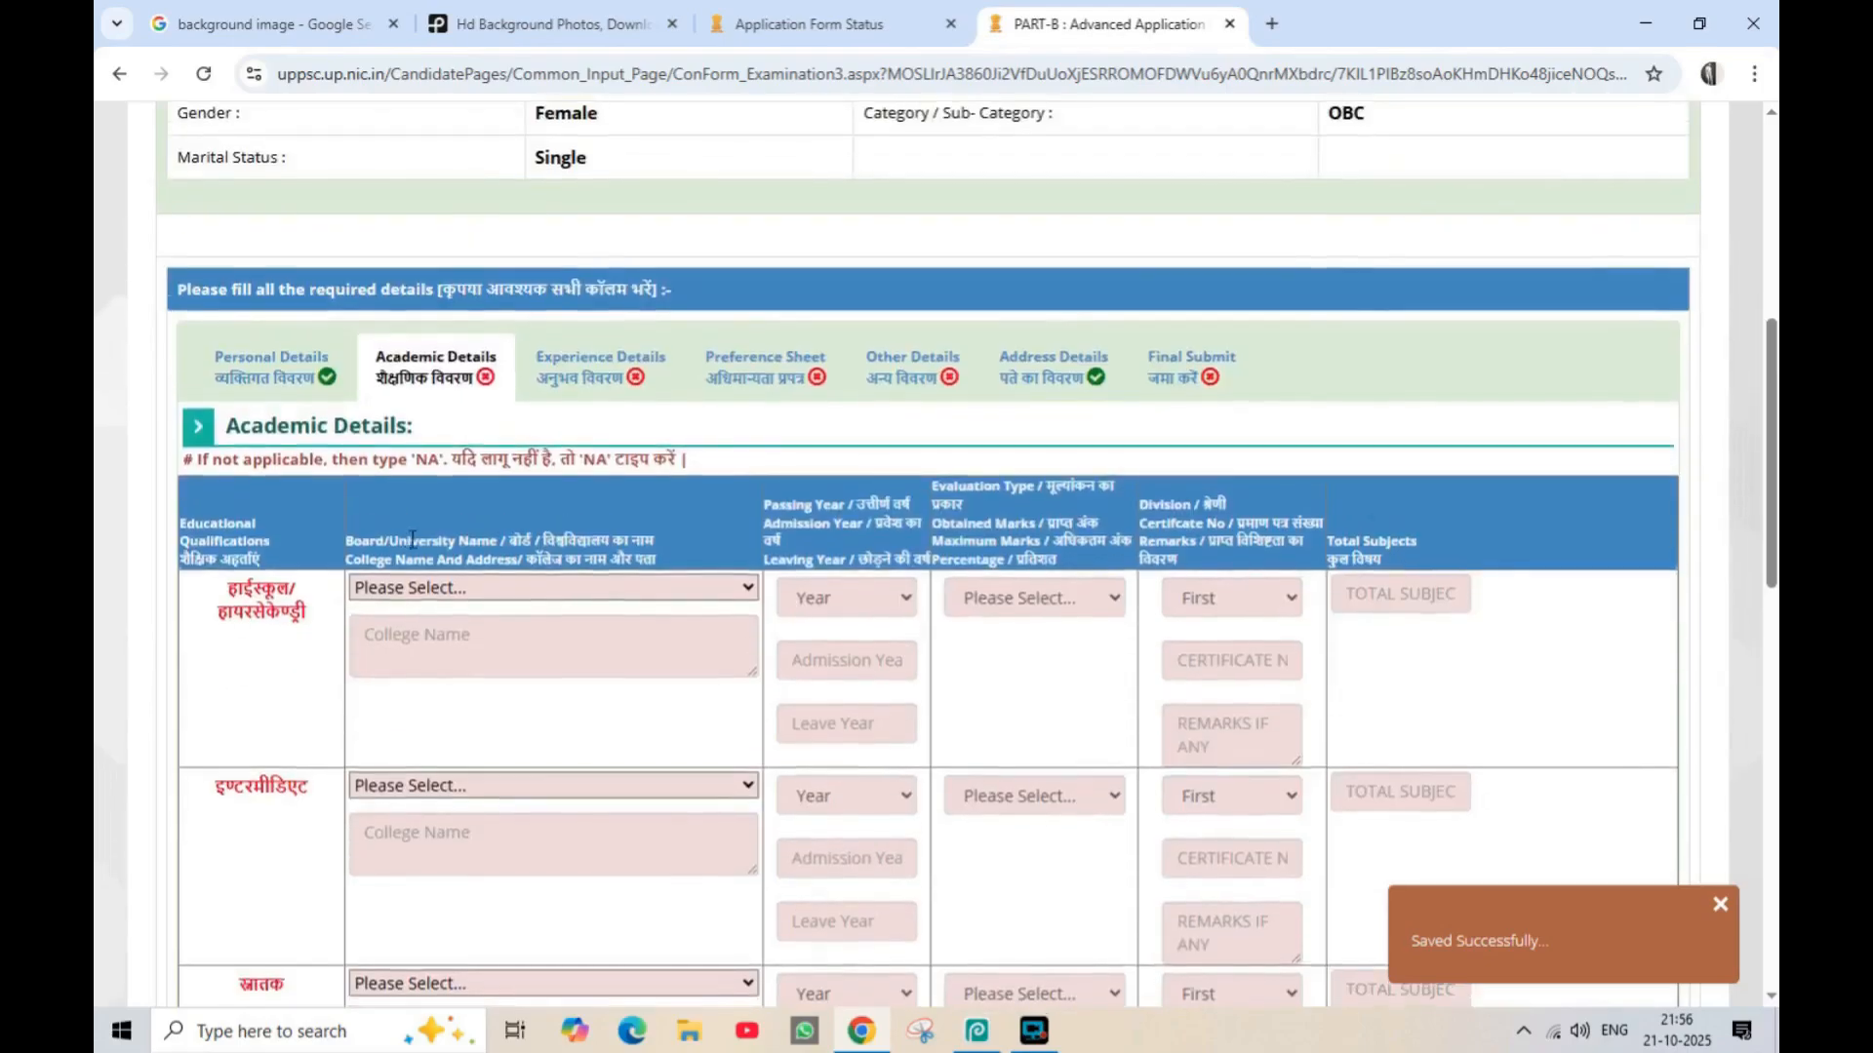
scroll(491, 499, down, 1)
click(554, 474)
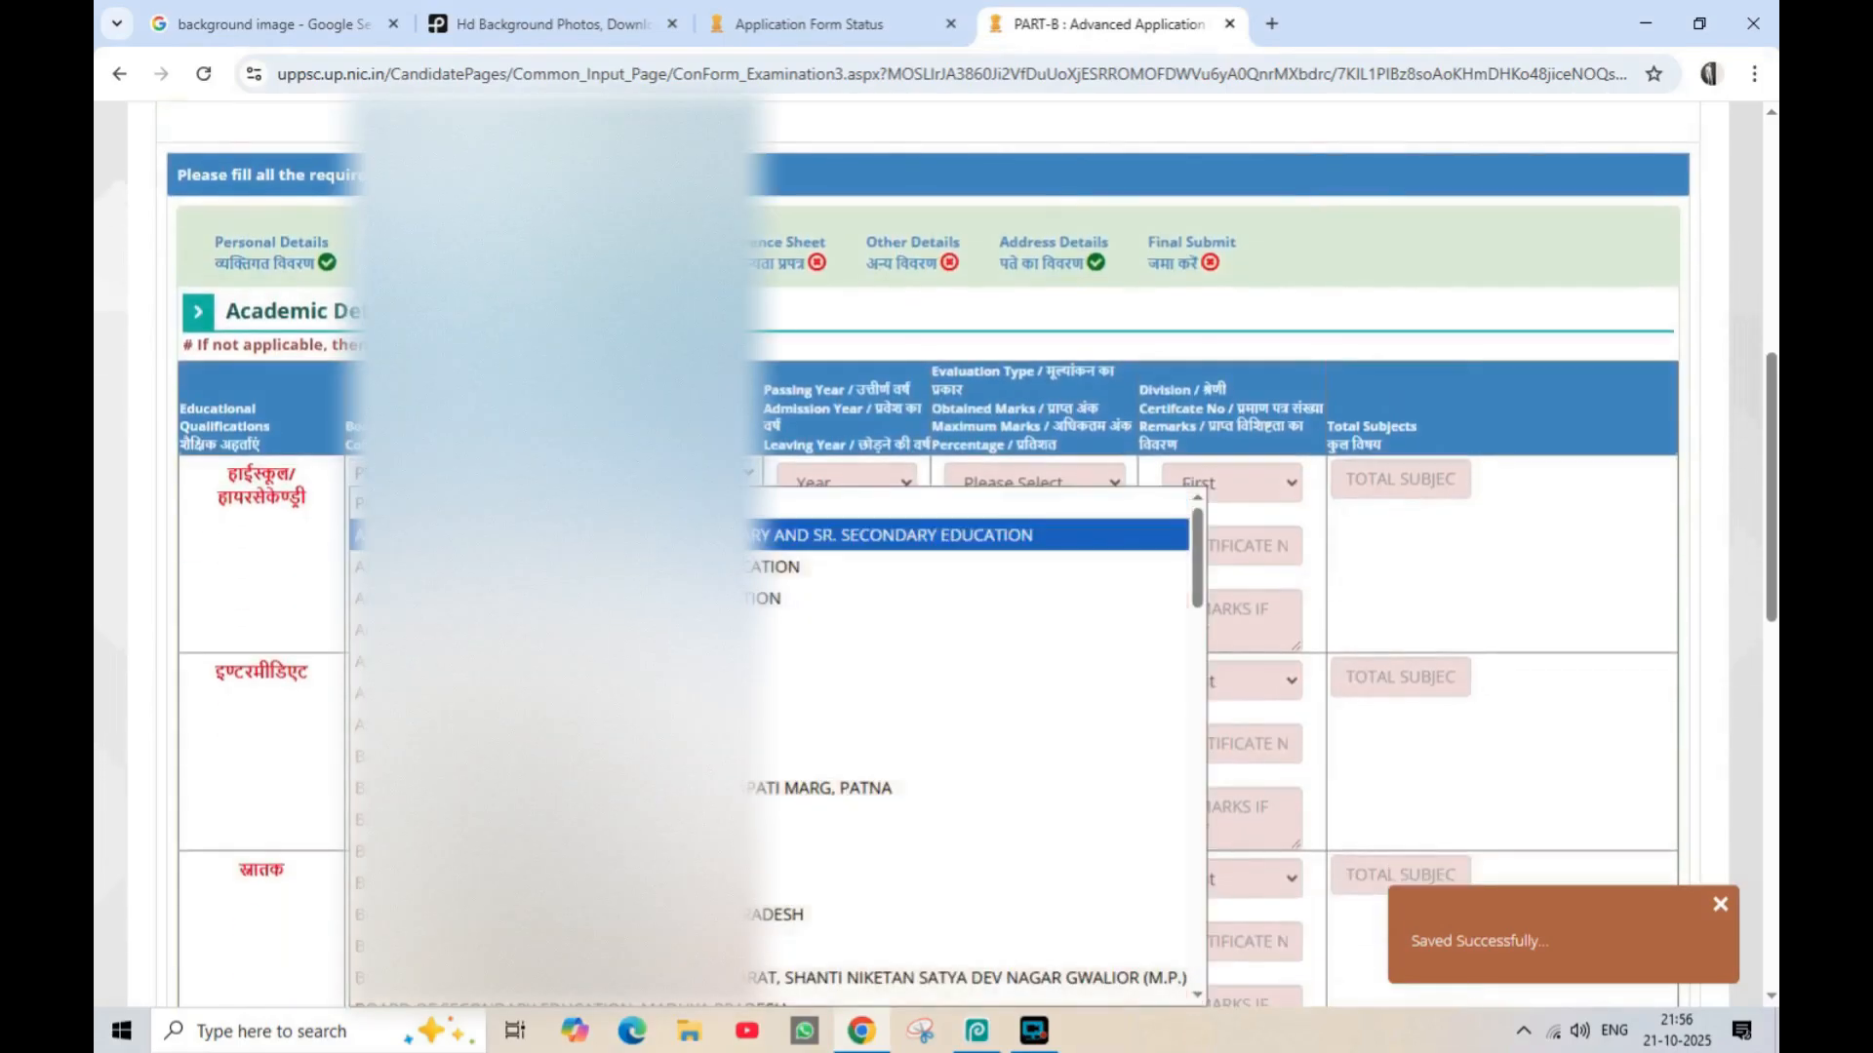
scroll(554, 724, down, 6)
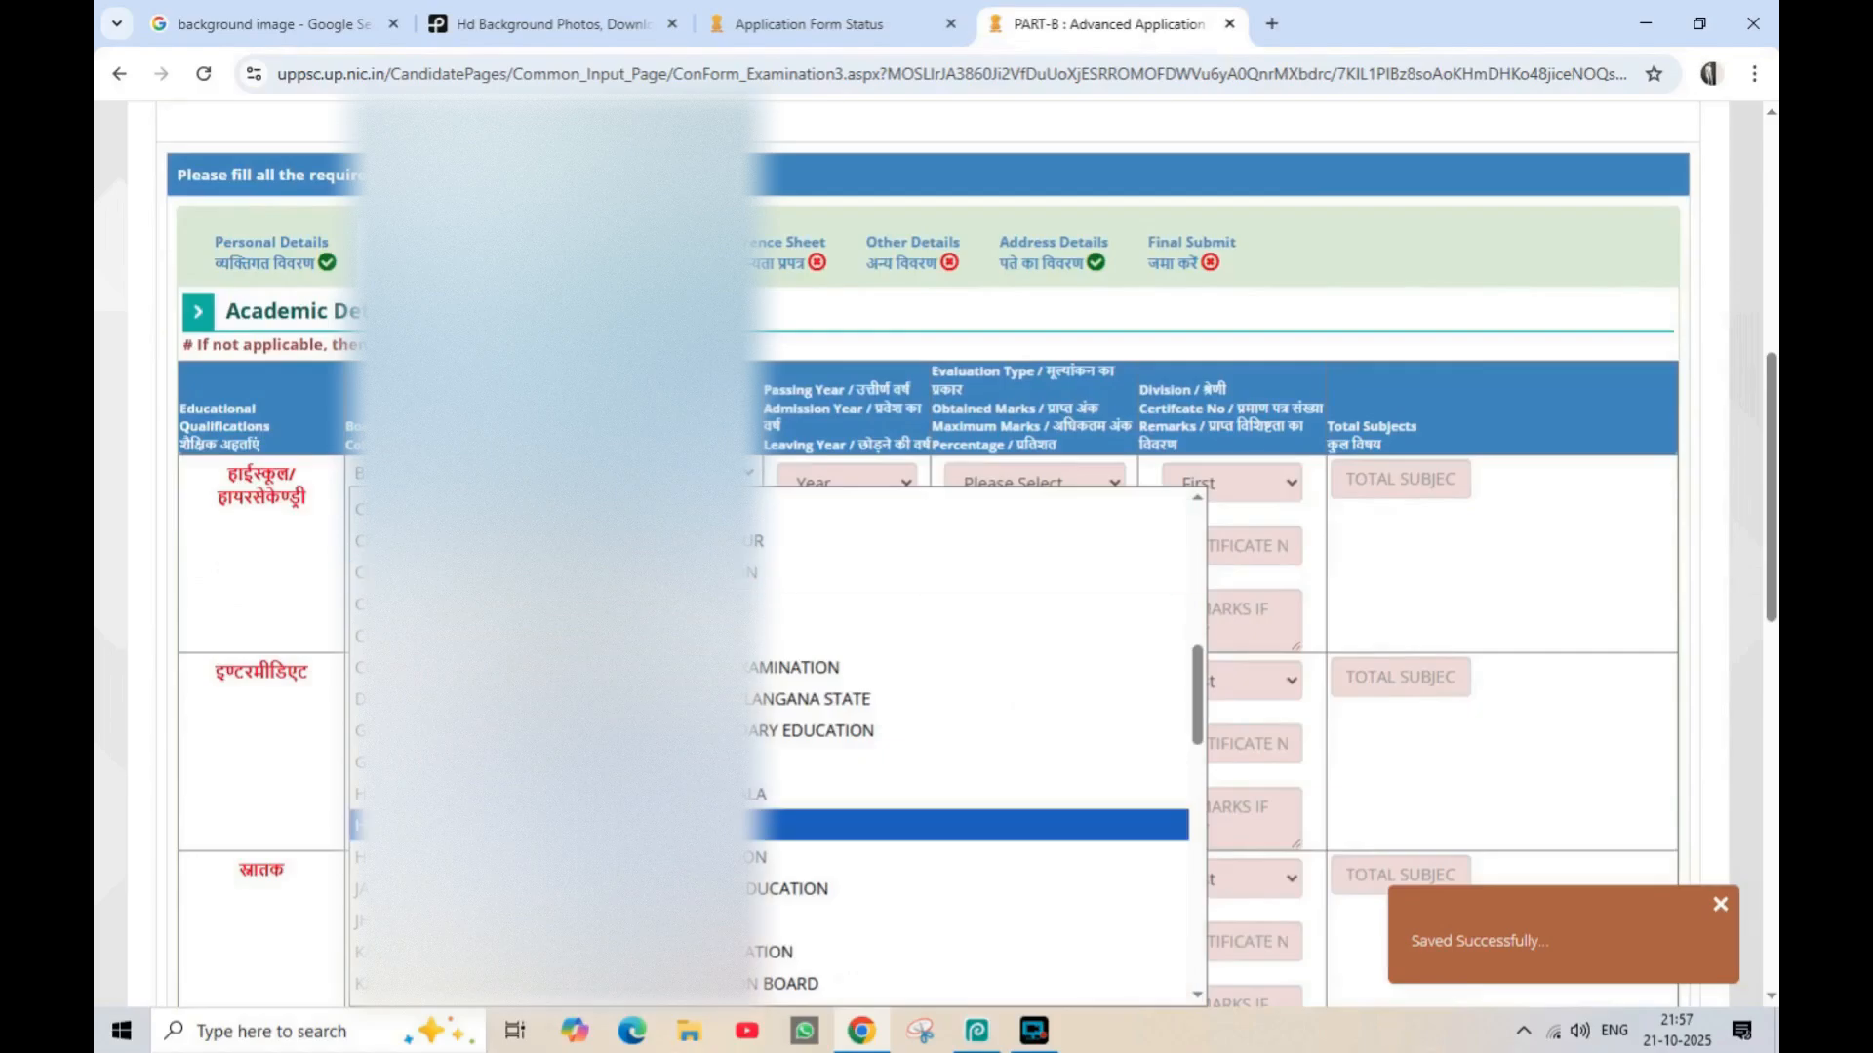
scroll(554, 823, down, 9)
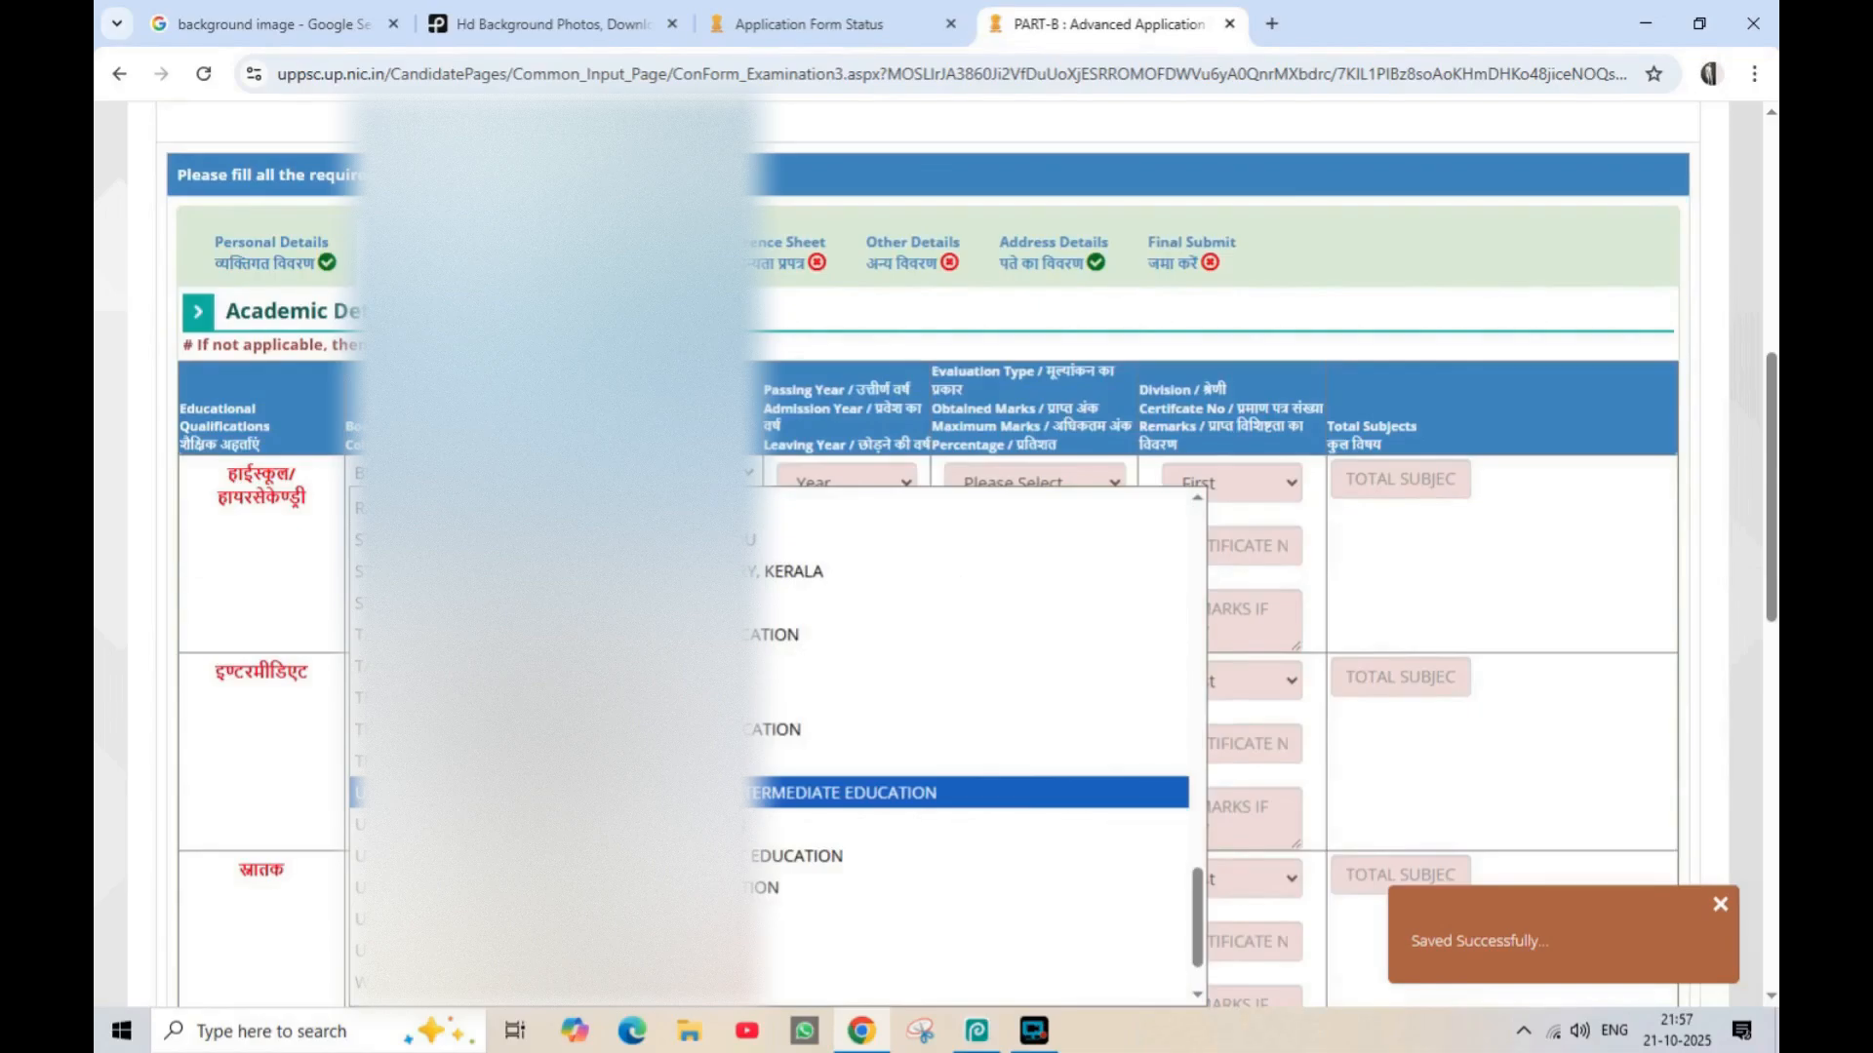
click(554, 792)
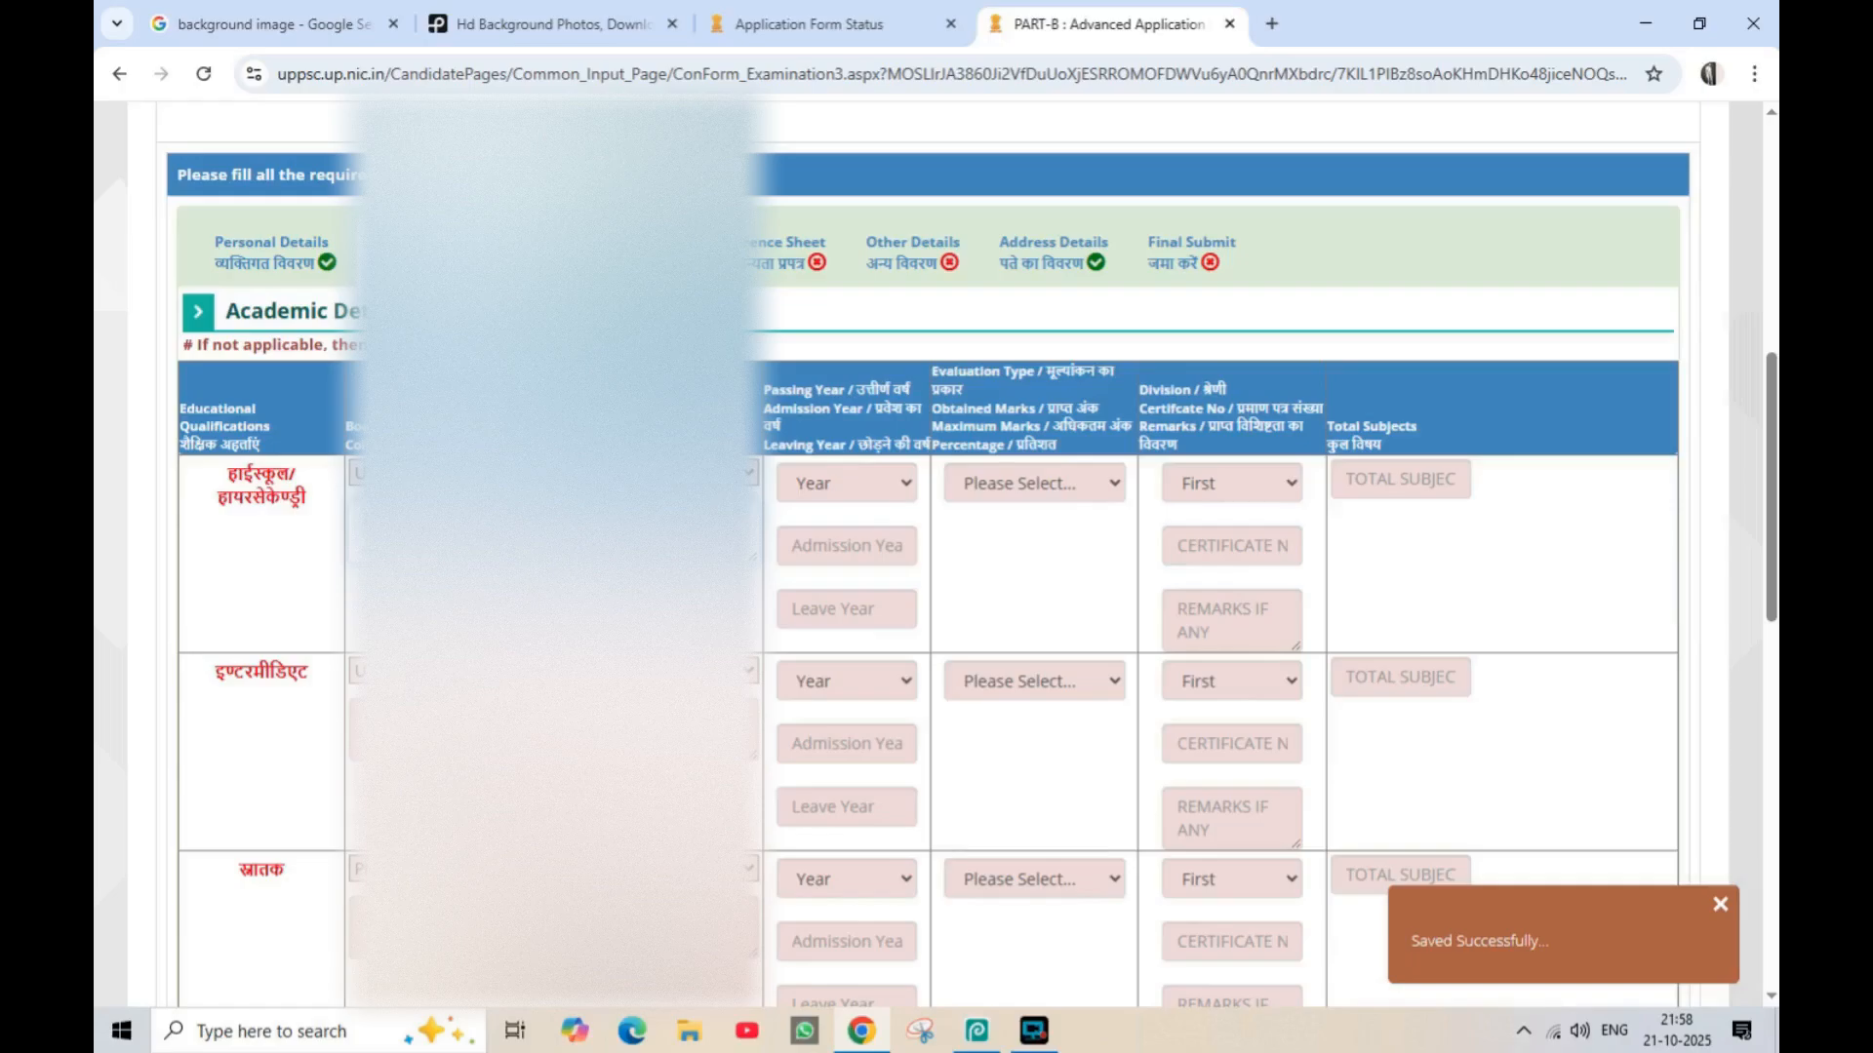
Set the high school passing year to 2007 and its evaluation type to PERCENTAGE
click(805, 484)
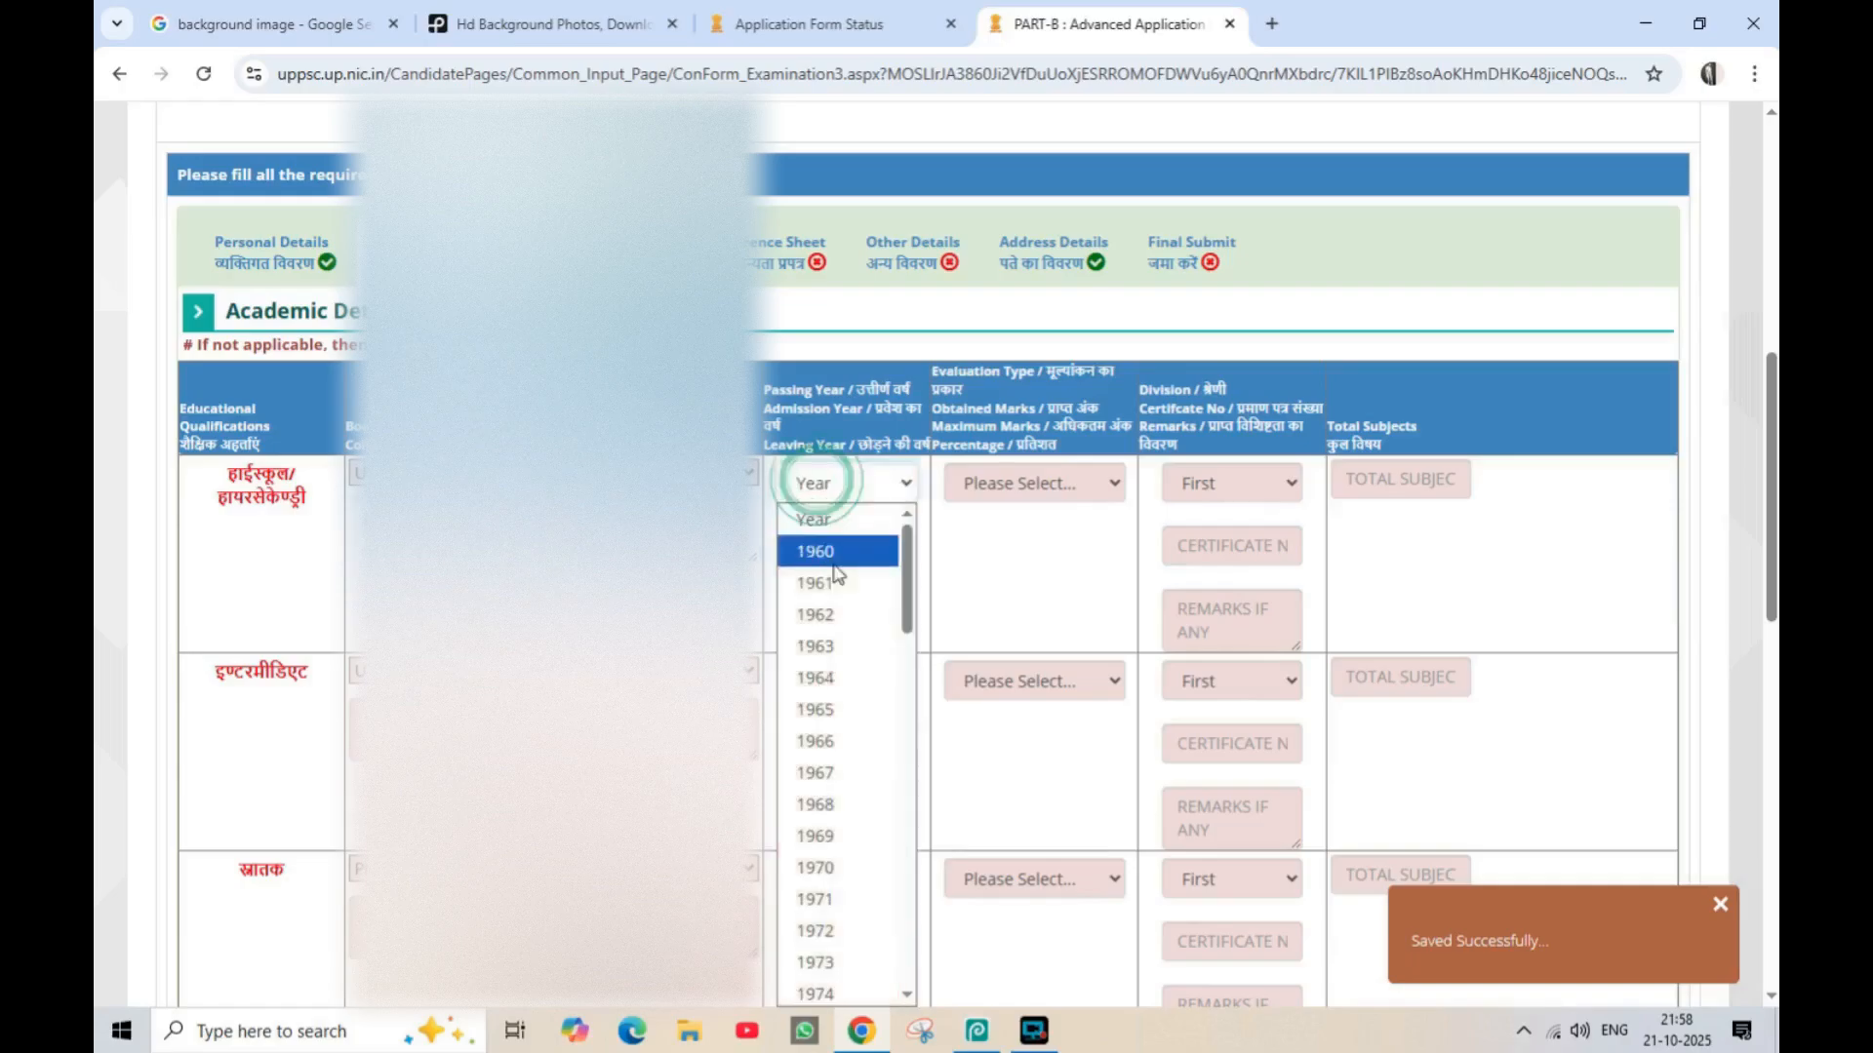
scroll(827, 673, down, 15)
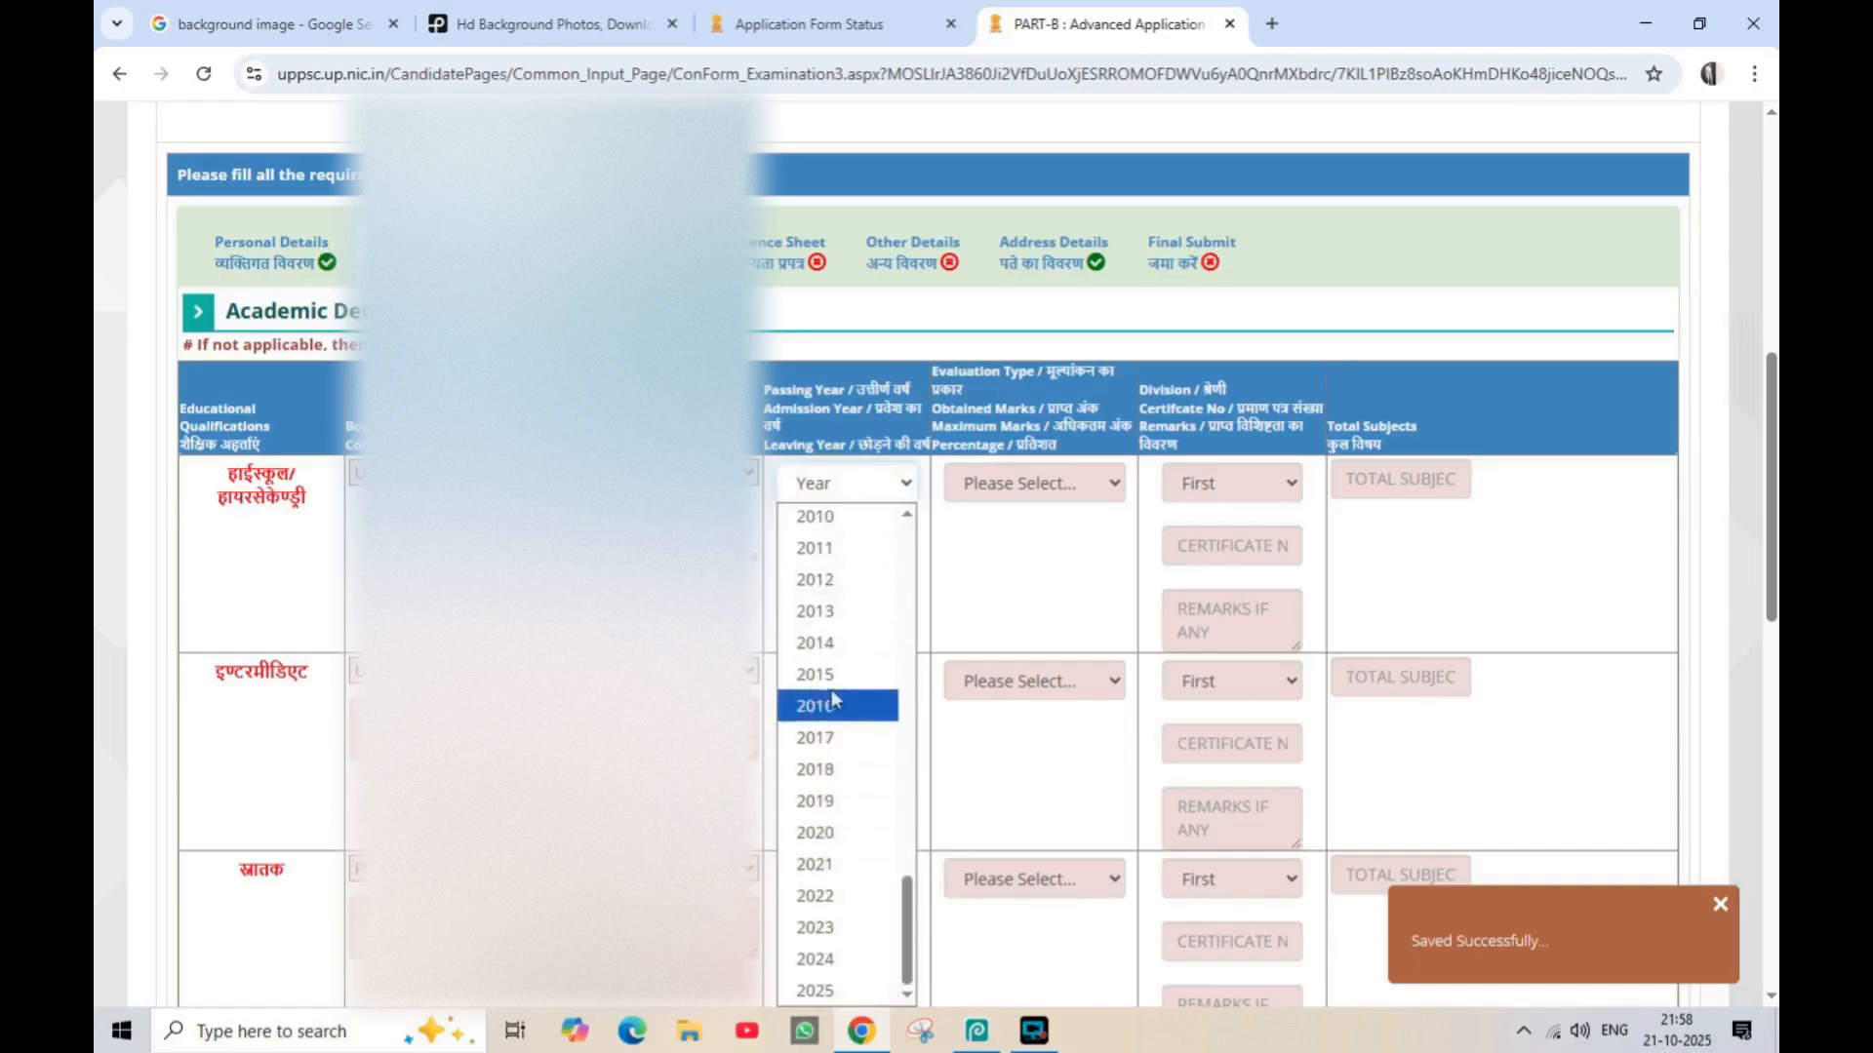
scroll(824, 722, up, 3)
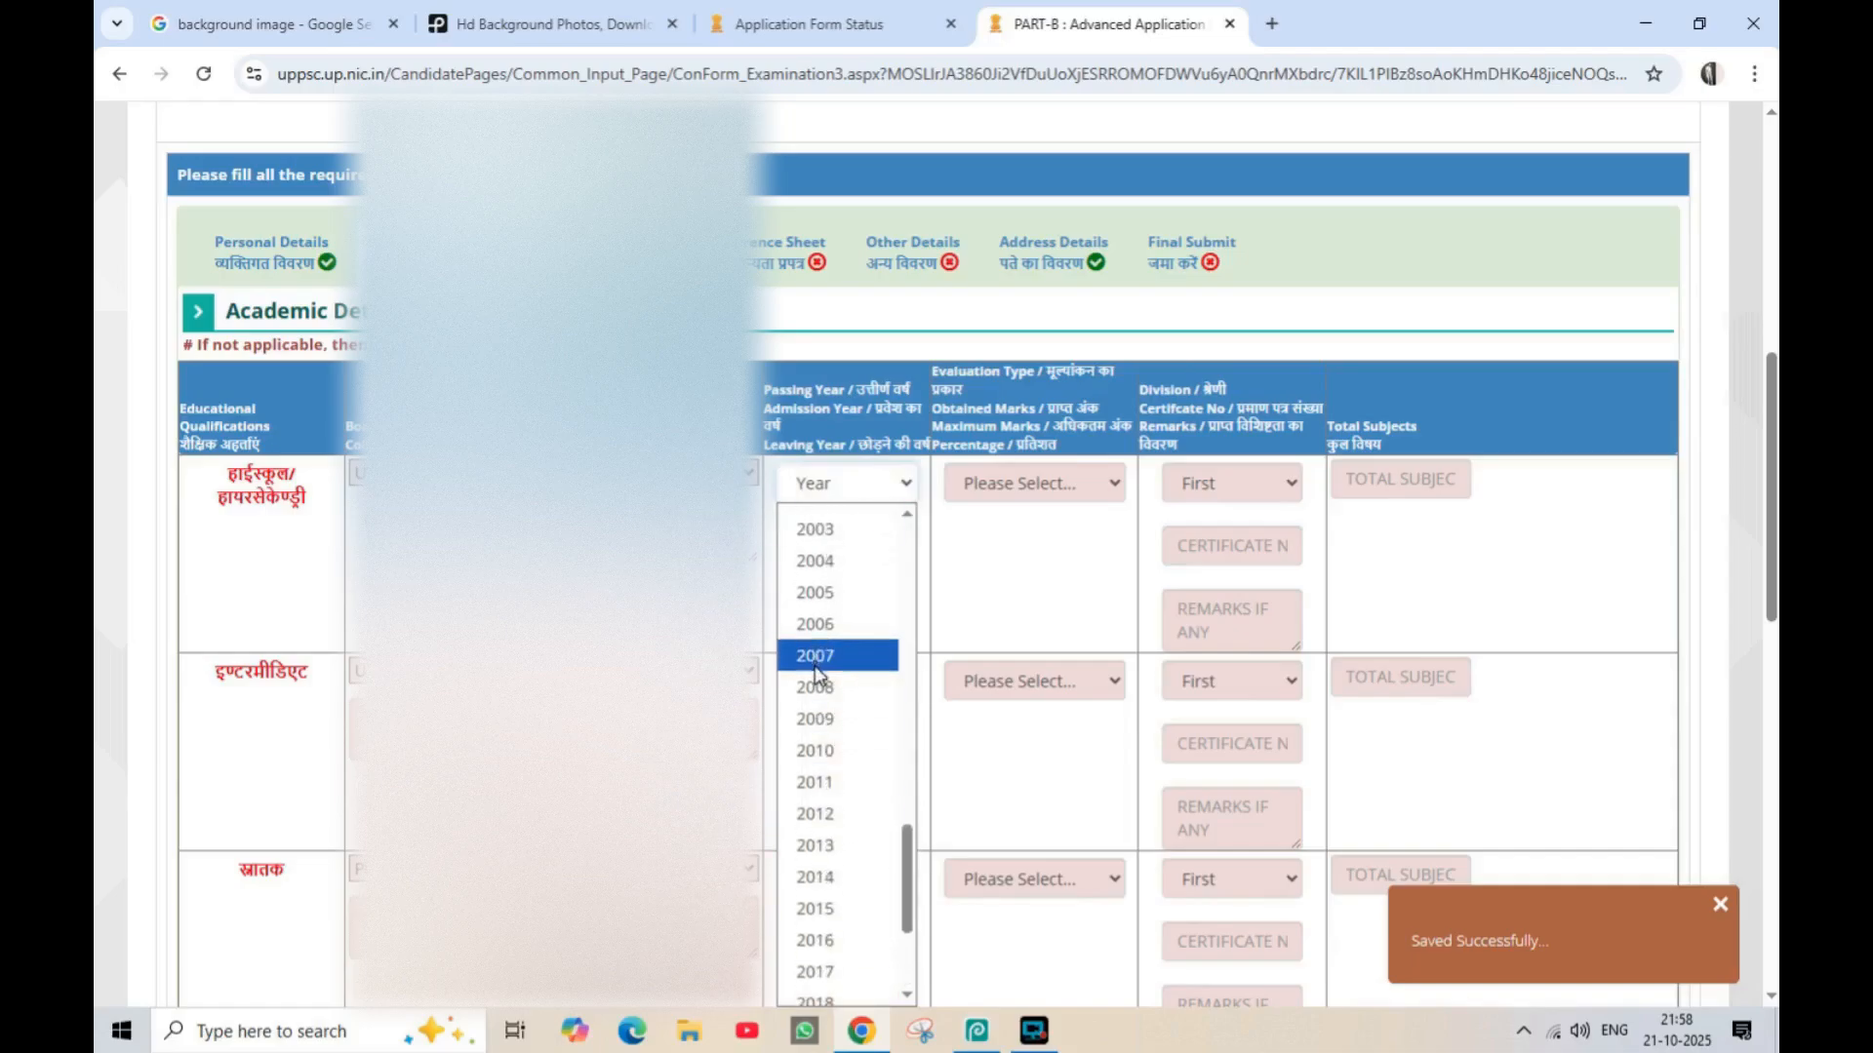
click(815, 658)
click(1010, 485)
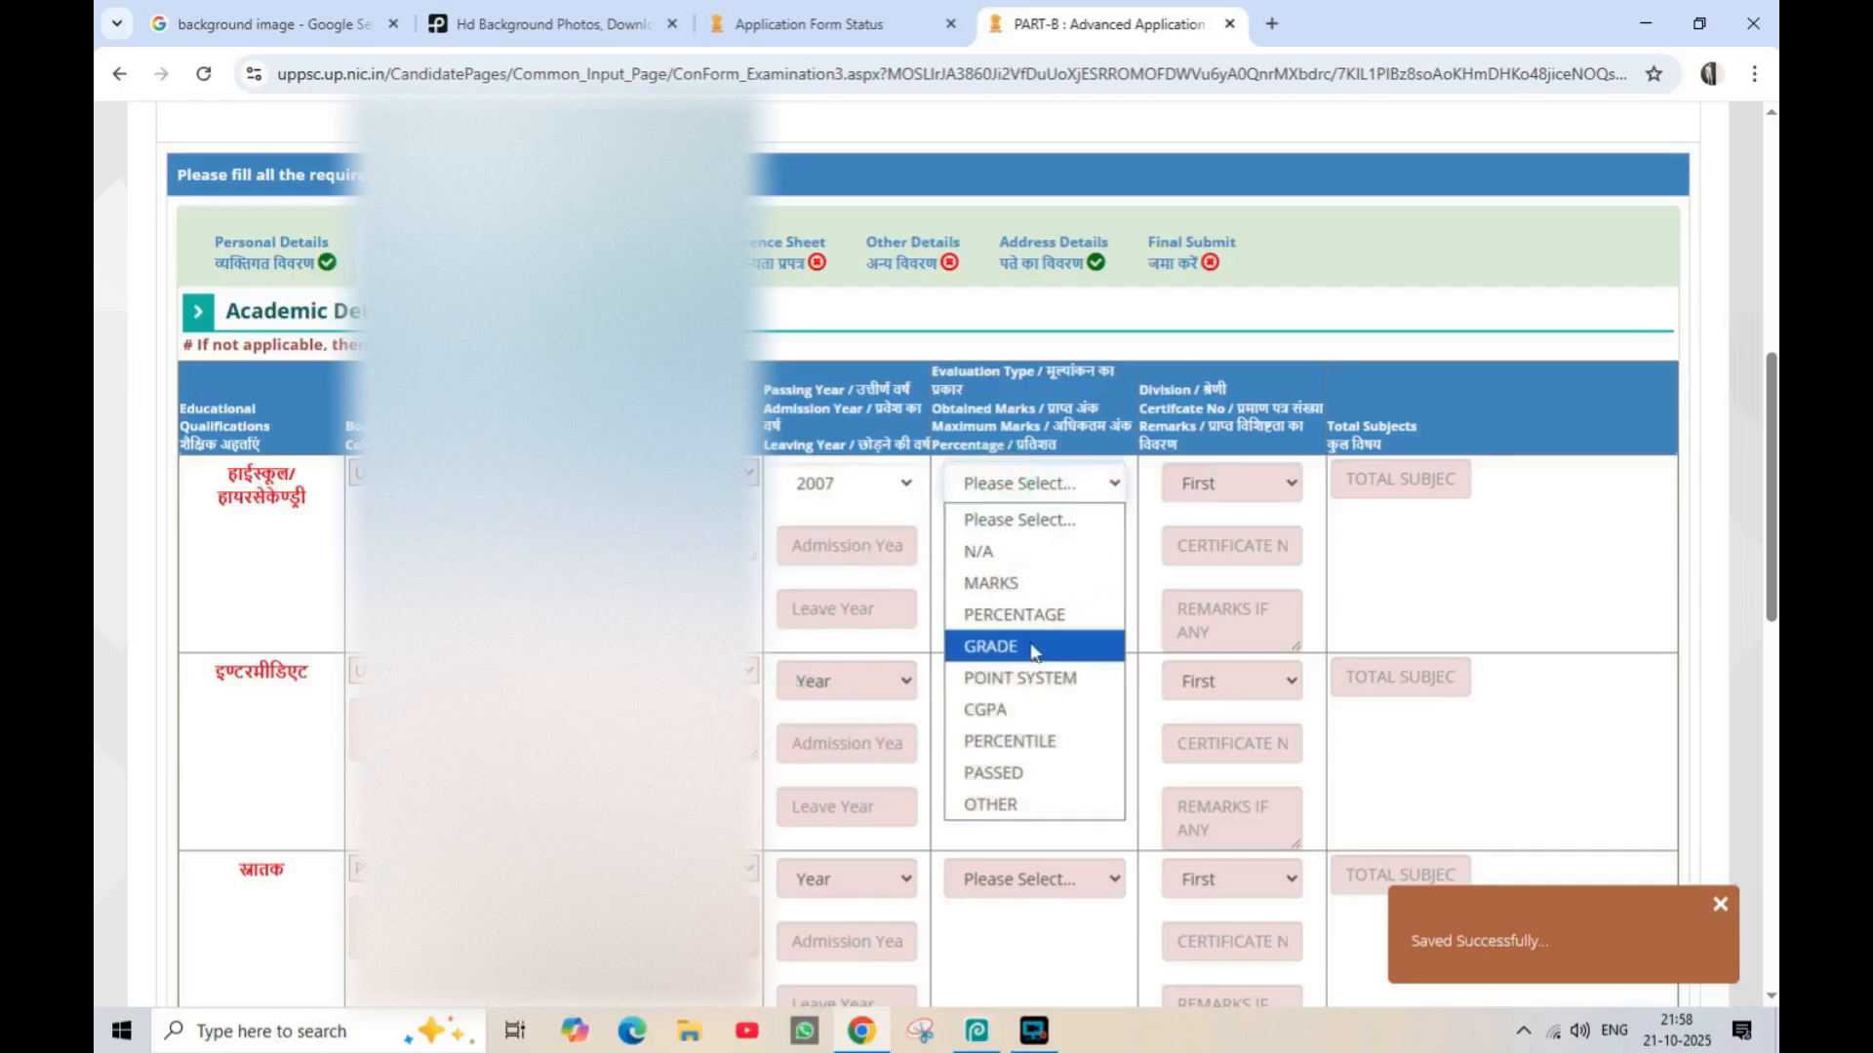
click(1014, 614)
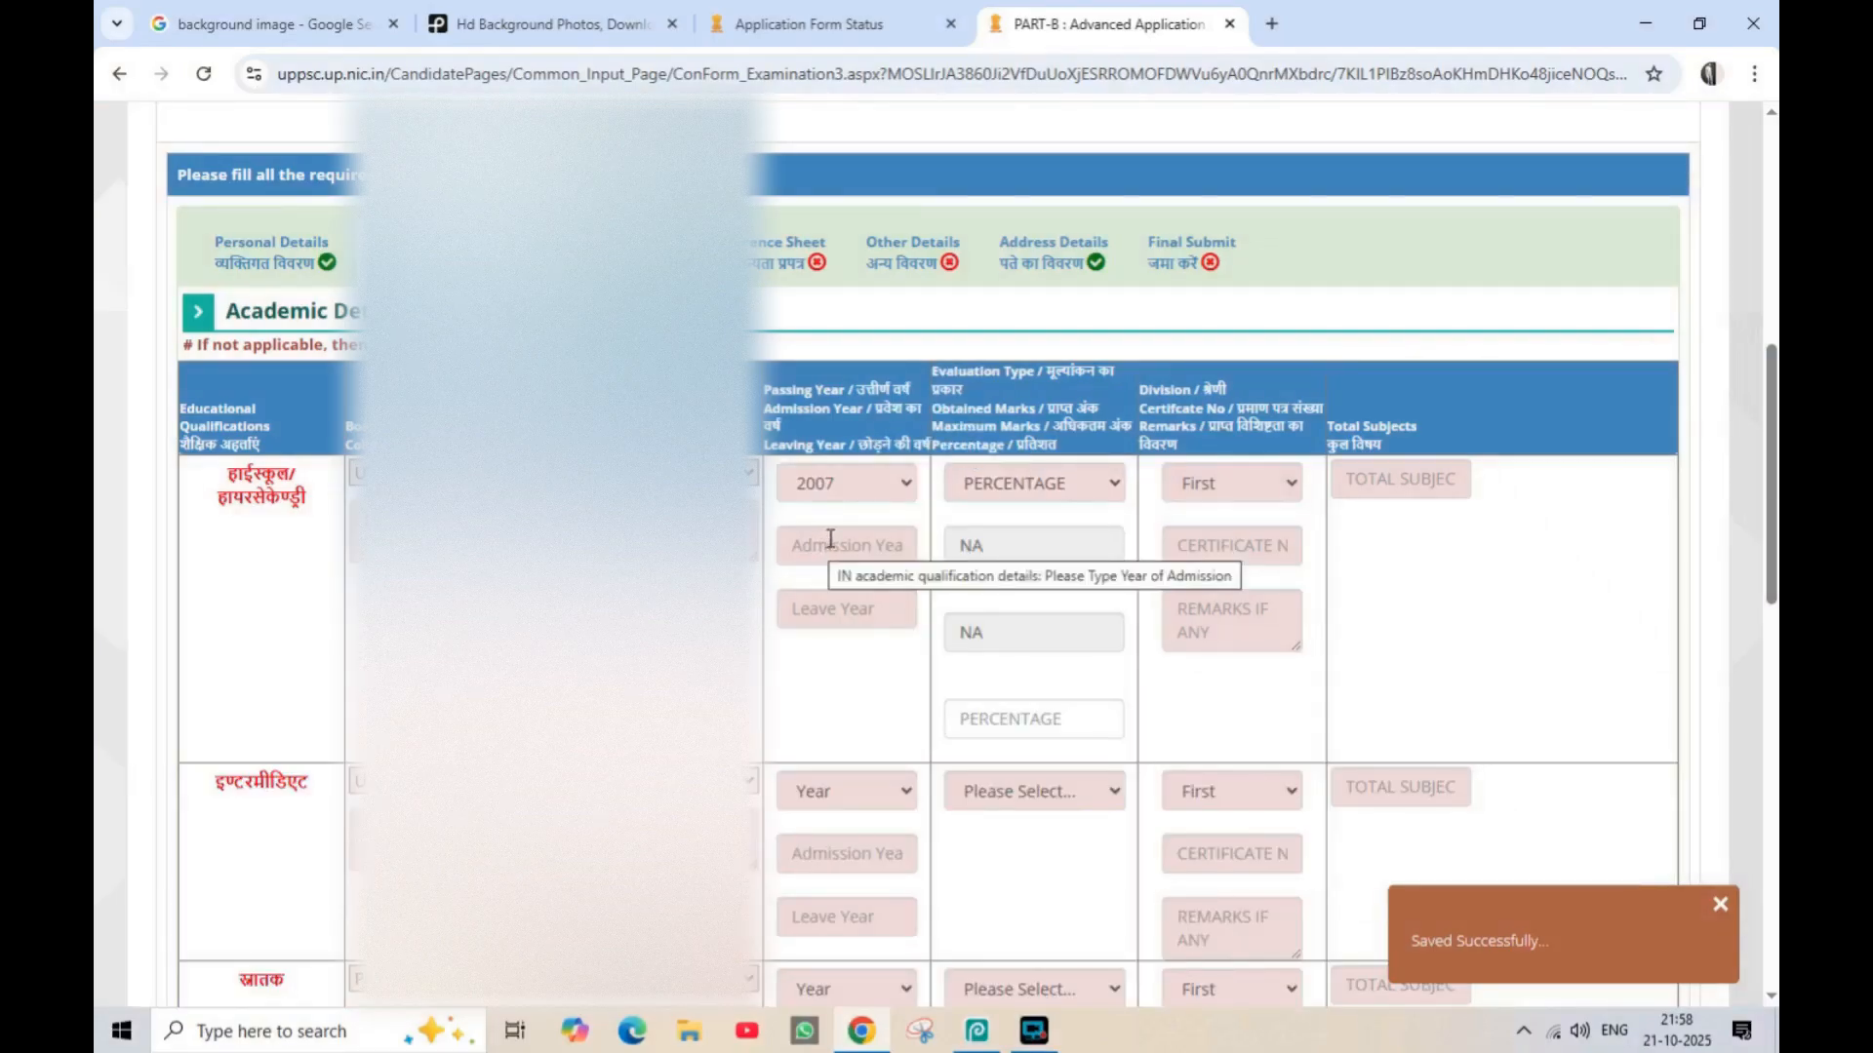
Enter 2006 as the high school admission year and 2007 as the leaving year
click(831, 538)
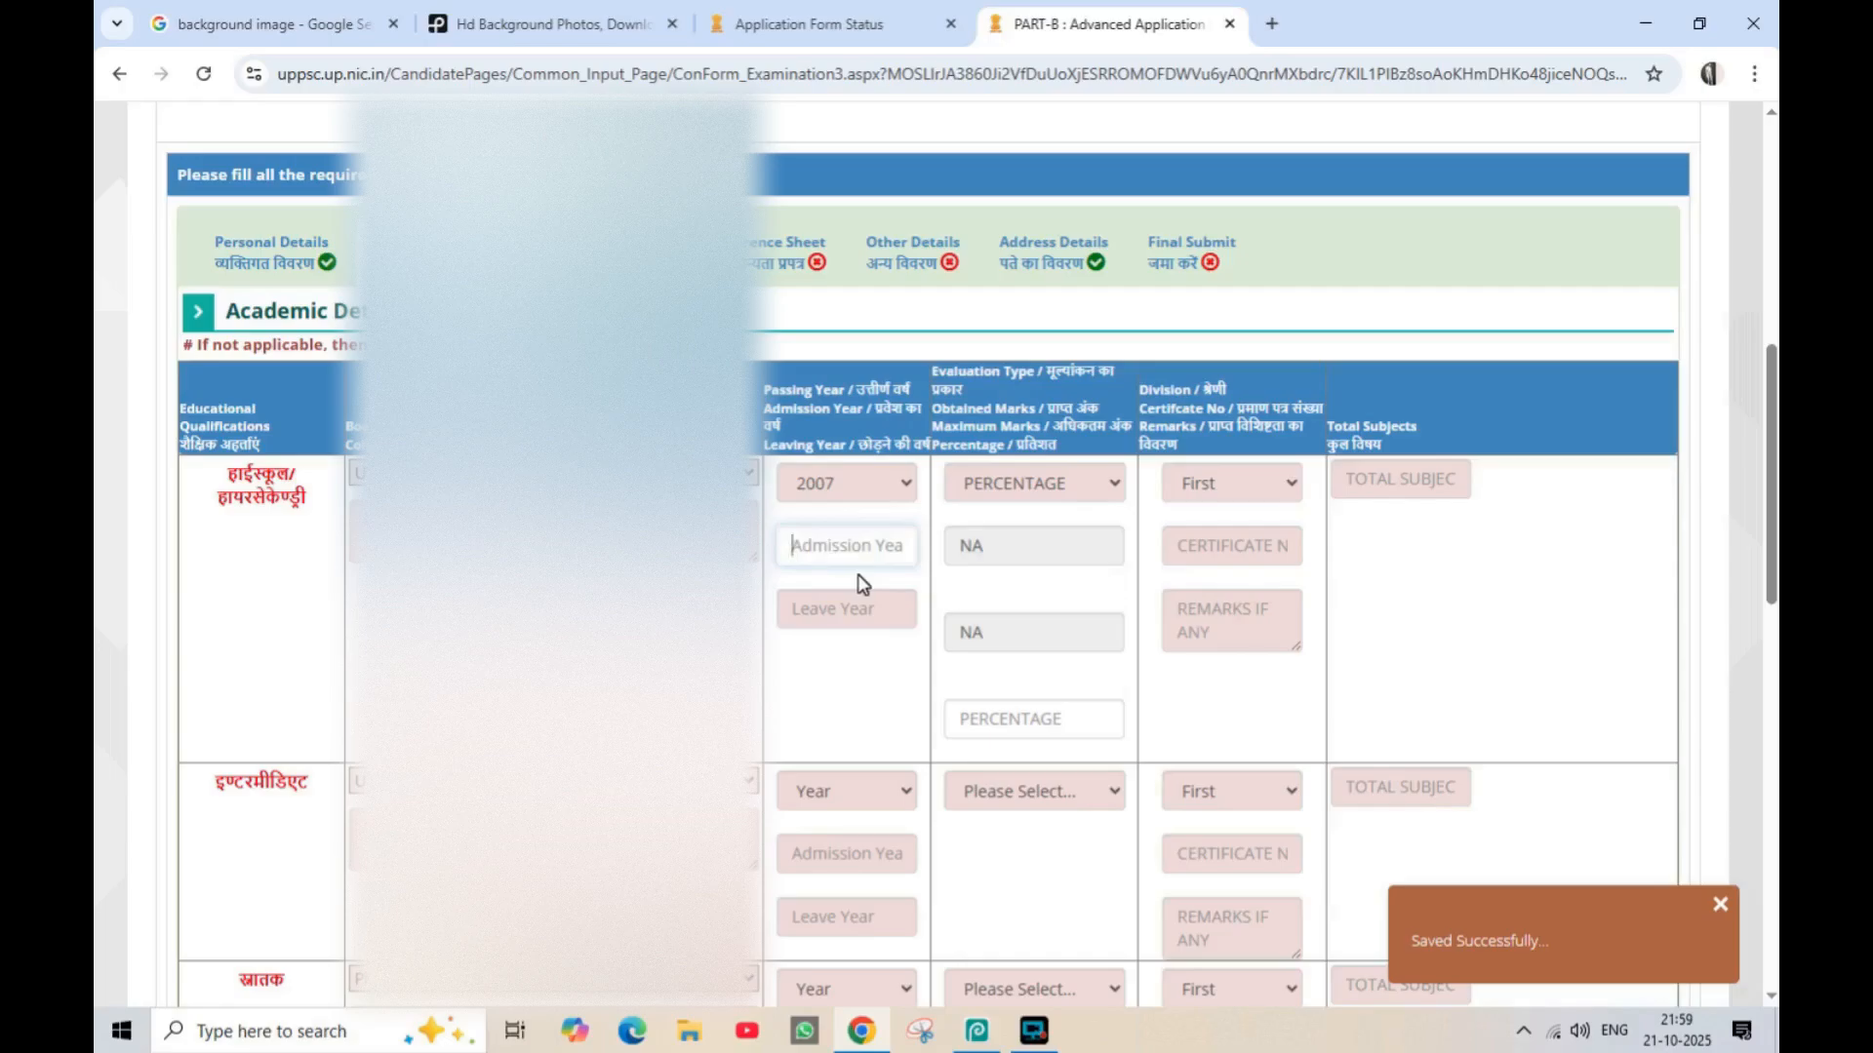
text(2006)
click(860, 610)
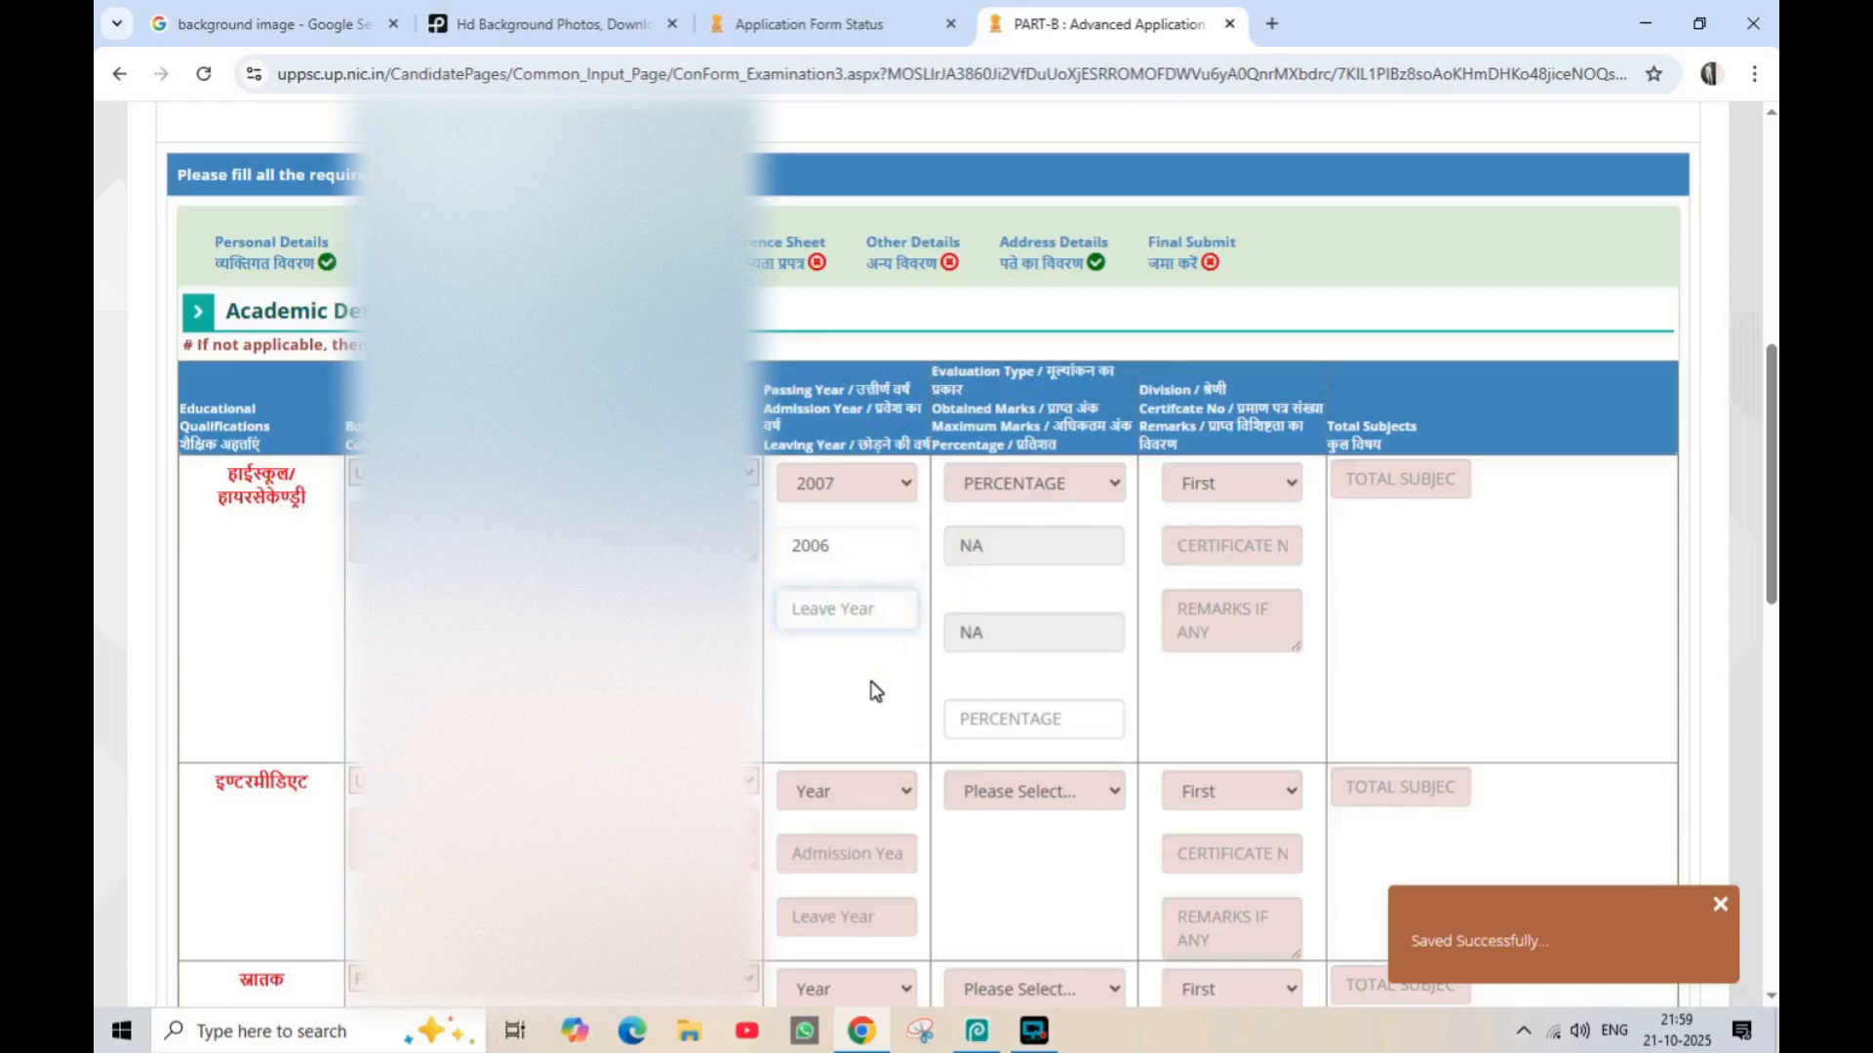
text(2007)
Enter the high school certificate number and set the total subjects to 6
click(1228, 547)
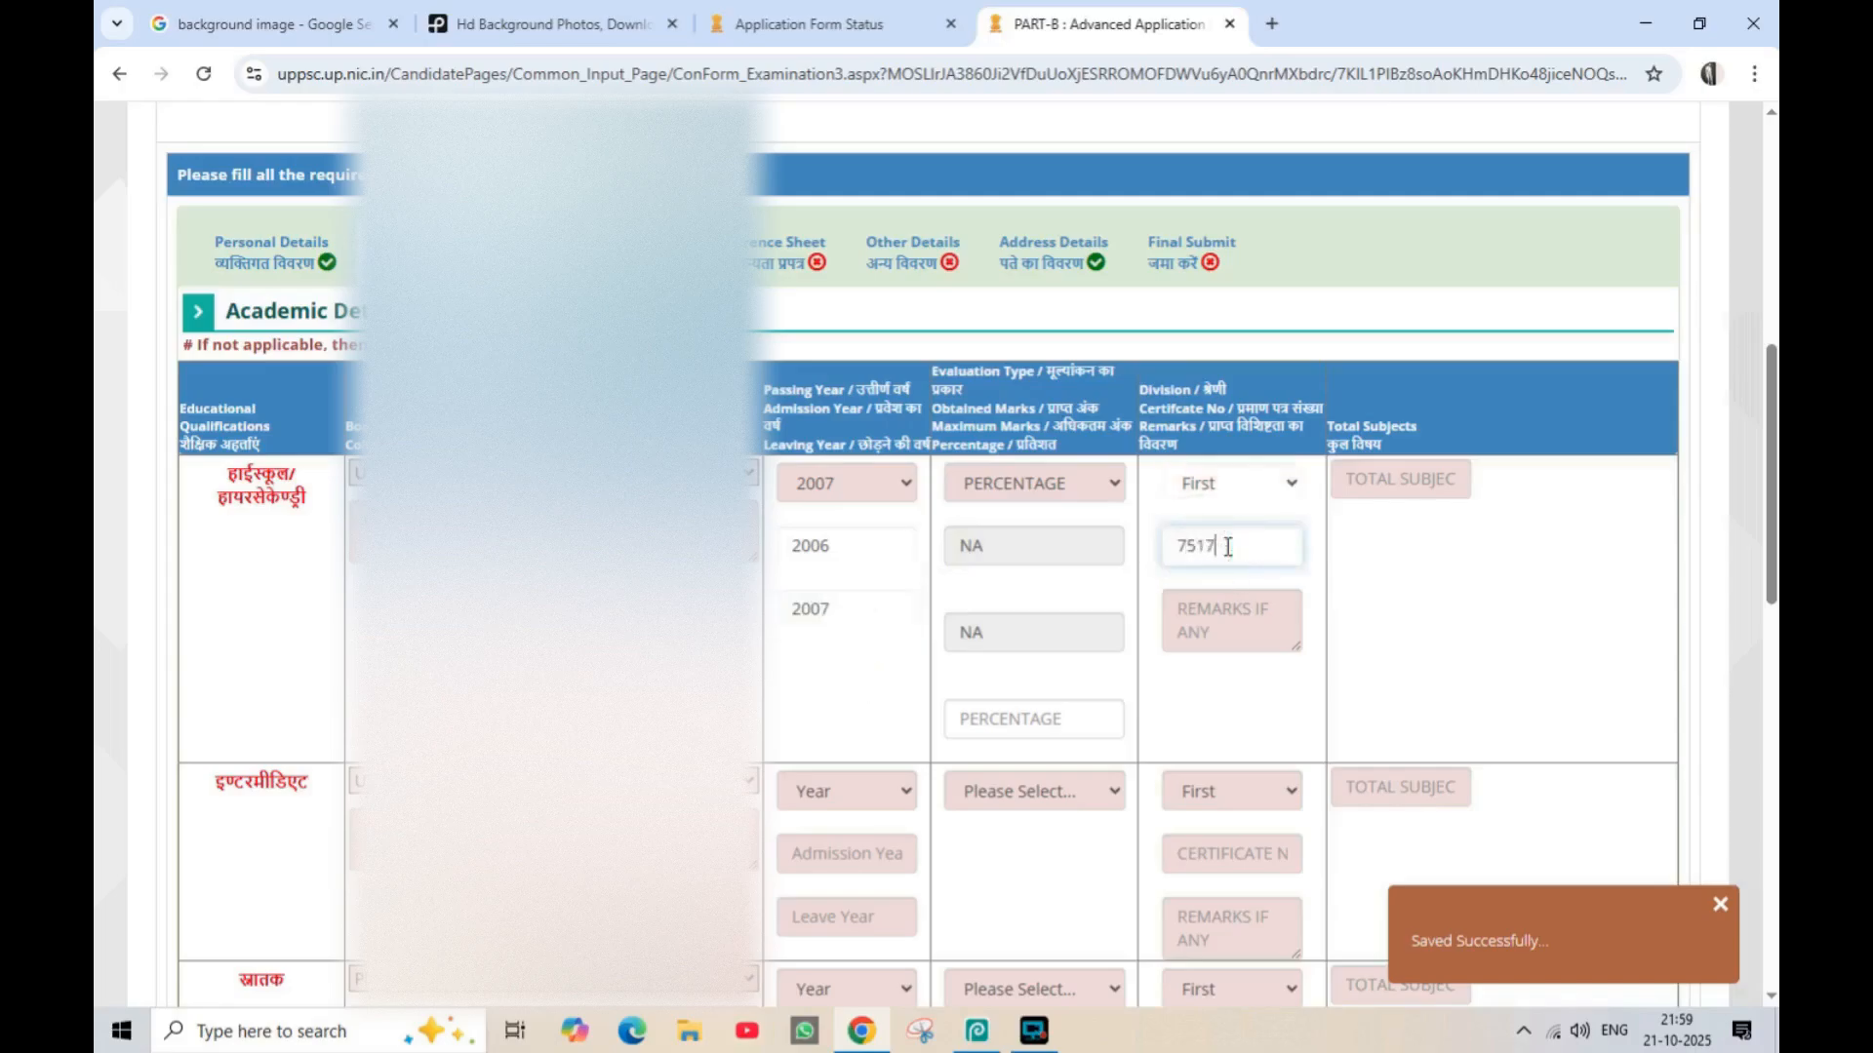
click(1370, 483)
text(6)
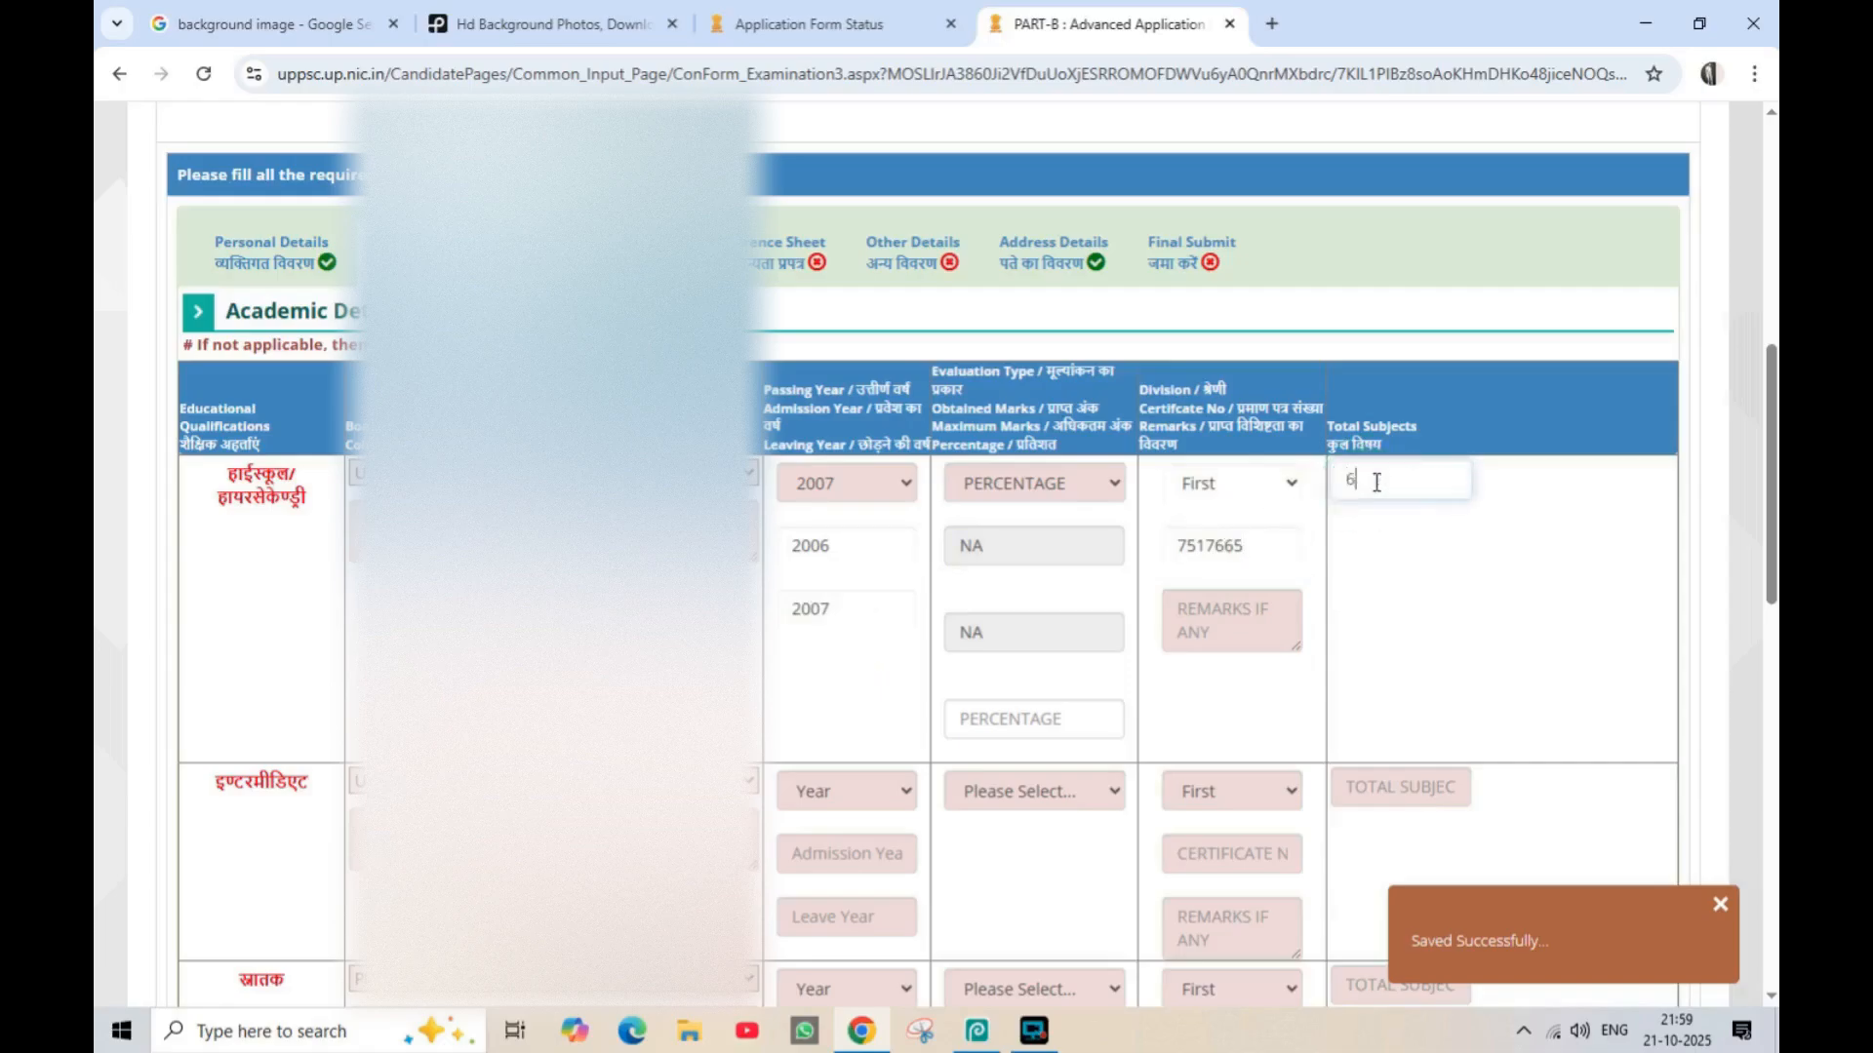
click(1031, 714)
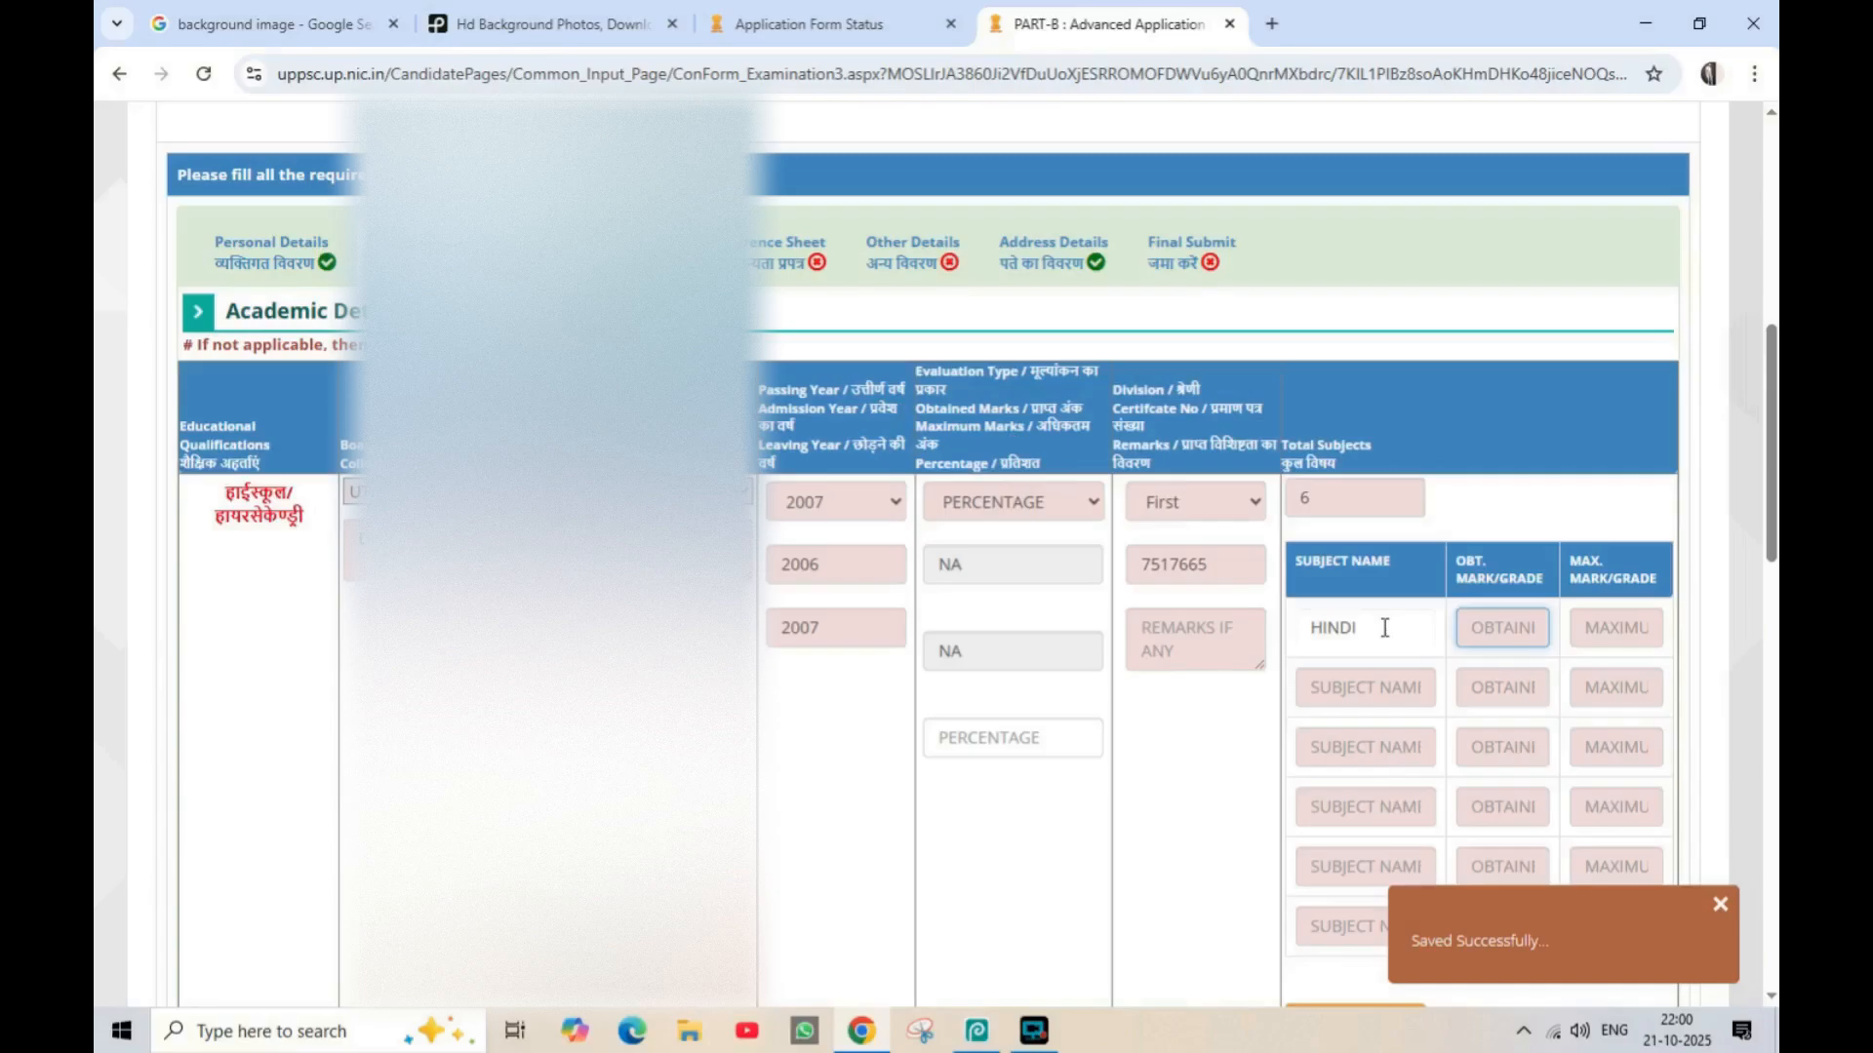
Enter the high school marks out of 100: HINDI 78, ENGLISH 71, MATHEMATICS 46, SCIENCE 58, SOCIAL SCIENCE 78, DRAWING 71
text(78)
key(Tab)
text(100)
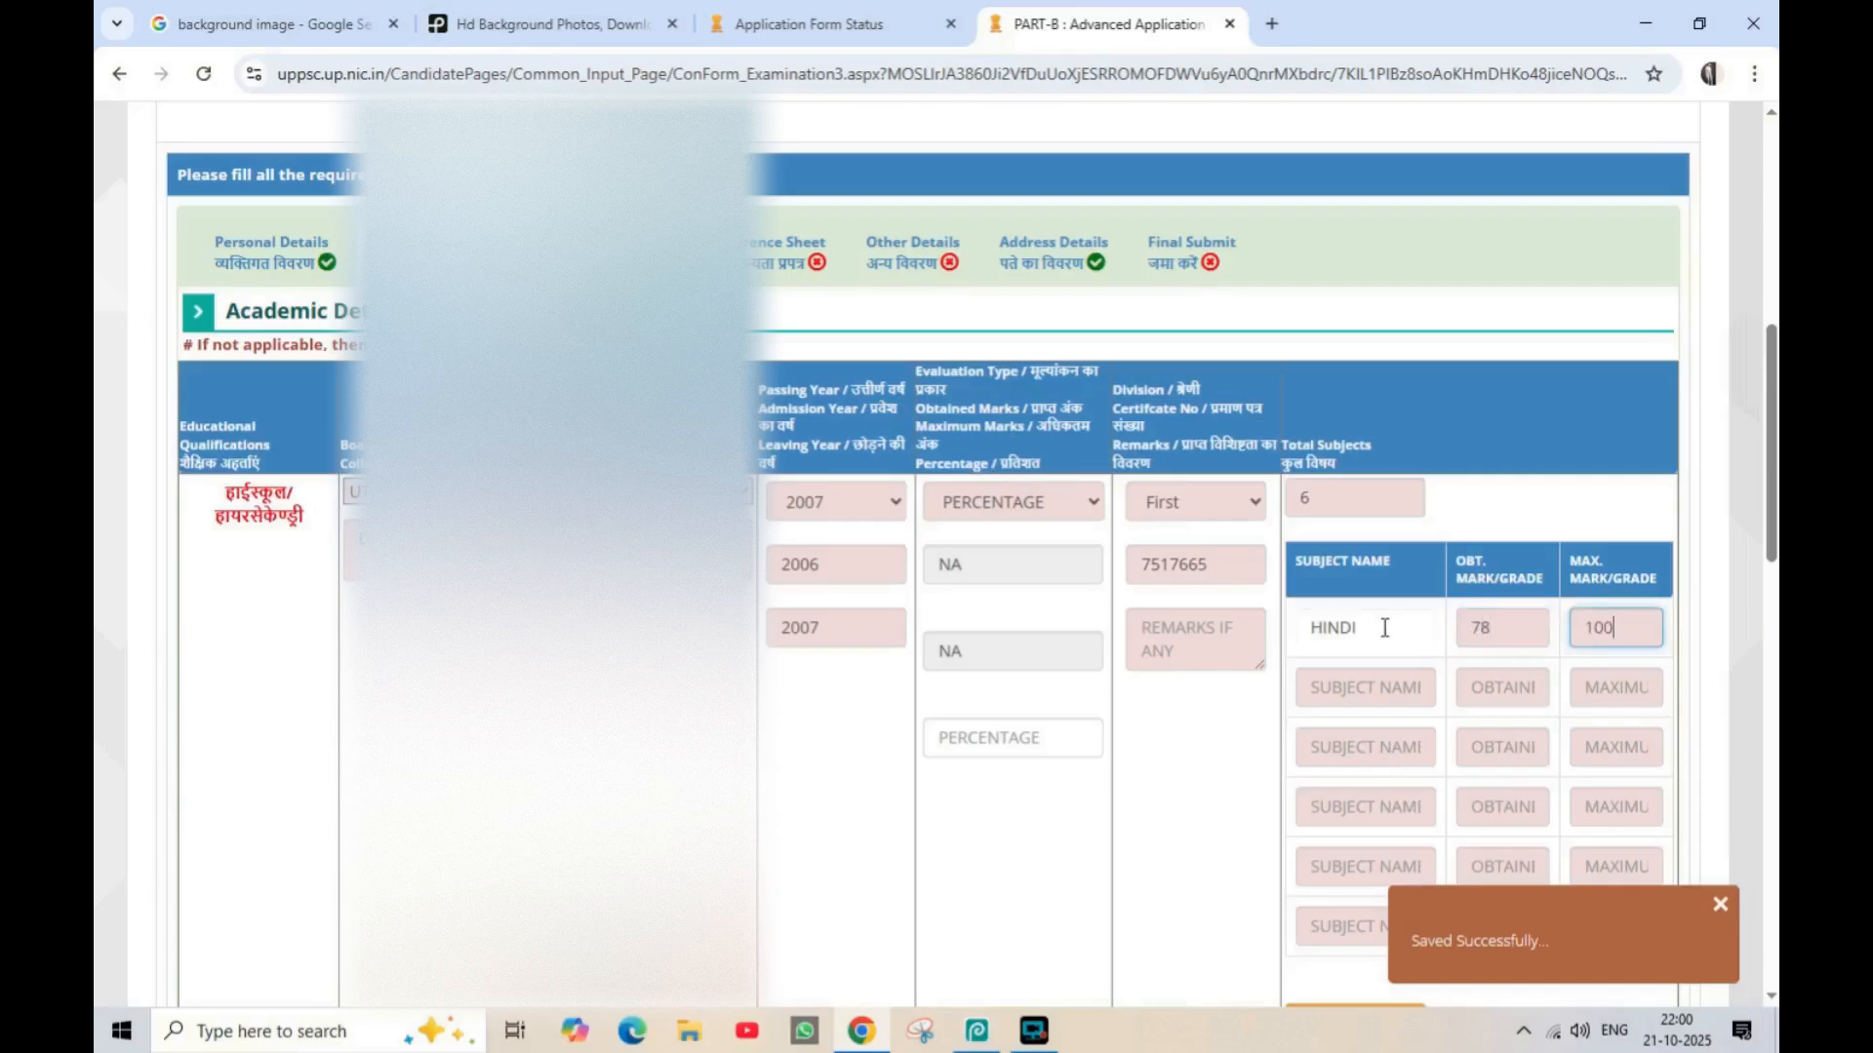
key(Tab)
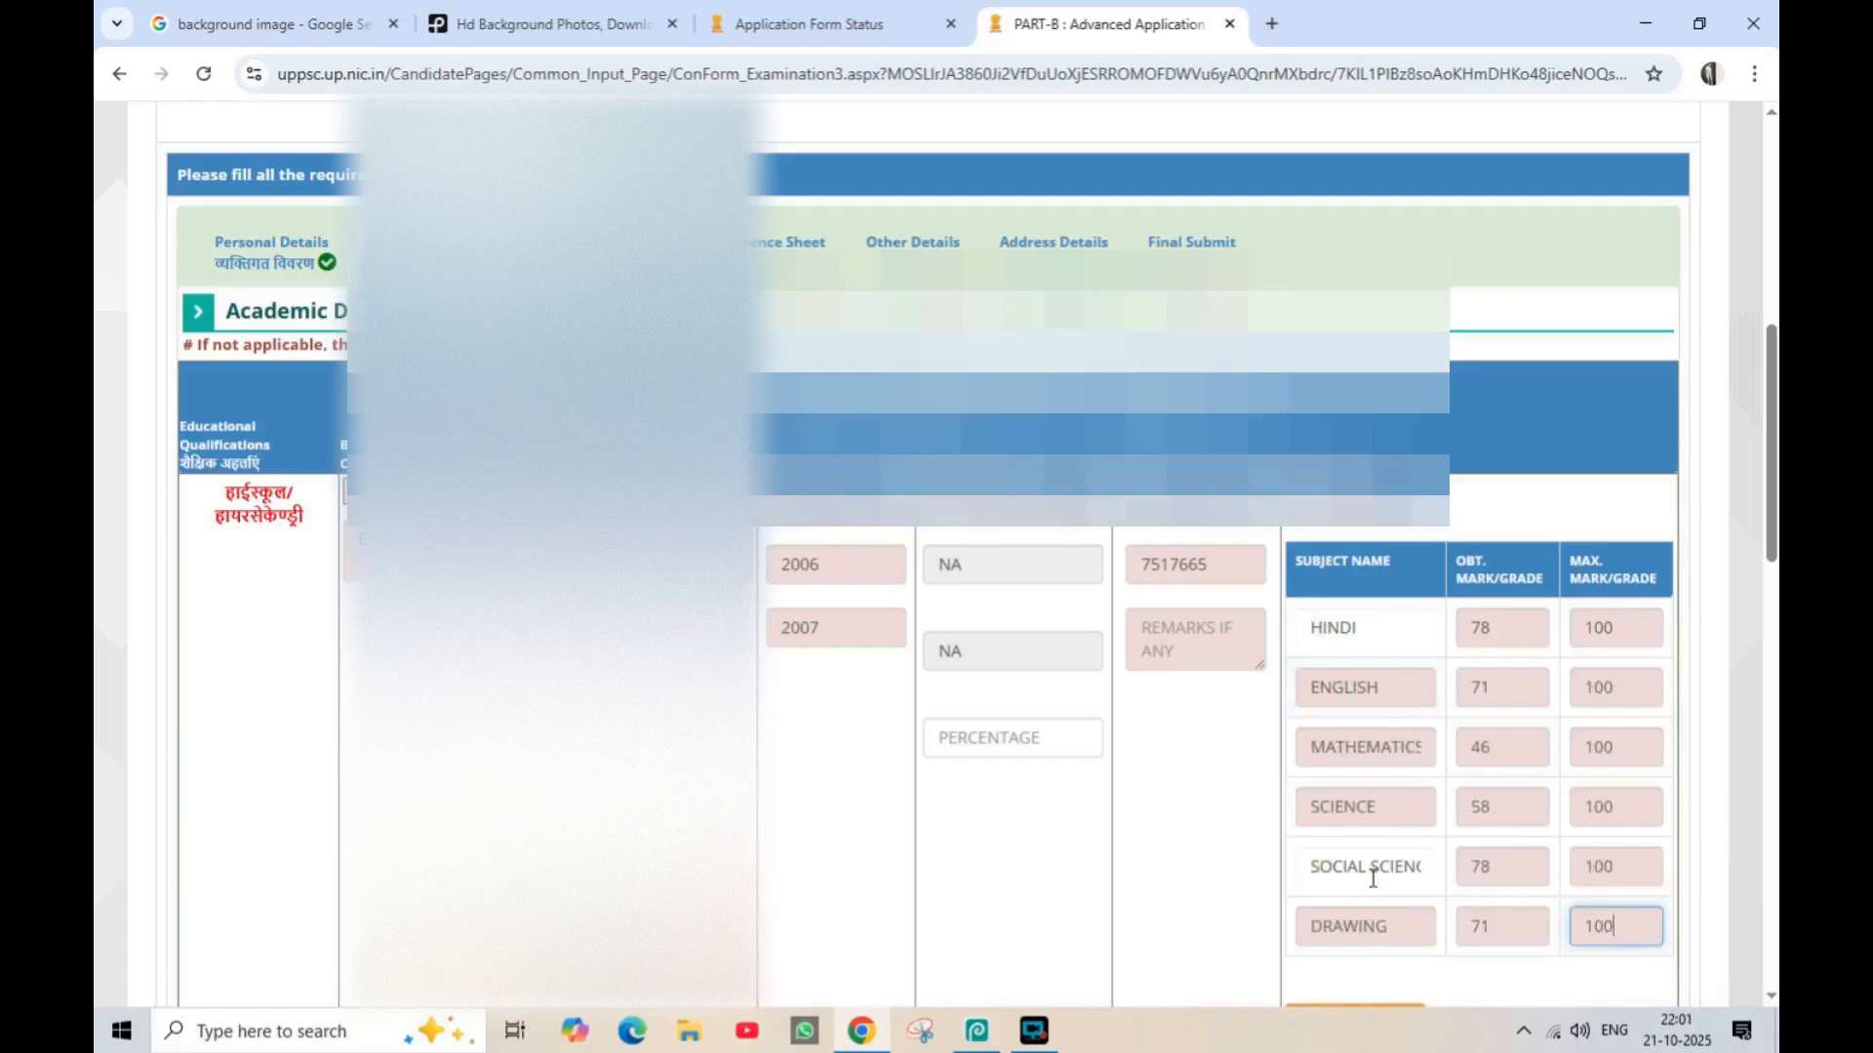
click(1219, 846)
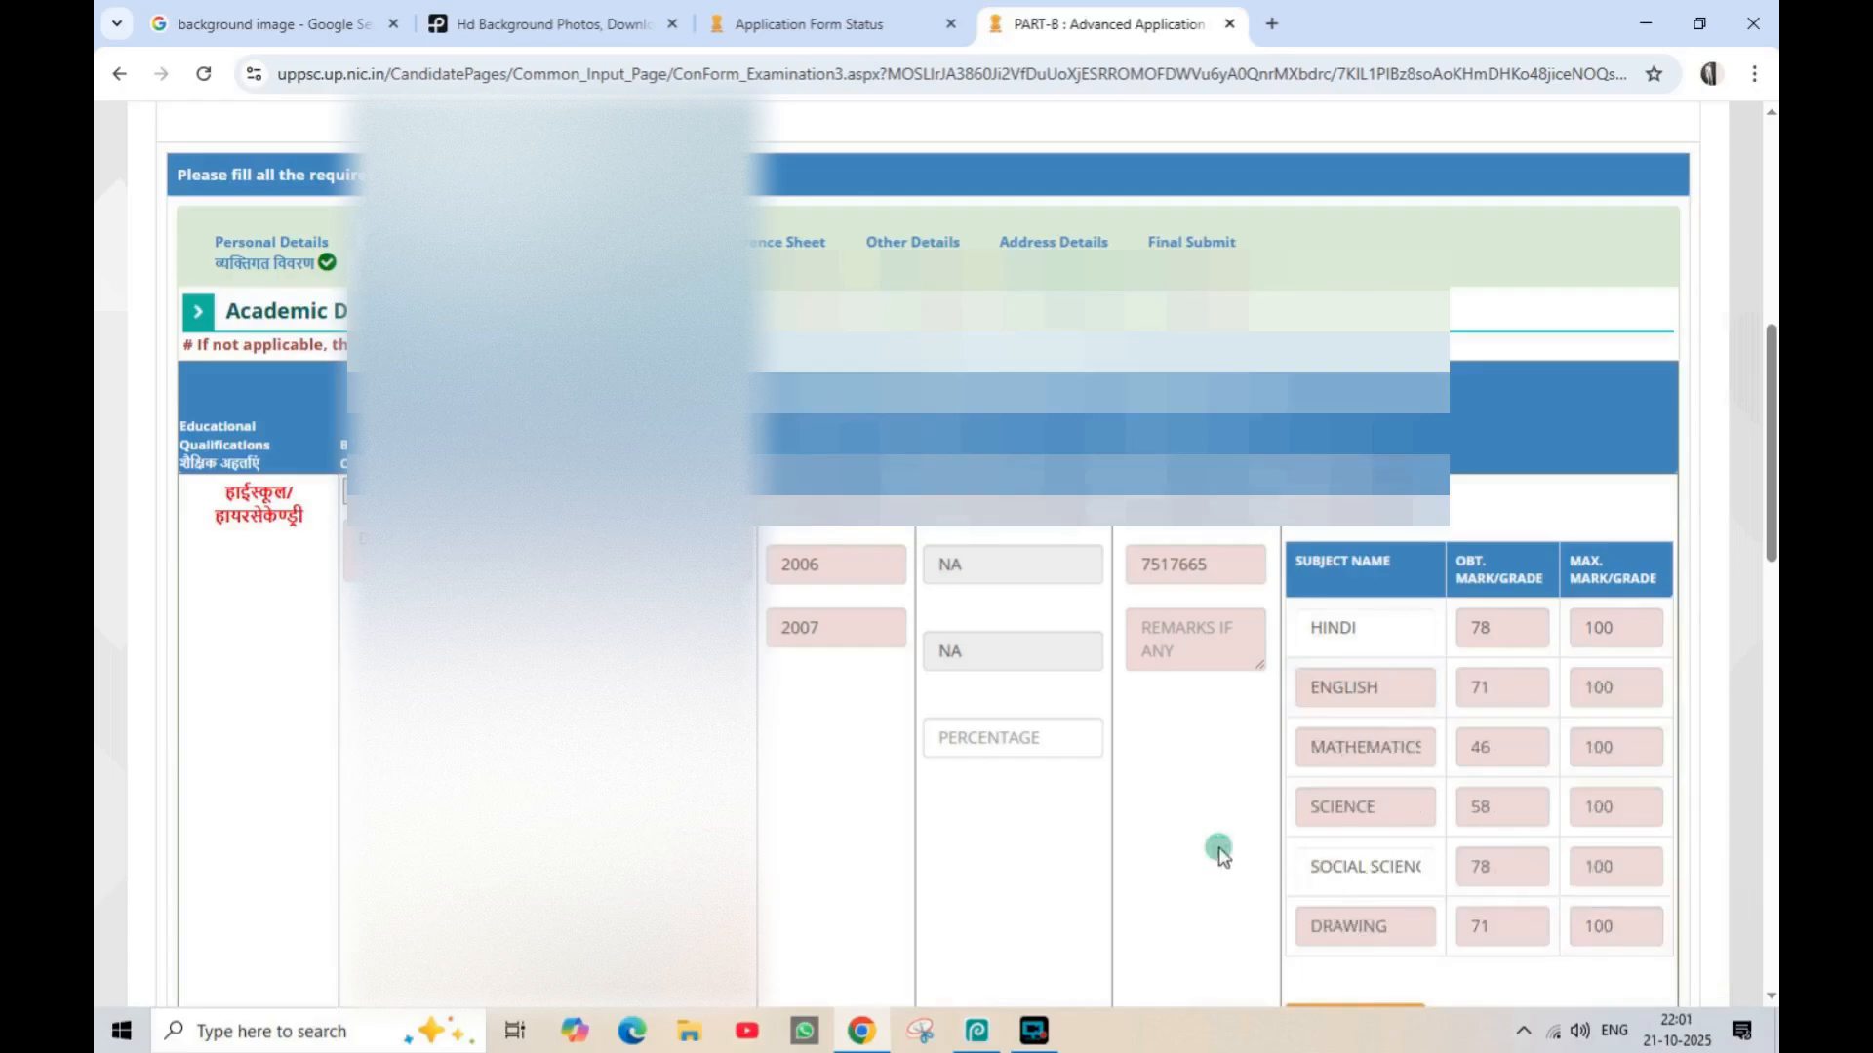
Enter 67.00 as the high school percentage in the academic details
click(977, 736)
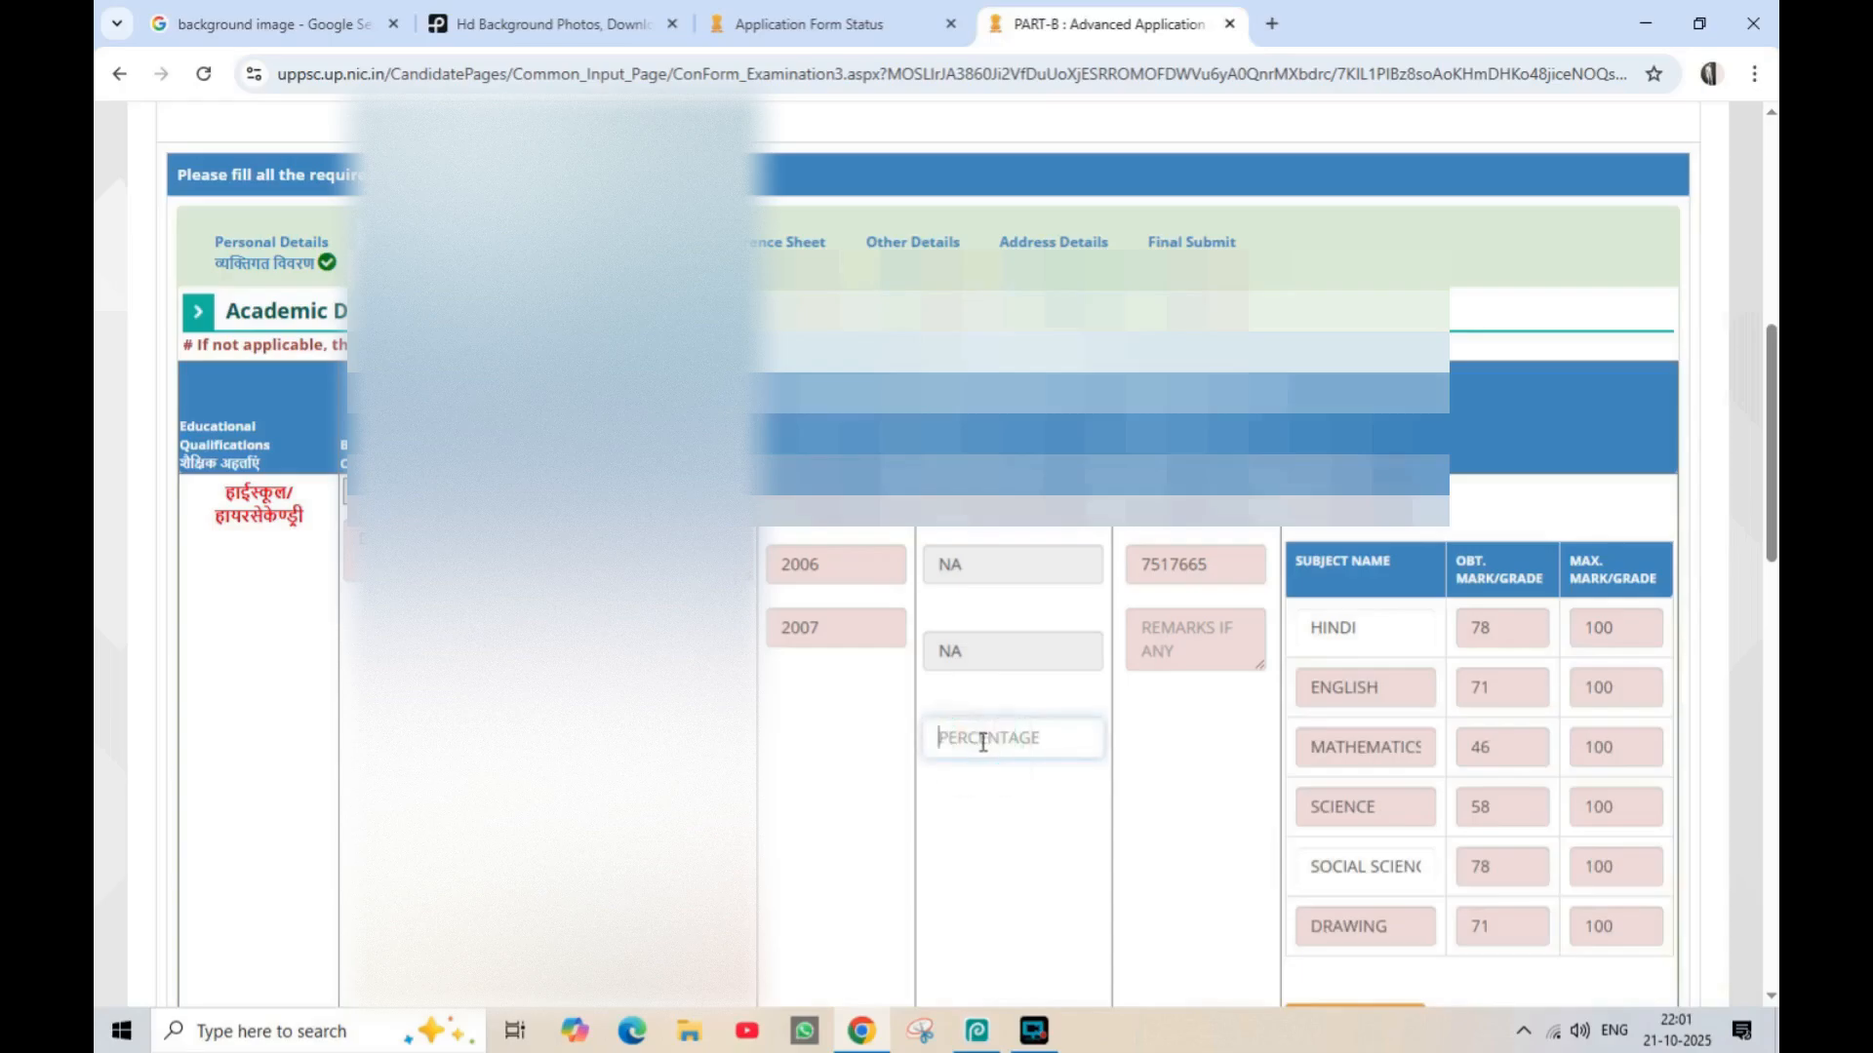
text(67.00)
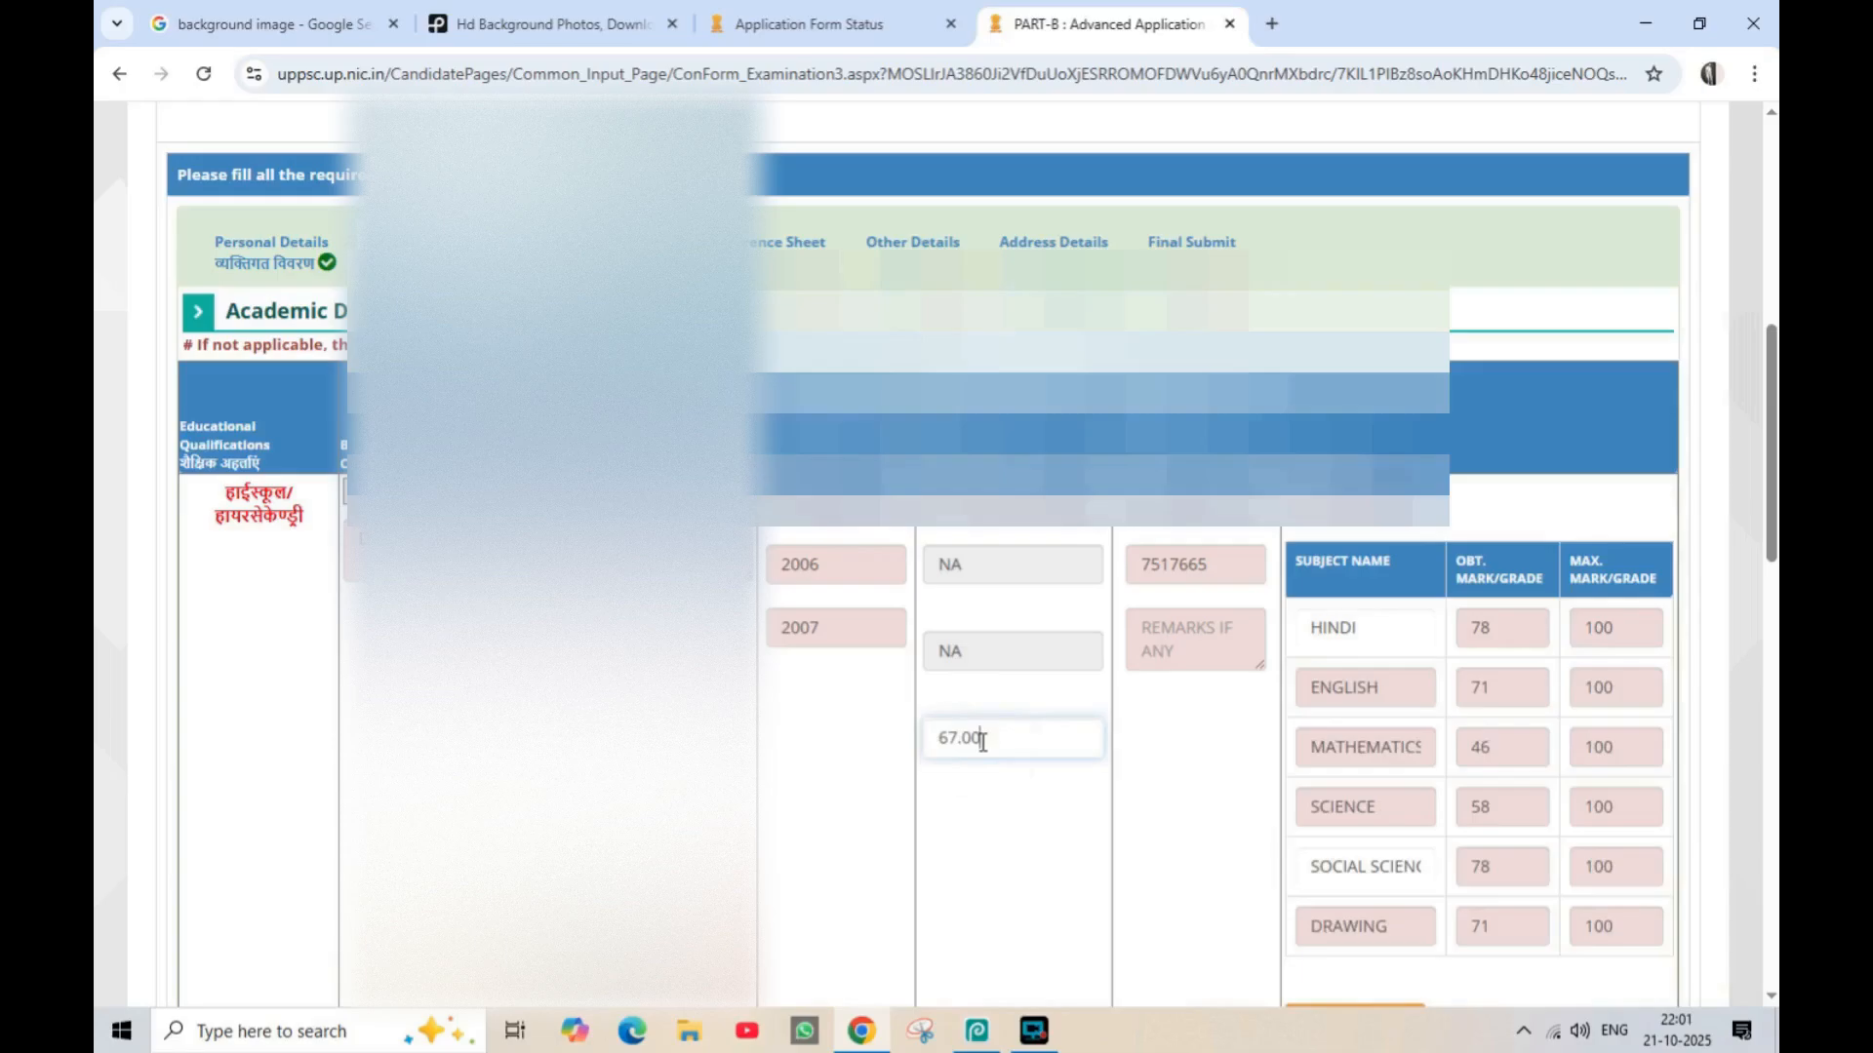
click(1206, 786)
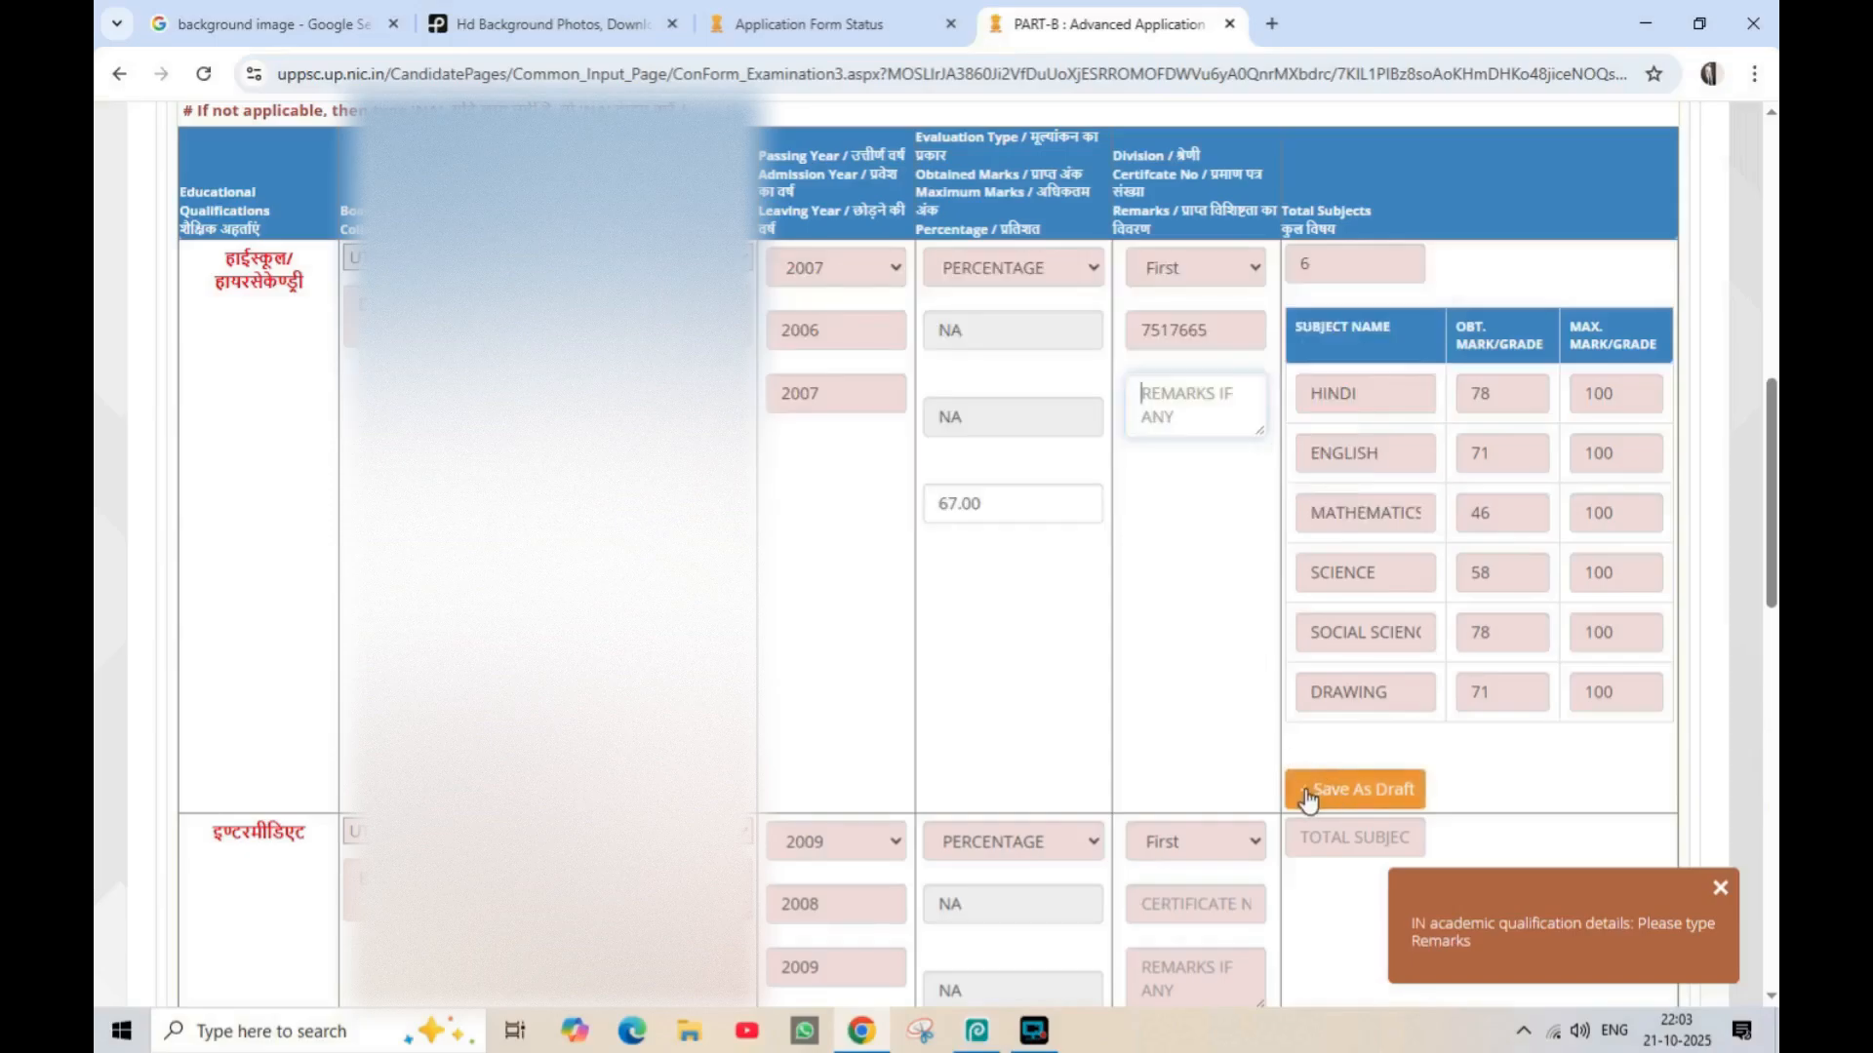
Enter PASSED as the high school remarks, select First division and save the high school details as draft
text(PASSED)
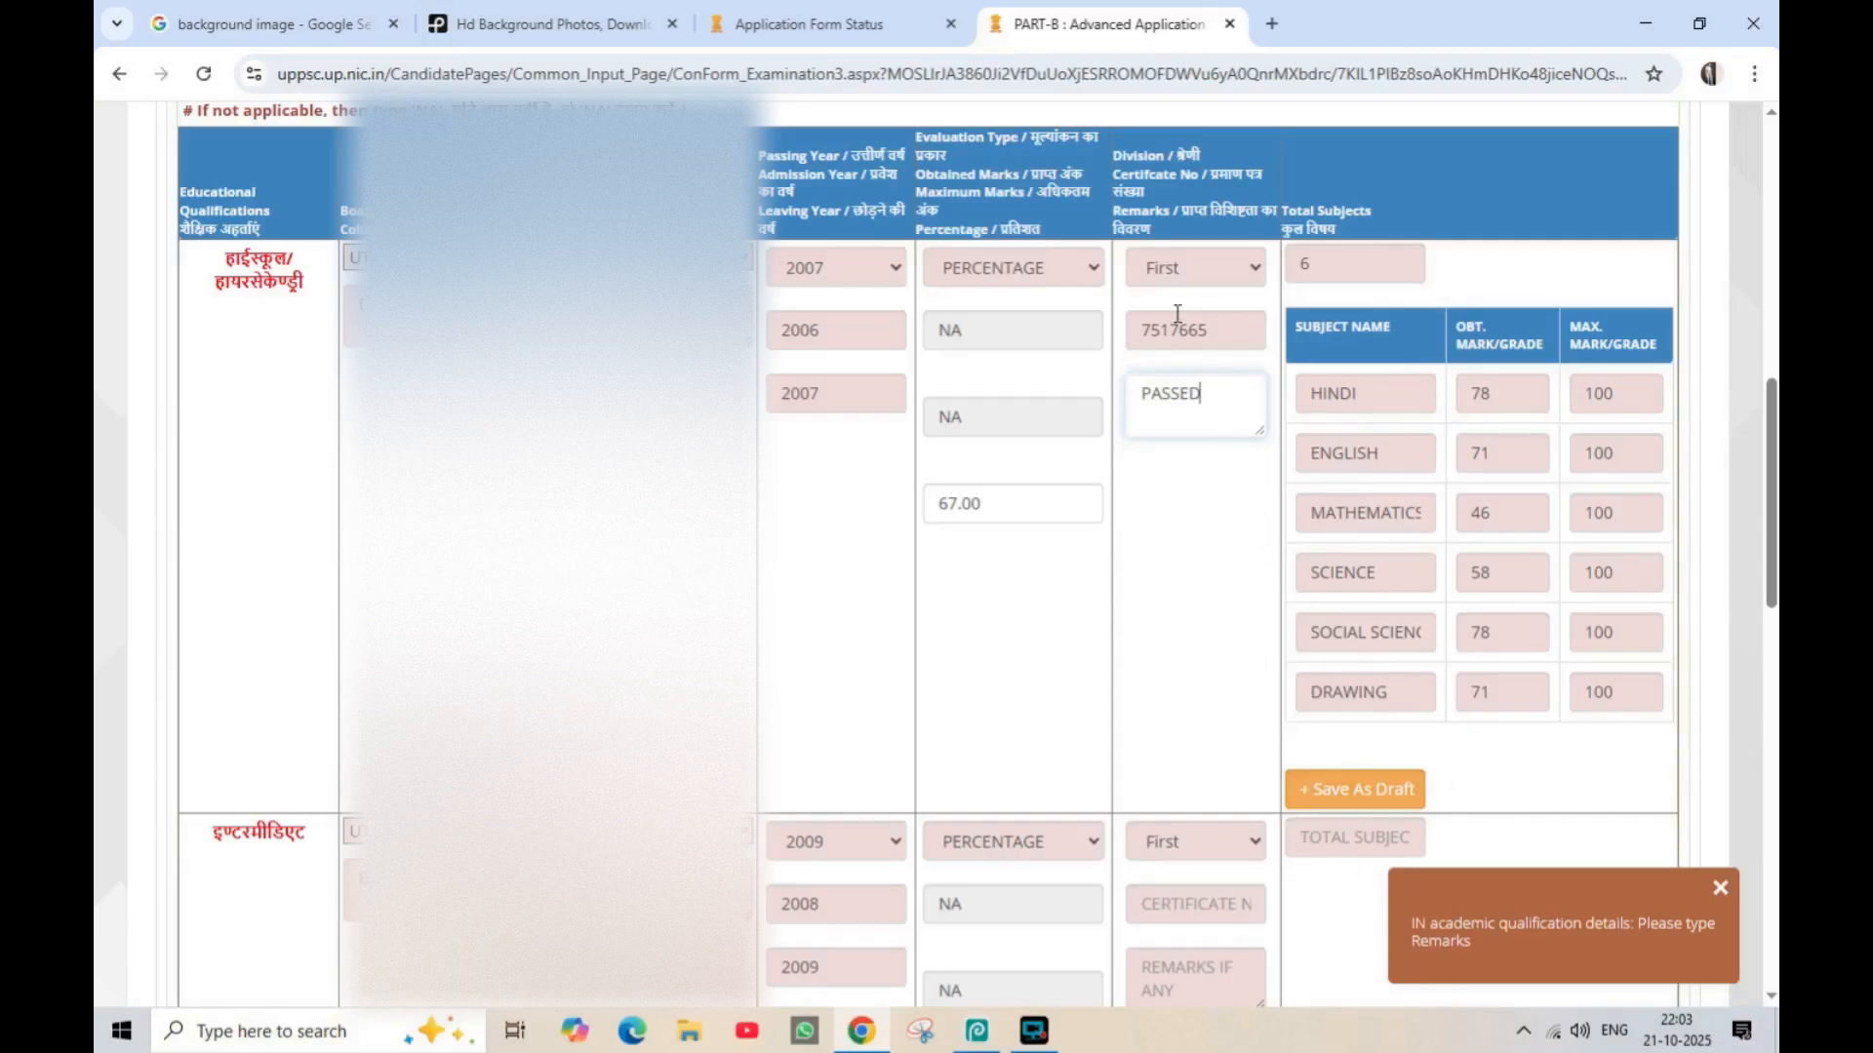
click(1166, 276)
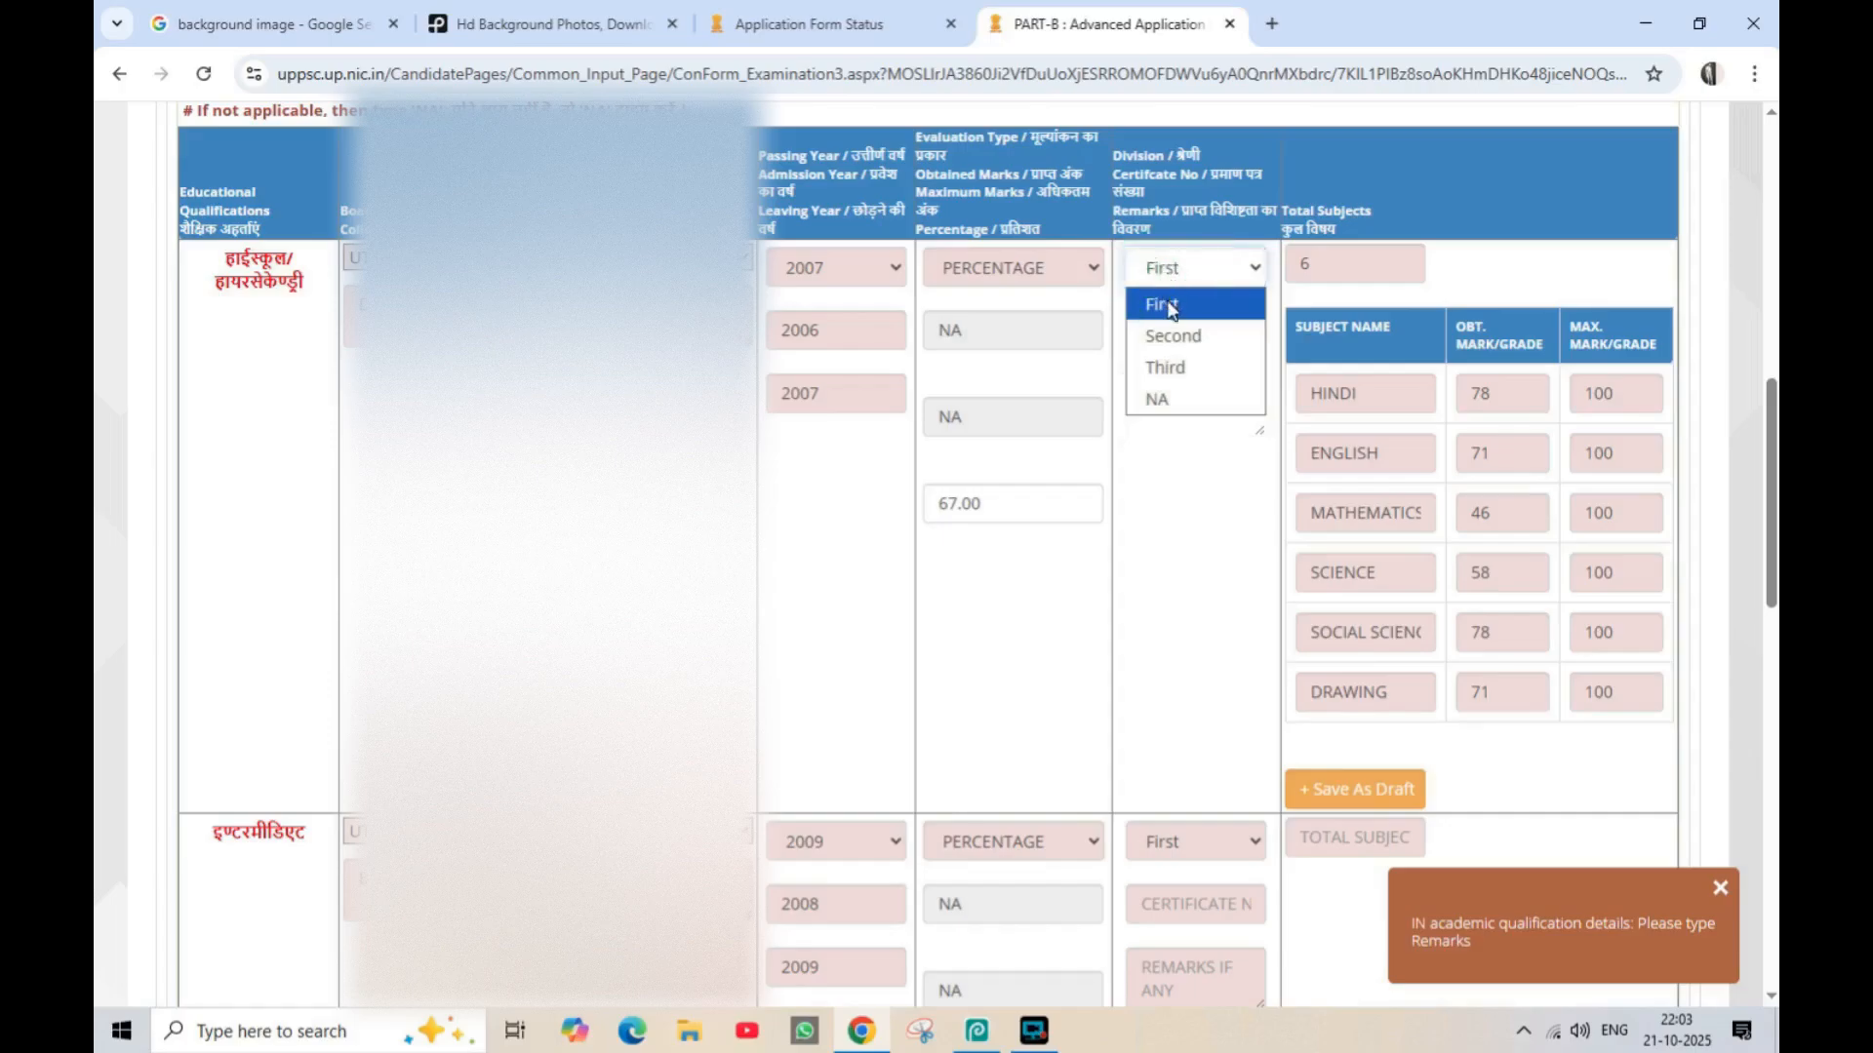
click(1170, 311)
click(1191, 414)
click(1183, 582)
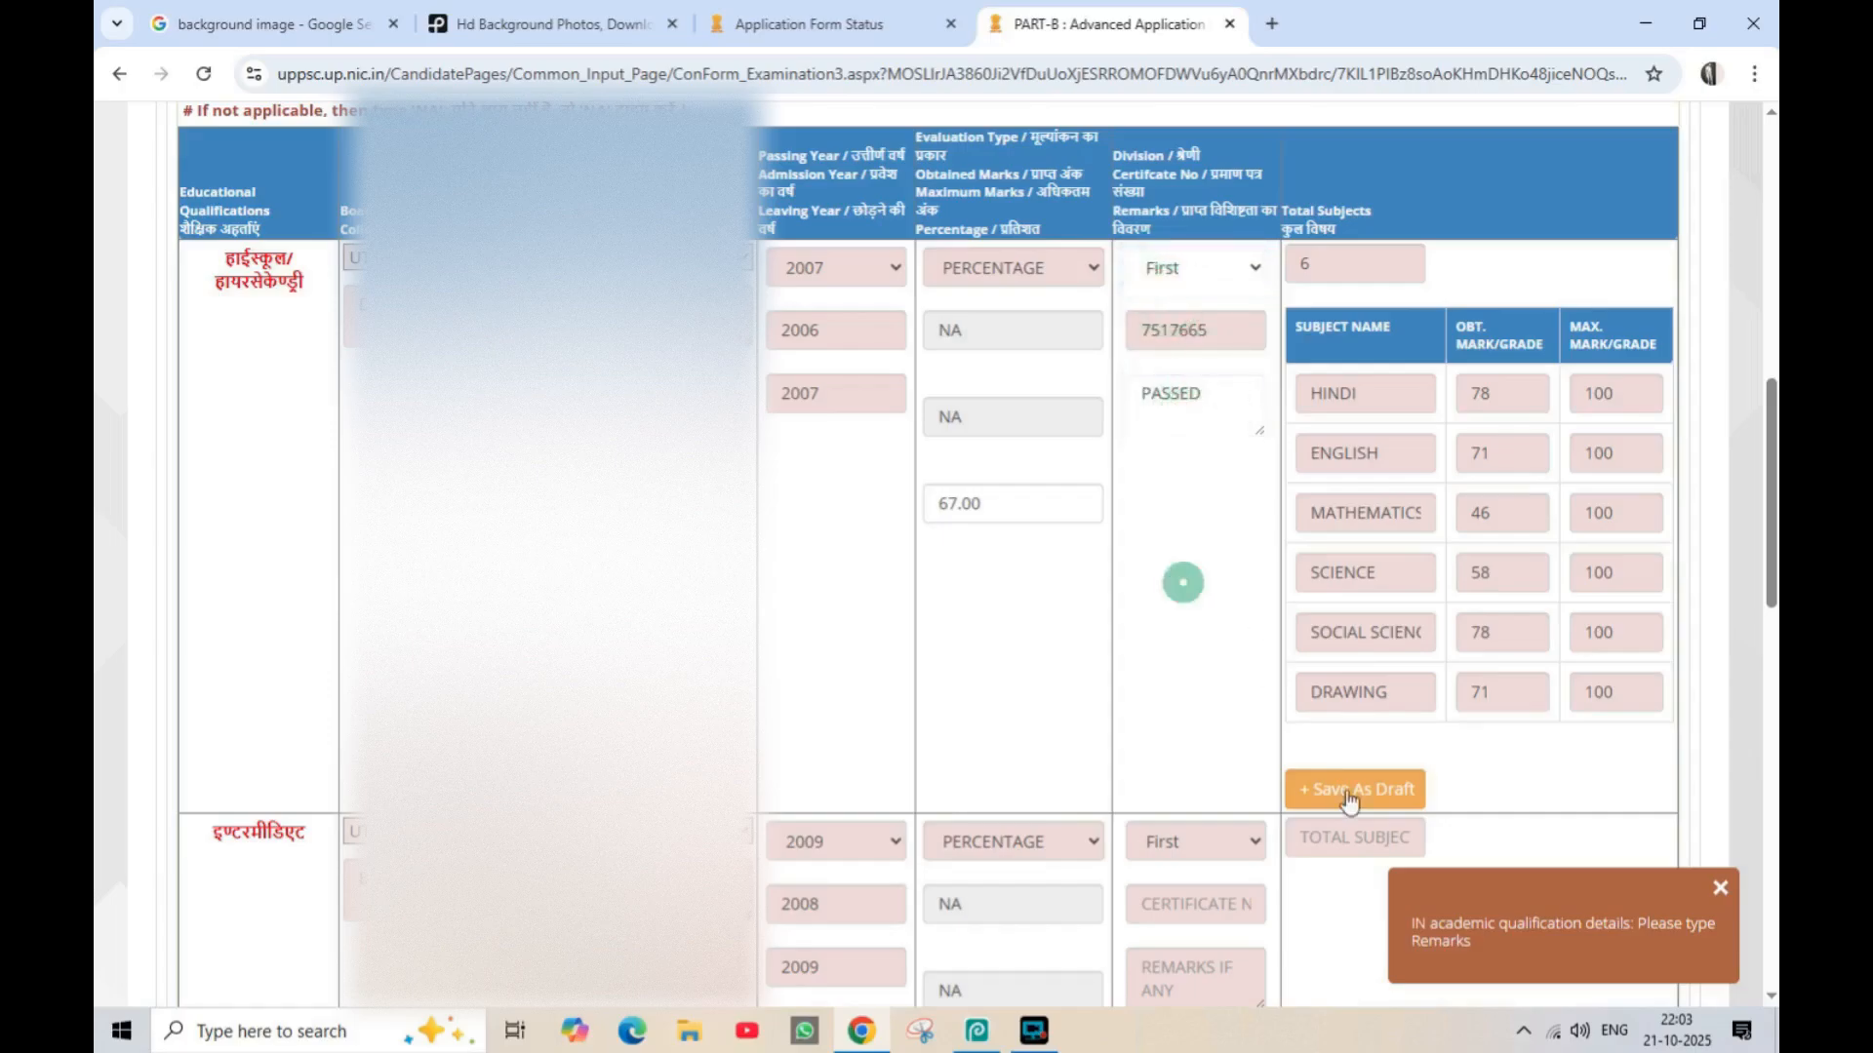
click(1349, 795)
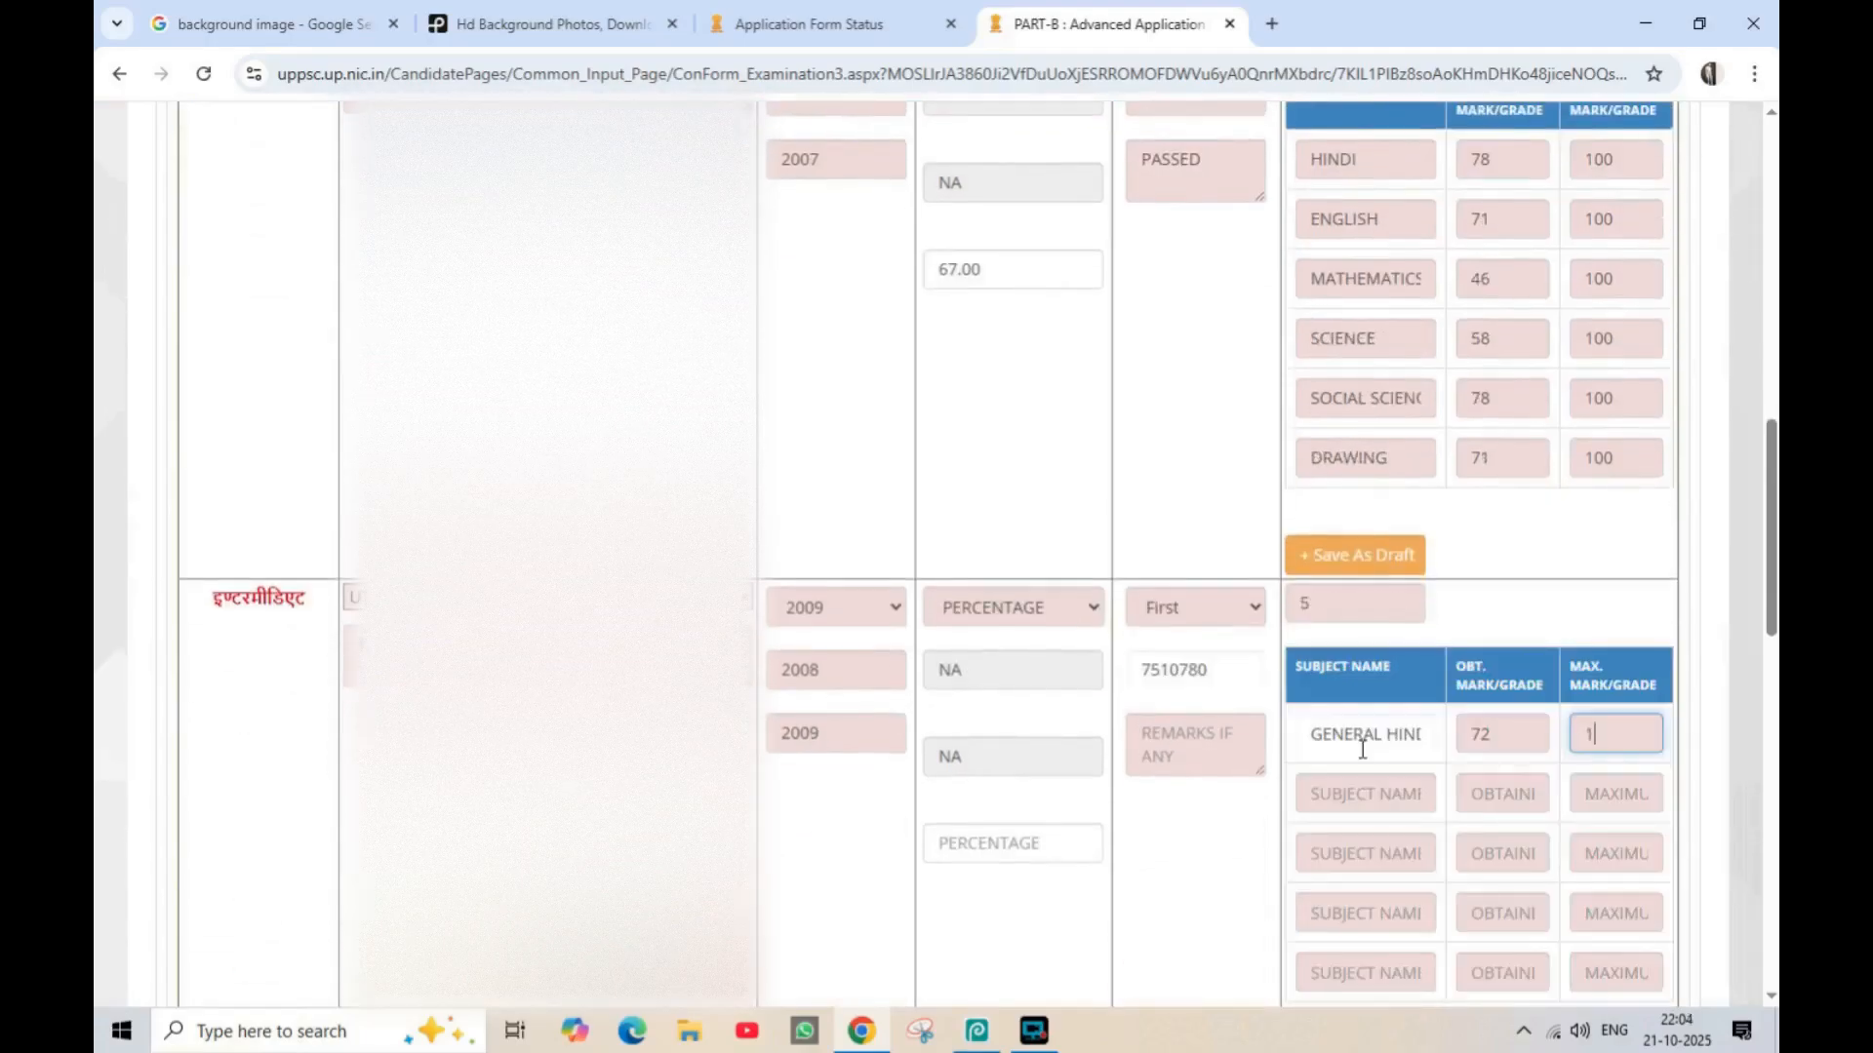
Enter the intermediate marks out of 100: GENERAL HINDI 72, ENGLISH 59, MATHEMATICS 57, PHYSICS 79, CHEMISTRY 80
text(00)
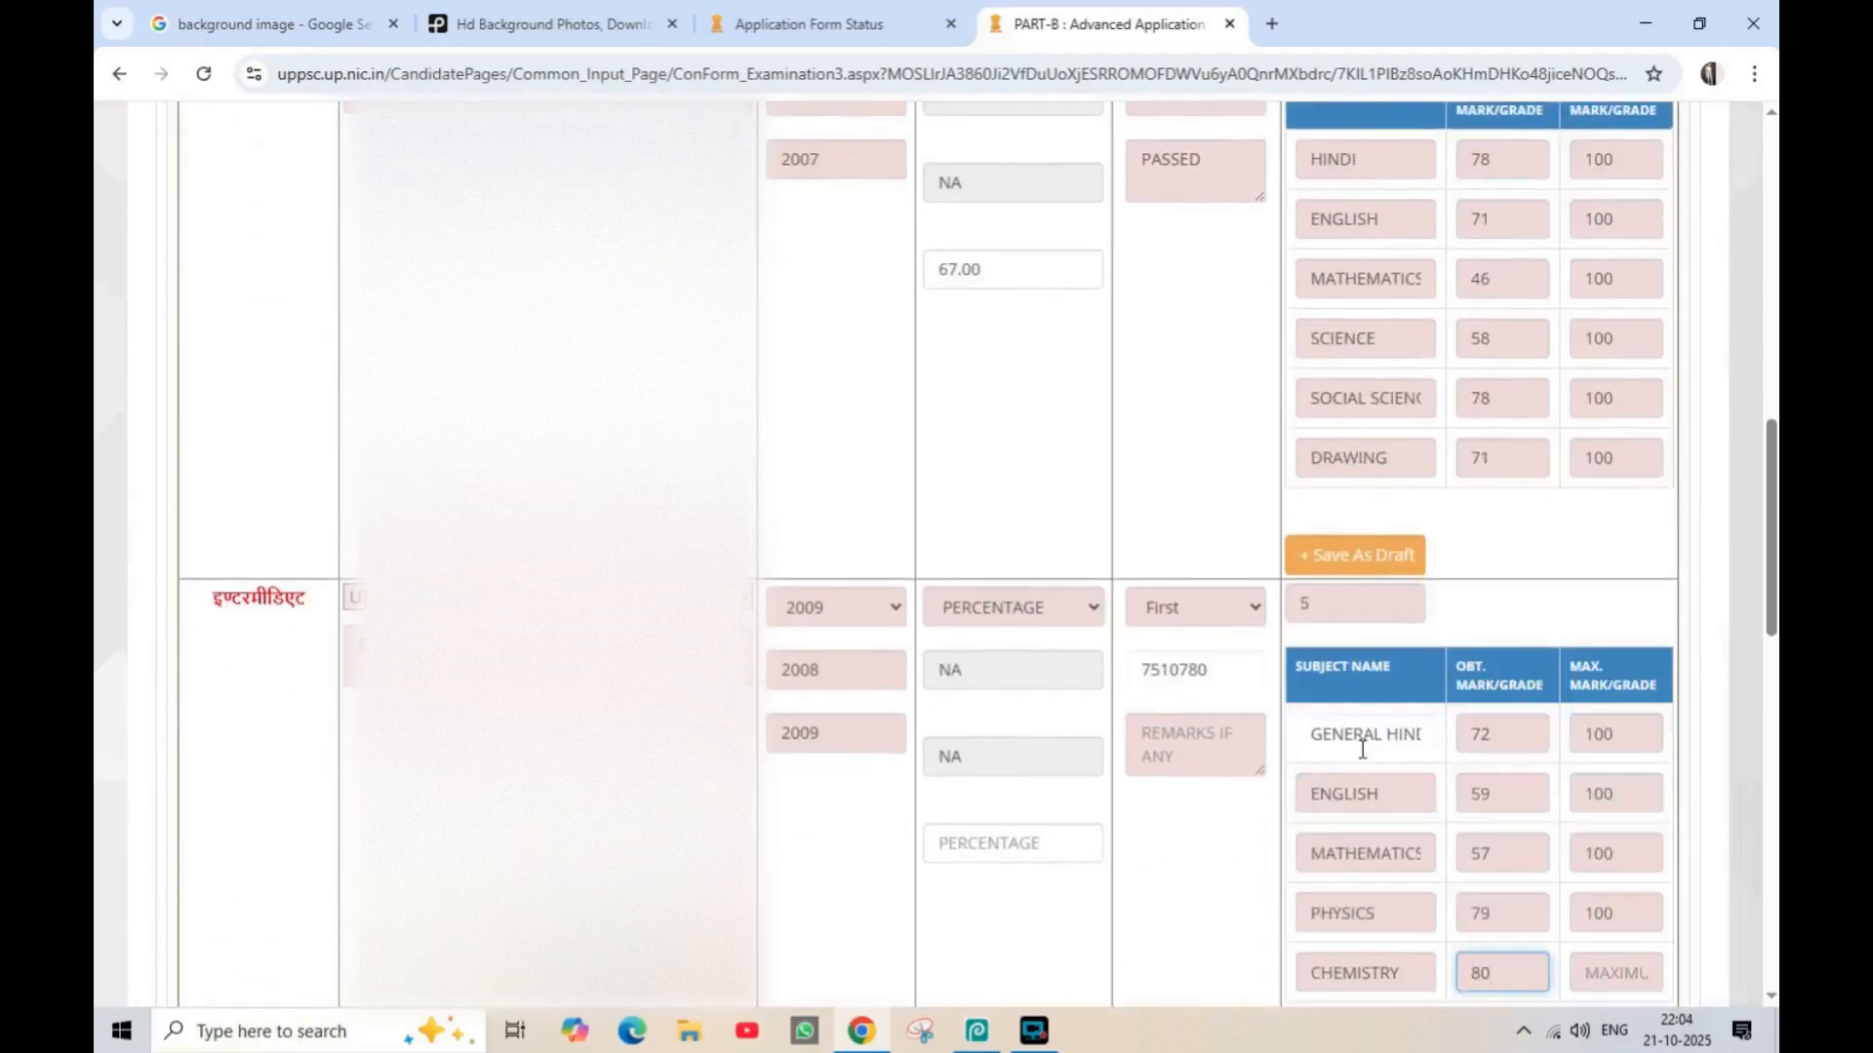
key(Tab)
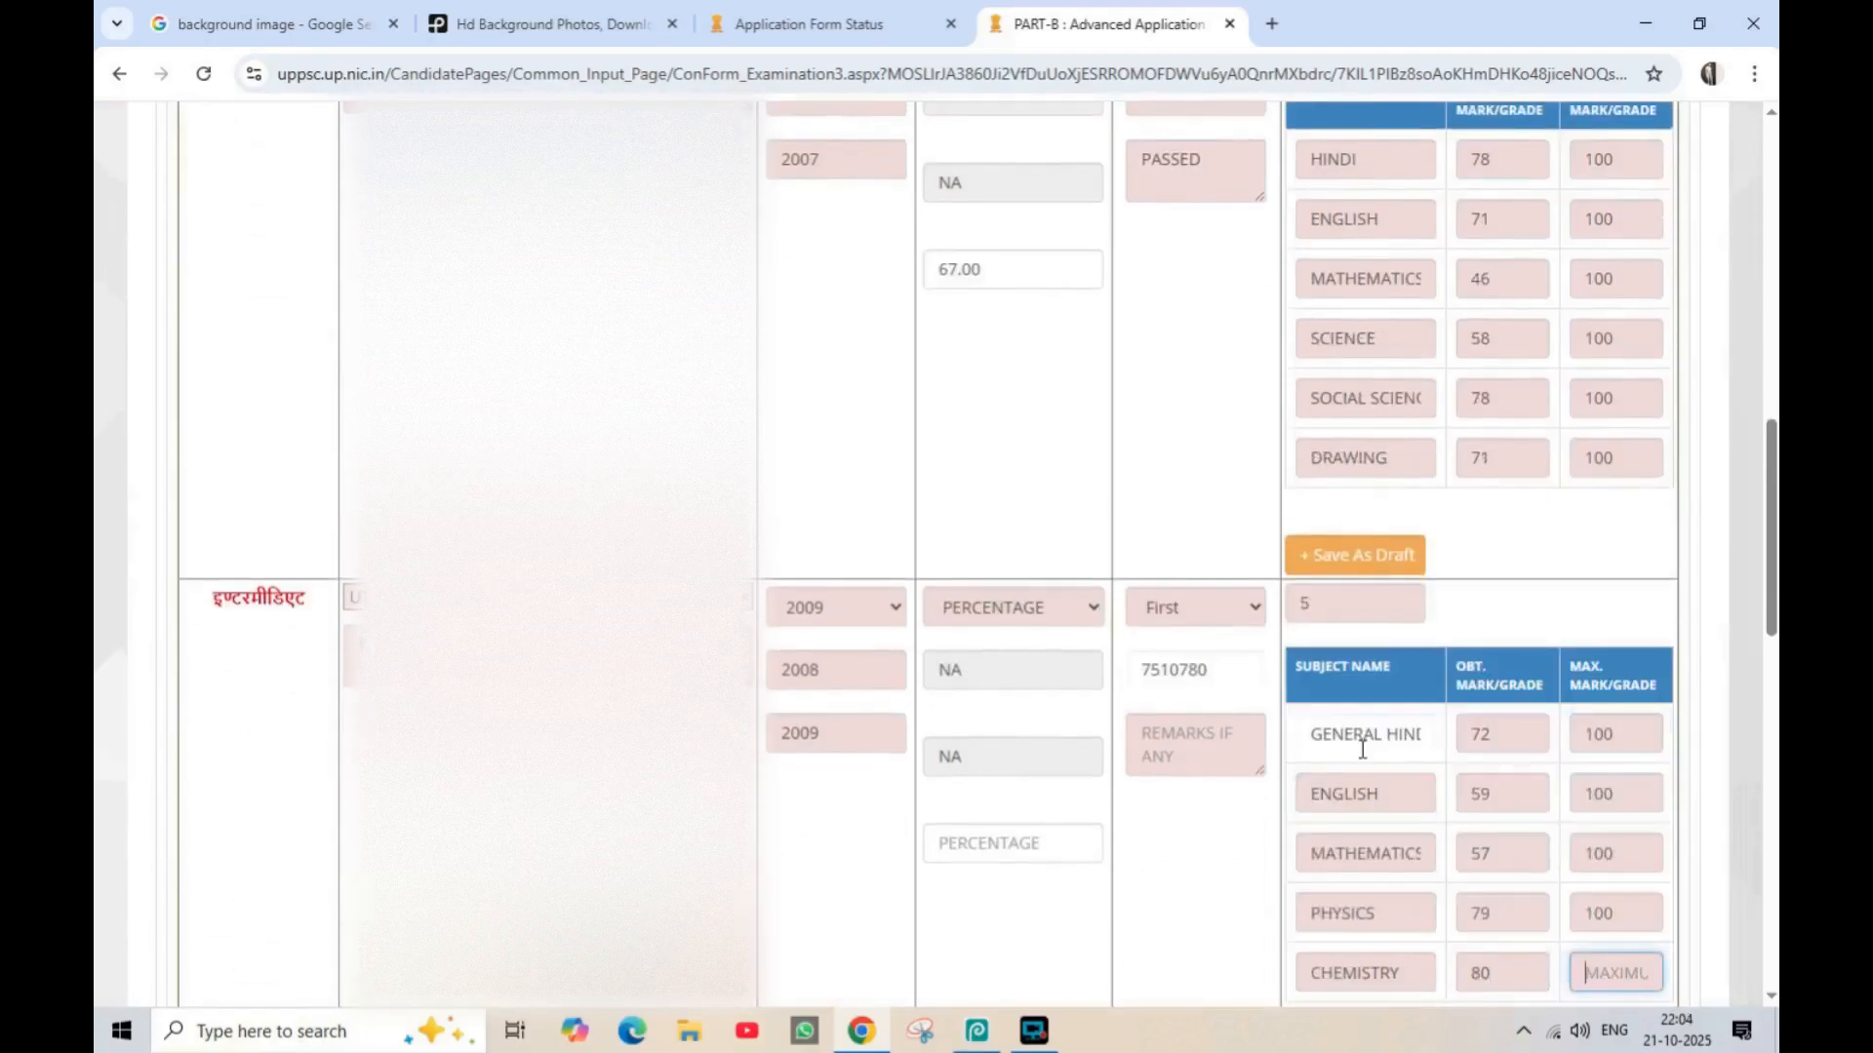
text(100)
key(Tab)
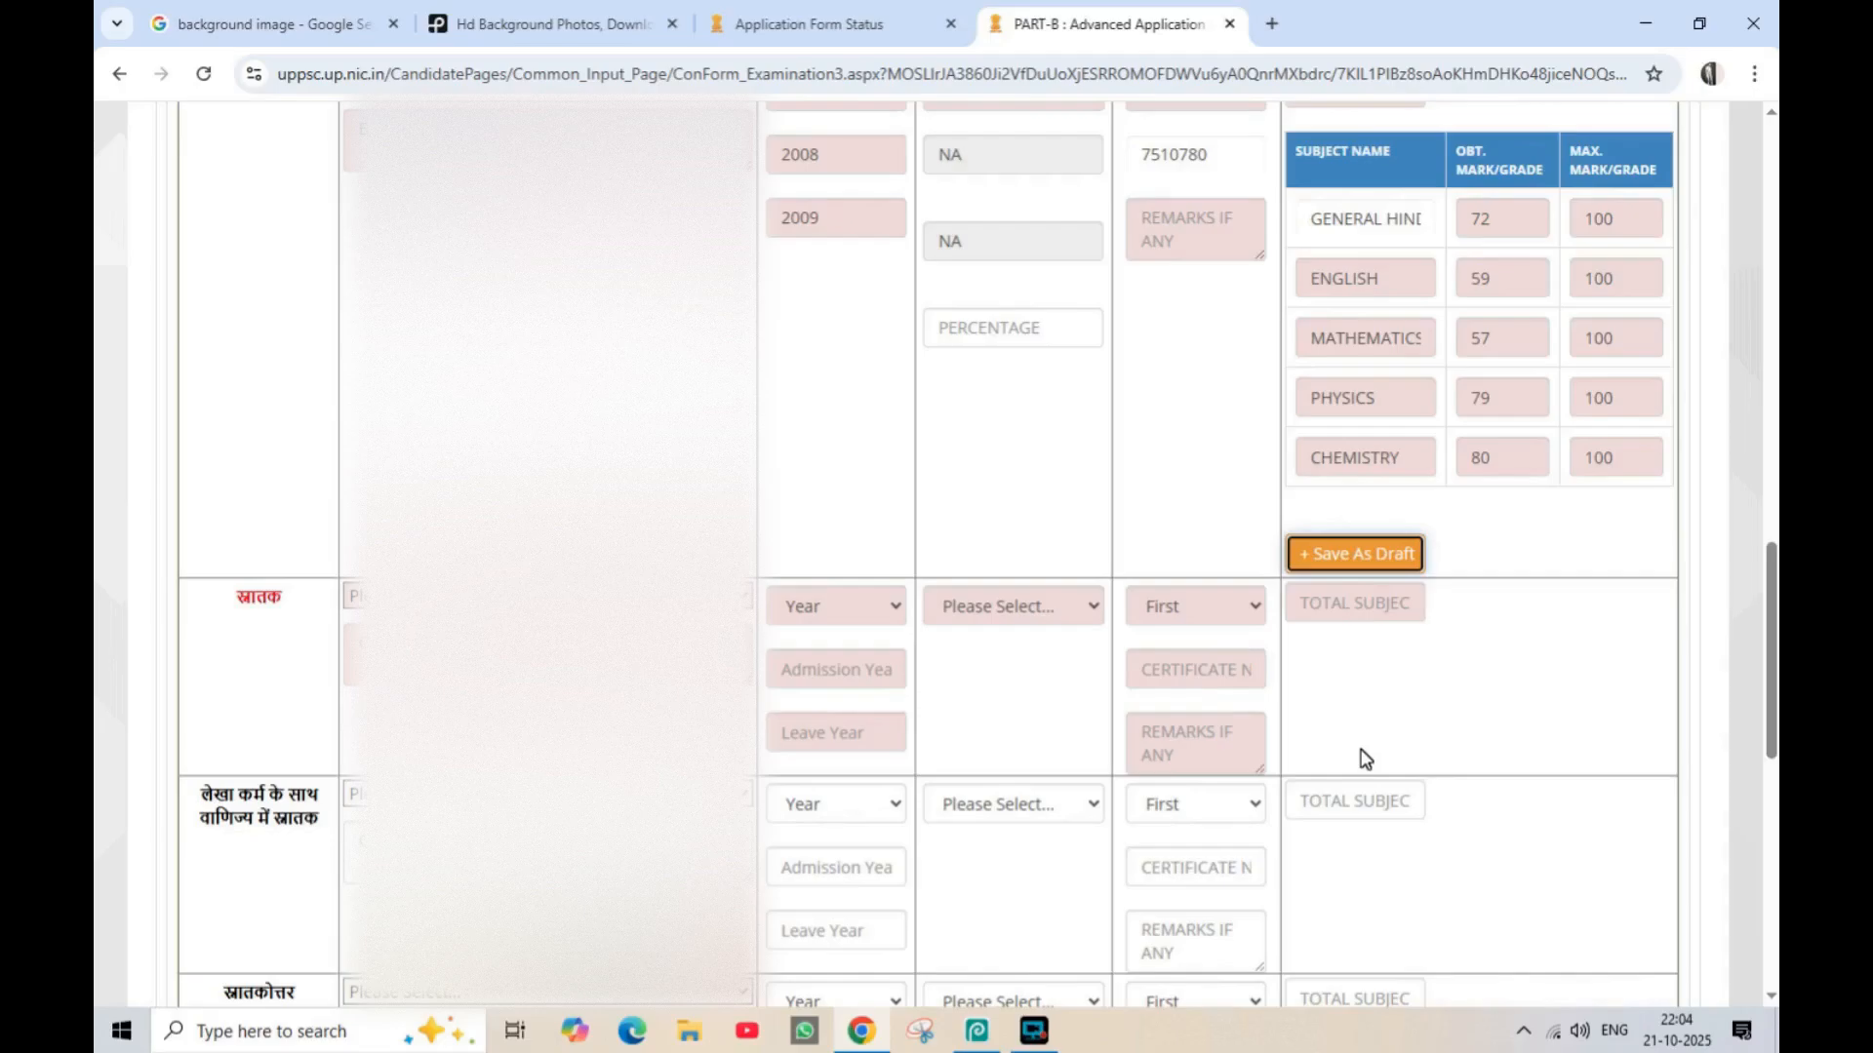
Enter PASSED in the remarks of the intermediate qualification
click(1182, 237)
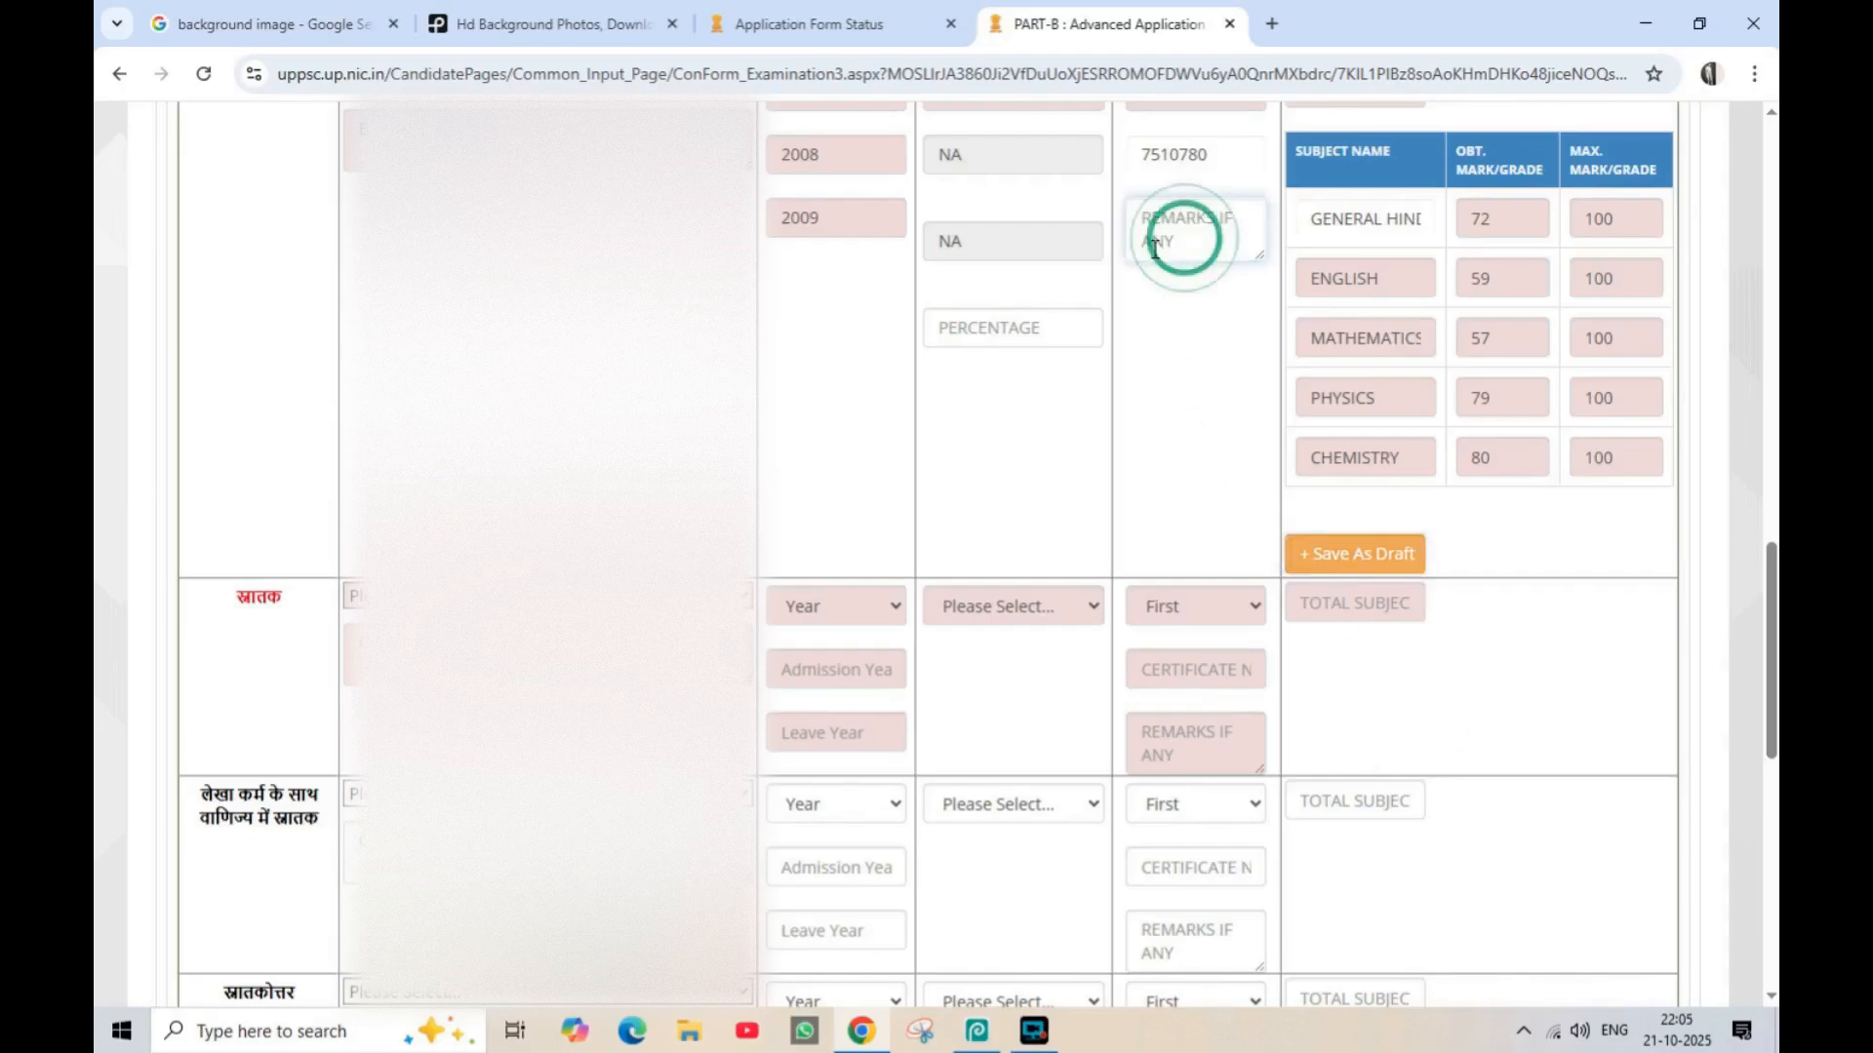
text(PASSED)
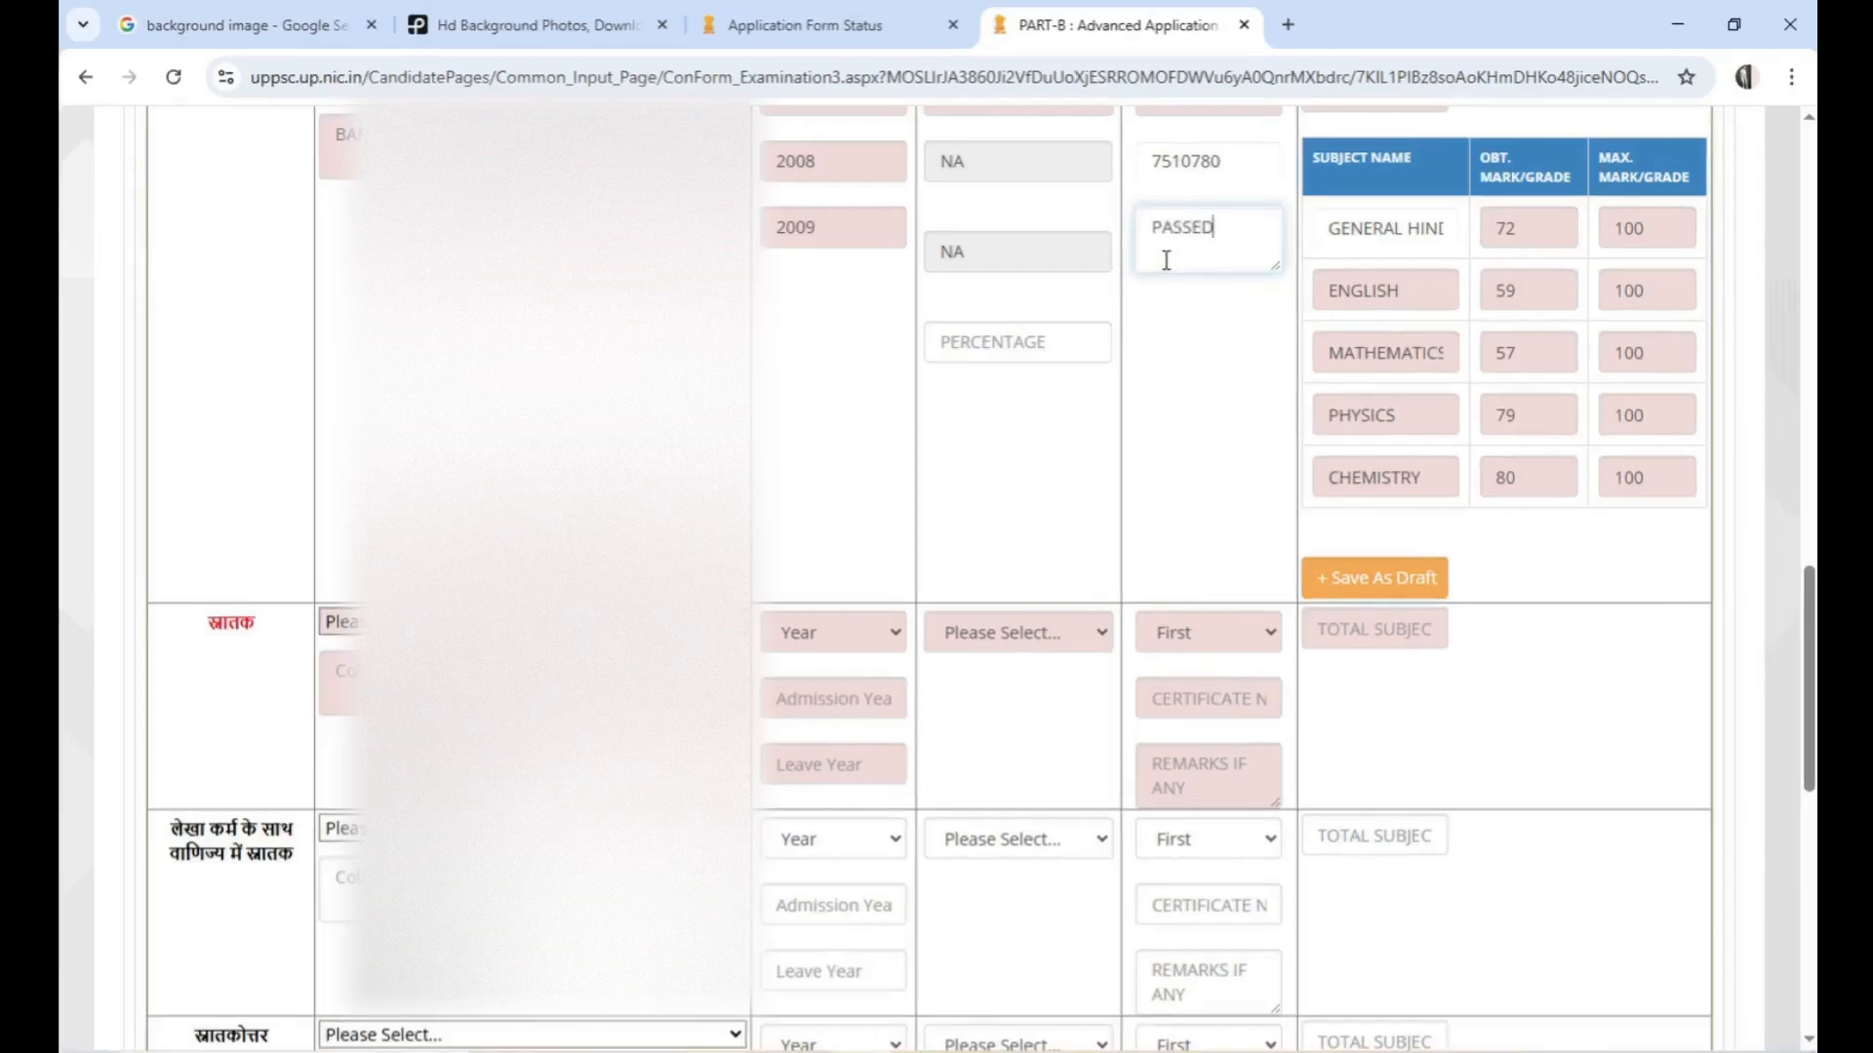
key(Tab)
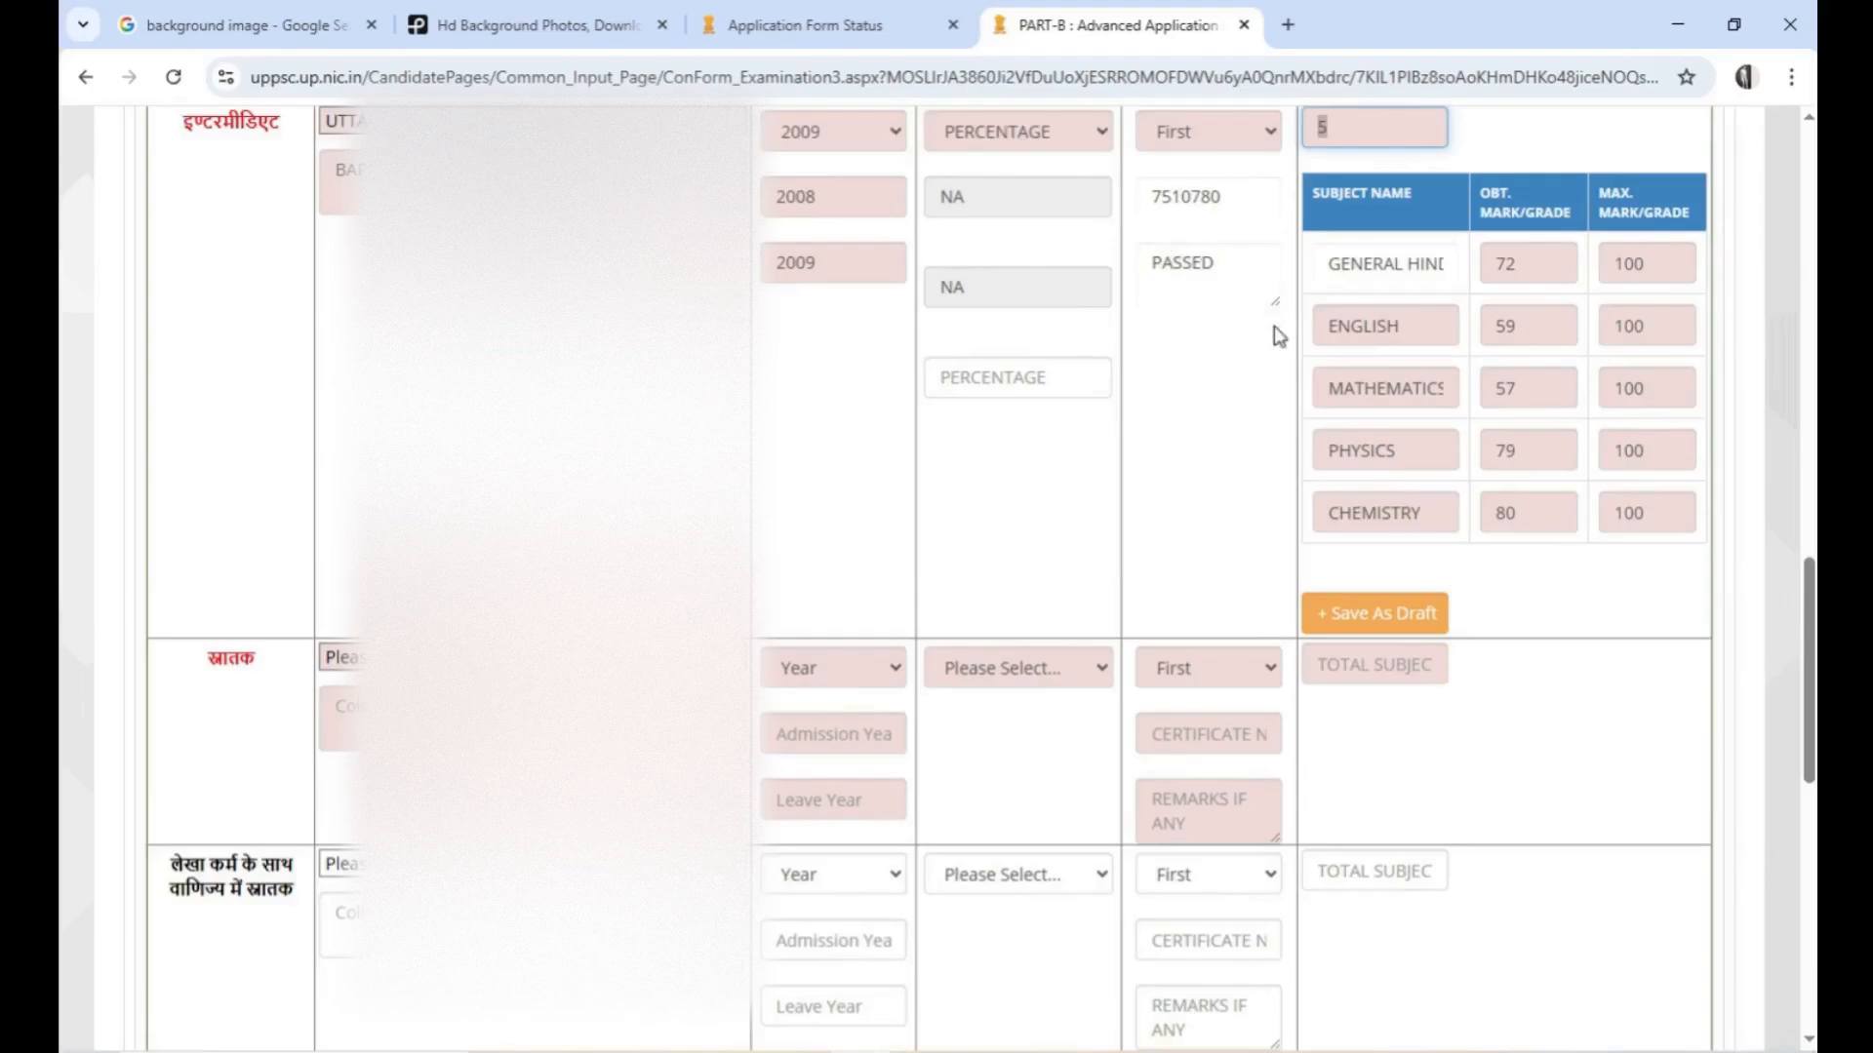
click(1230, 469)
Set the intermediate percentage to 69.40 and save the intermediate details as draft
scroll(1057, 472, up, 1)
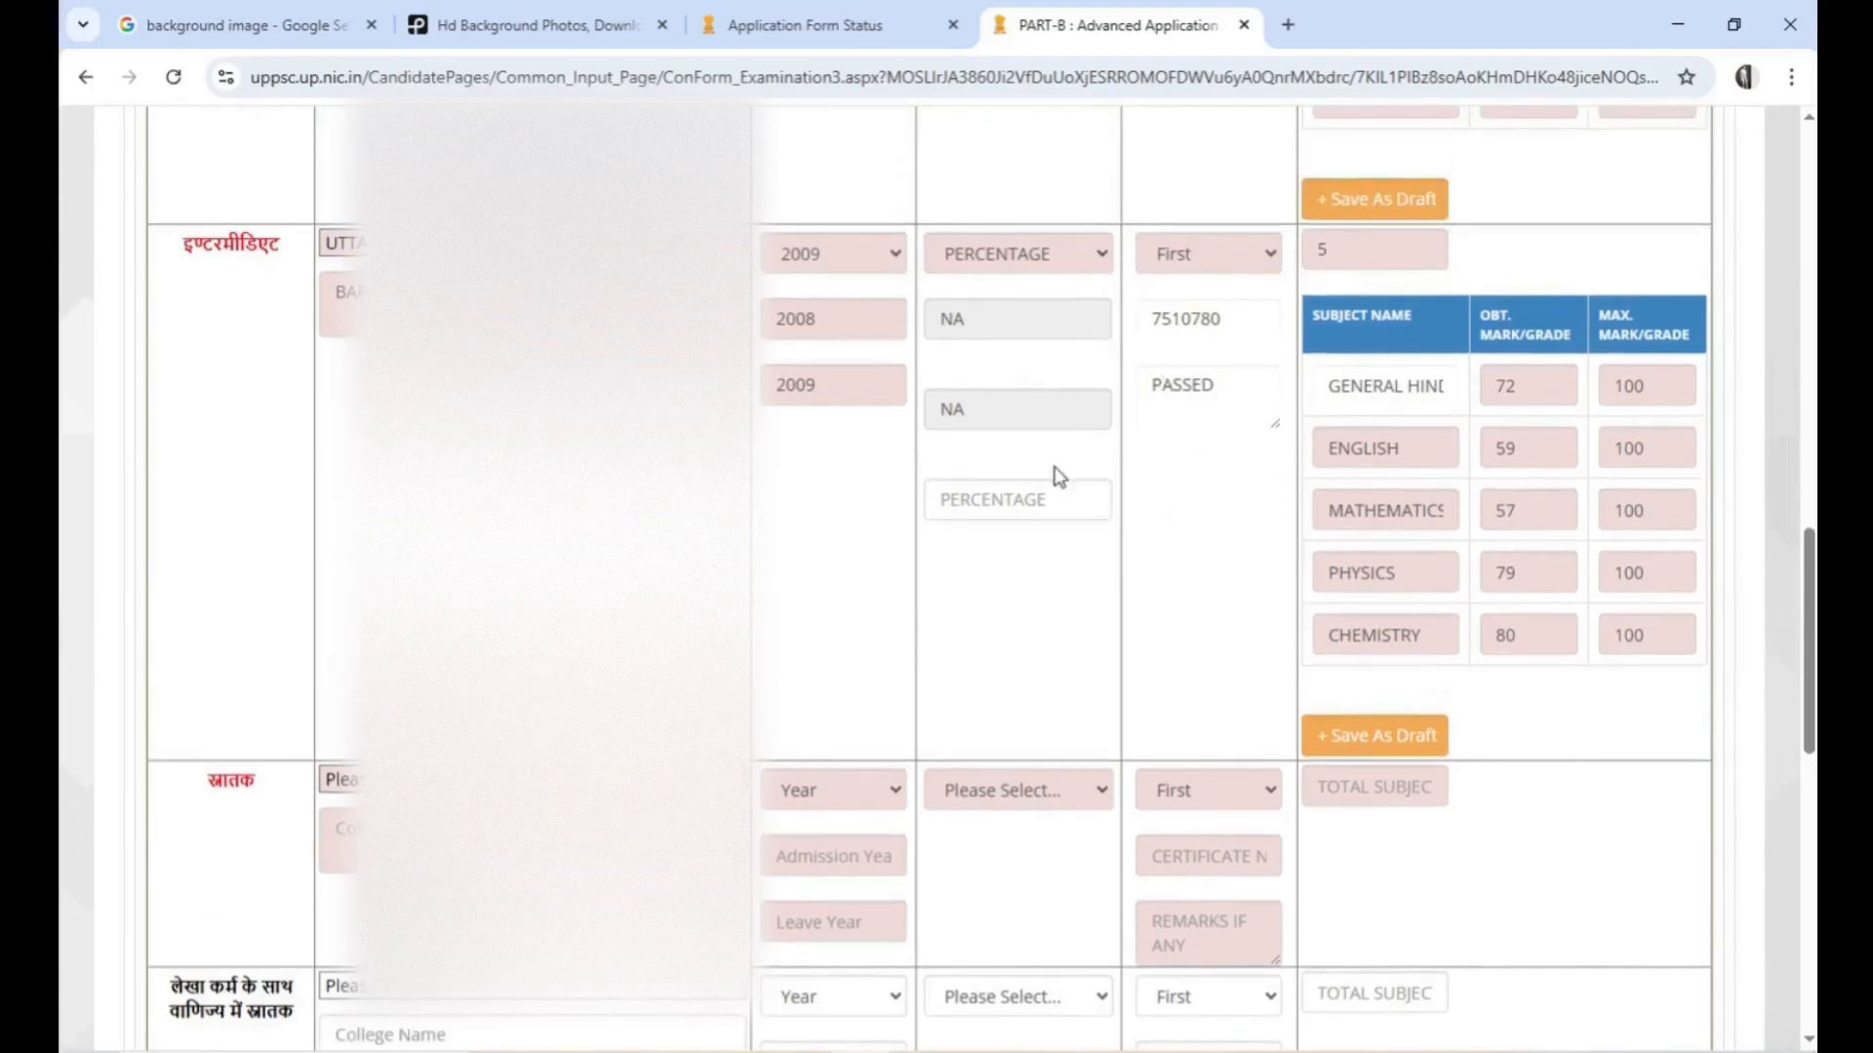
click(1020, 502)
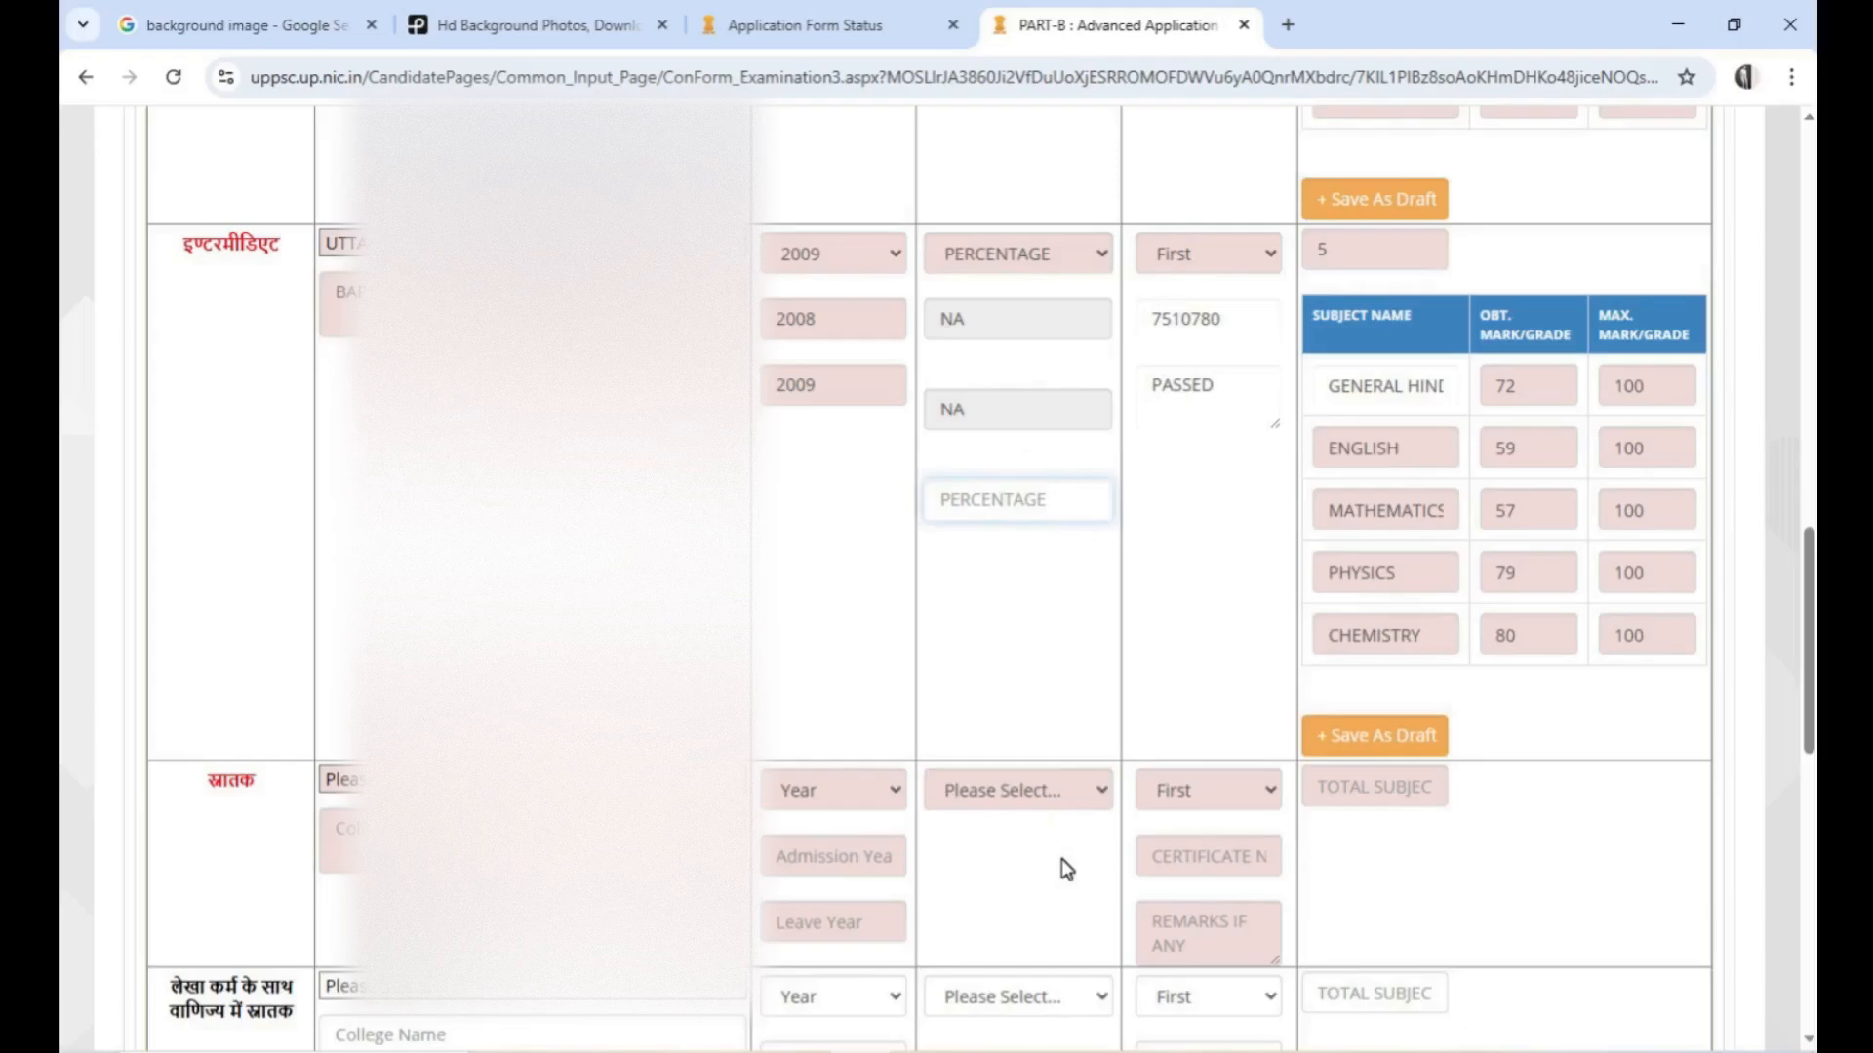
text(69.40)
click(1377, 738)
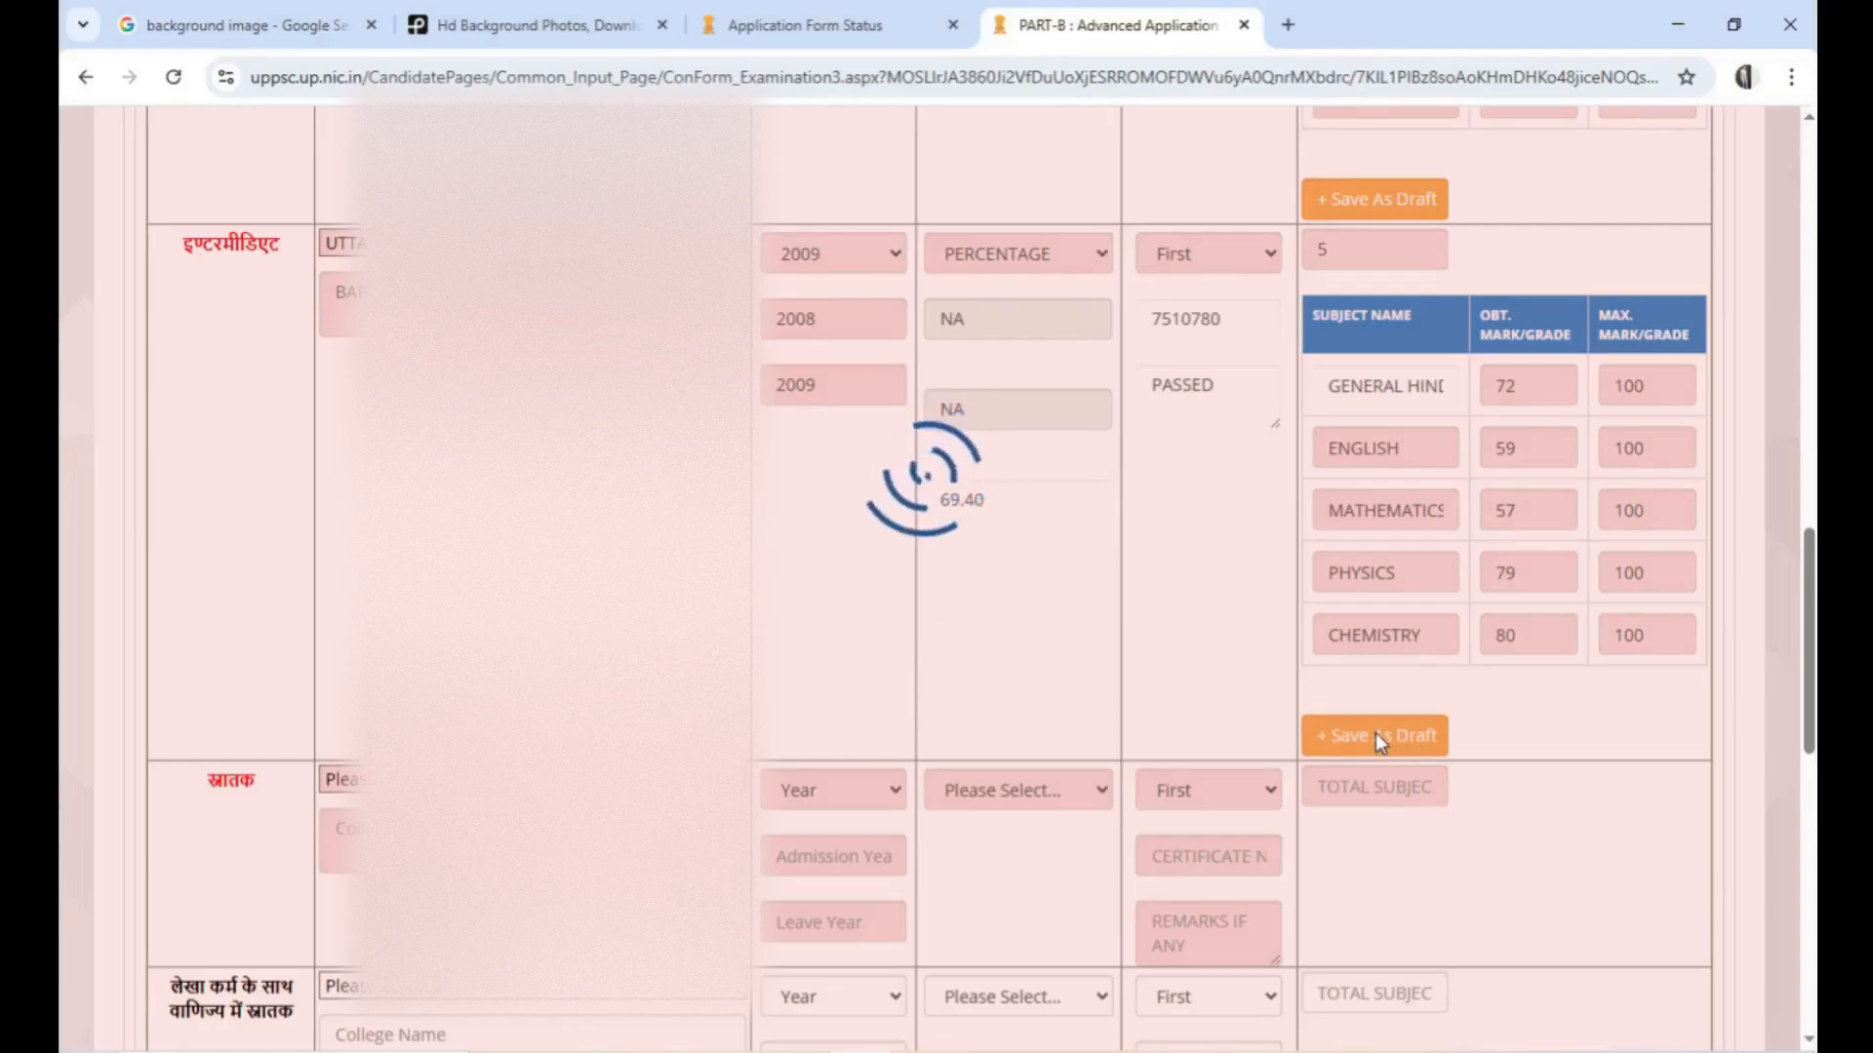
Choose Uttar Pradesh Technical University, Institute of Engineering and Technology Campus, Lucknow, as the university for the graduation qualification
click(546, 655)
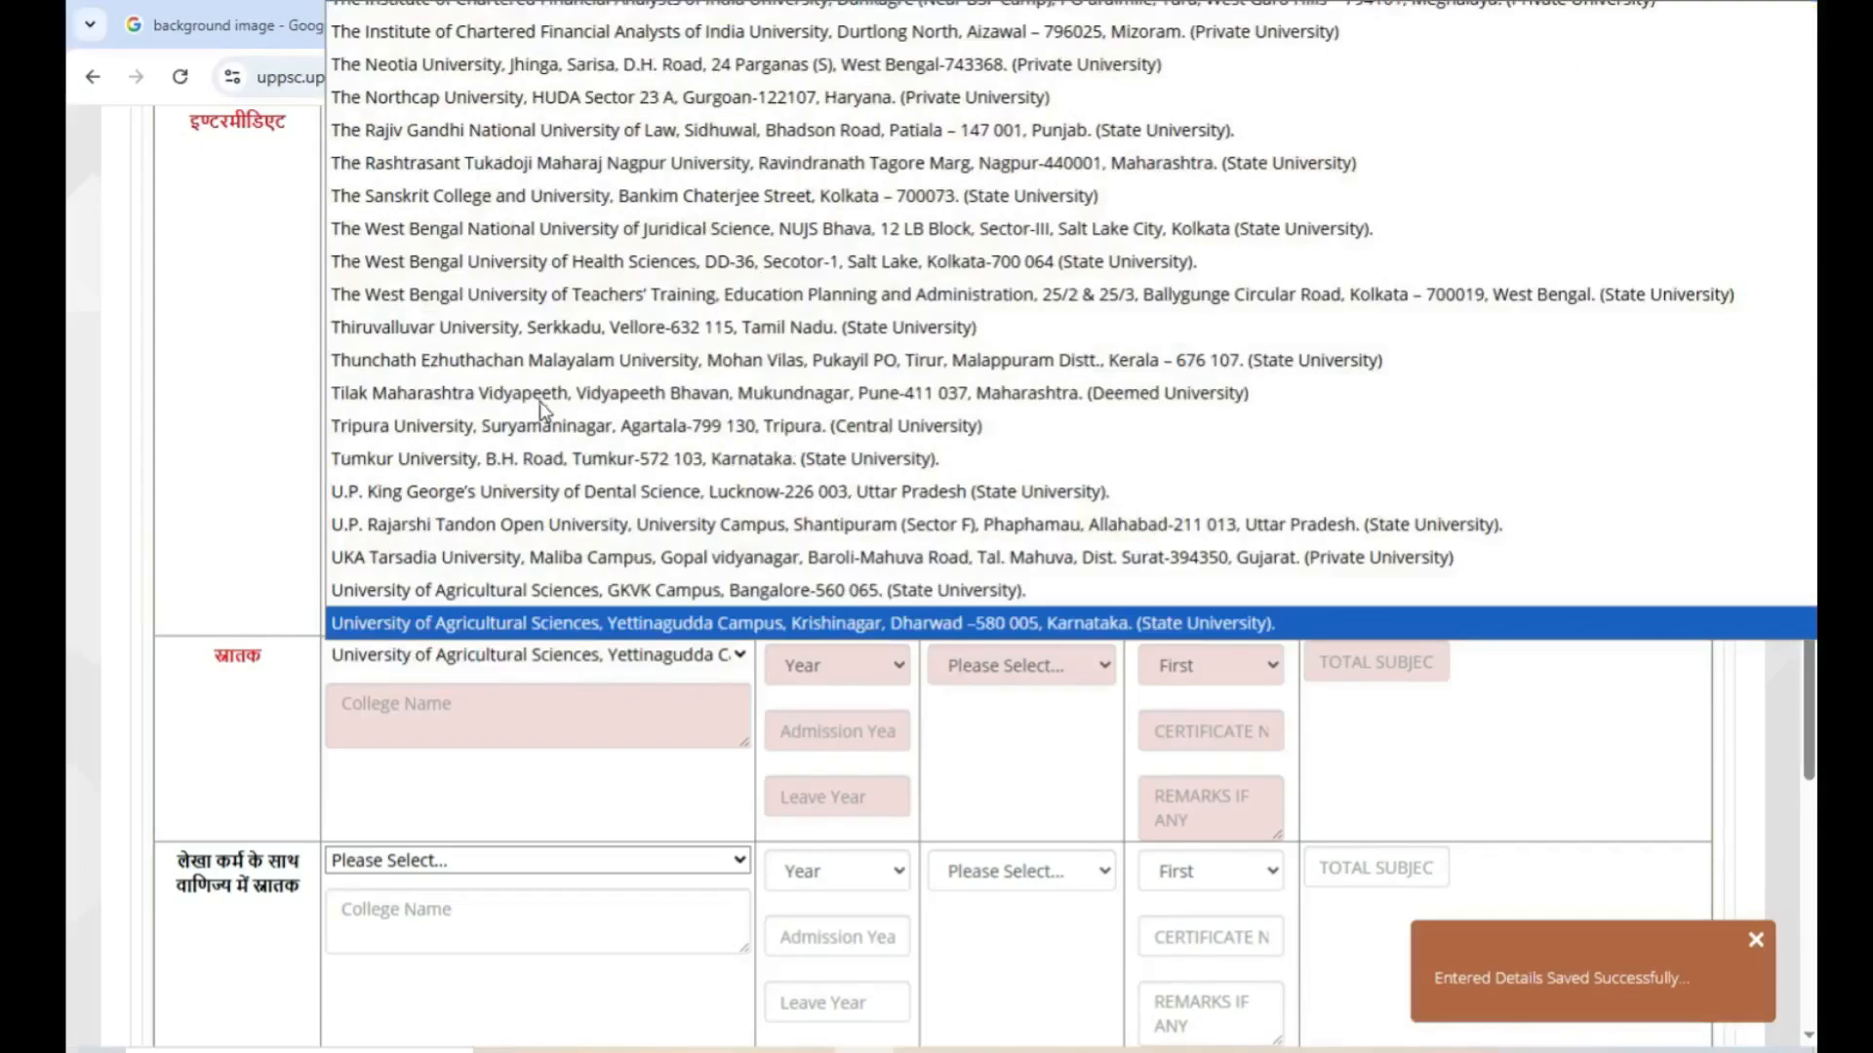
key(Down)
key(Down)
key(Down)
key(Down)
key(Down)
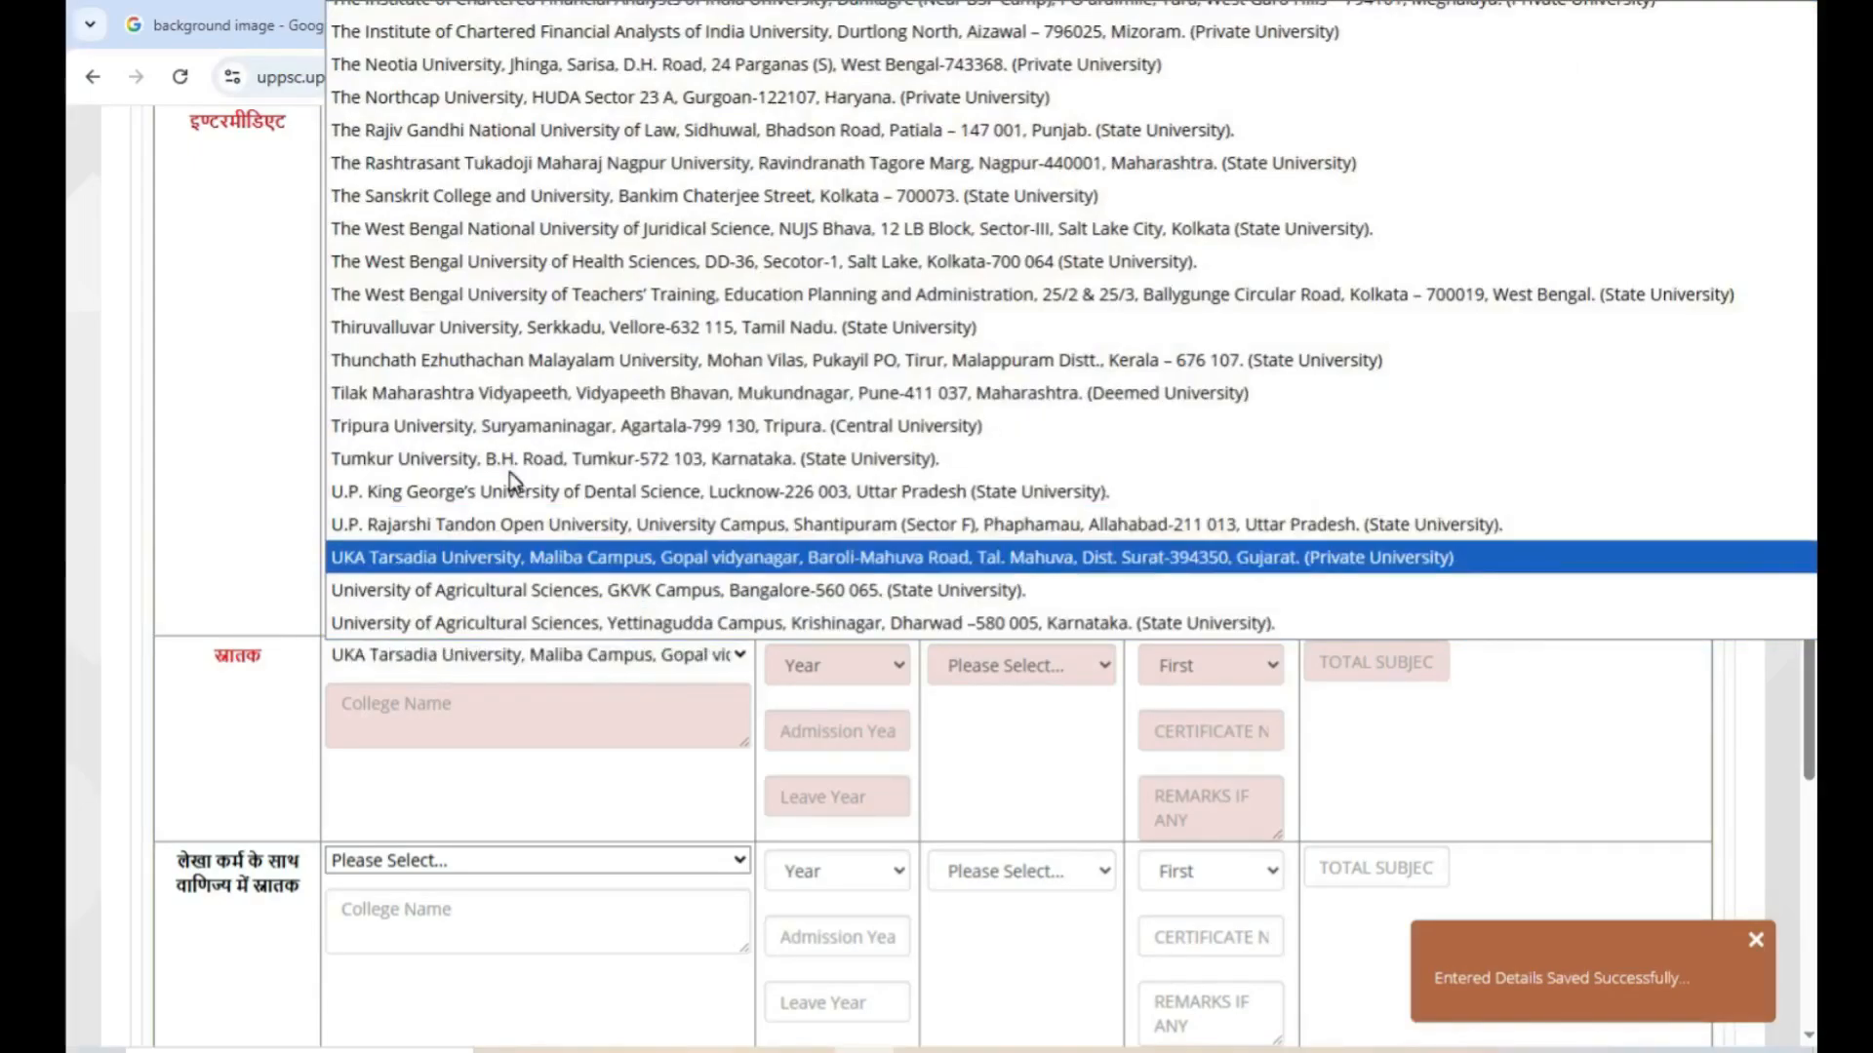
key(Down)
key(Down)
key(Down)
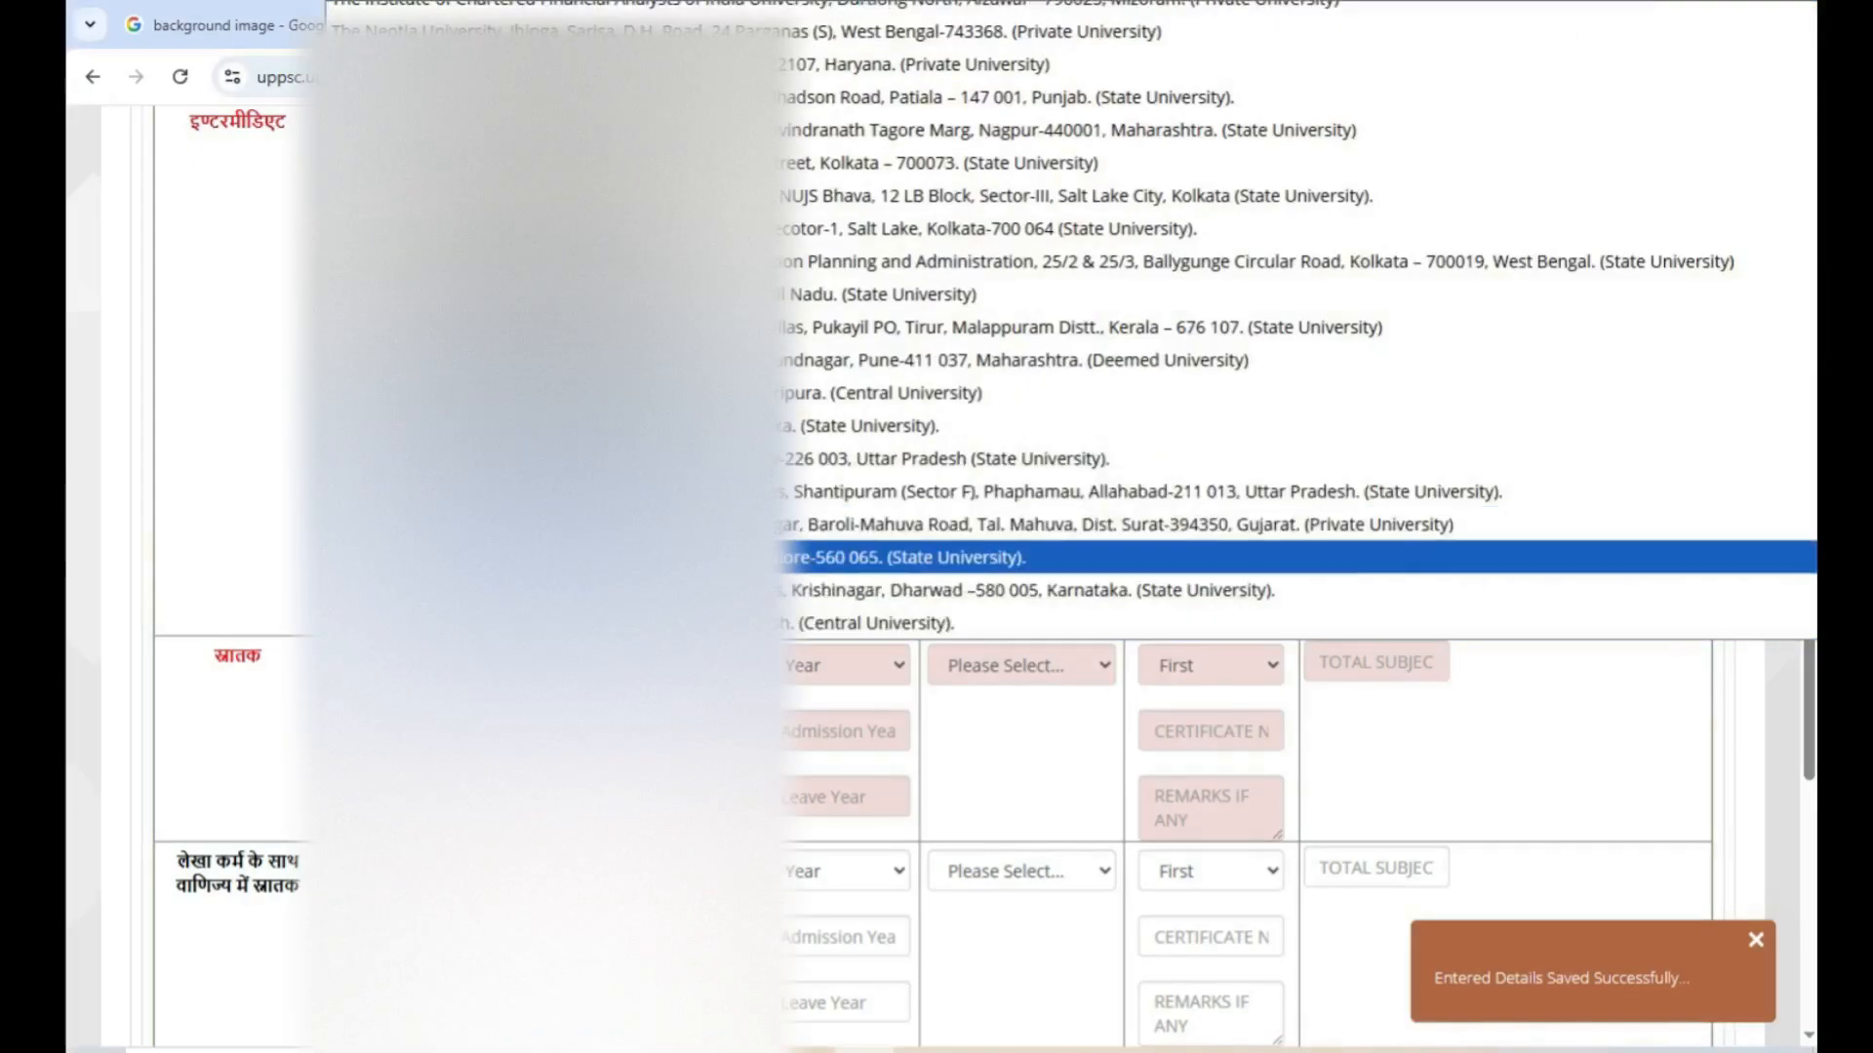
text(utt)
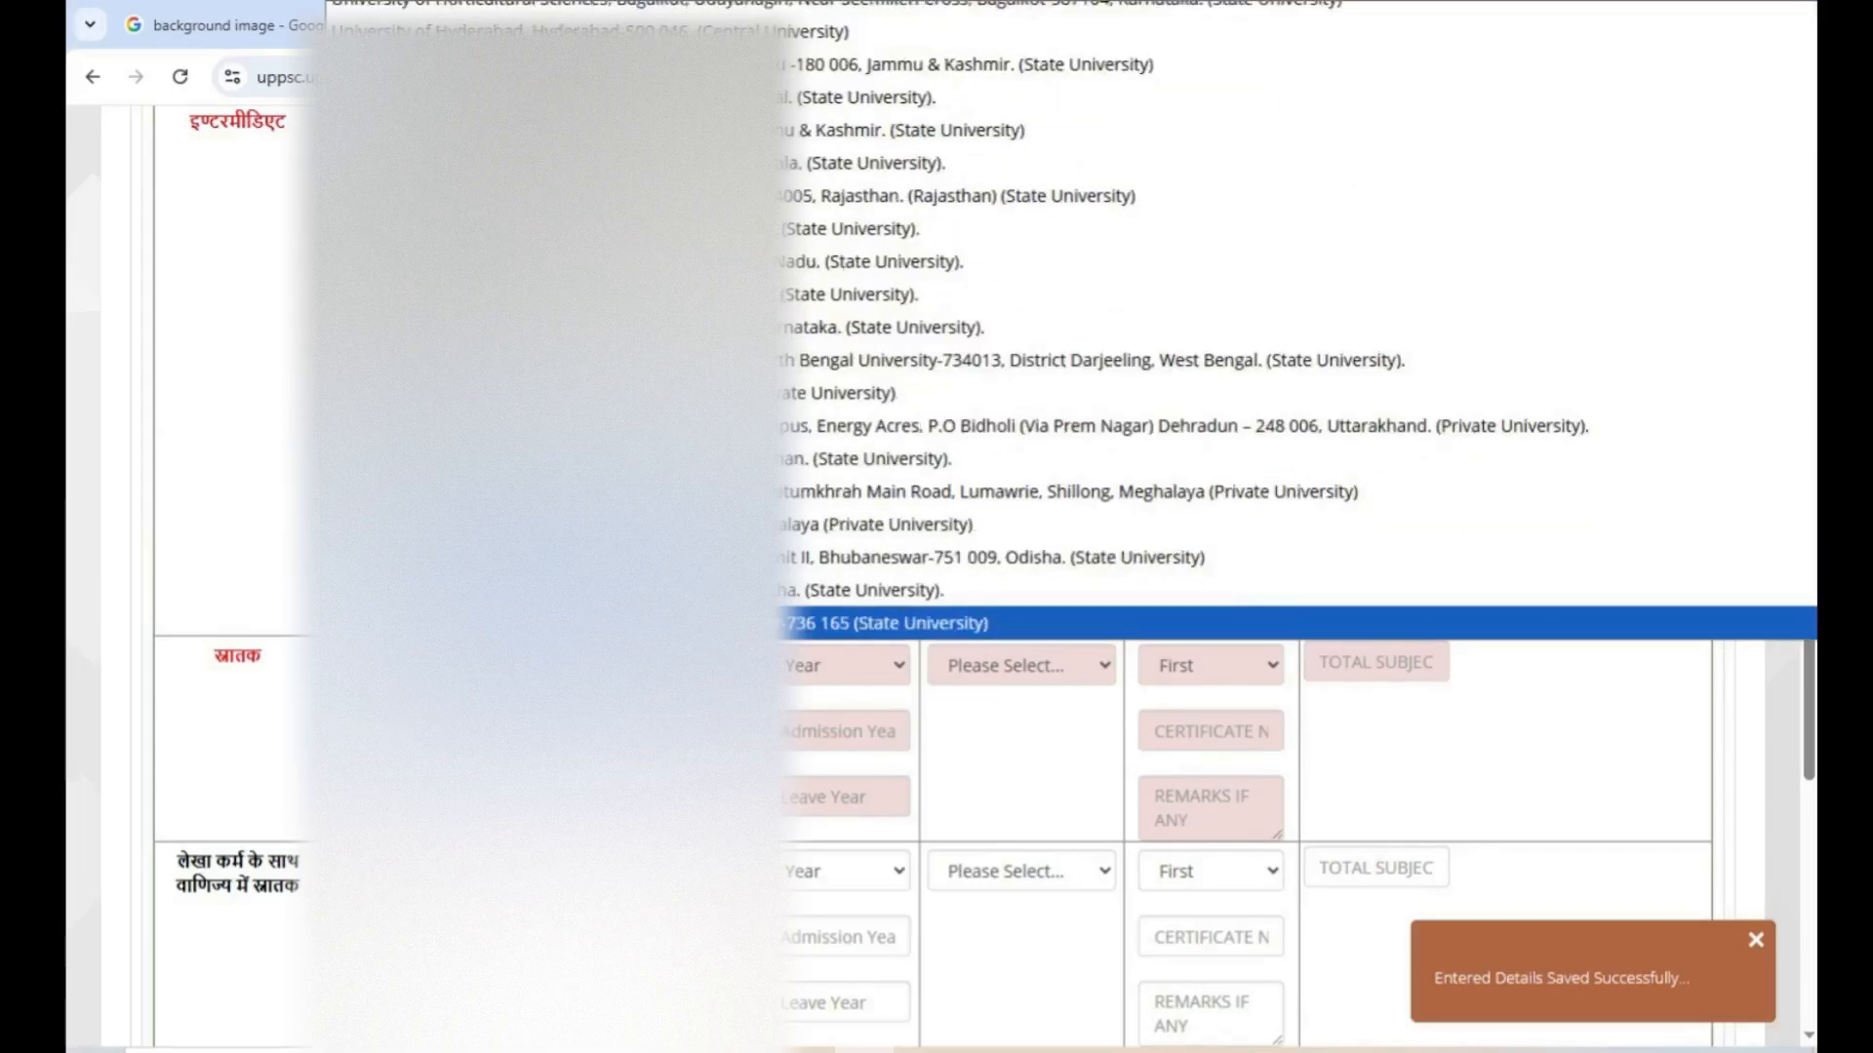
key(Down)
key(Down)
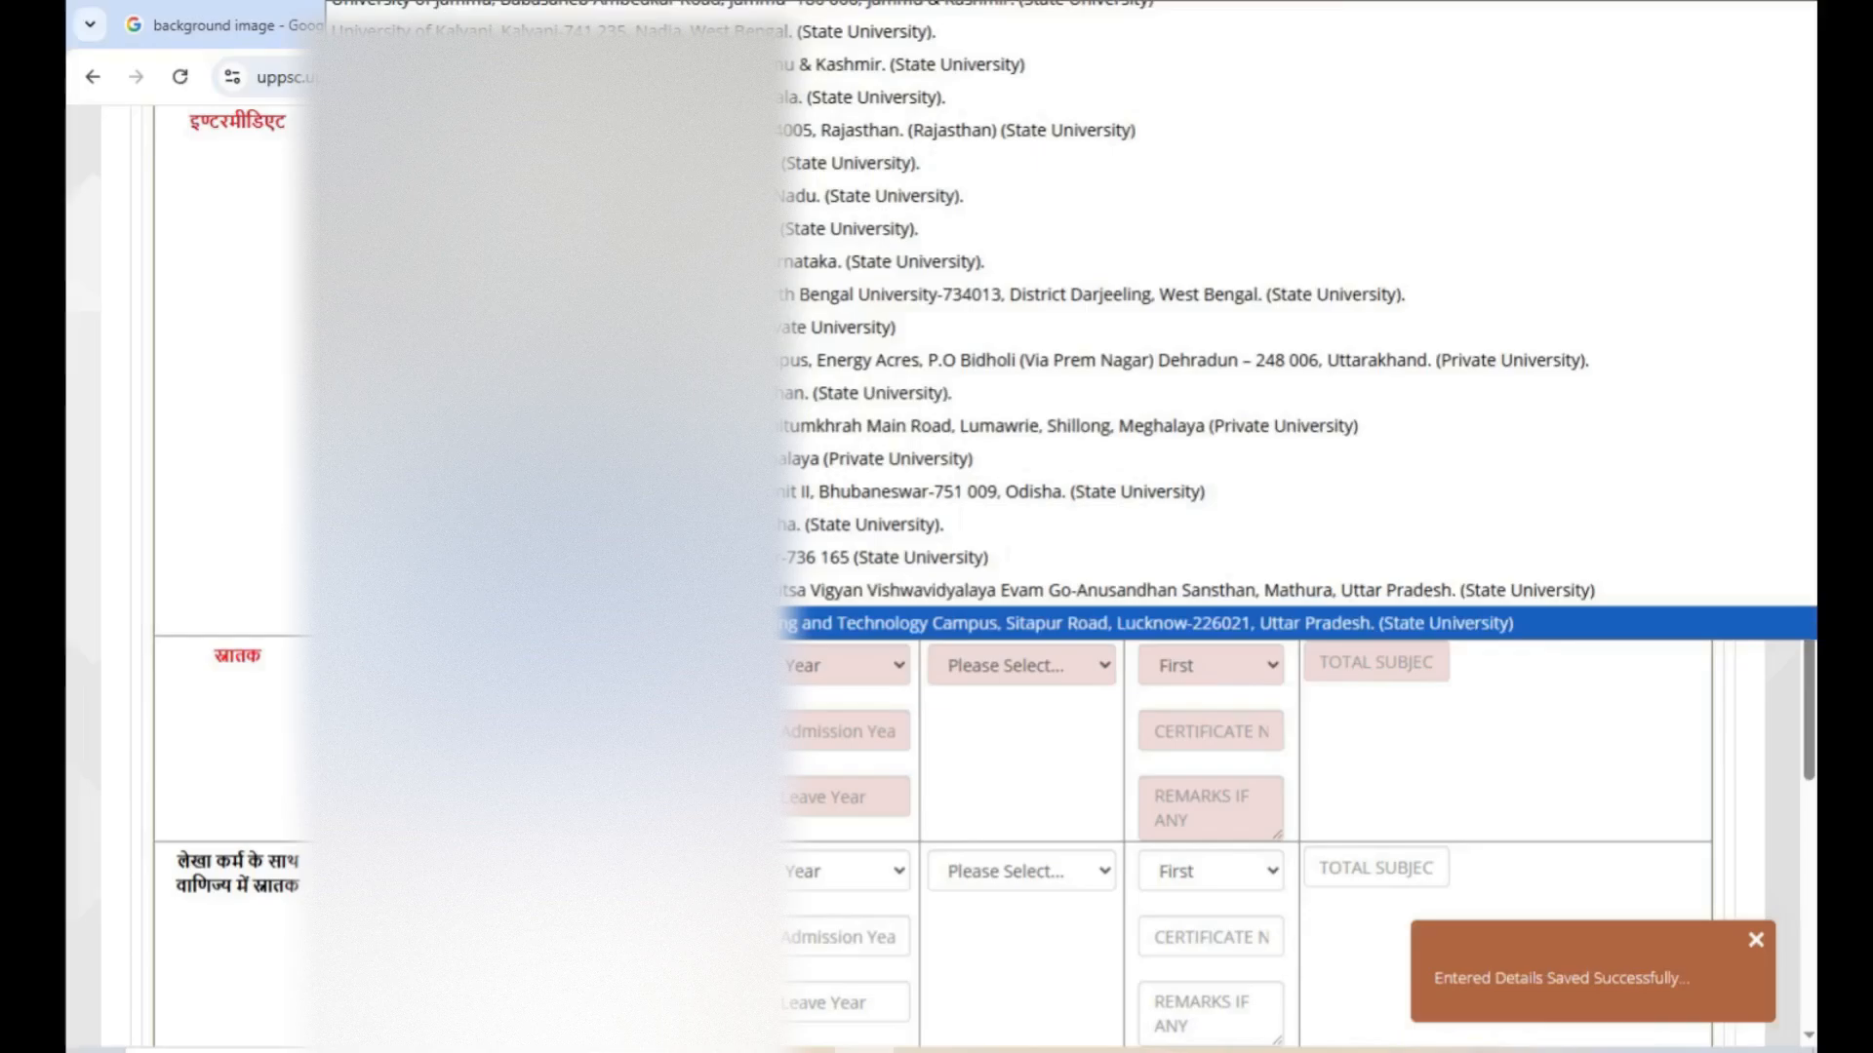
key(Return)
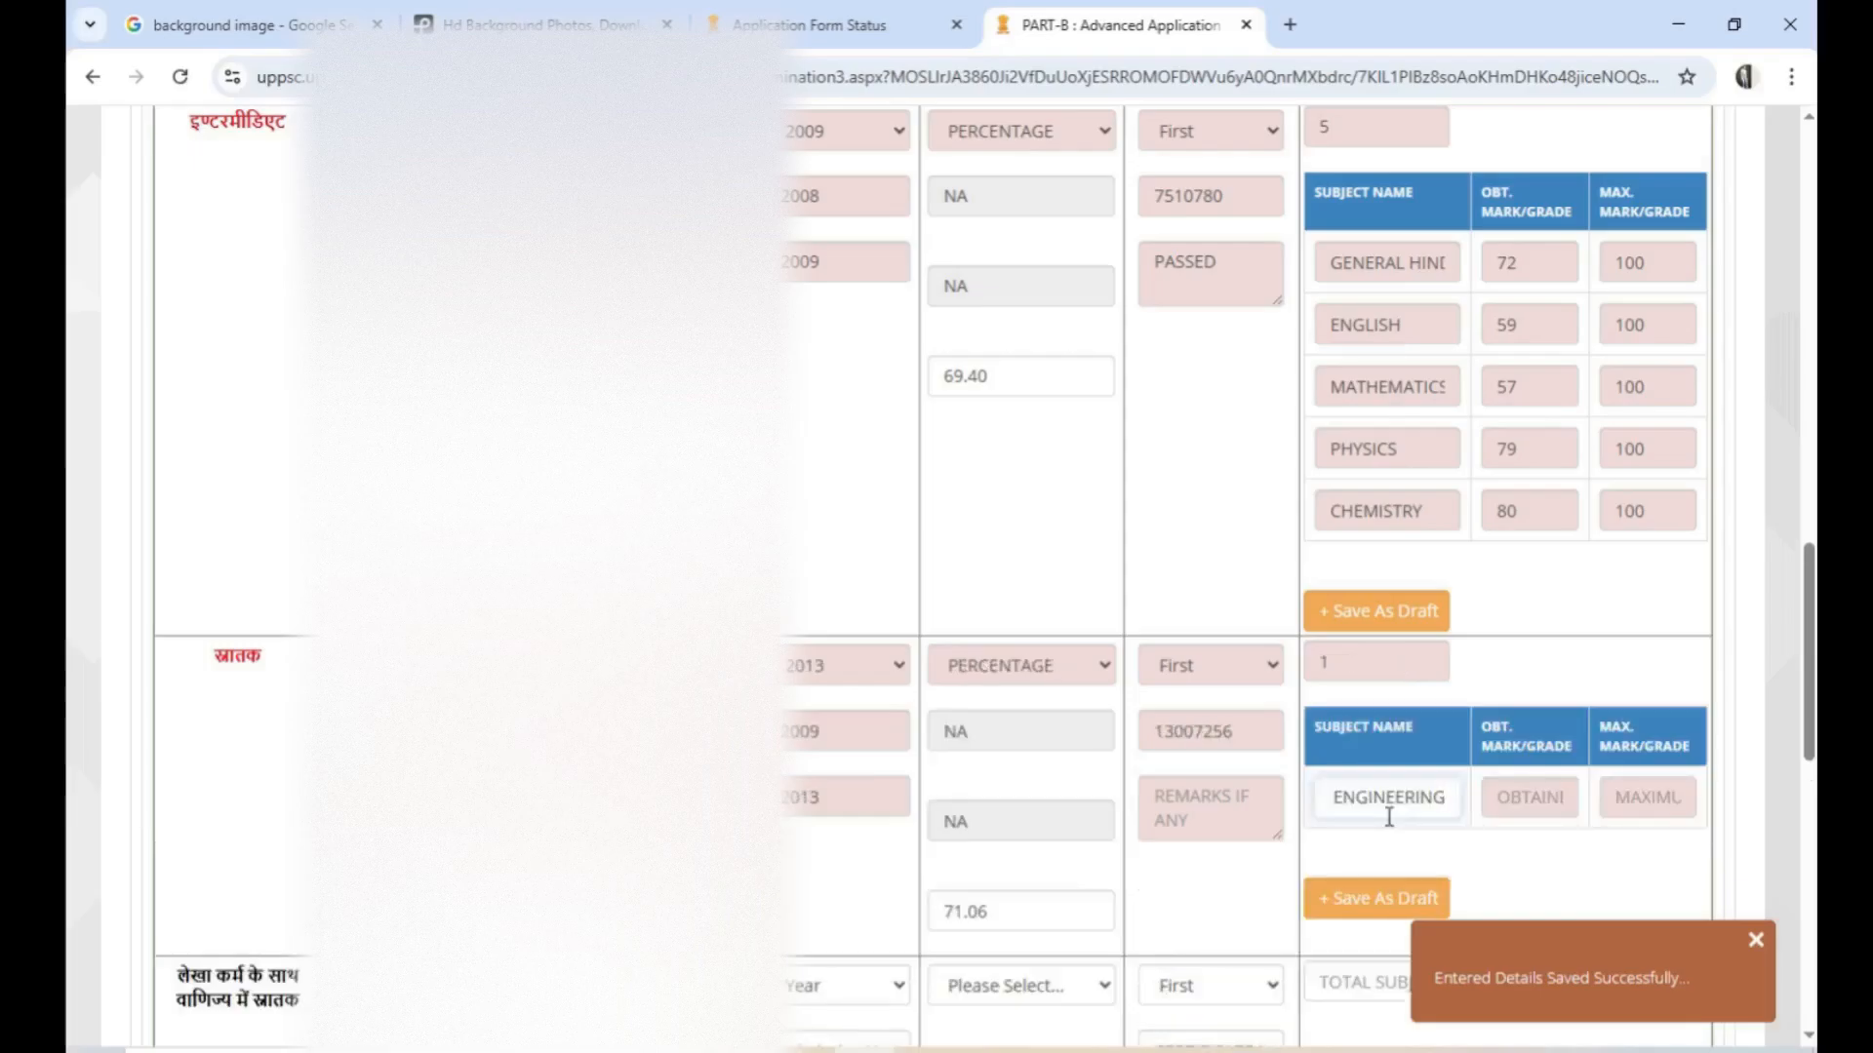
Complete the graduation subject MECHANICAL ENGINEERING with 3553 obtained marks and 5000 maximum marks
key(Home)
key(Right)
key(Right)
key(Right)
key(Right)
key(Right)
key(Right)
key(Right)
key(Right)
key(Right)
key(Right)
key(Right)
key(Right)
key(Right)
key(Right)
key(Right)
key(Right)
key(Right)
key(Right)
key(Right)
key(Right)
key(Right)
key(Right)
key(Tab)
text(3553)
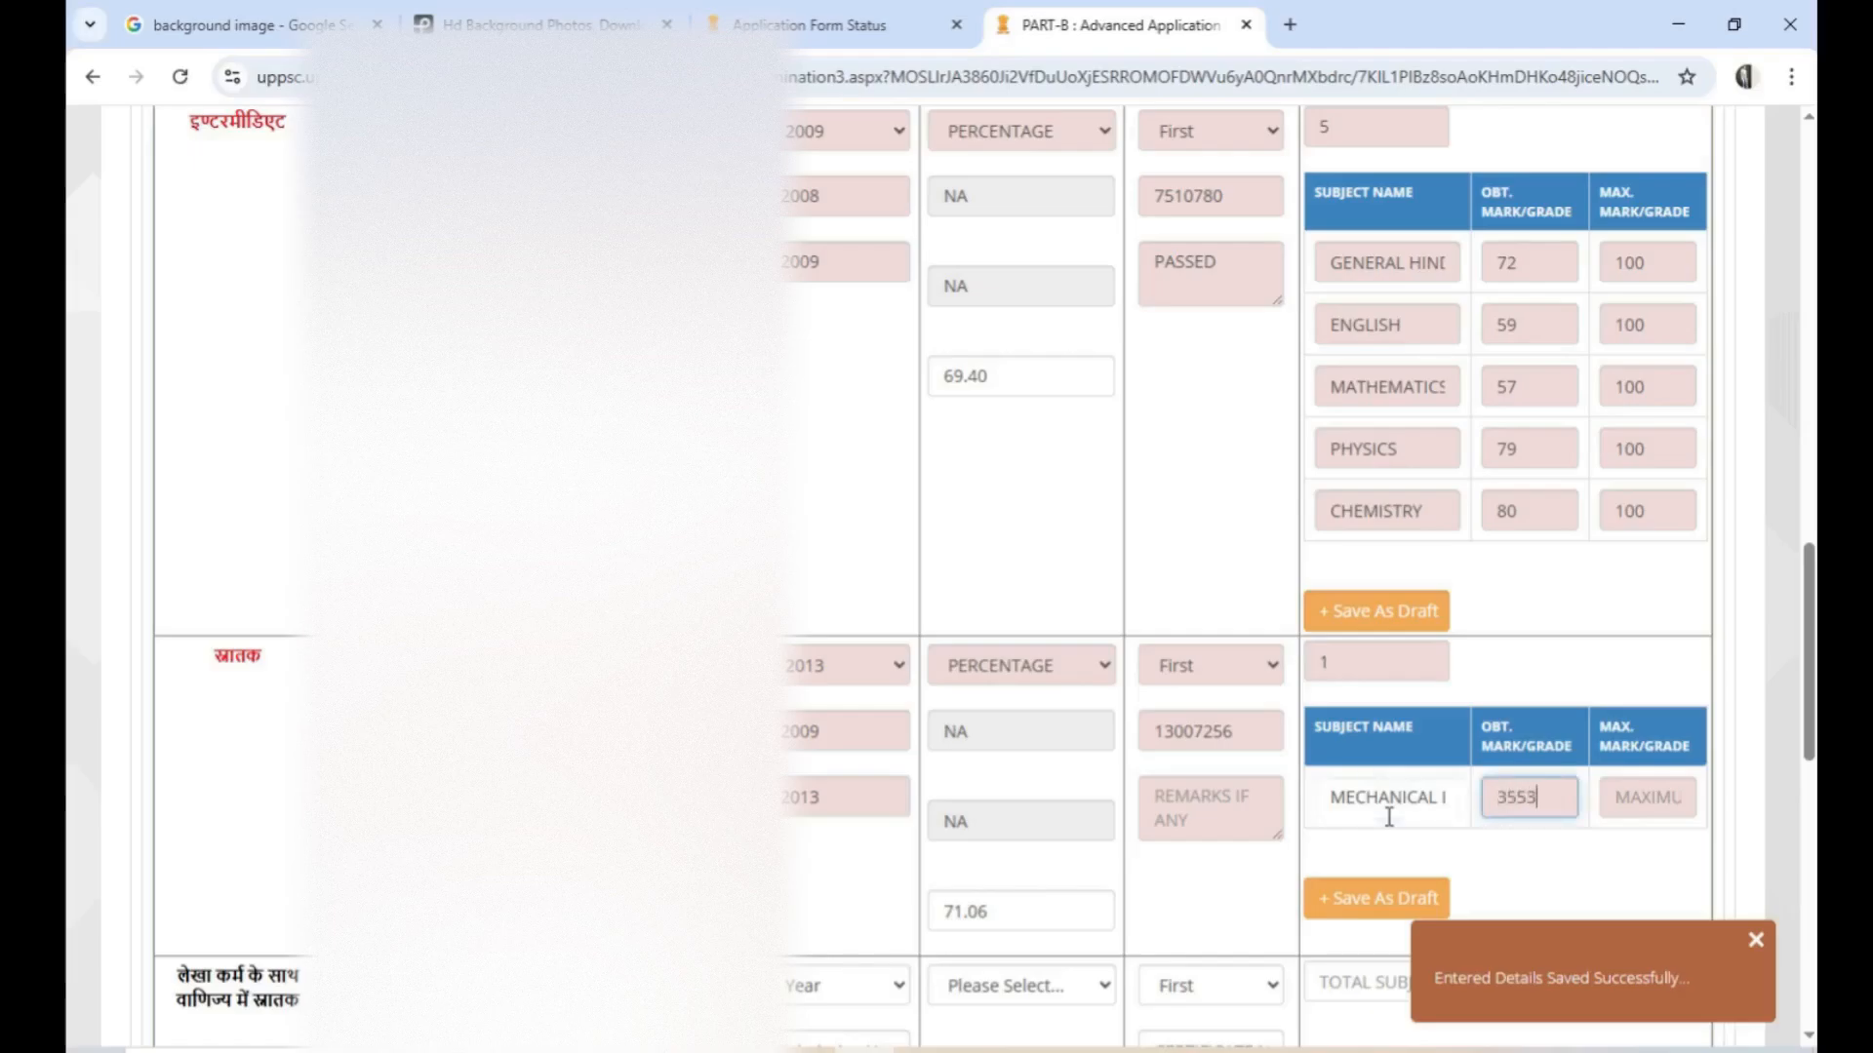
key(Tab)
text(5000)
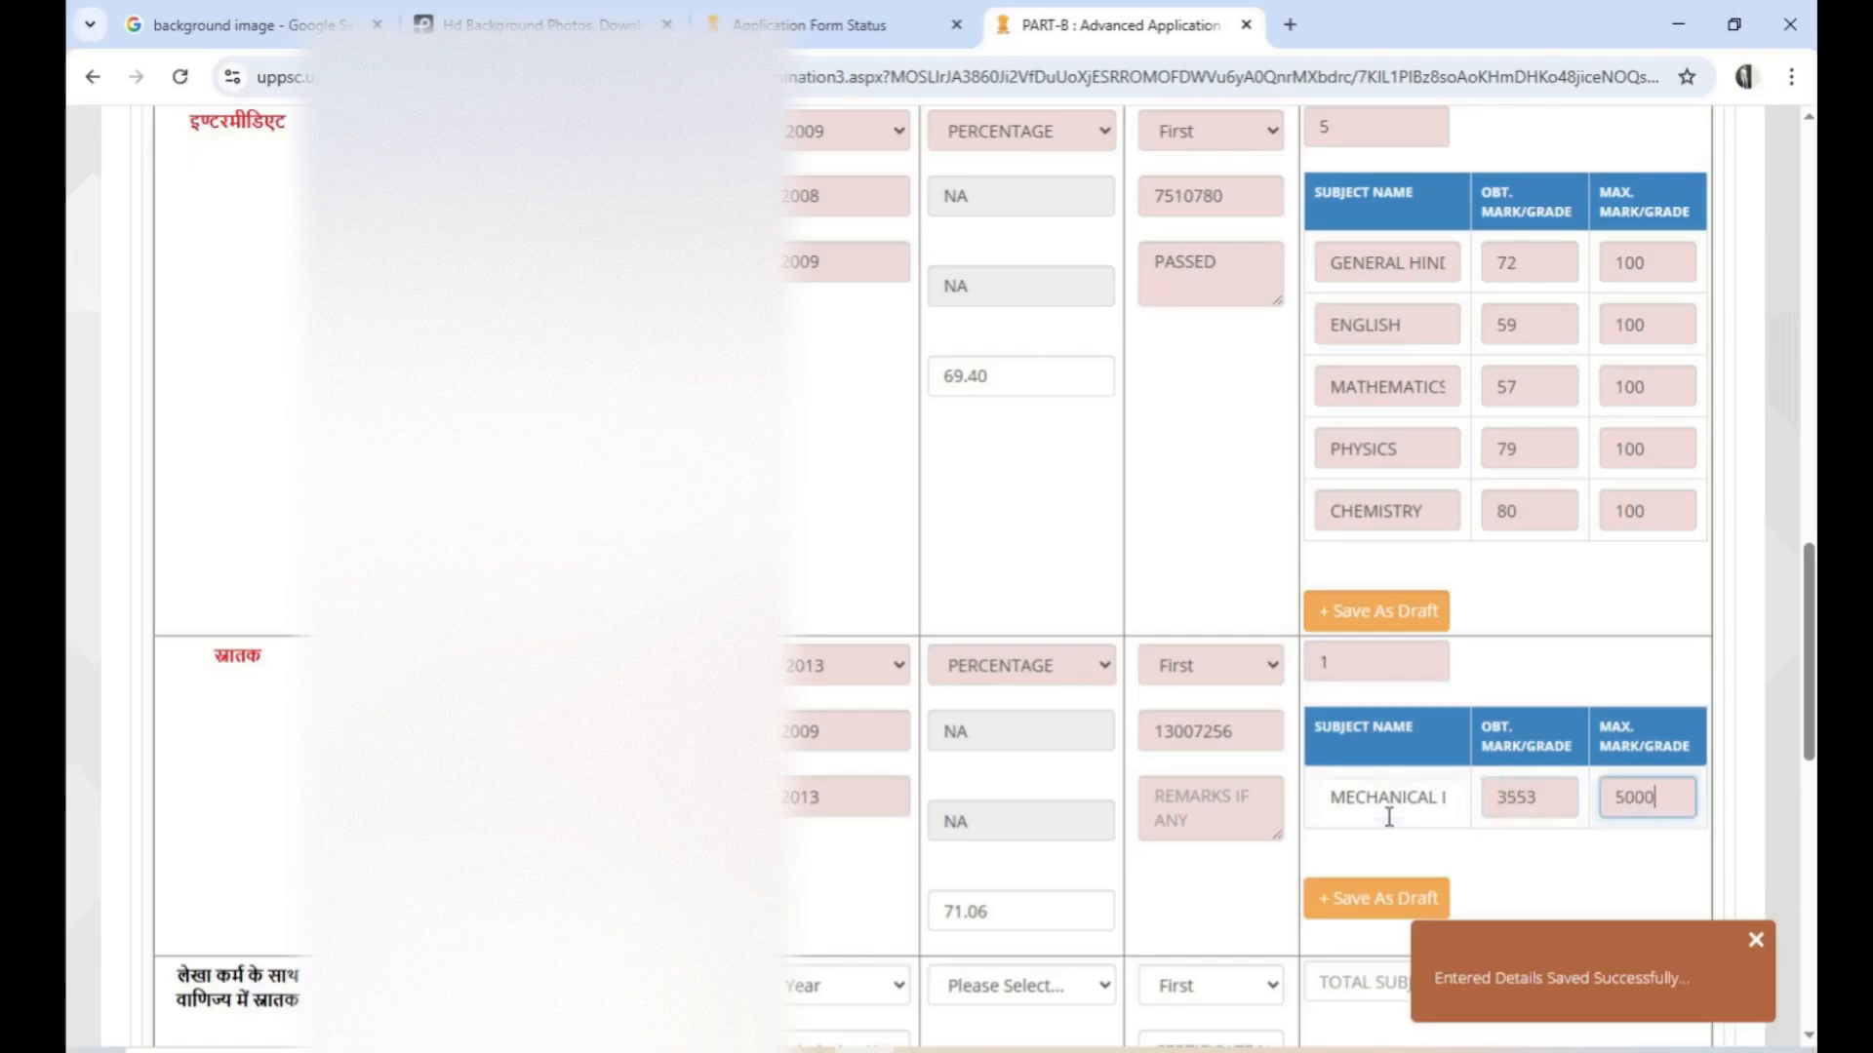
key(Tab)
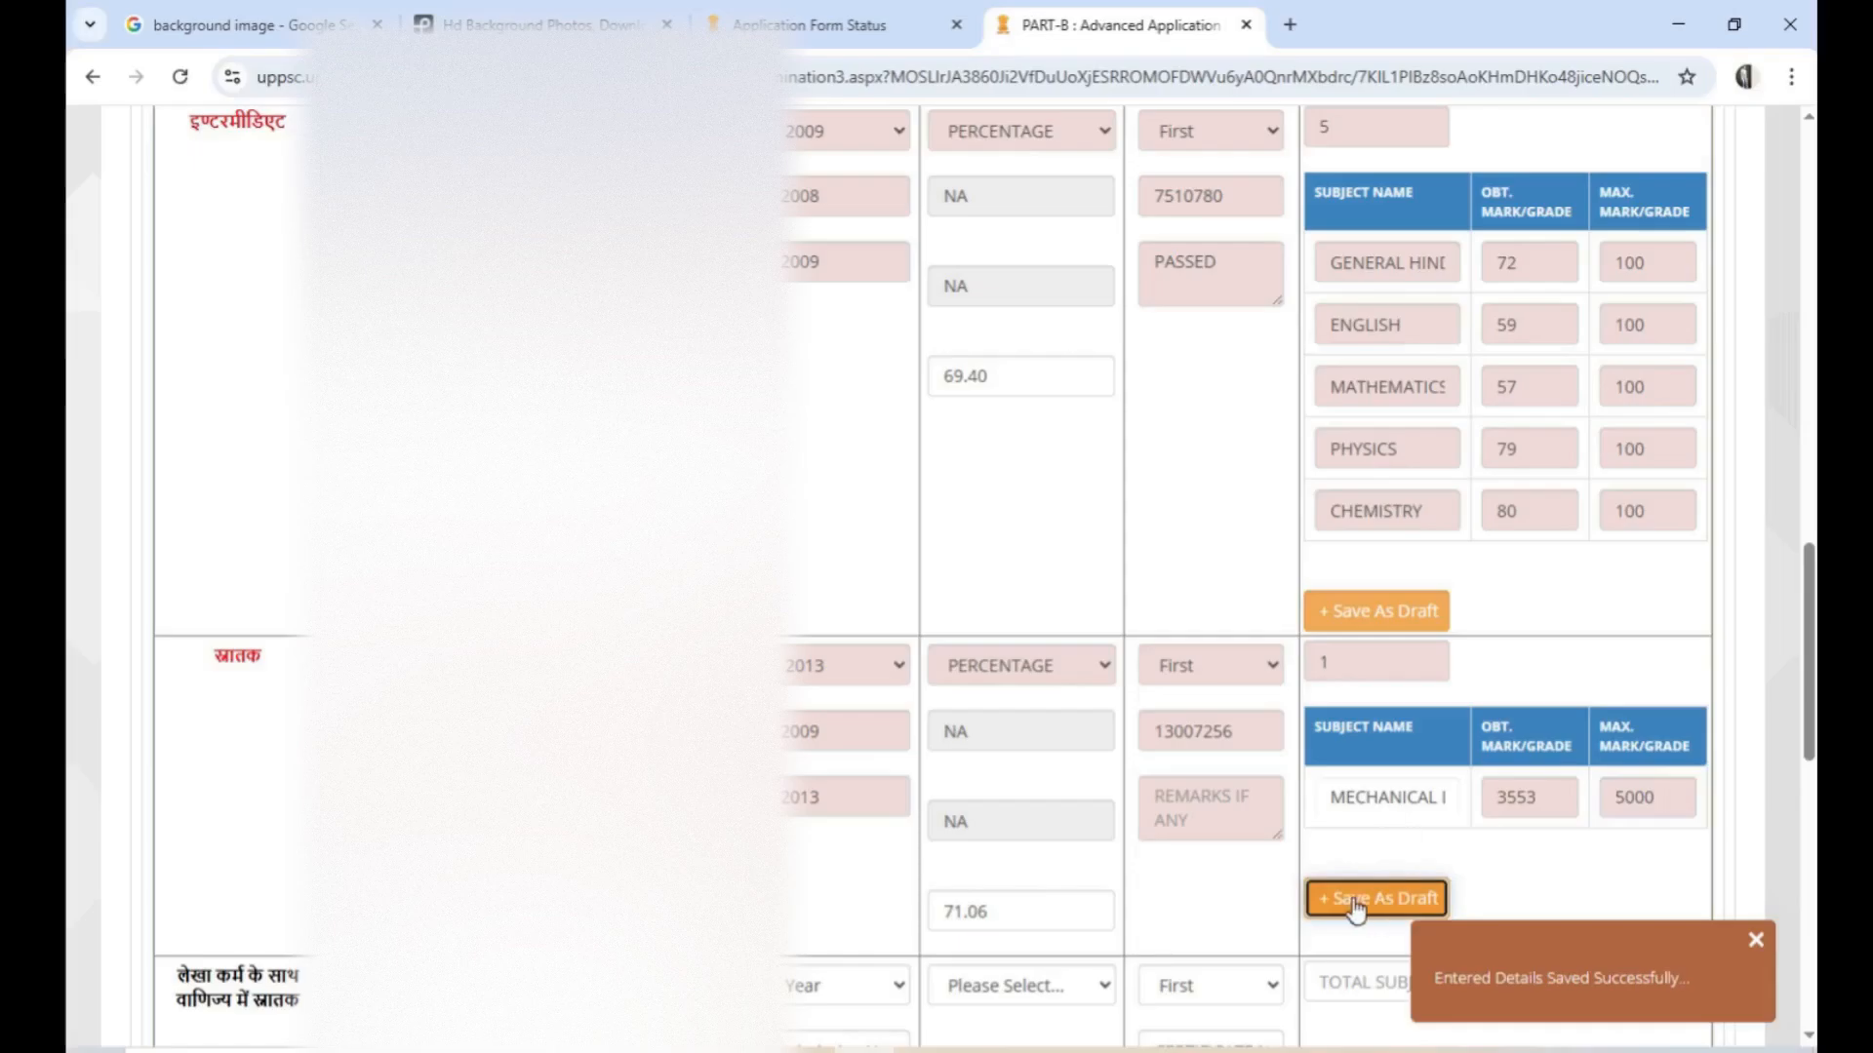
click(1203, 912)
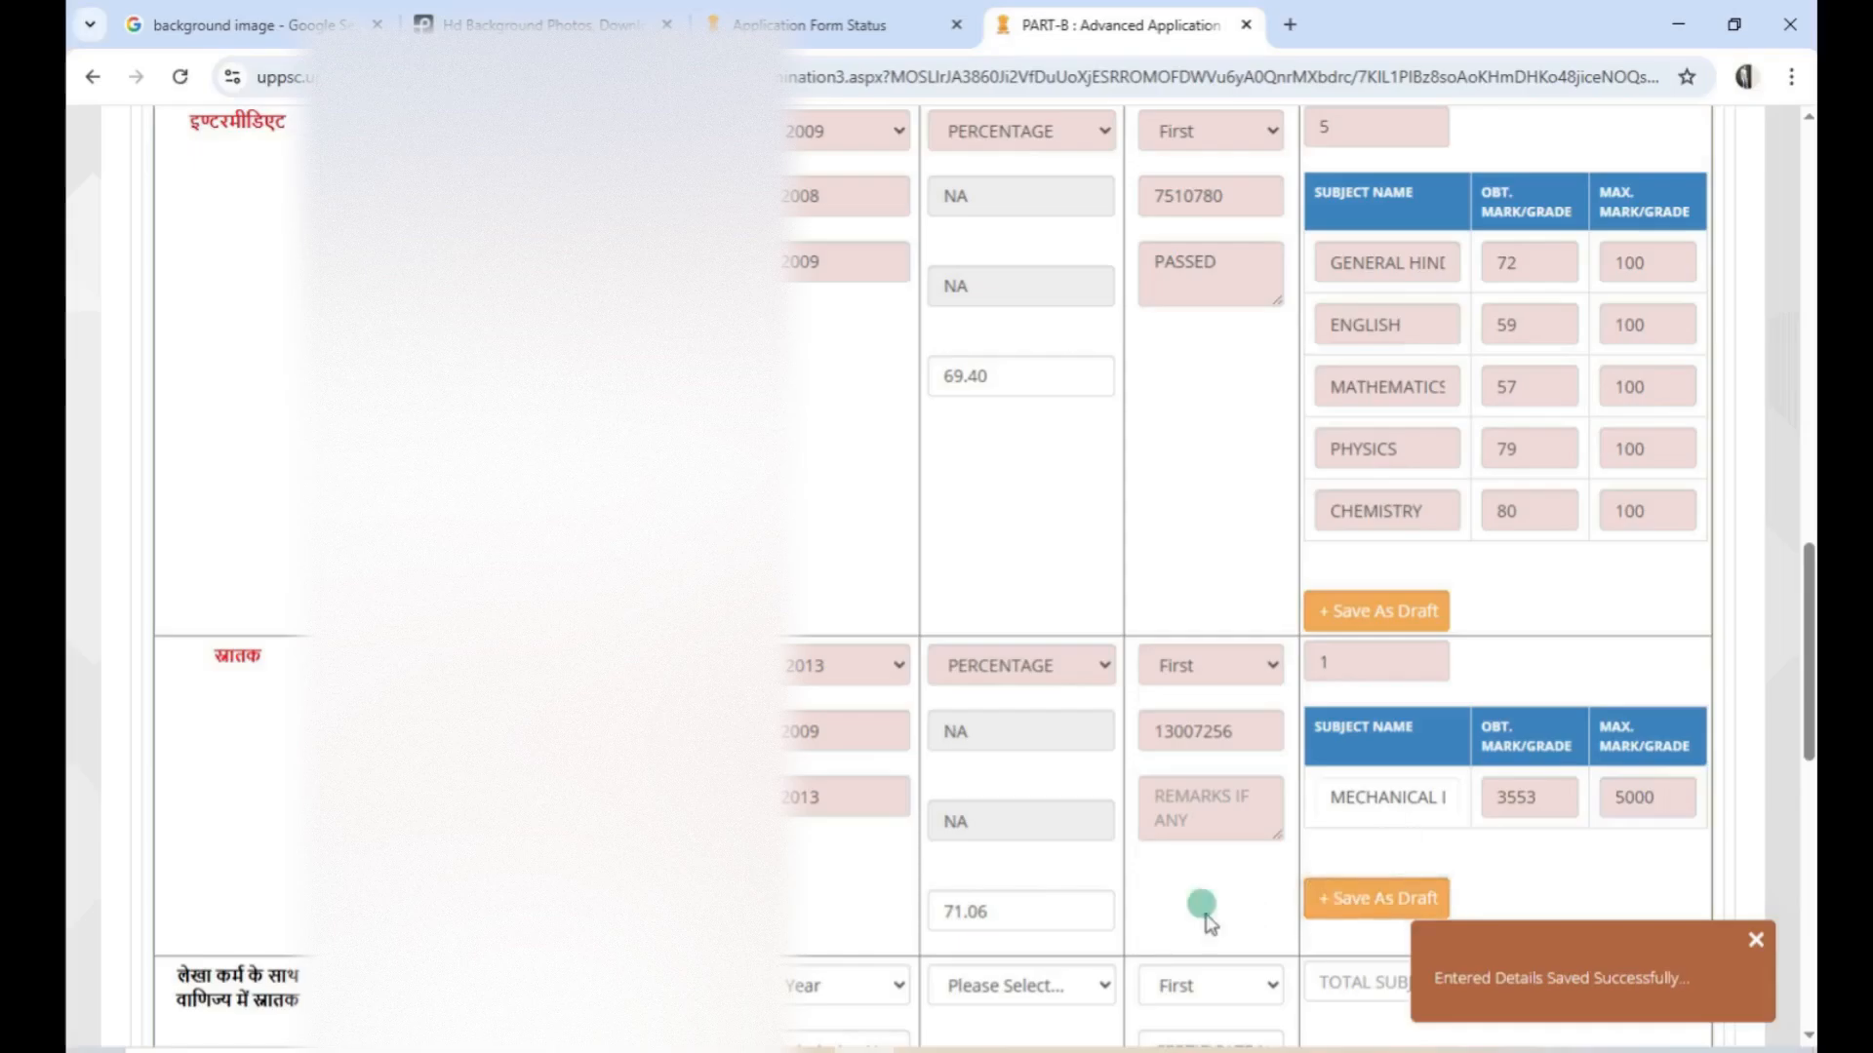
Enter PASSED as the graduation remarks and save the graduation details as draft
click(1364, 905)
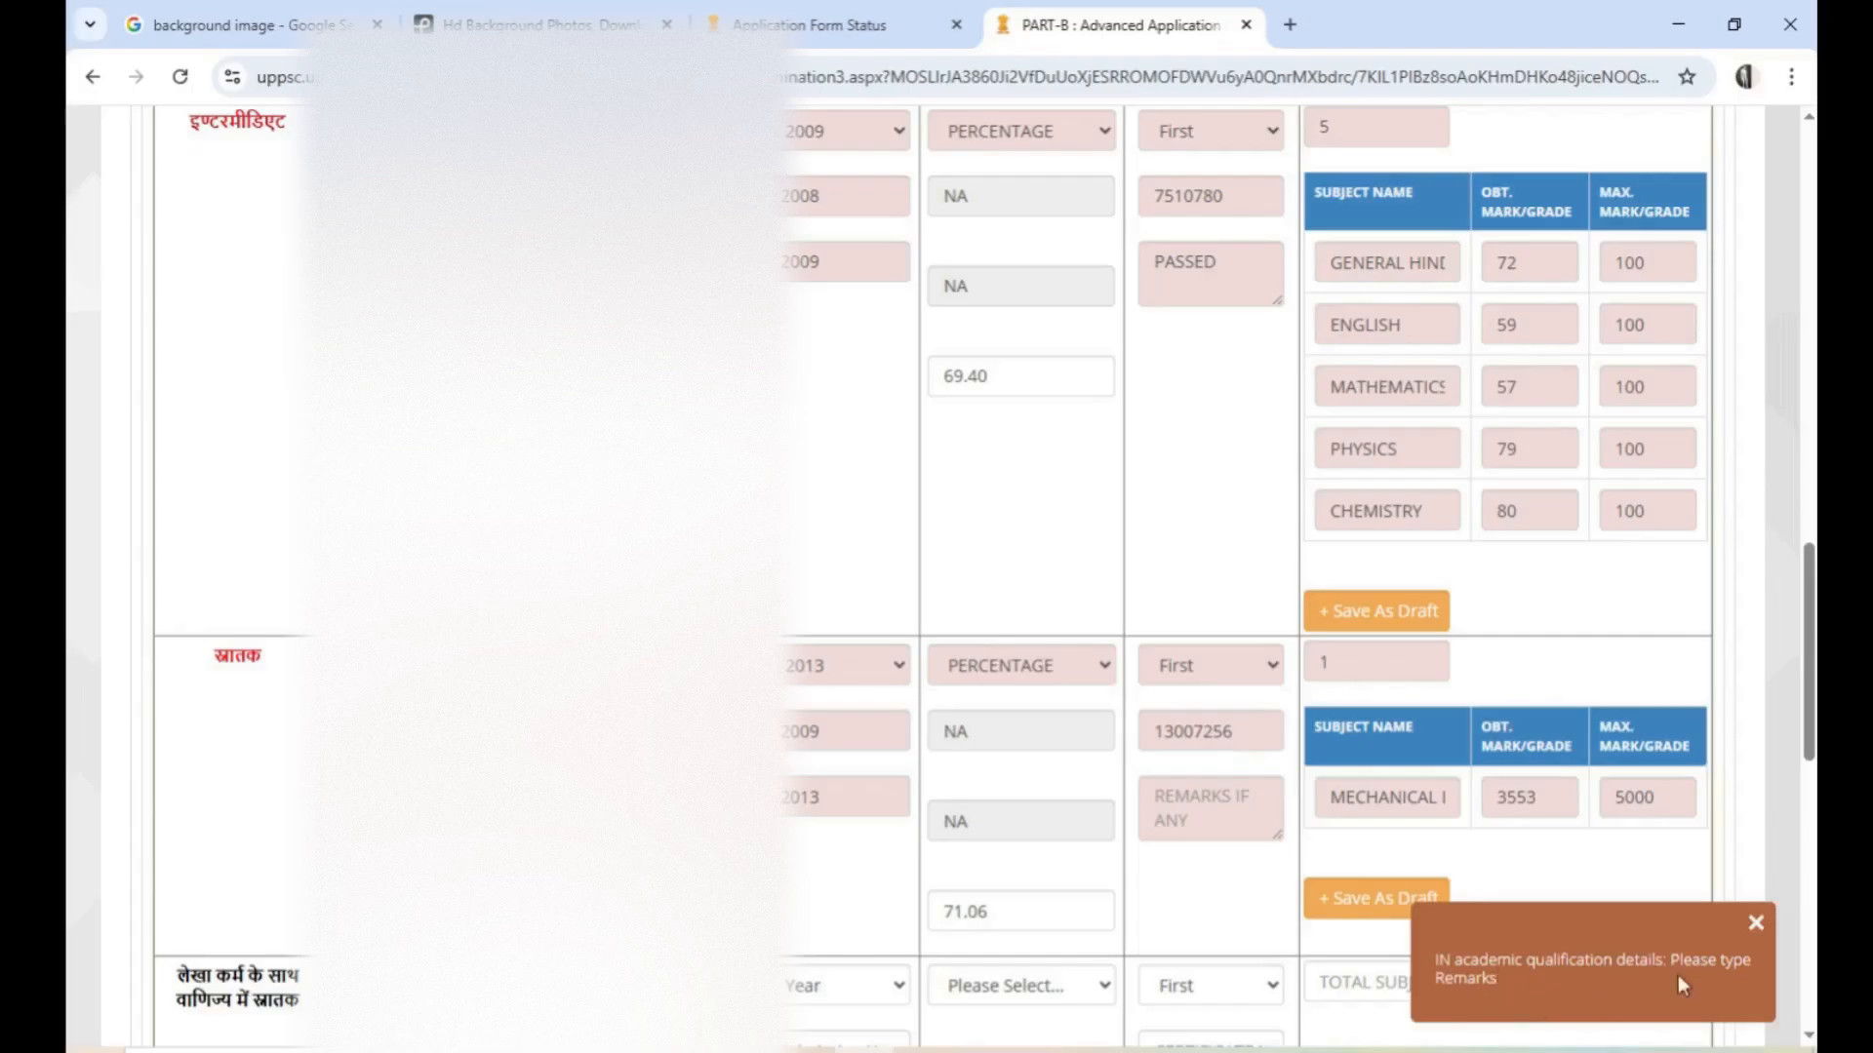
click(1756, 923)
click(1206, 809)
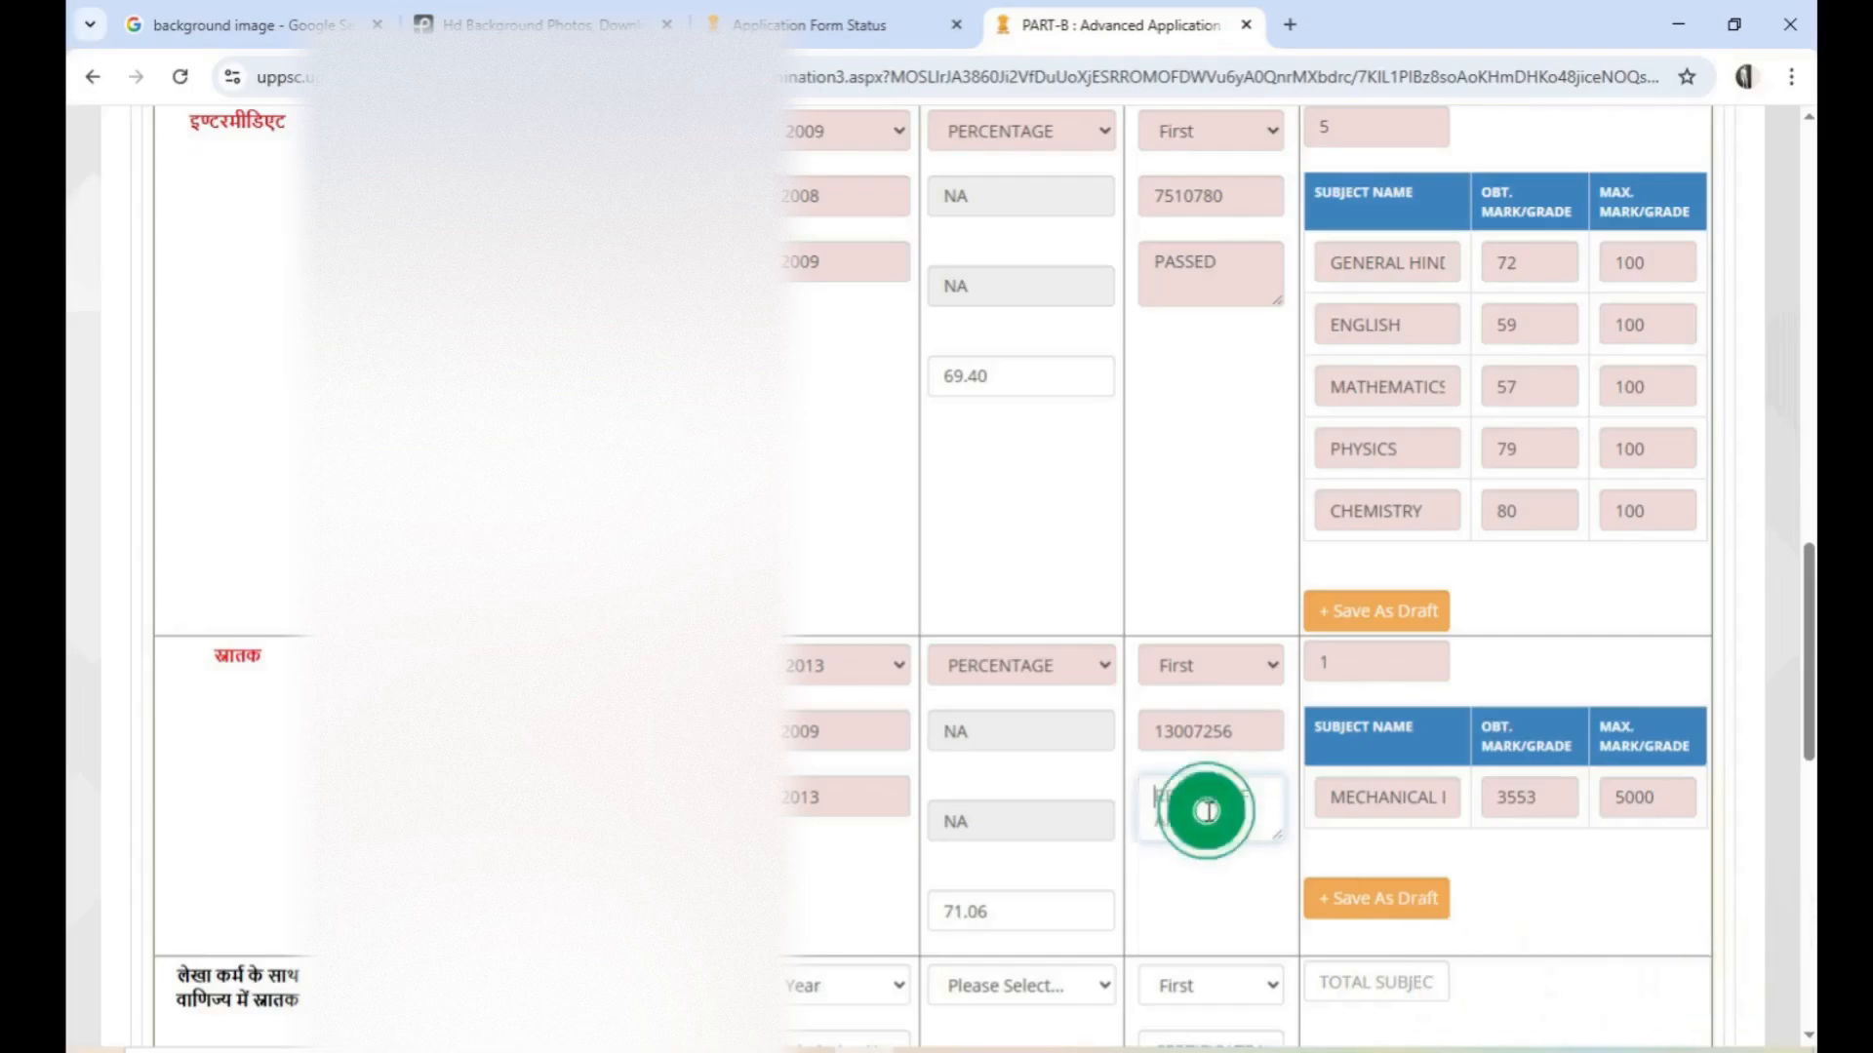
text(PASSED)
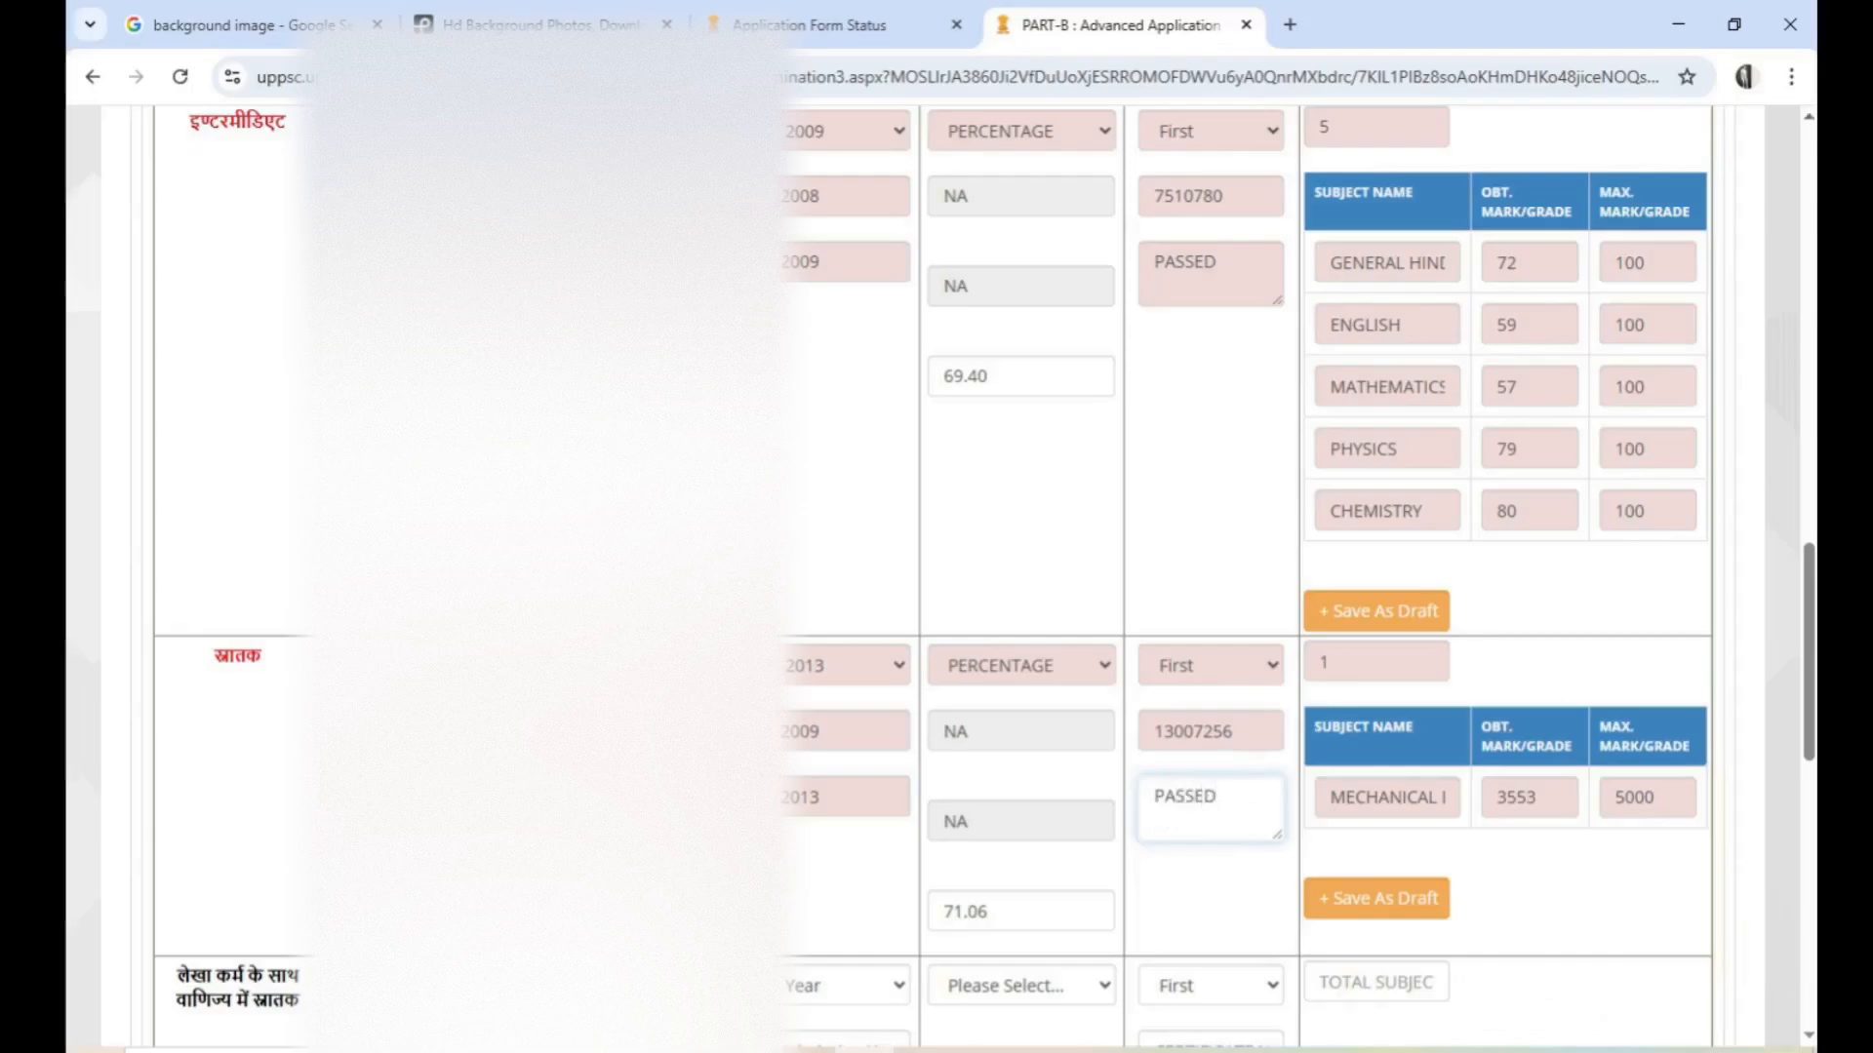
click(1383, 910)
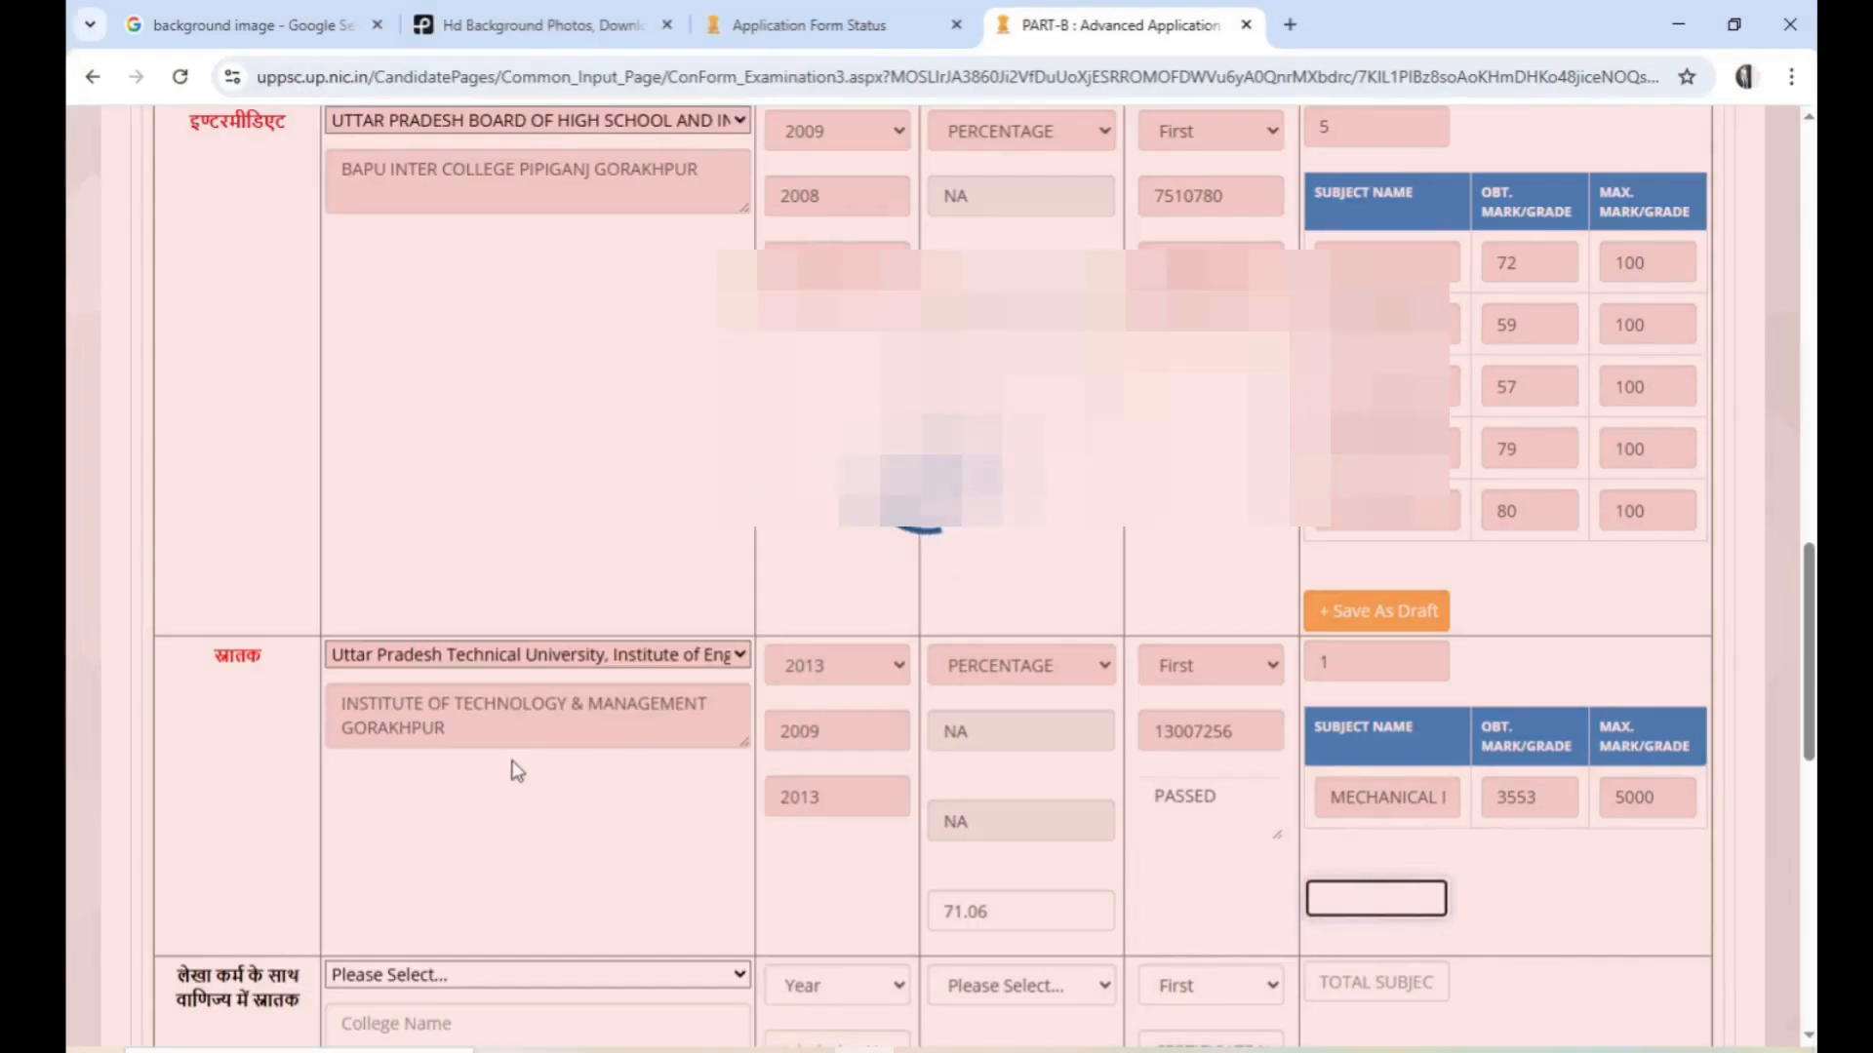
Look over the remaining qualification rows below graduation and dismiss the save notification
scroll(430, 728, down, 4)
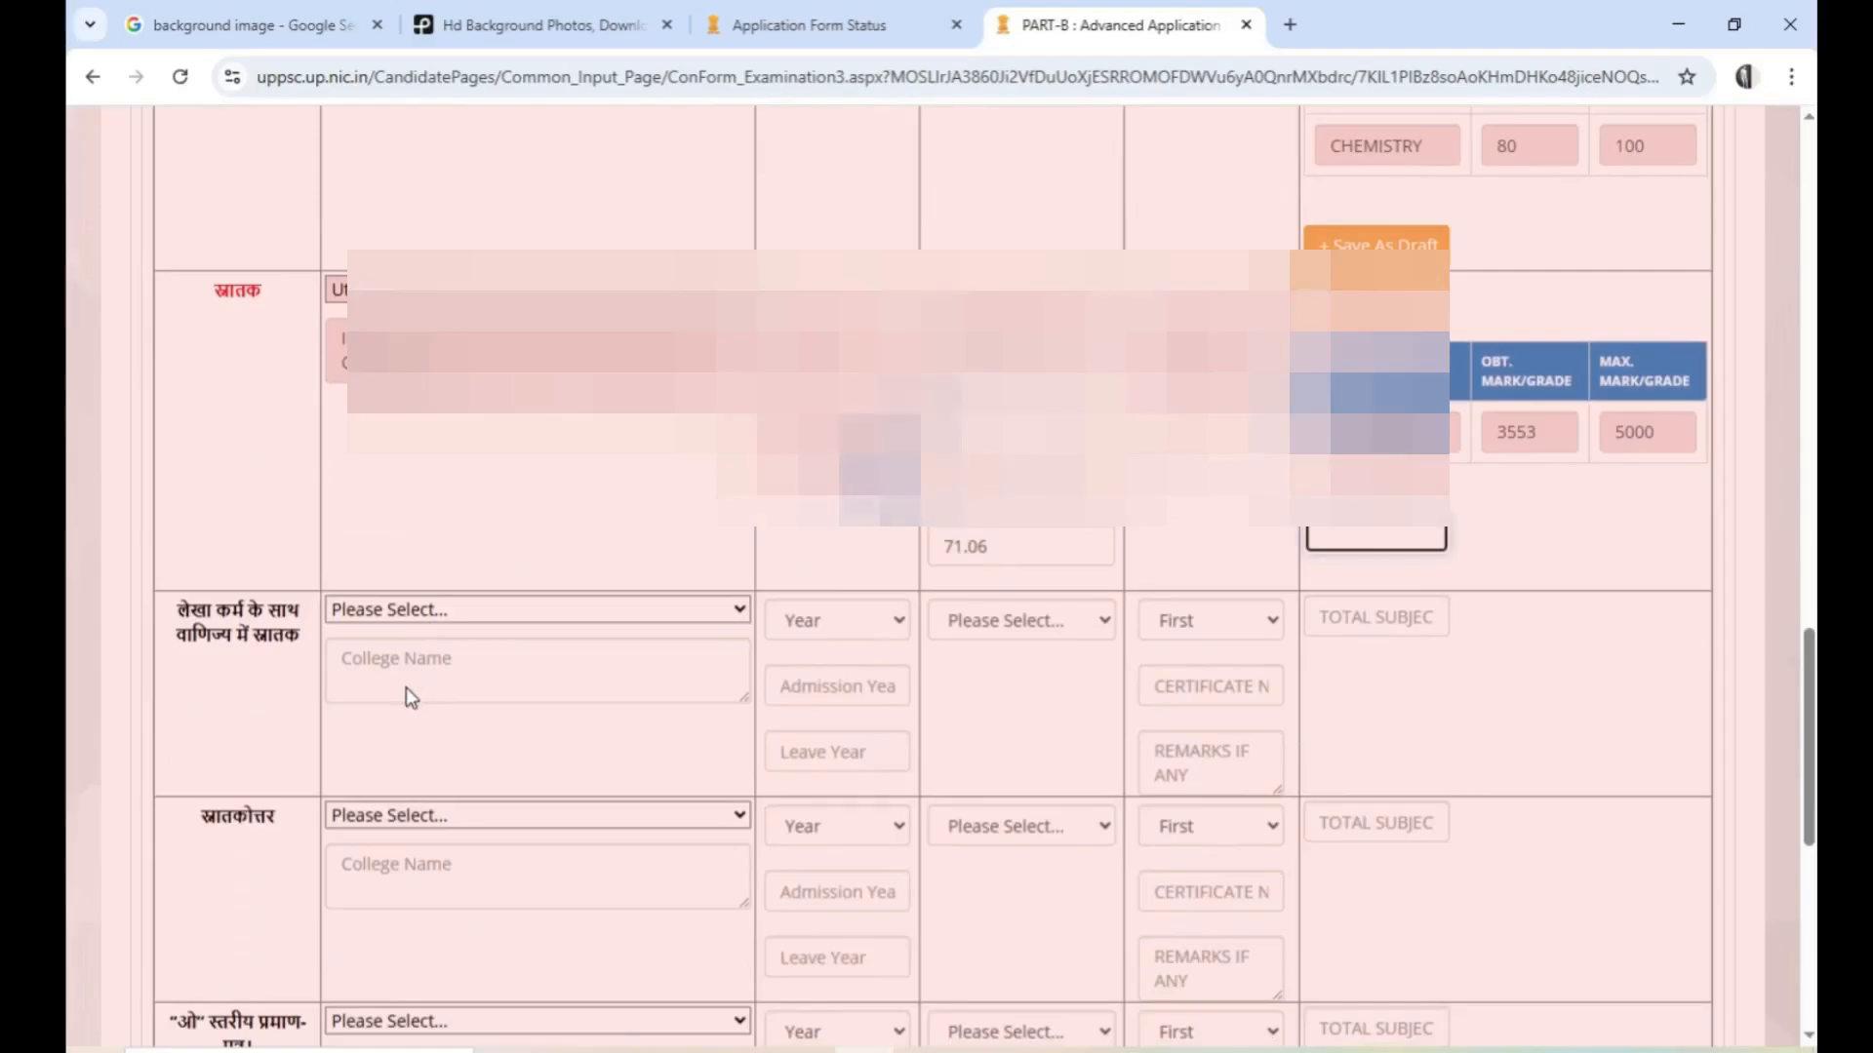
scroll(406, 687, down, 3)
scroll(283, 759, down, 3)
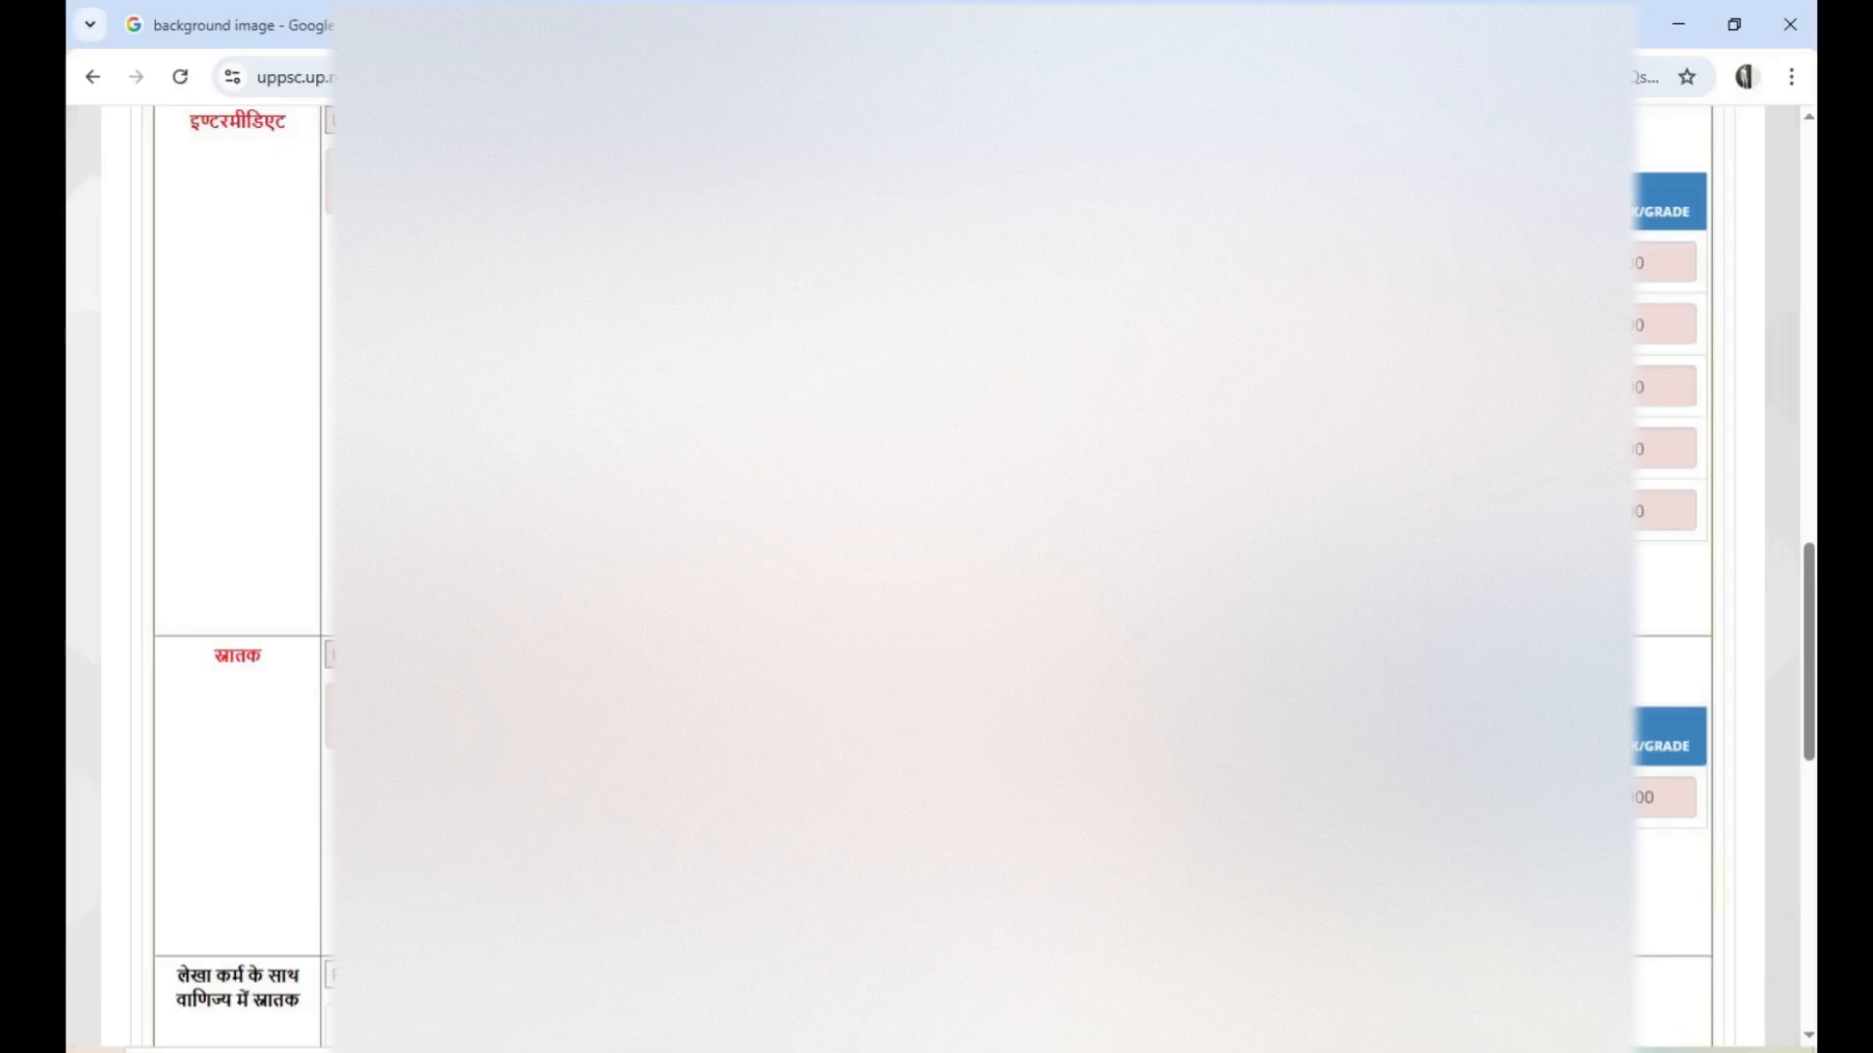
scroll(1713, 909, down, 5)
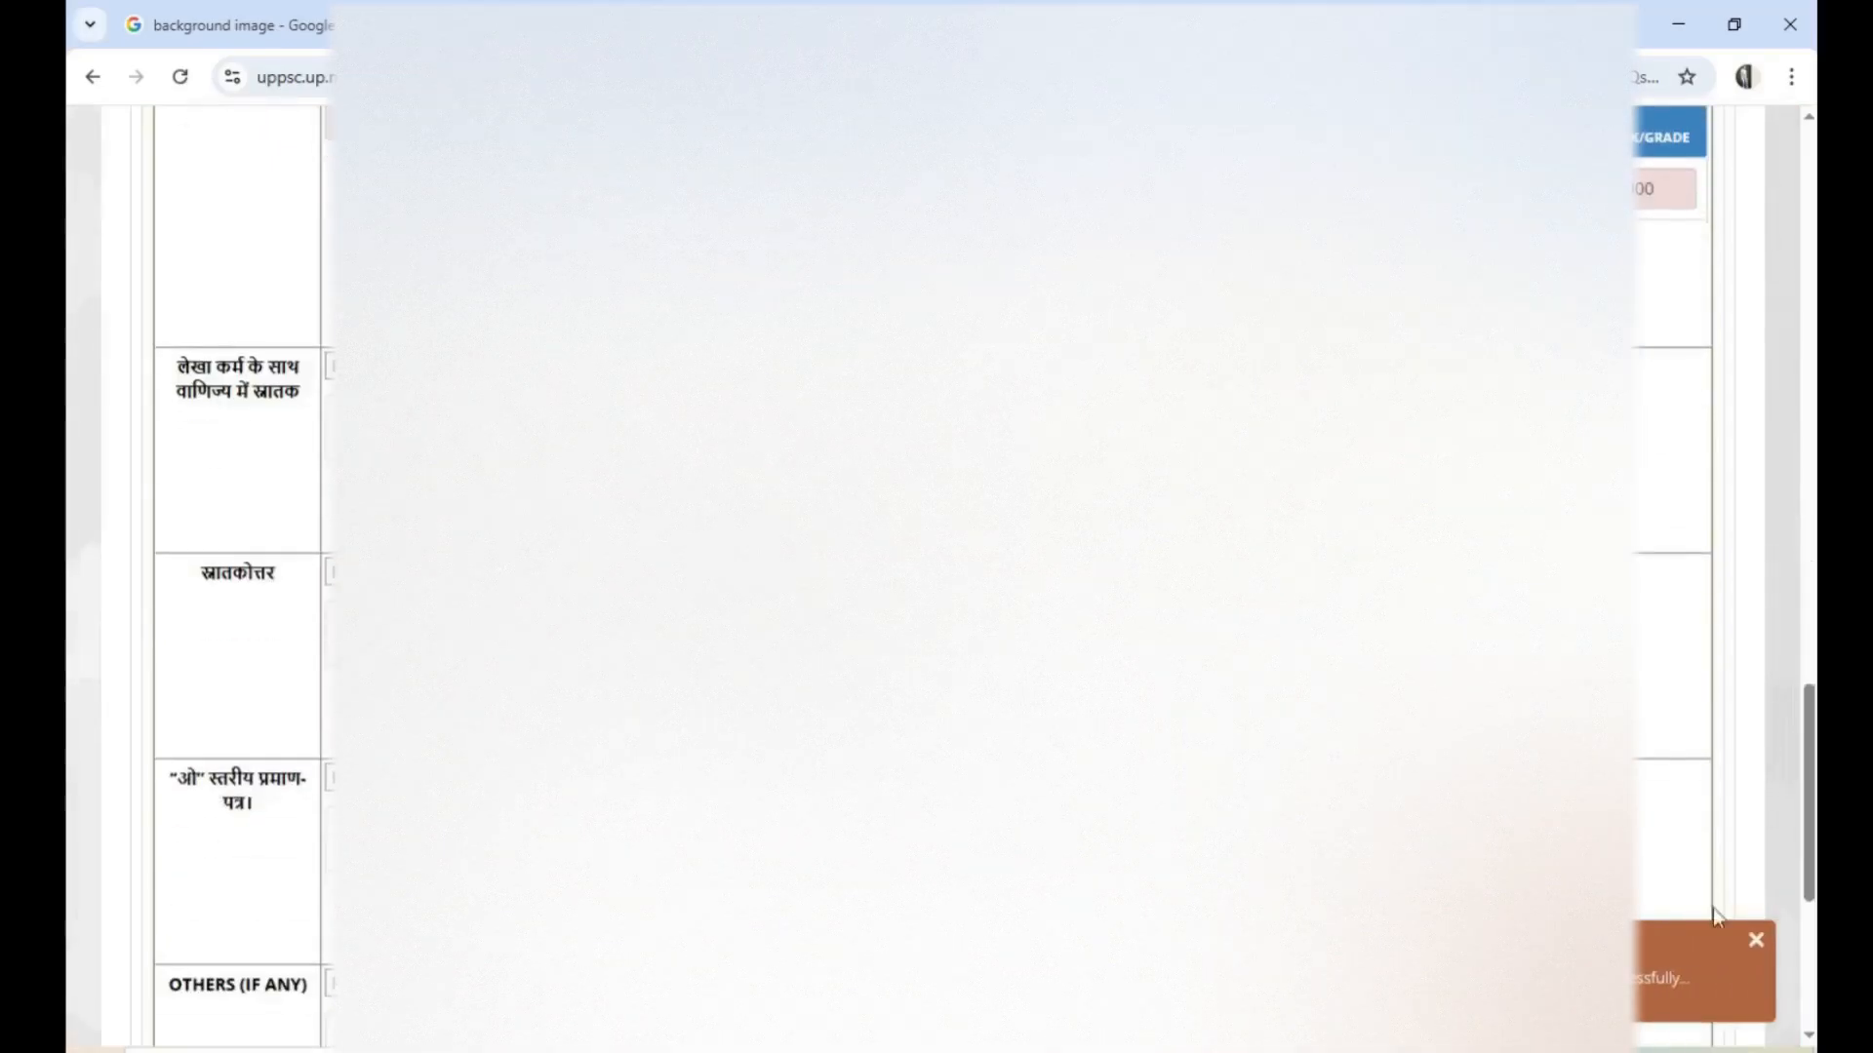
click(1757, 943)
scroll(1760, 954, down, 4)
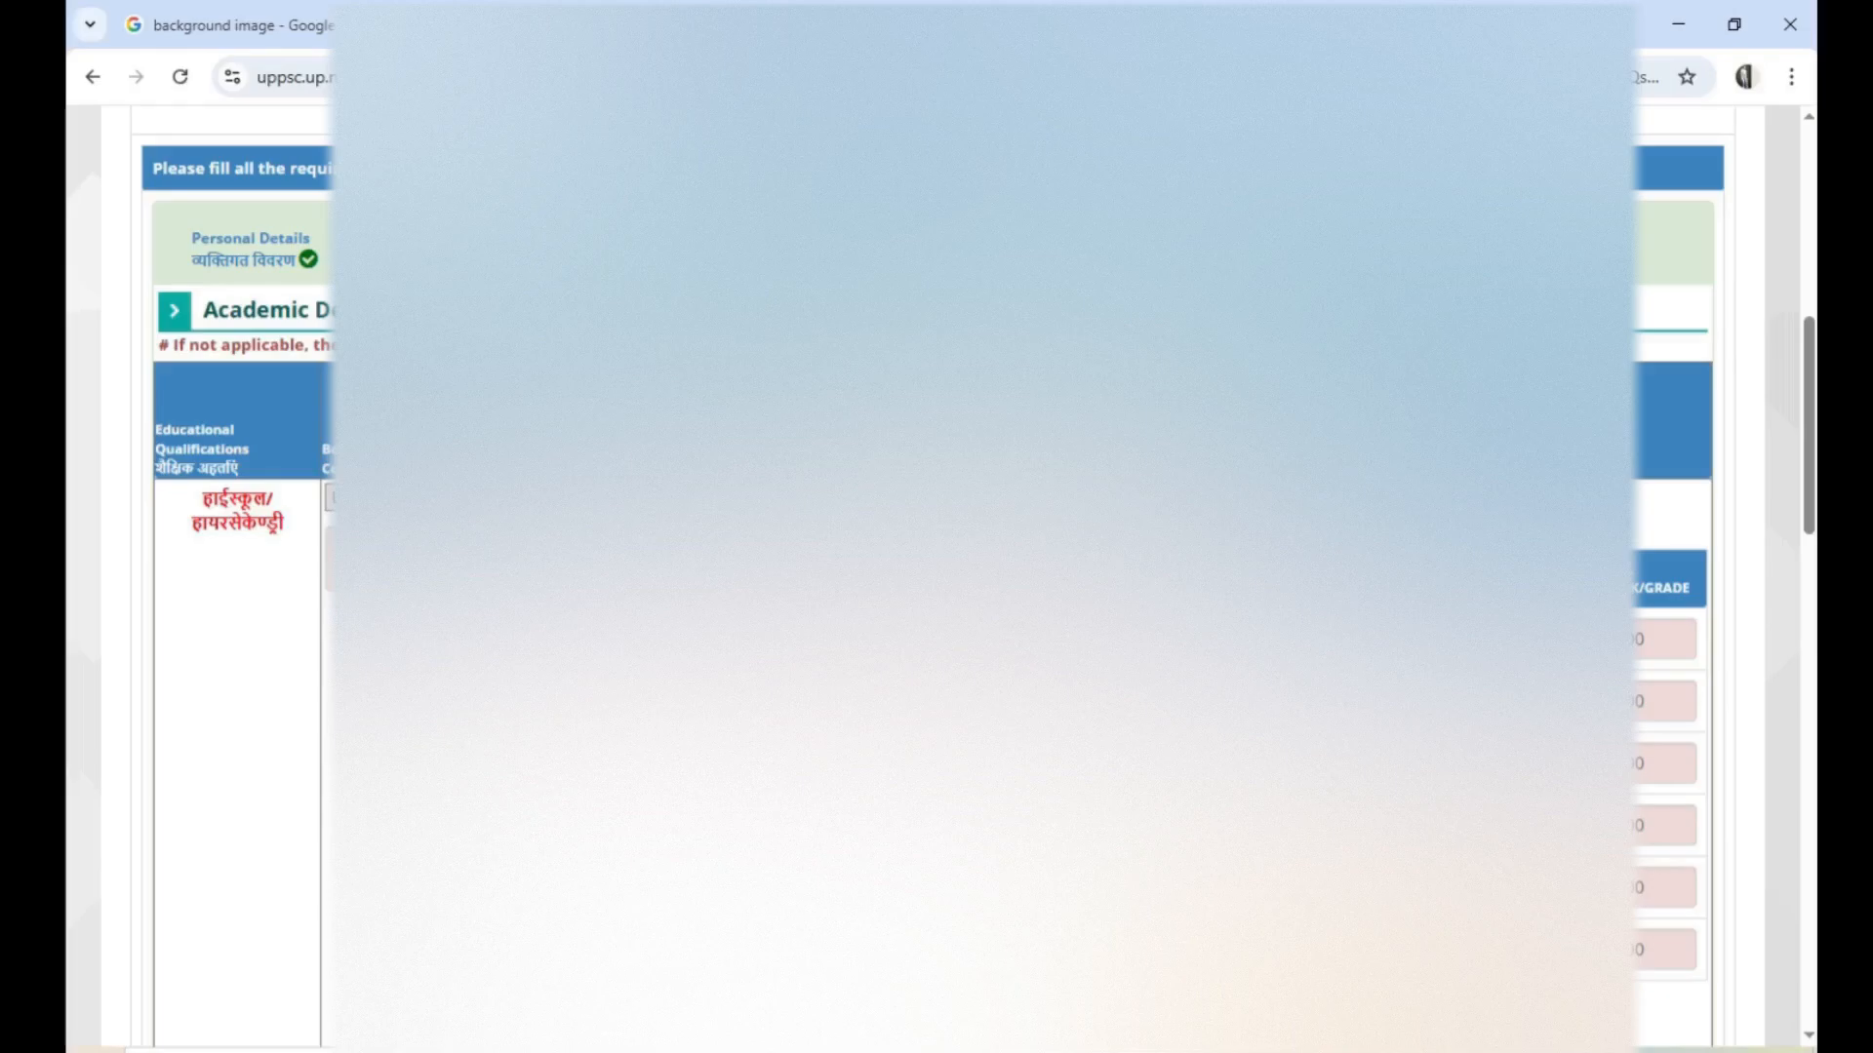
Look over the filled academic details from the high school row down to the OTHERS (IF ANY) row
scroll(937, 575, down, 3)
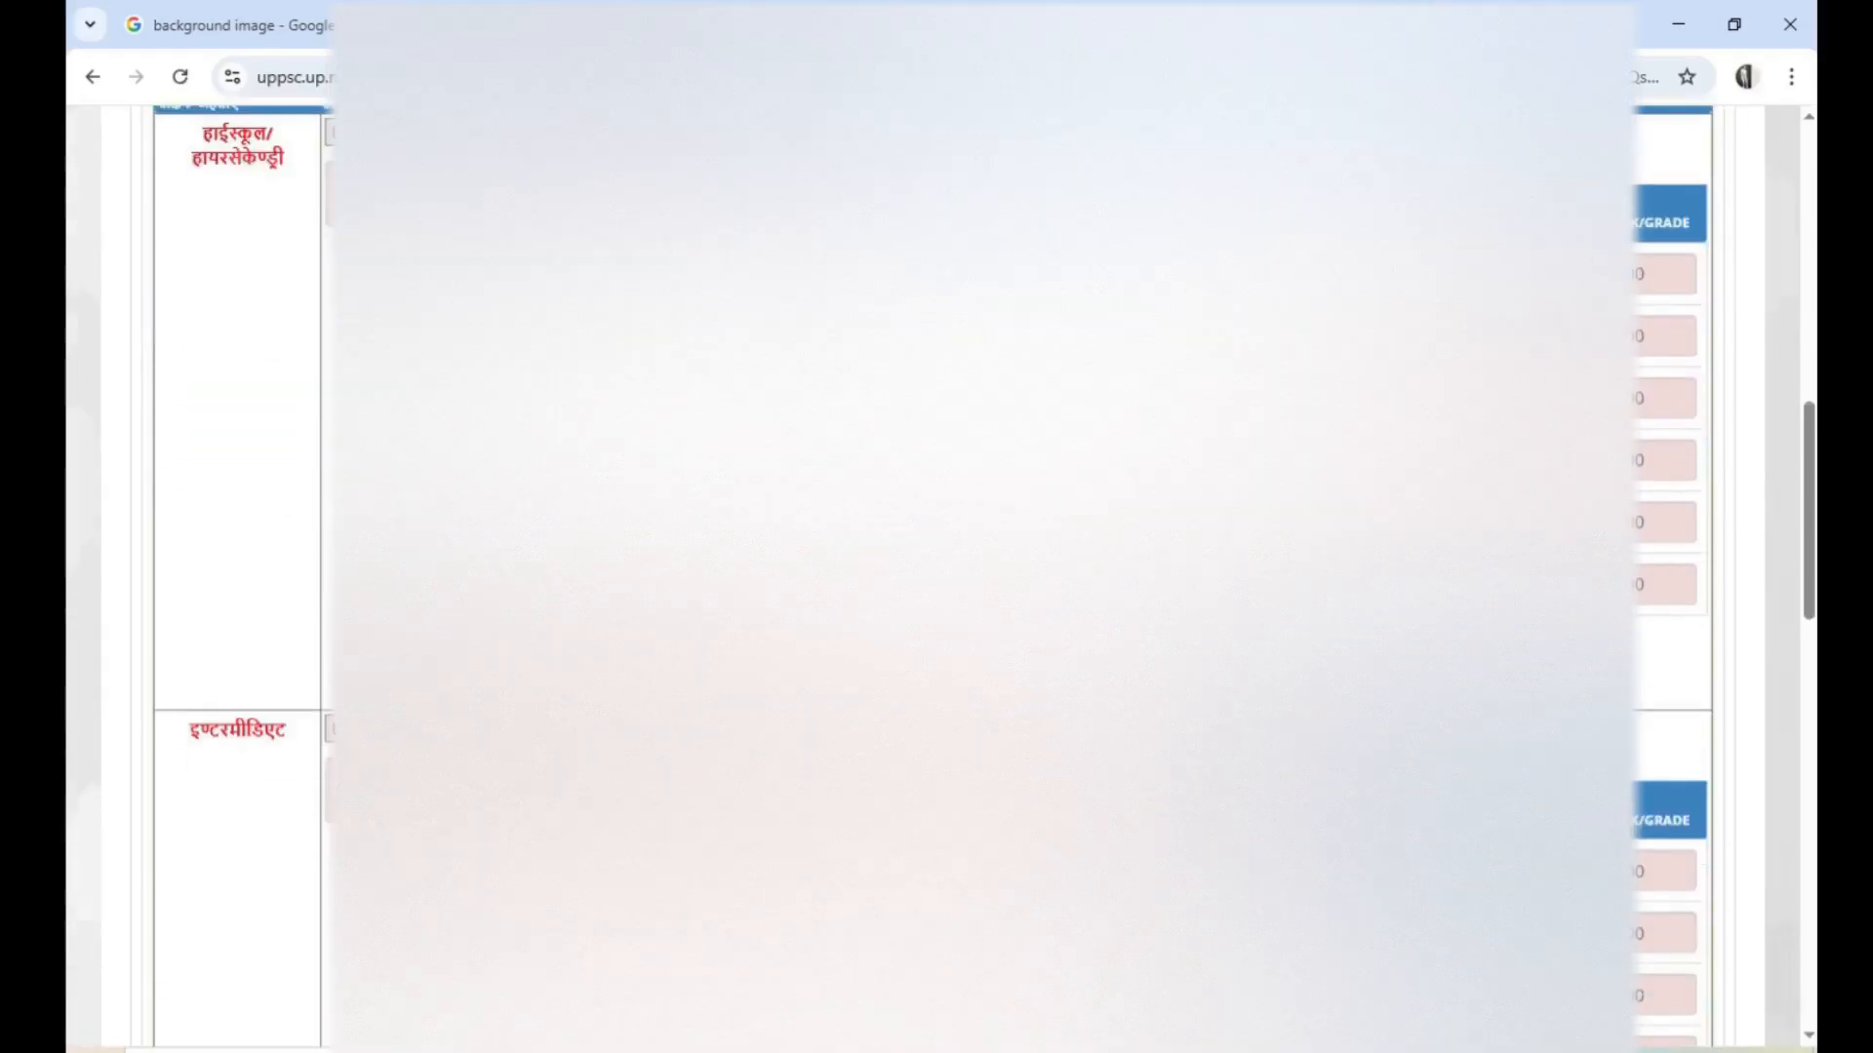
scroll(937, 576, down, 2)
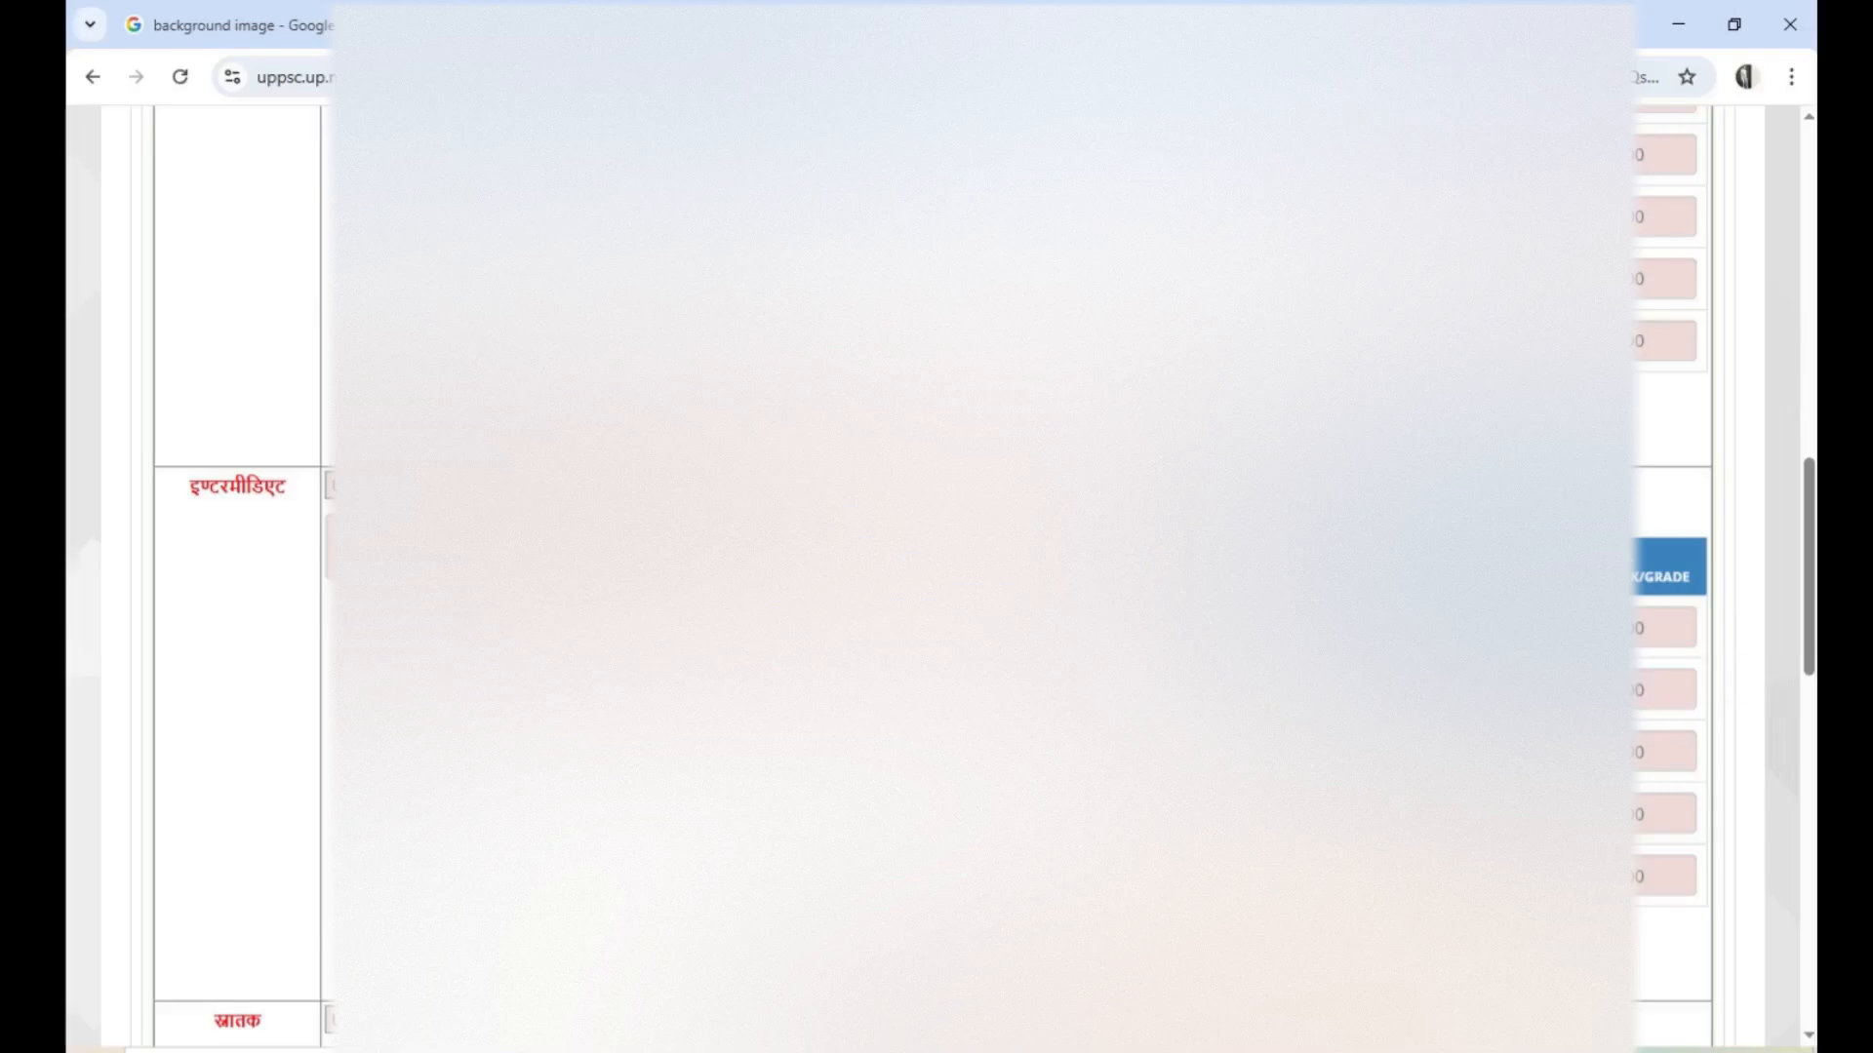
scroll(237, 586, down, 6)
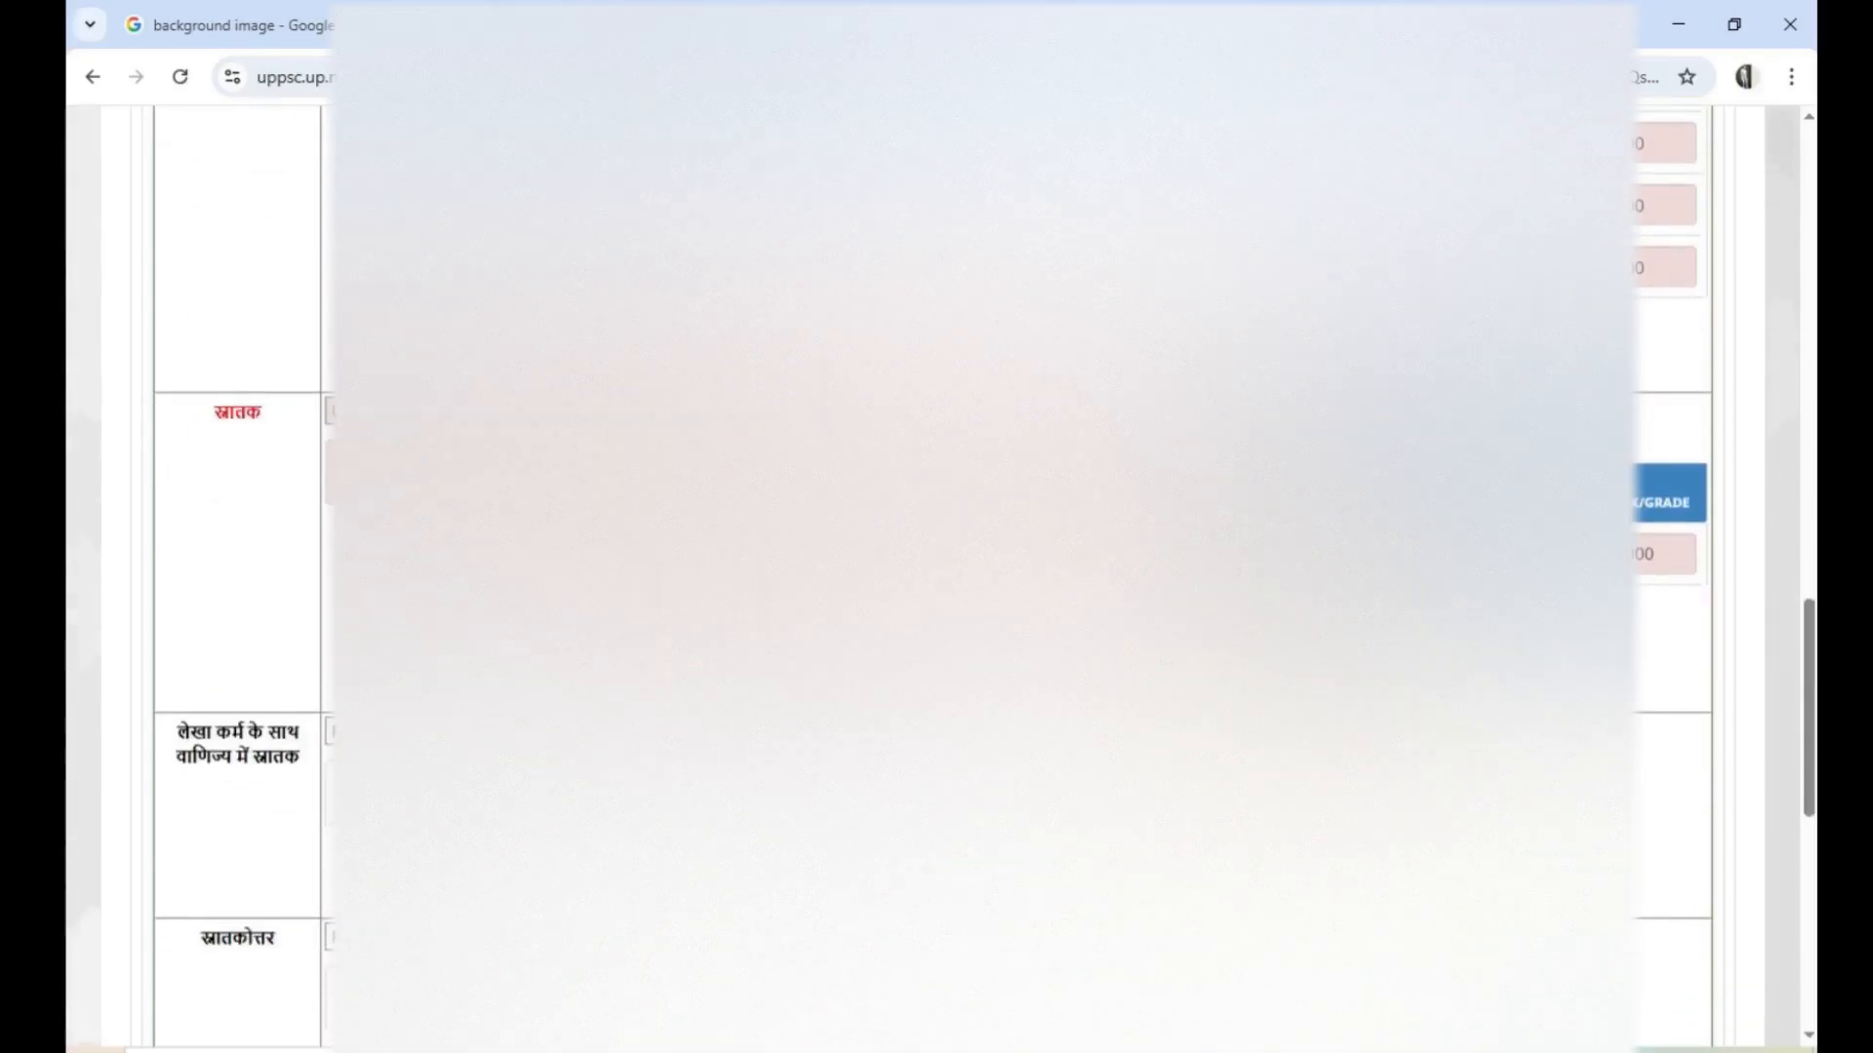
scroll(276, 594, down, 9)
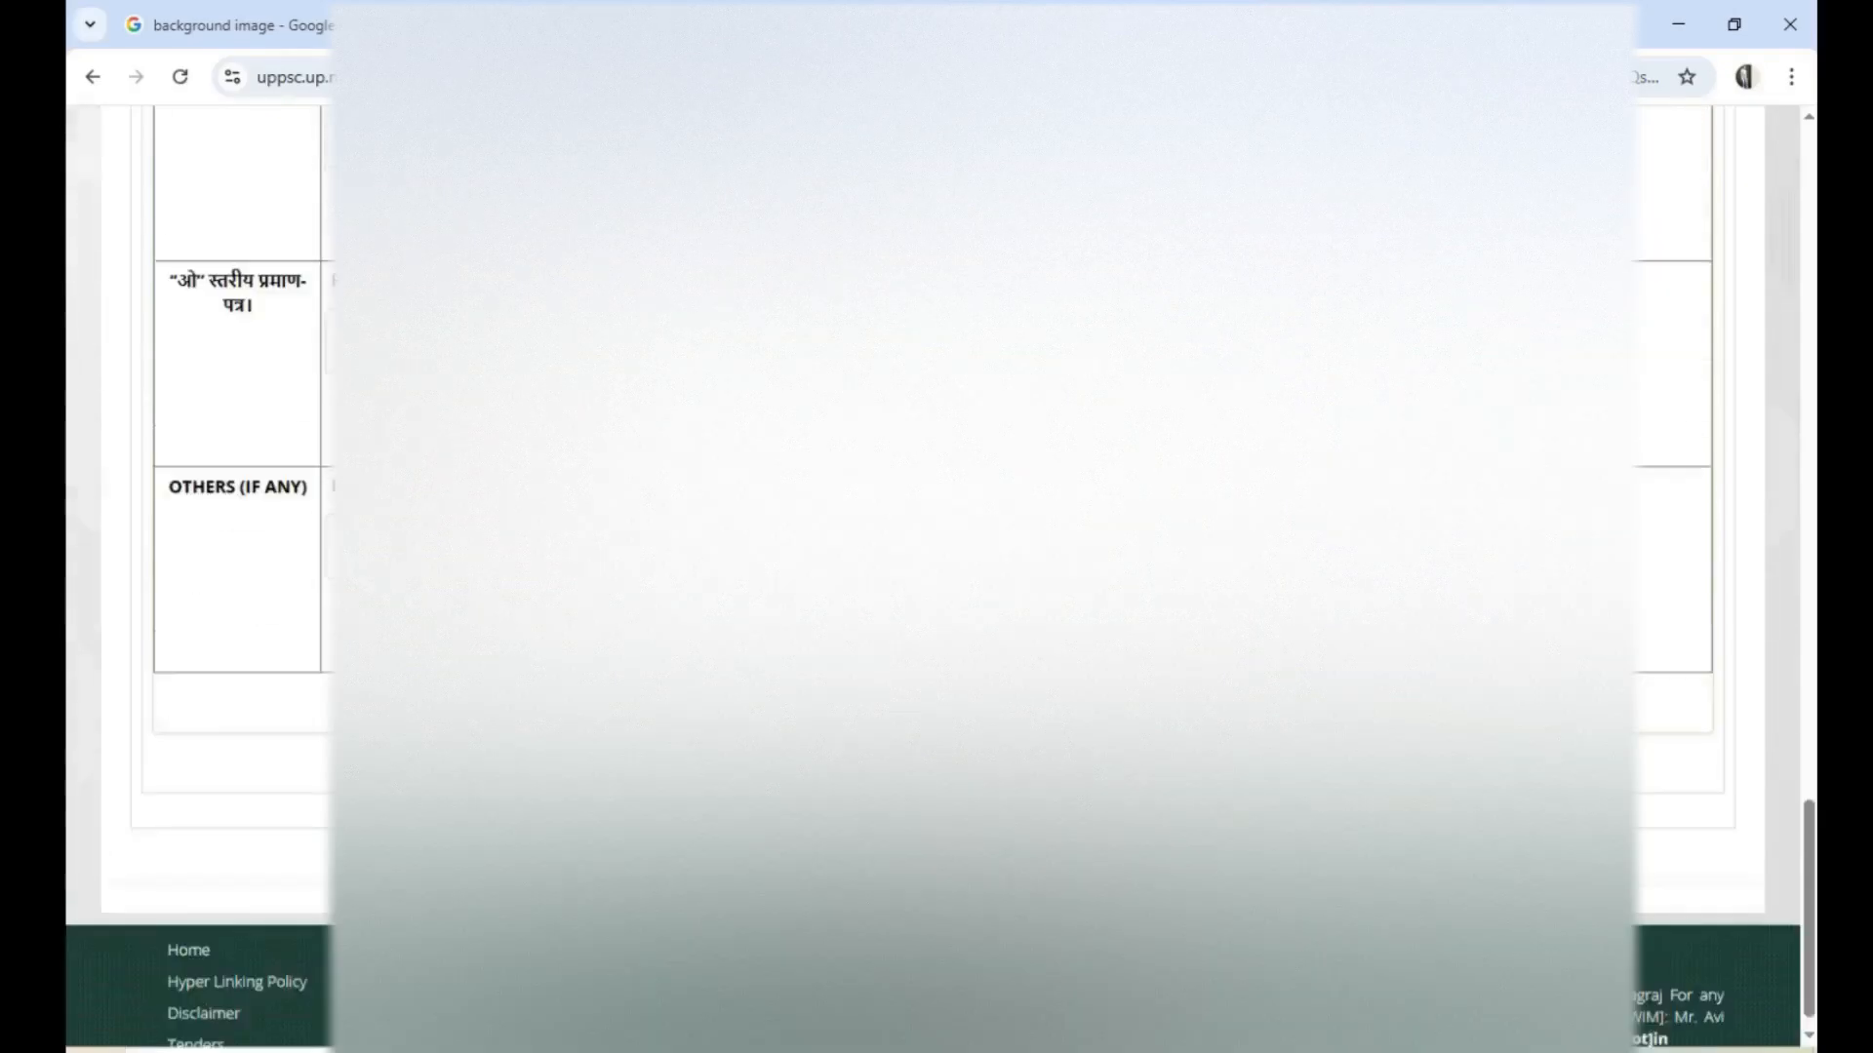
scroll(933, 575, down, 1)
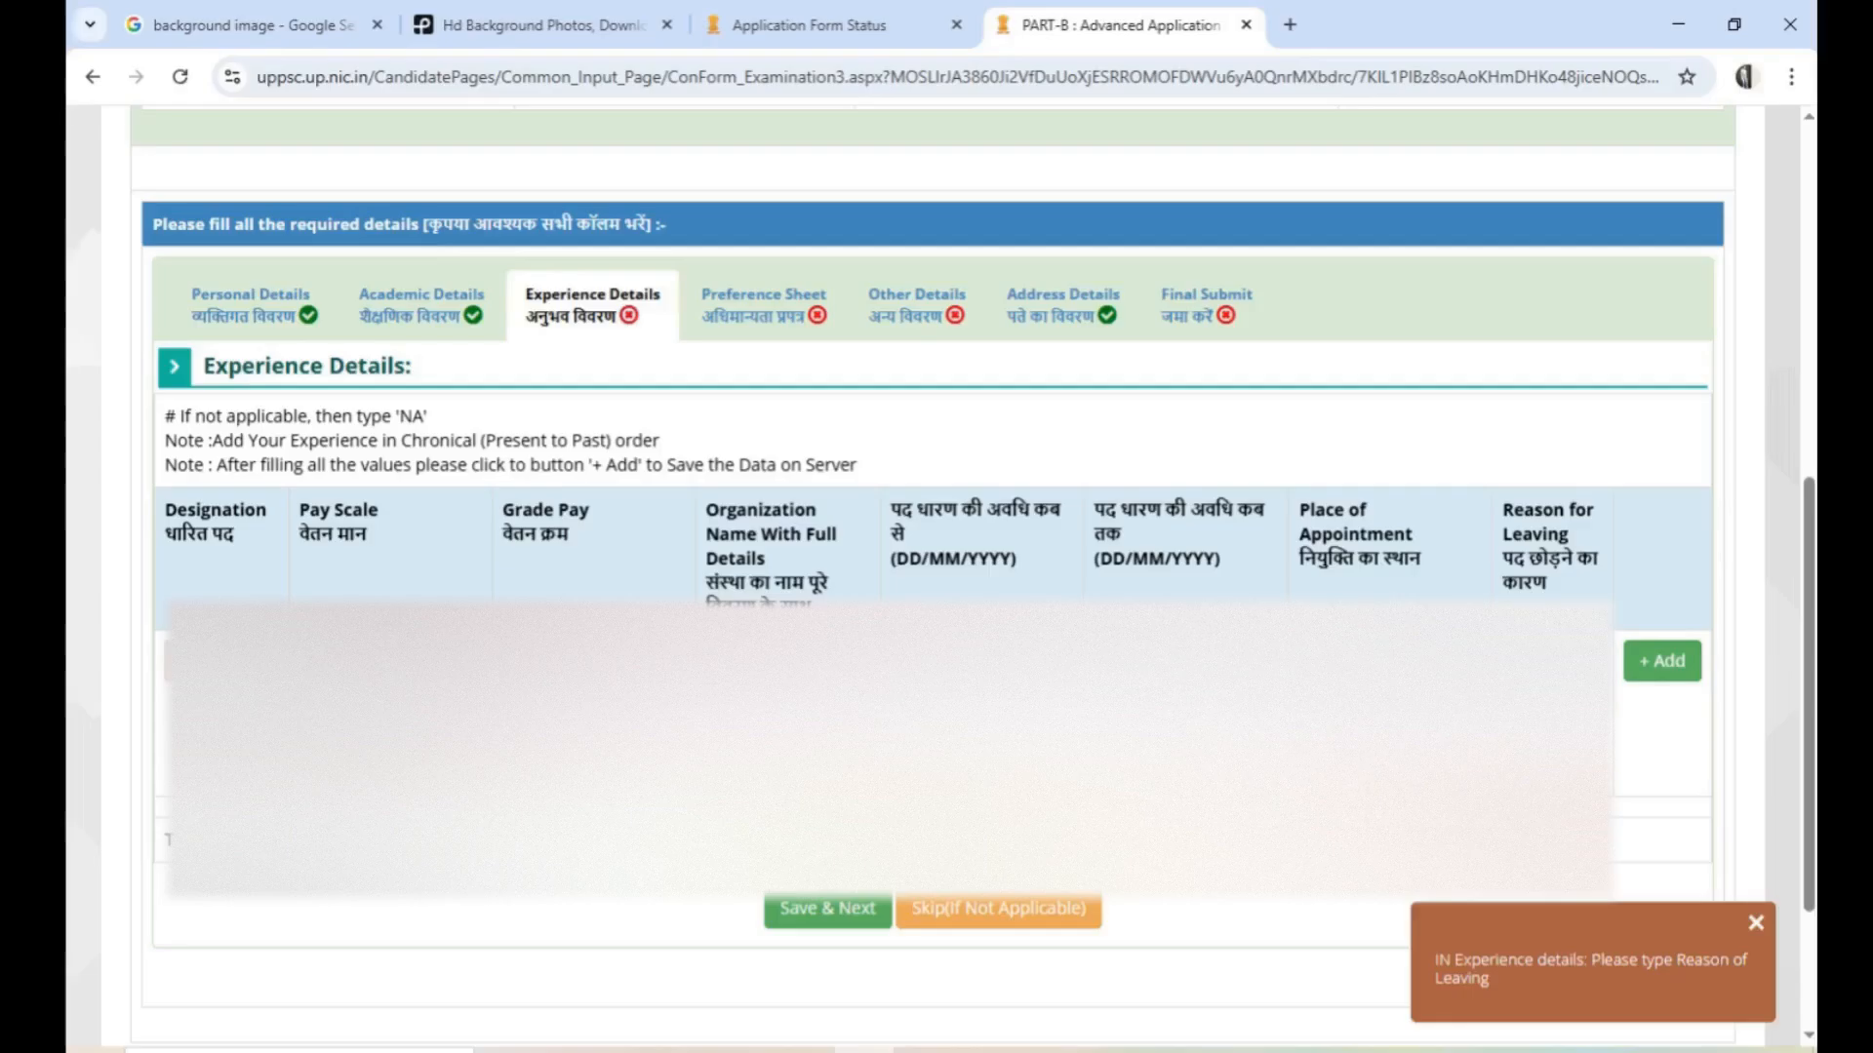
Add the completed work experience entry, save the experience details and continue to the preference sheet
click(1660, 663)
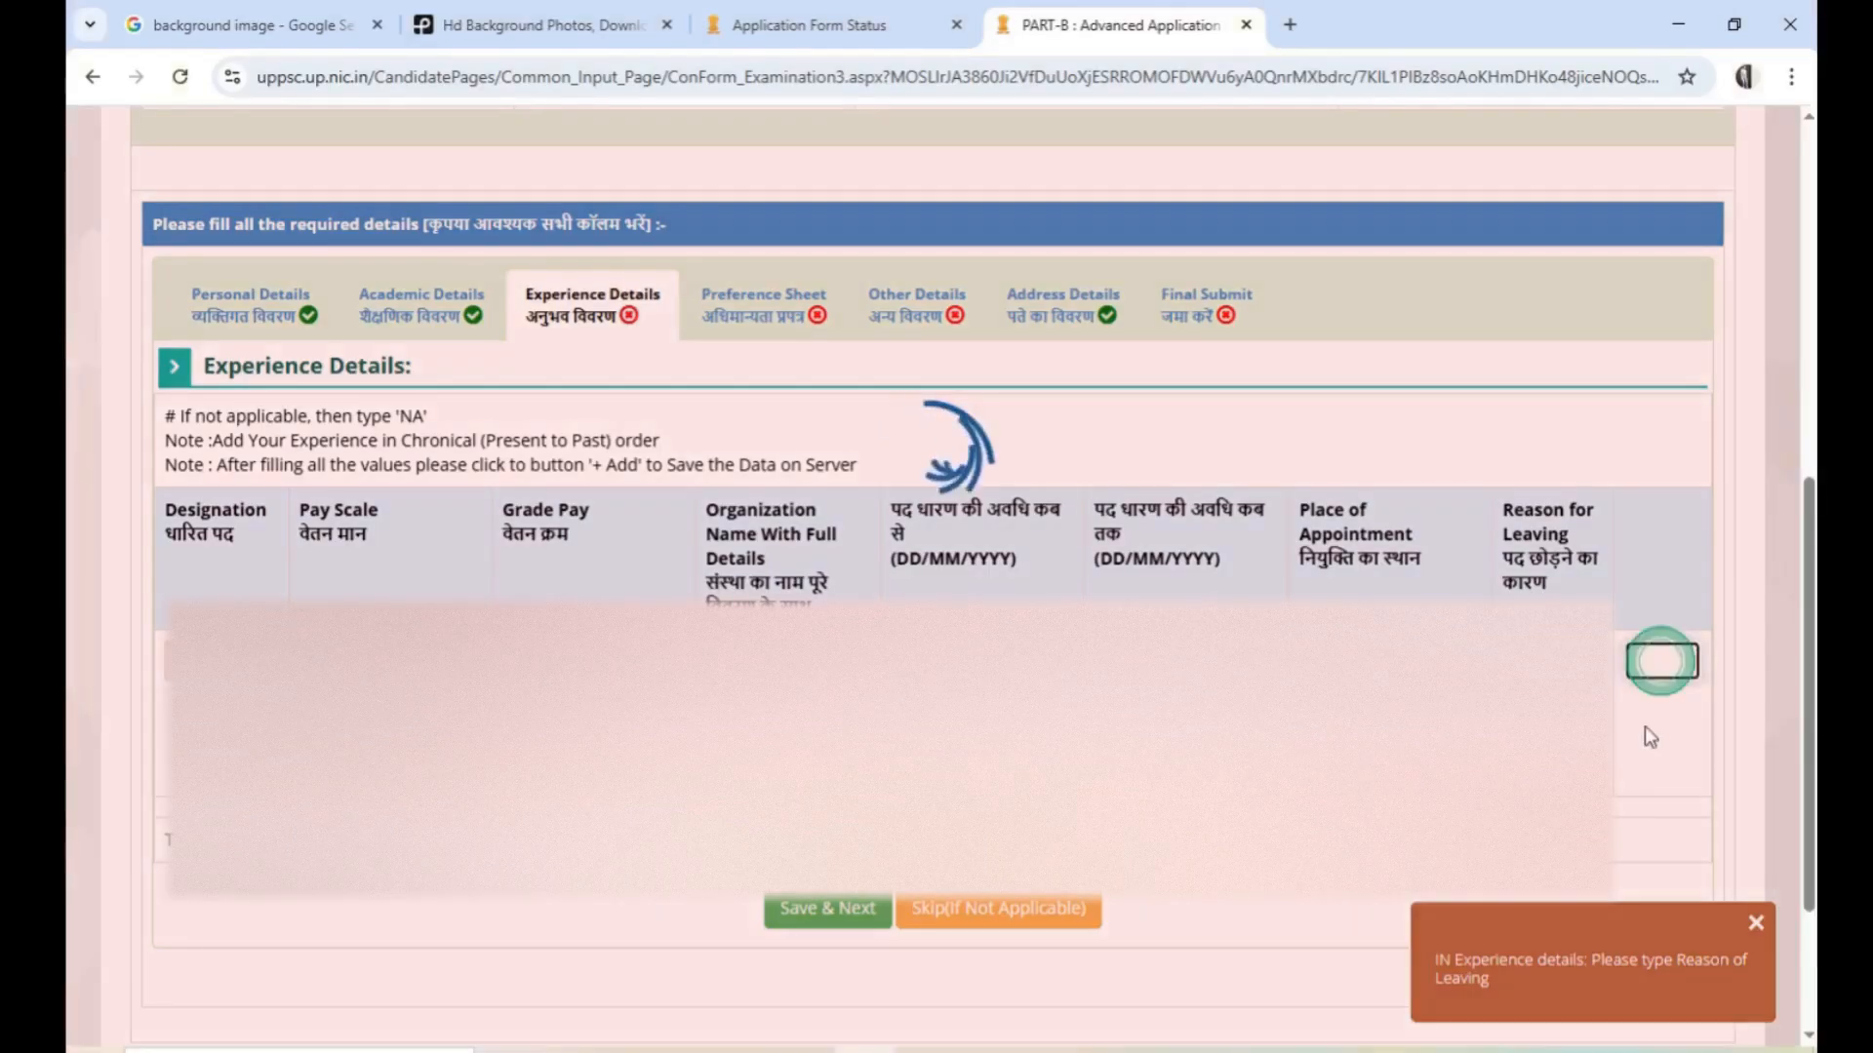
scroll(933, 578, down, 3)
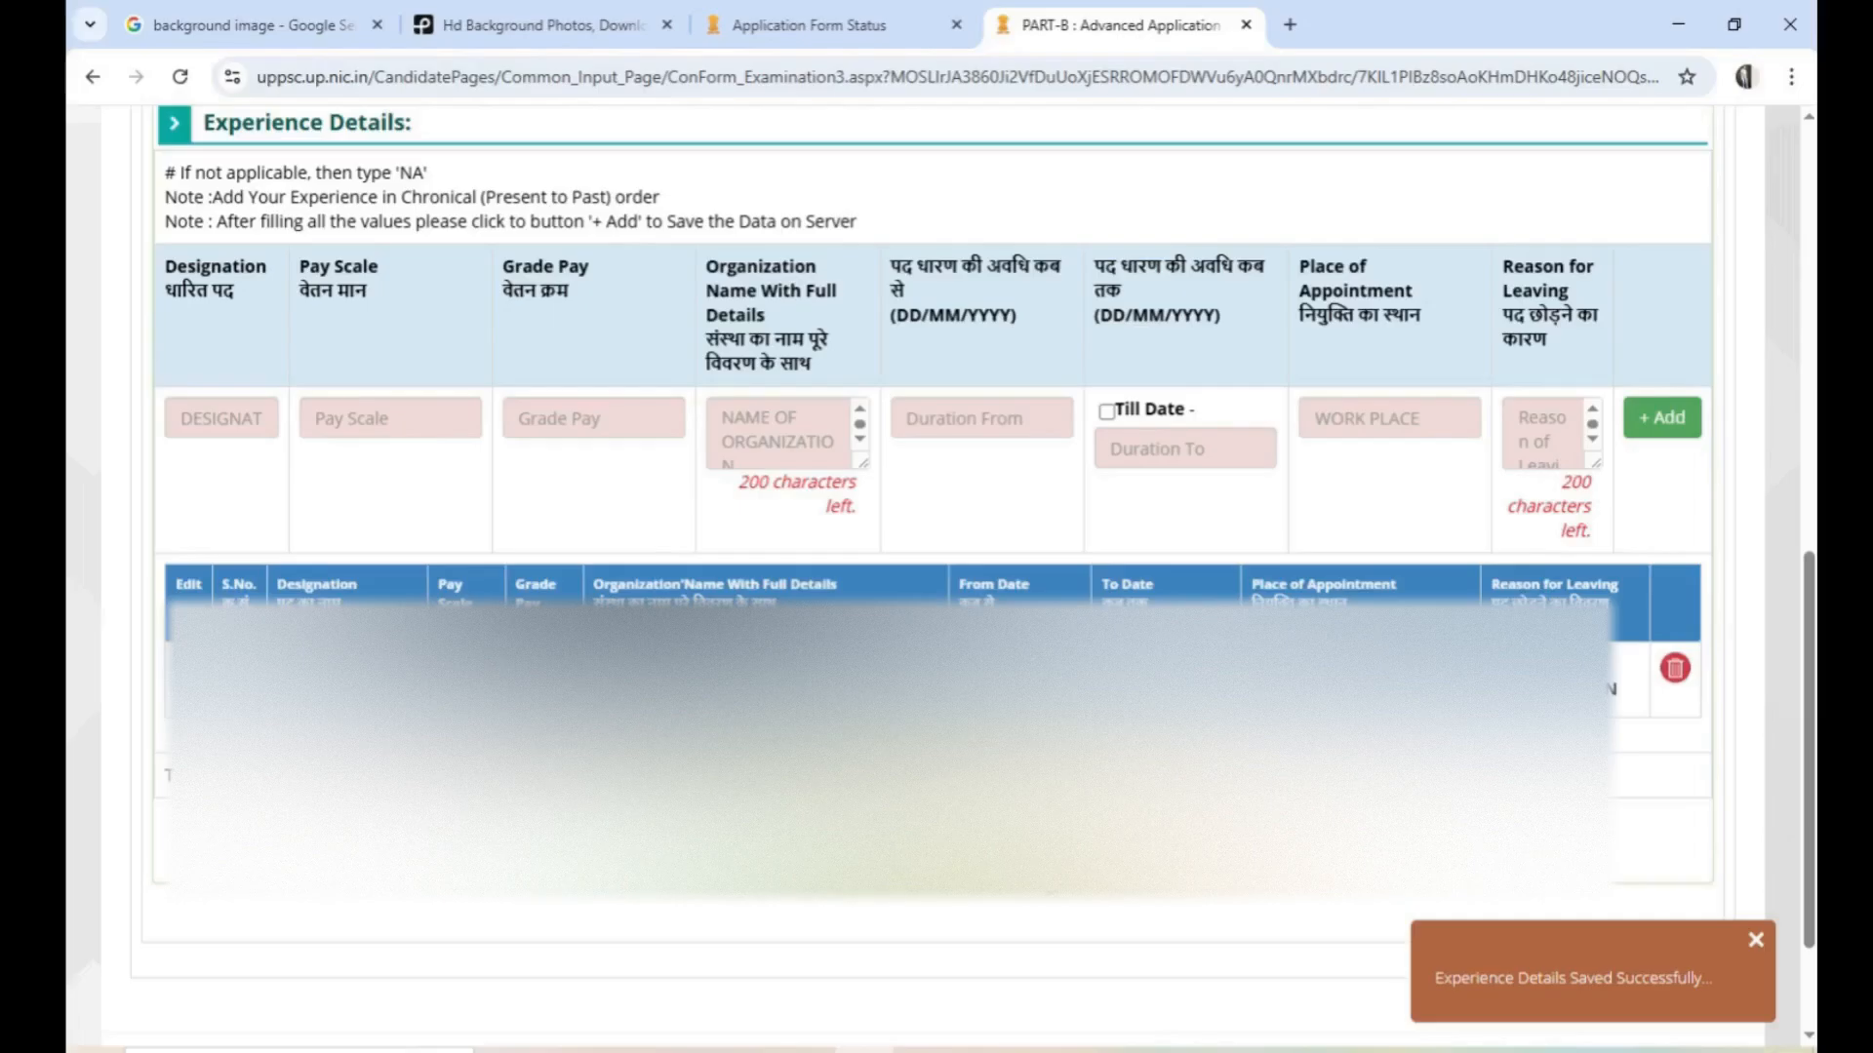
click(877, 840)
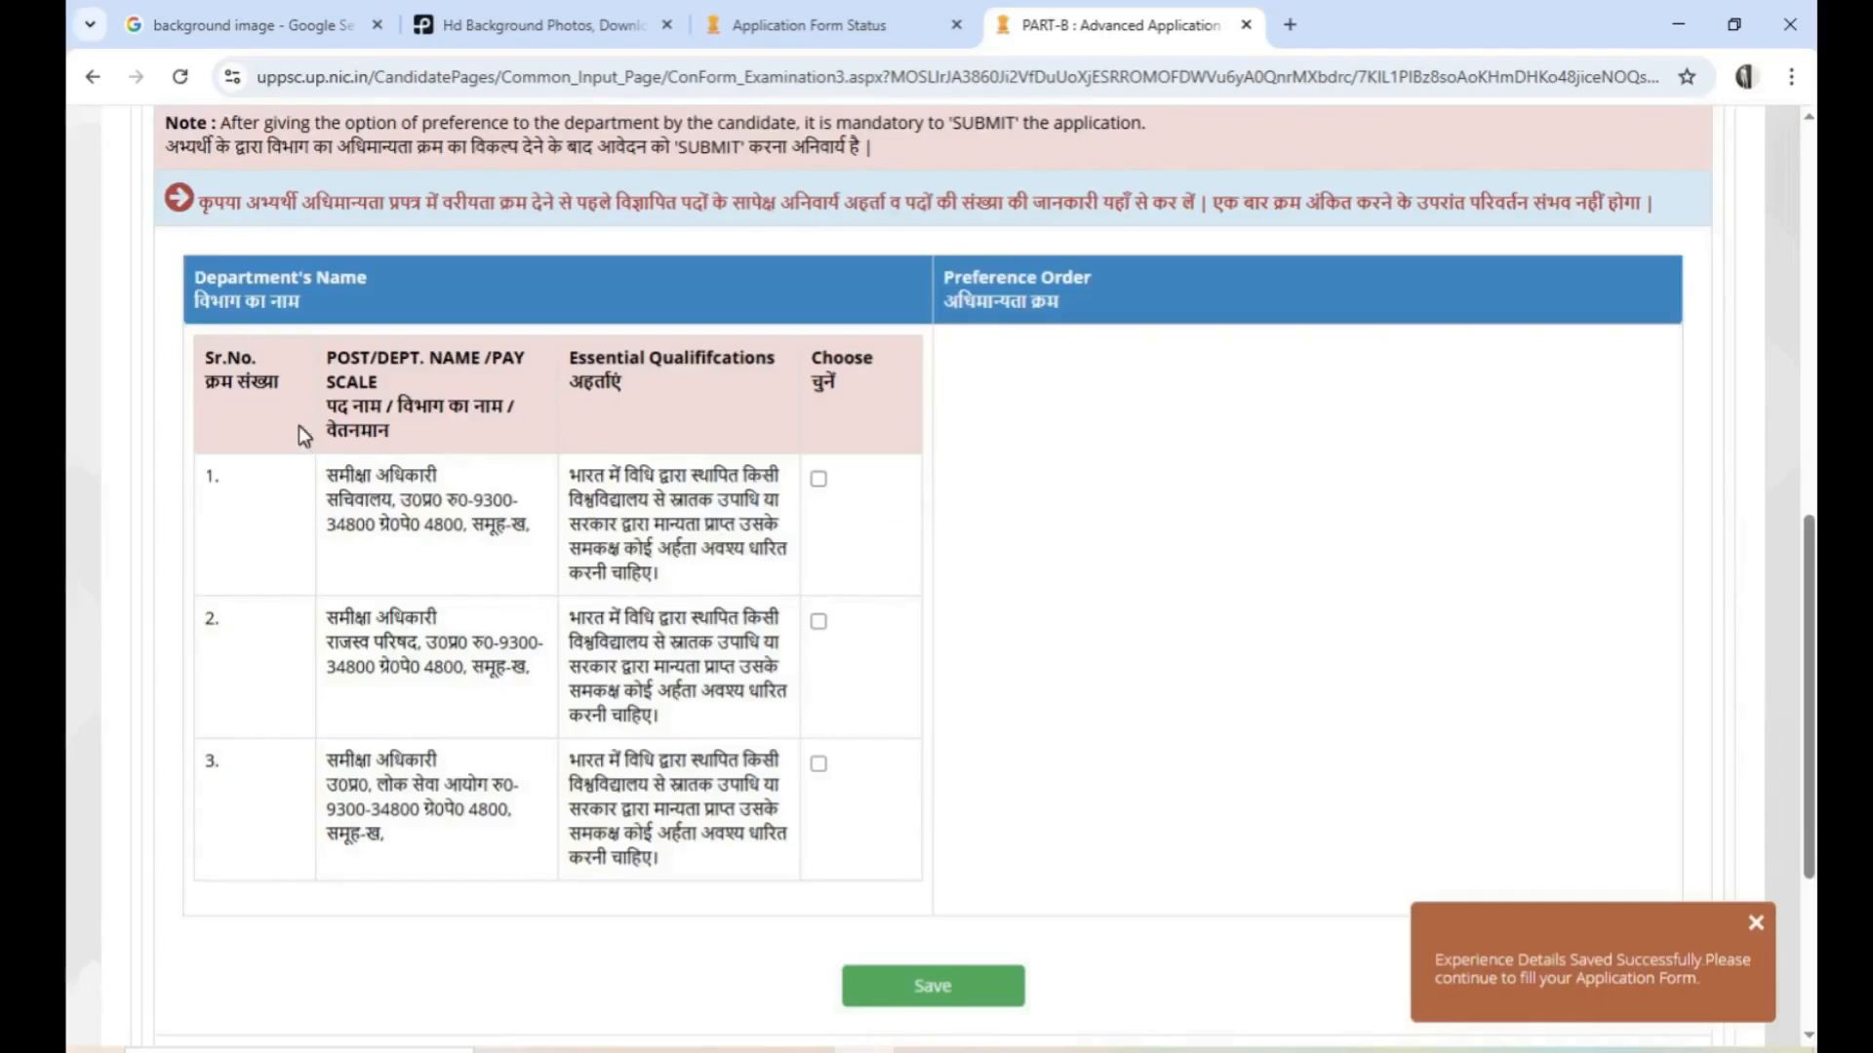
scroll(299, 425, up, 1)
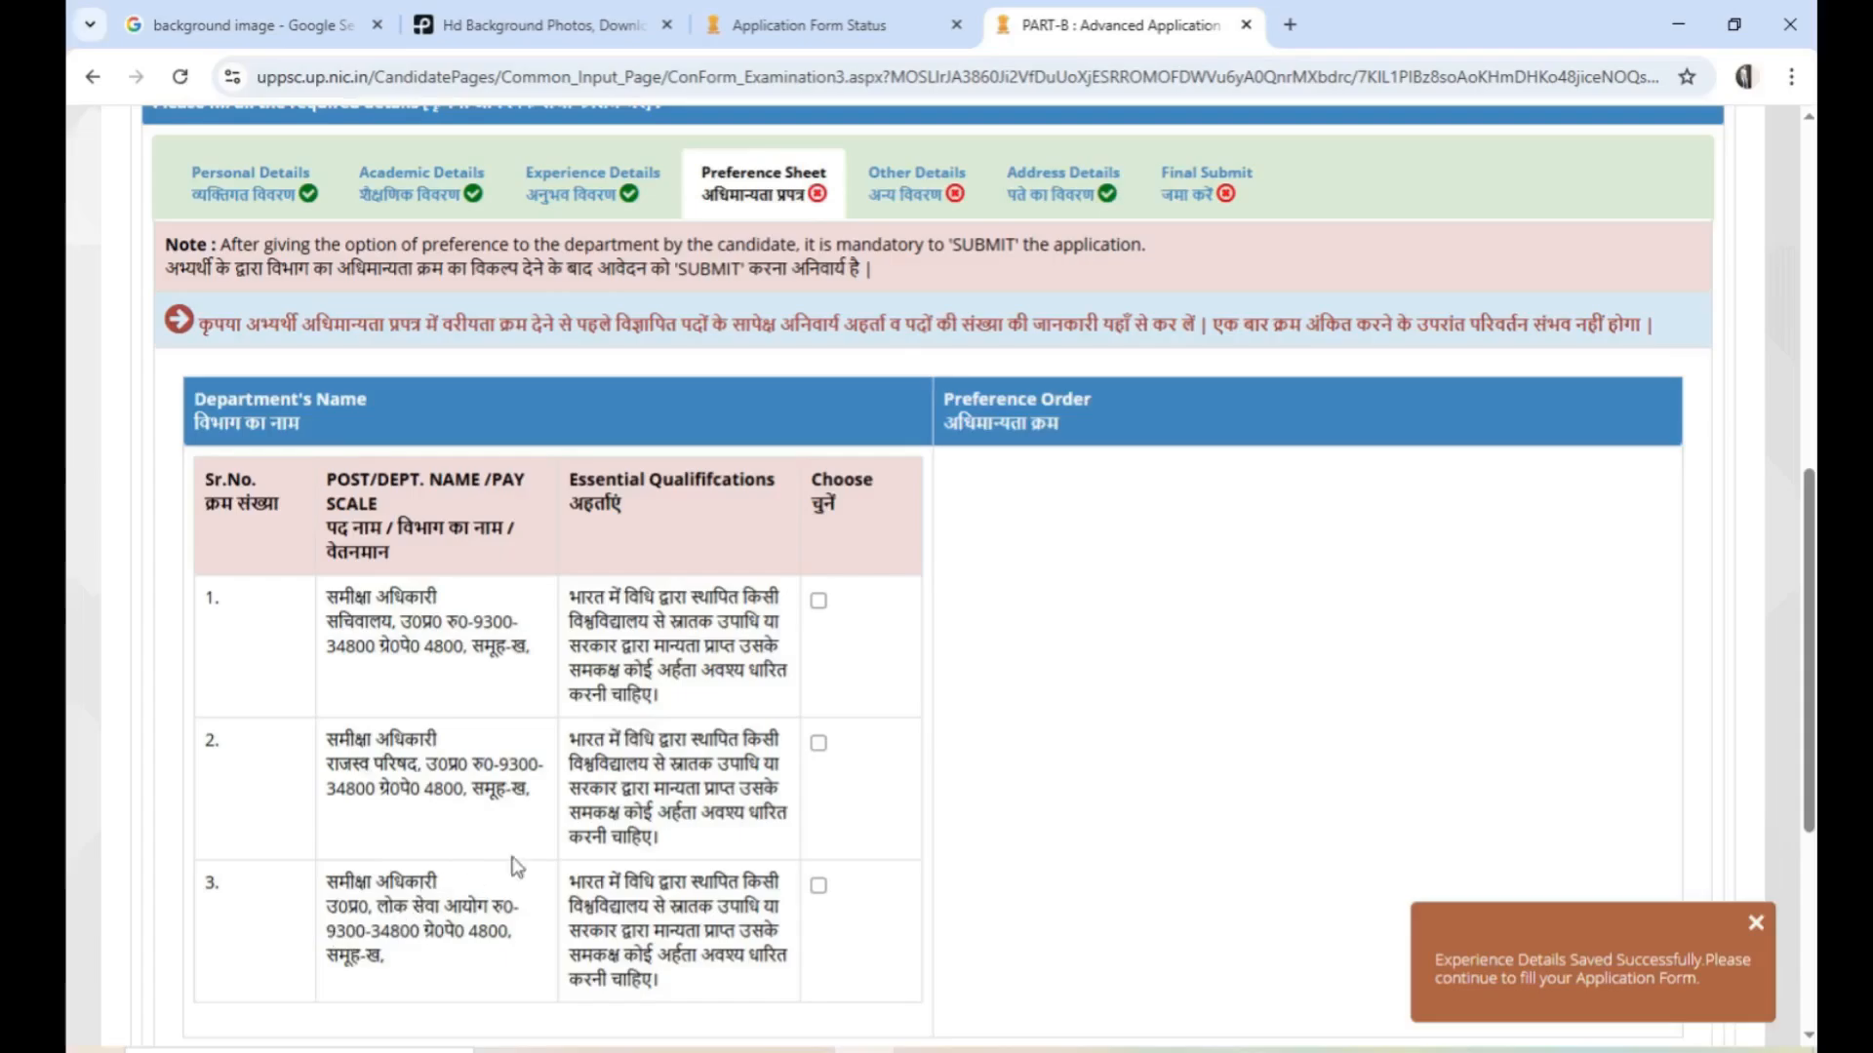
click(818, 601)
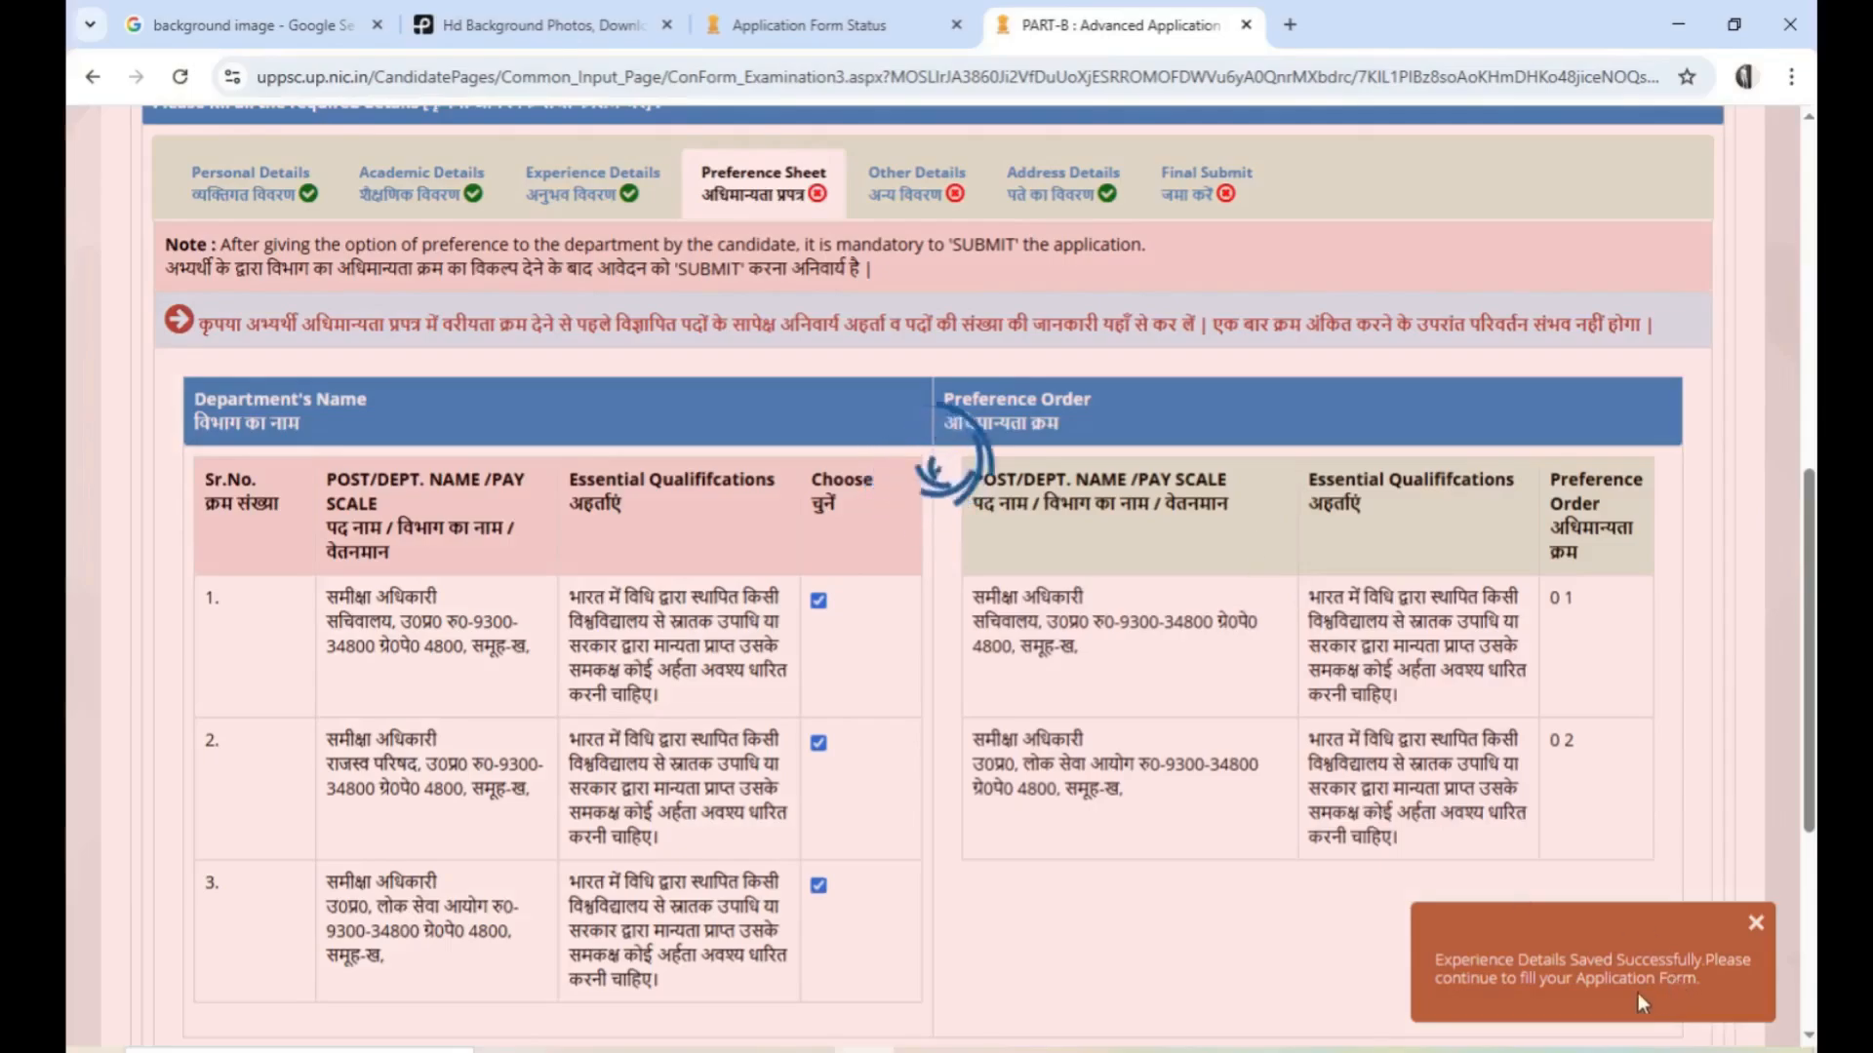
scroll(1409, 878, down, 2)
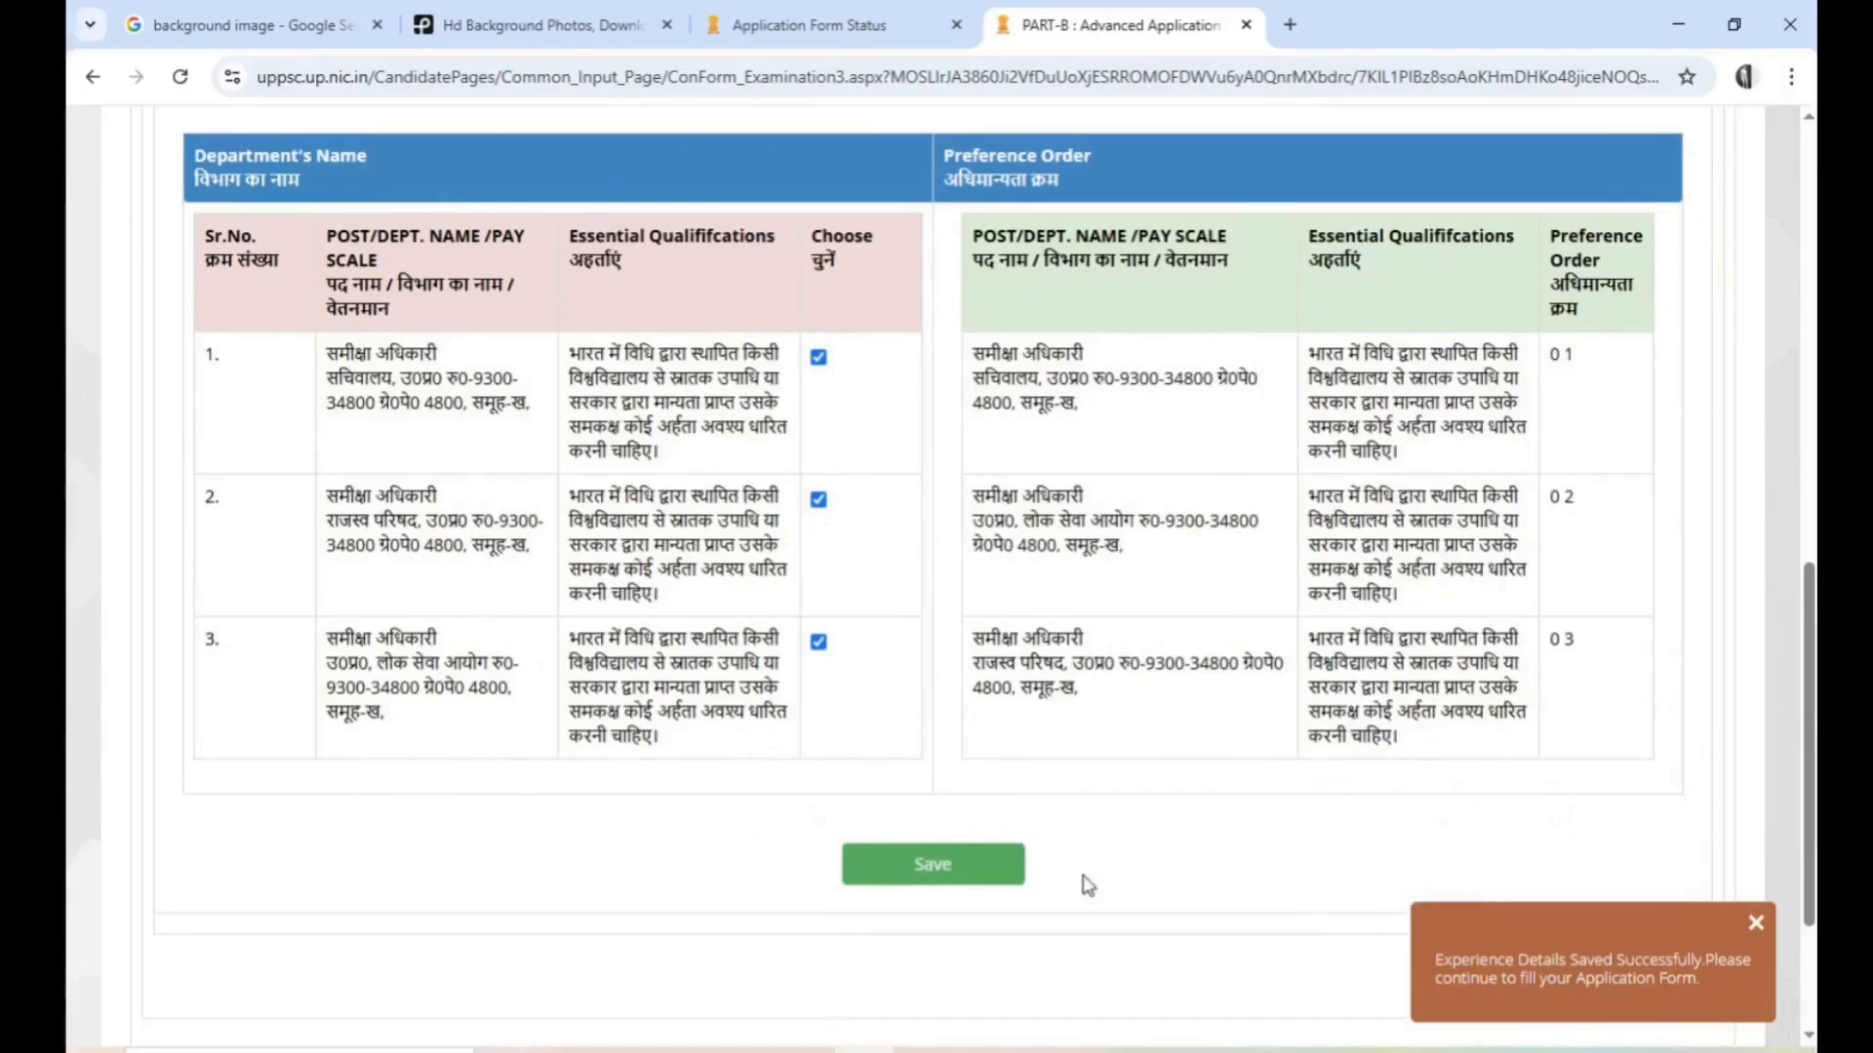
click(919, 876)
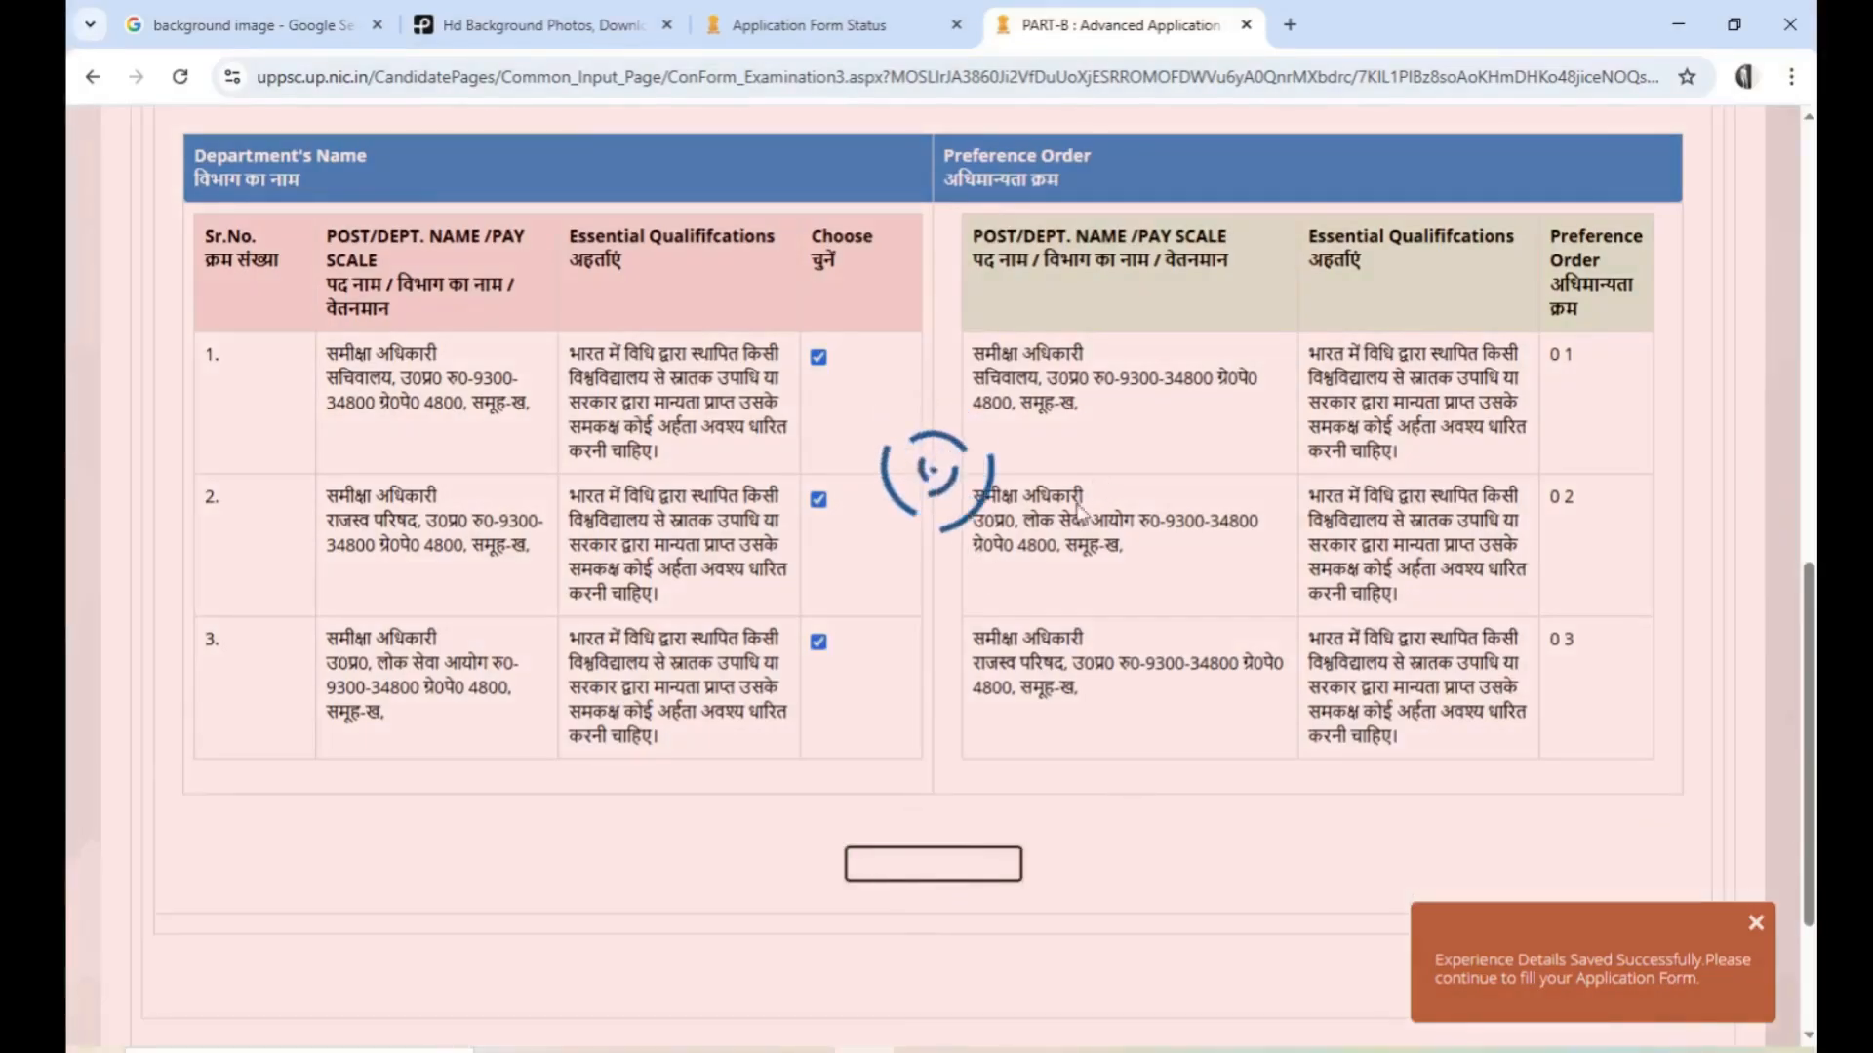
scroll(960, 566, up, 1)
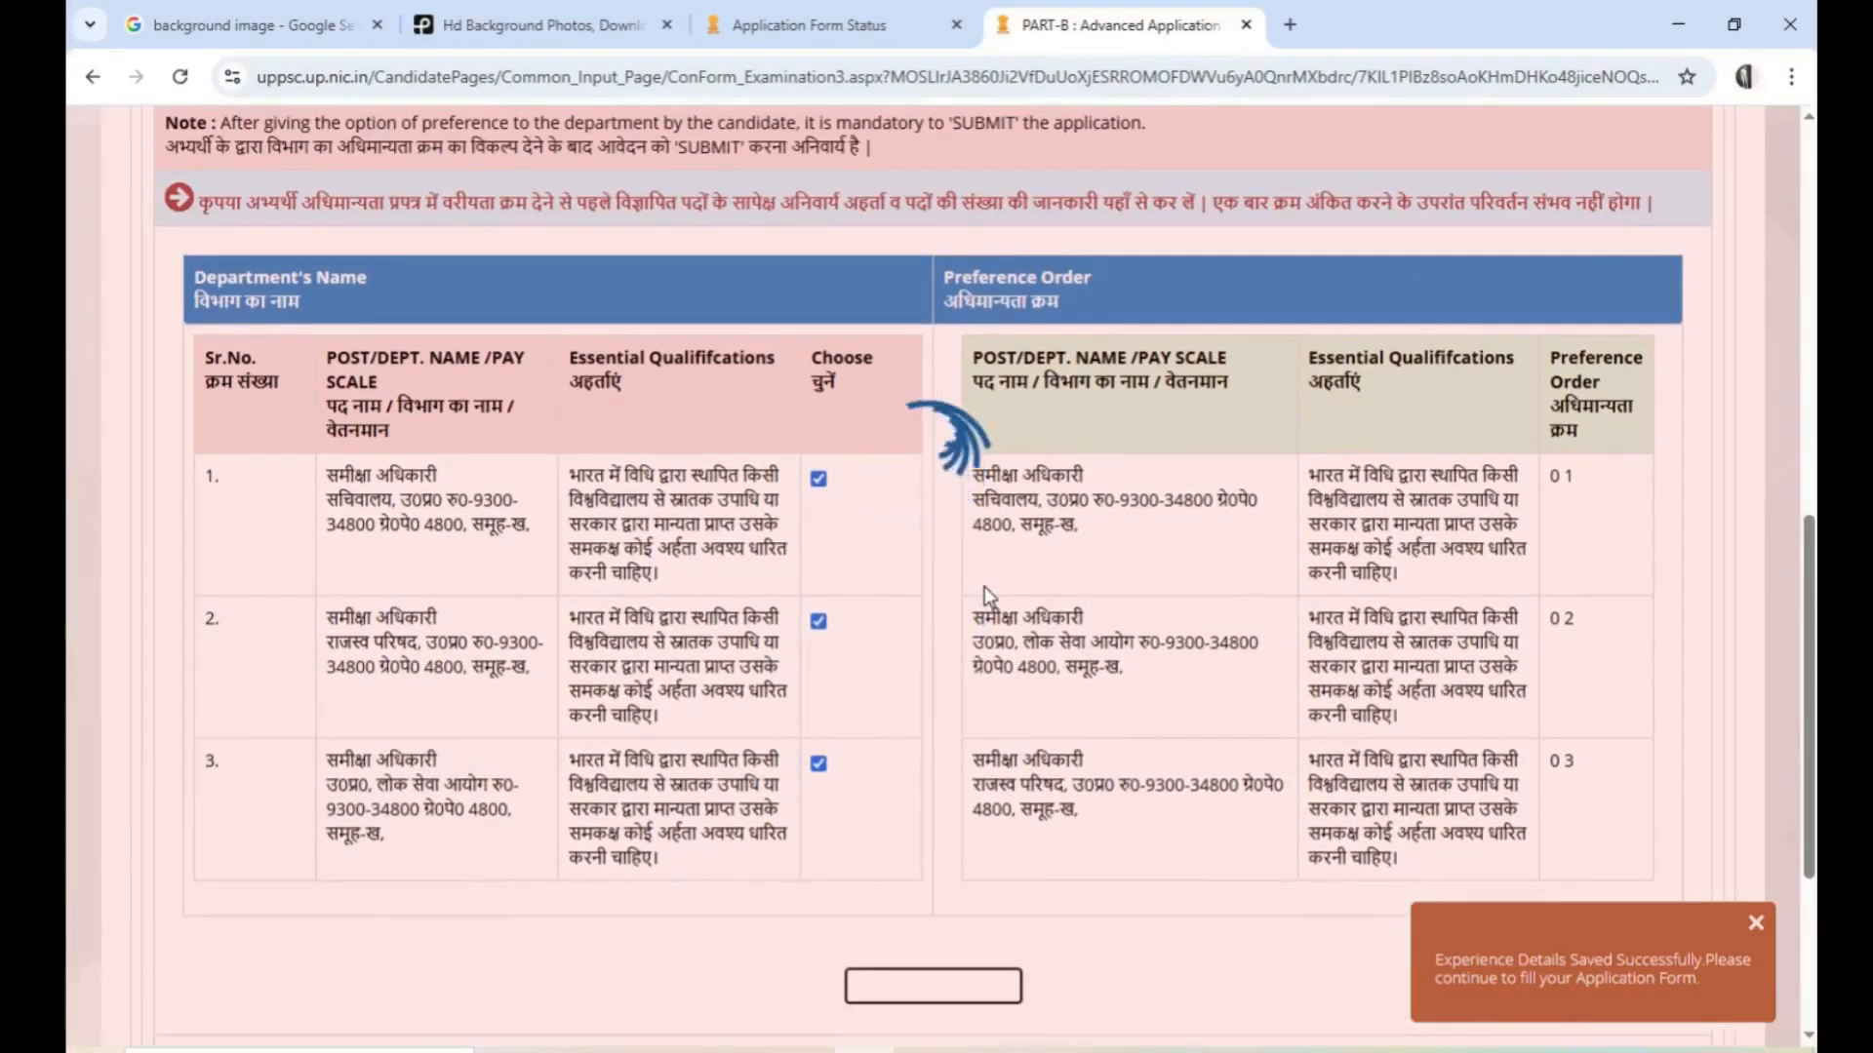
scroll(836, 614, up, 2)
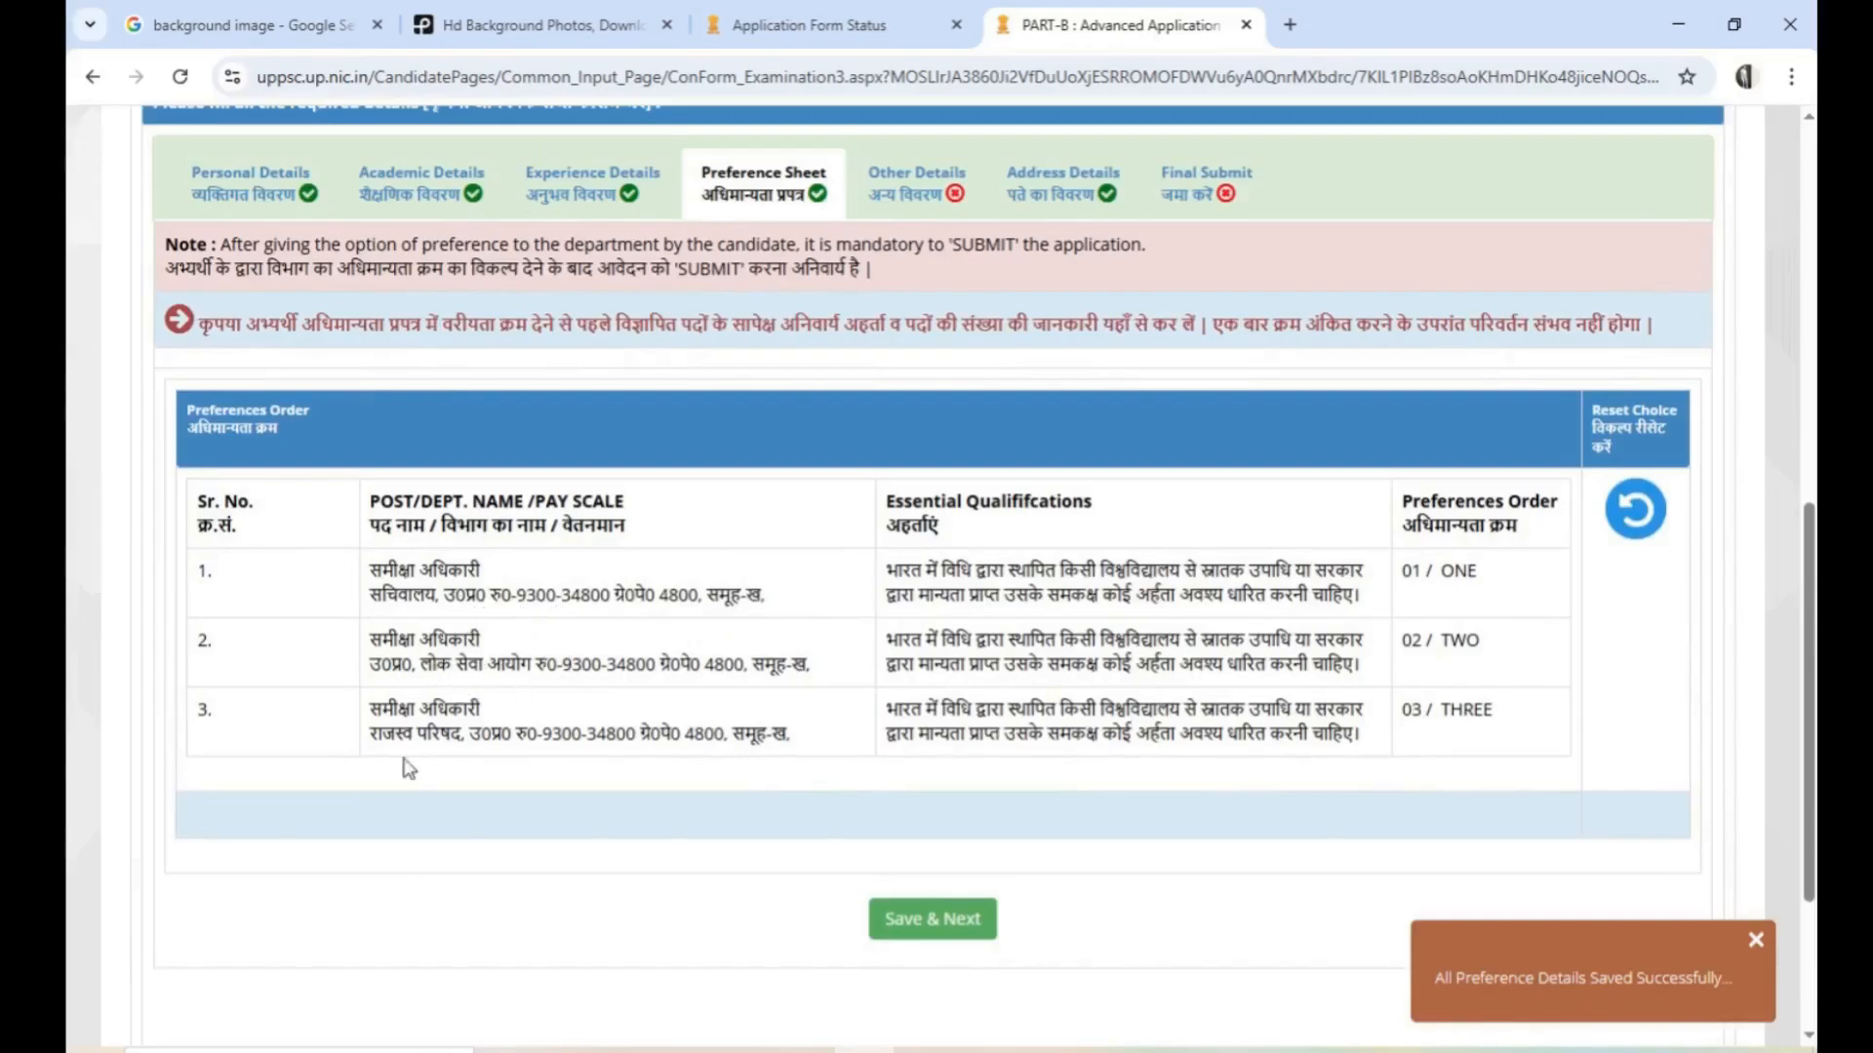
Check the saved post preference order and save the preference sheet to continue to the next section
scroll(1044, 638, up, 3)
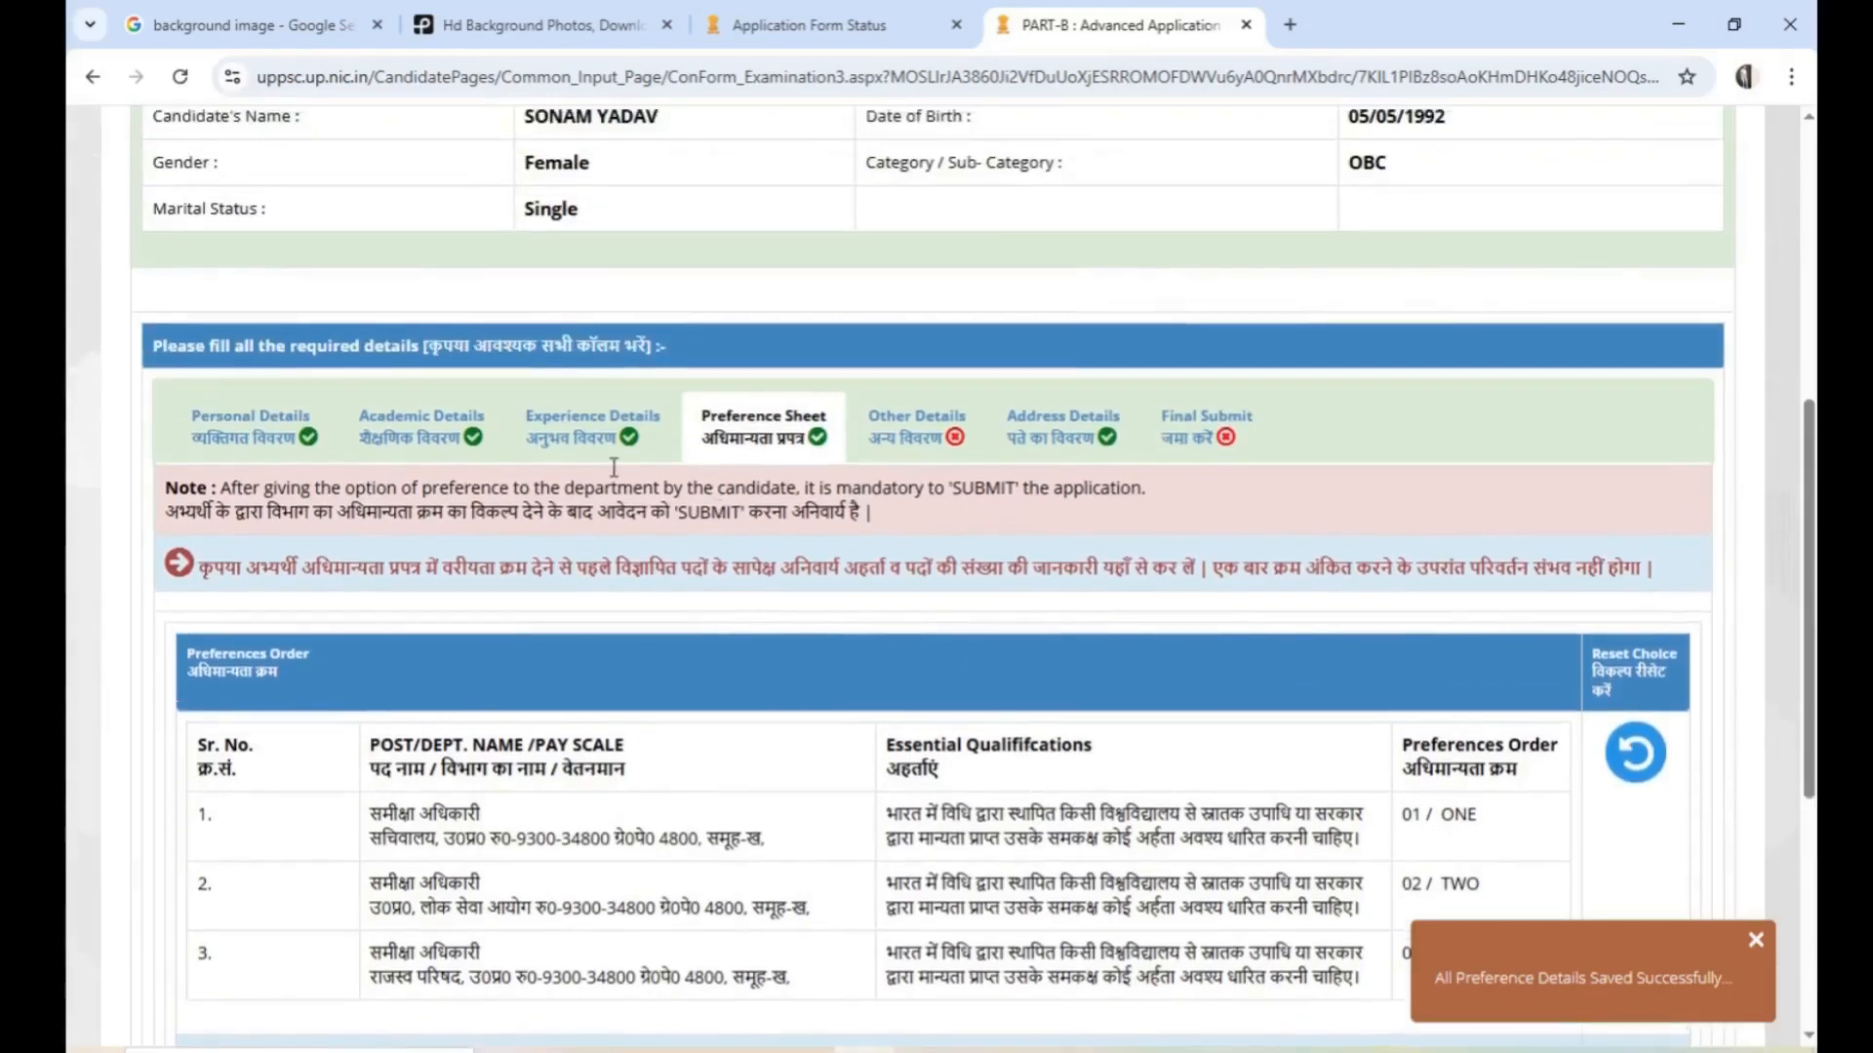
scroll(905, 456, down, 5)
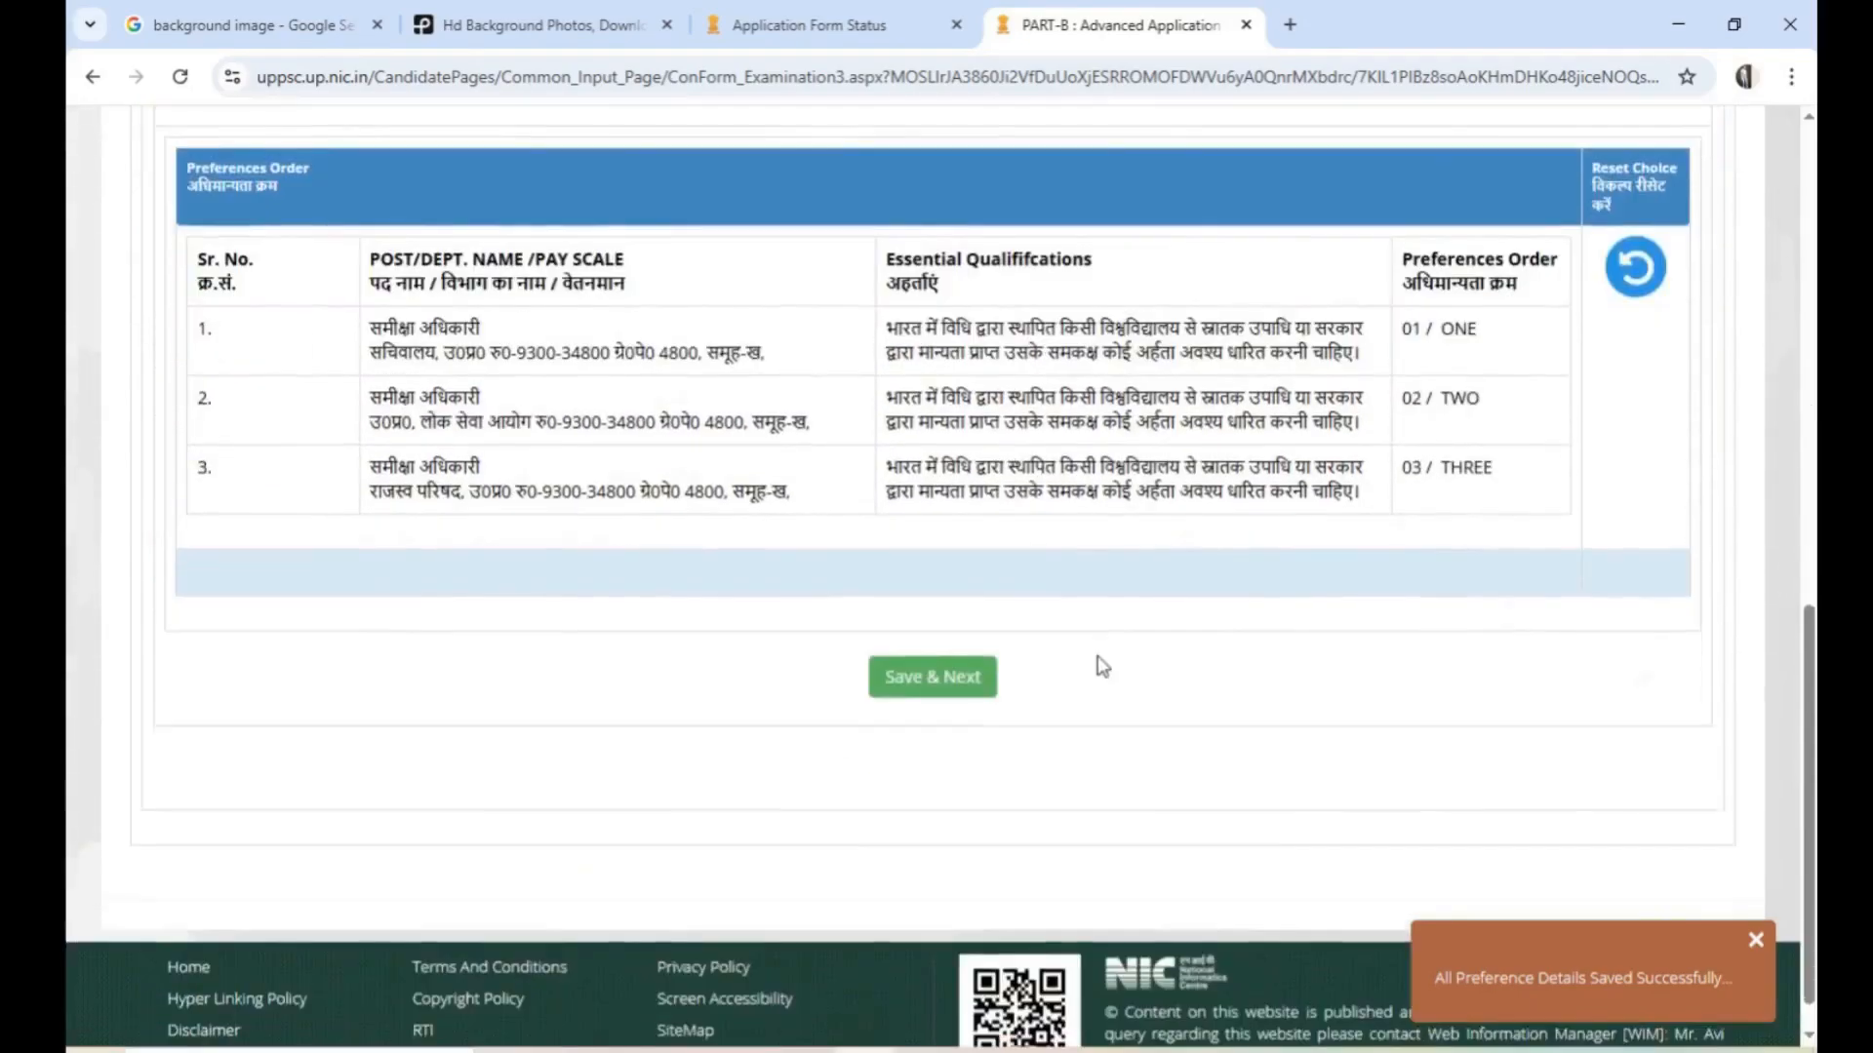
scroll(937, 690, up, 1)
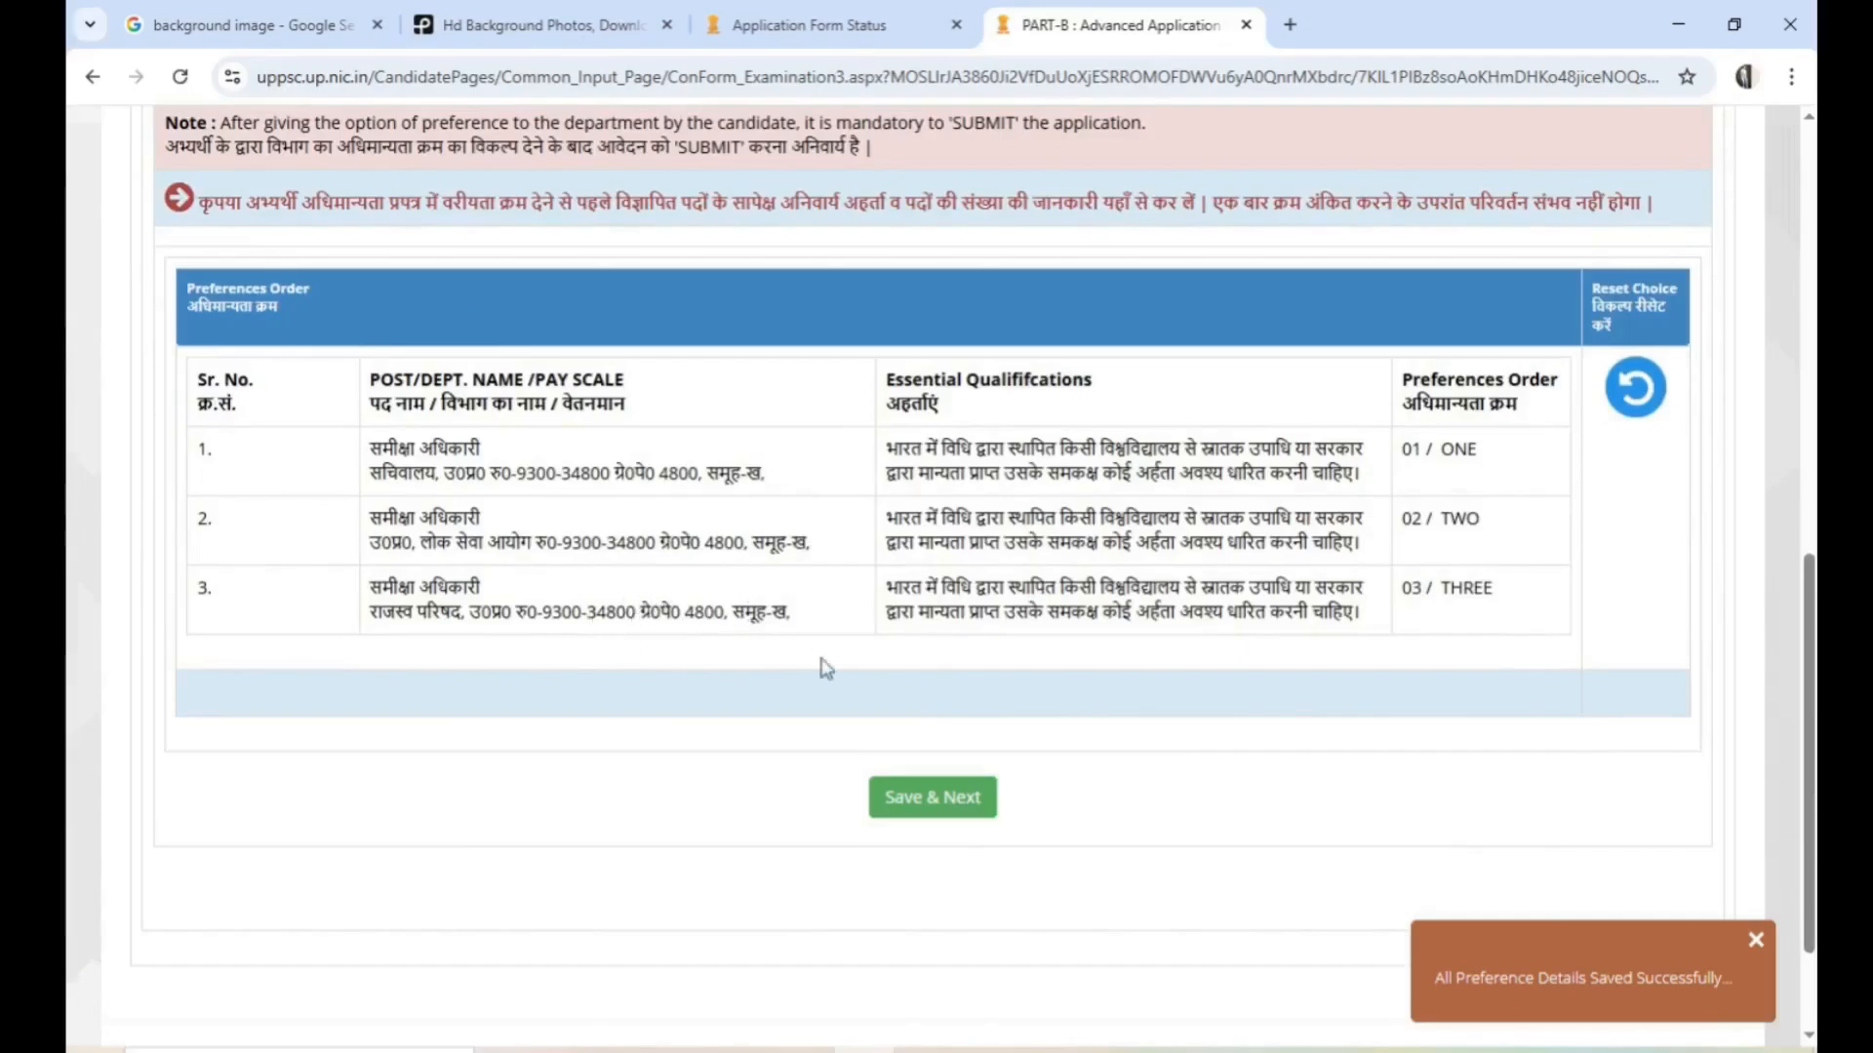
click(966, 809)
click(927, 808)
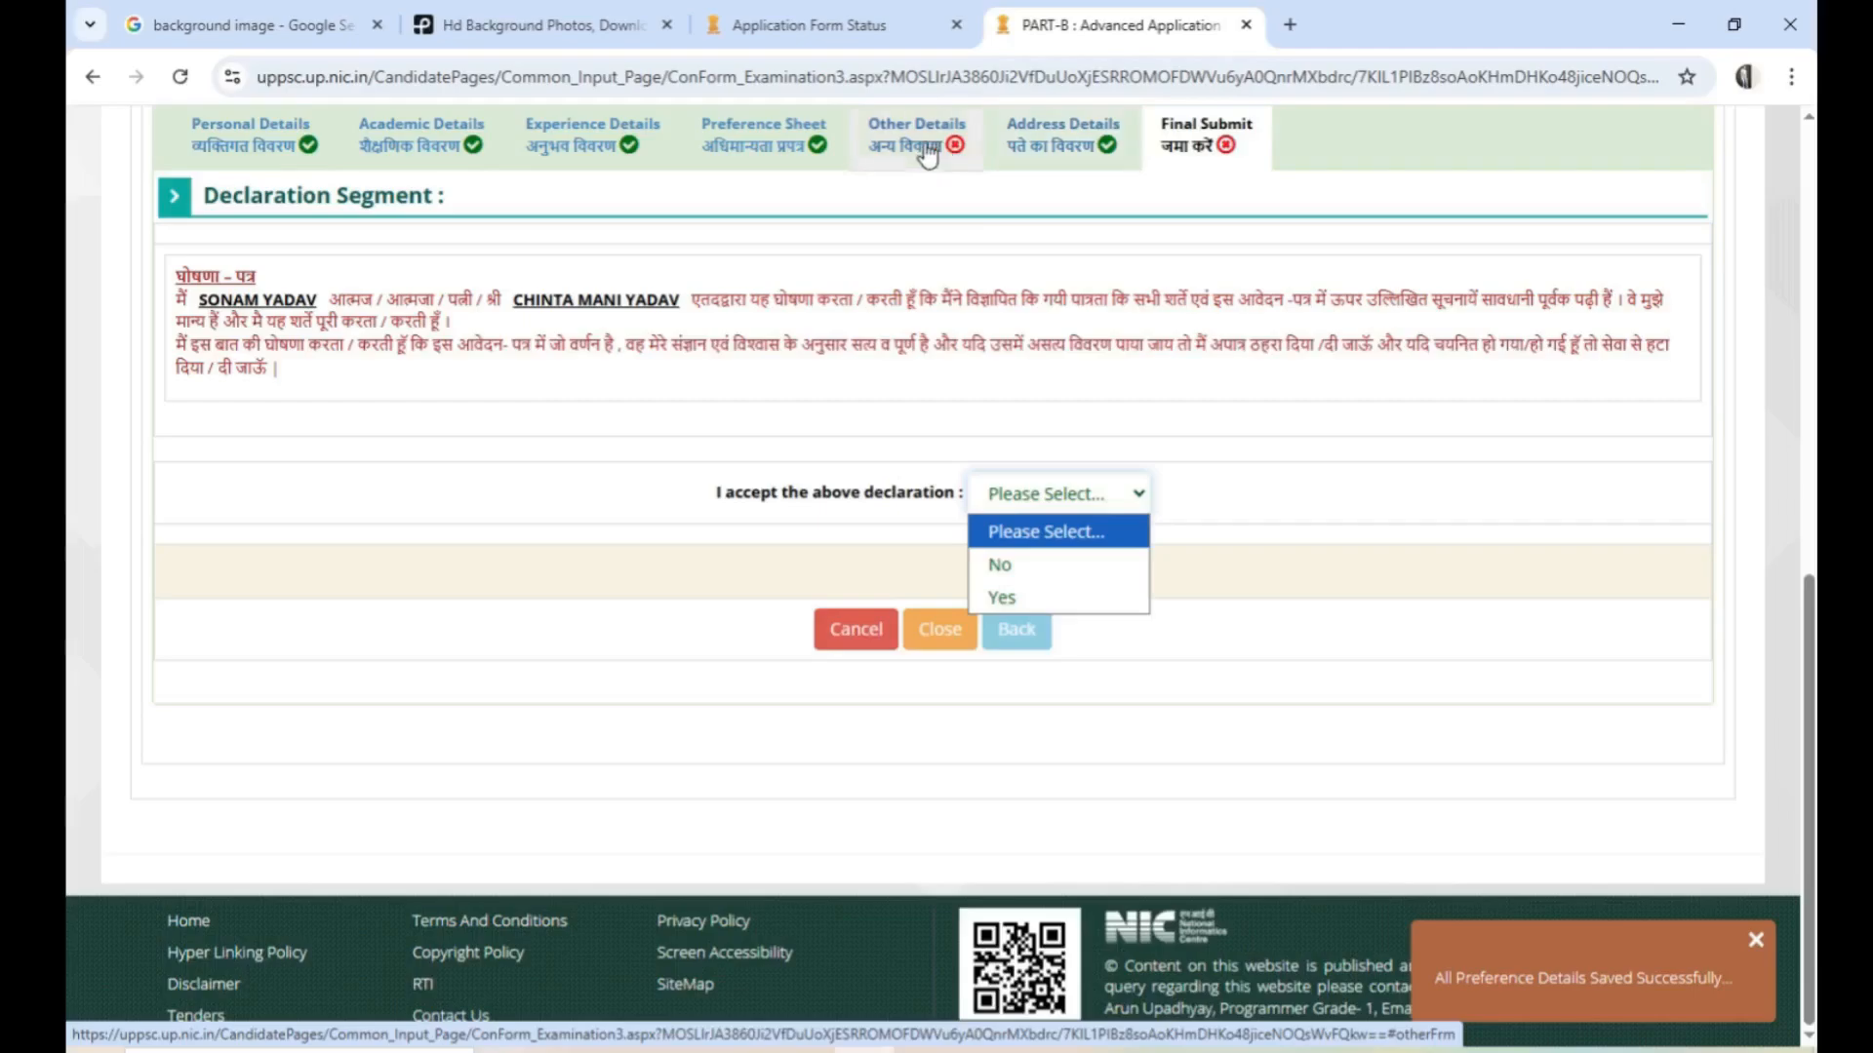
Open the Other Details section and look over the two reference blocks and the other required details
click(922, 146)
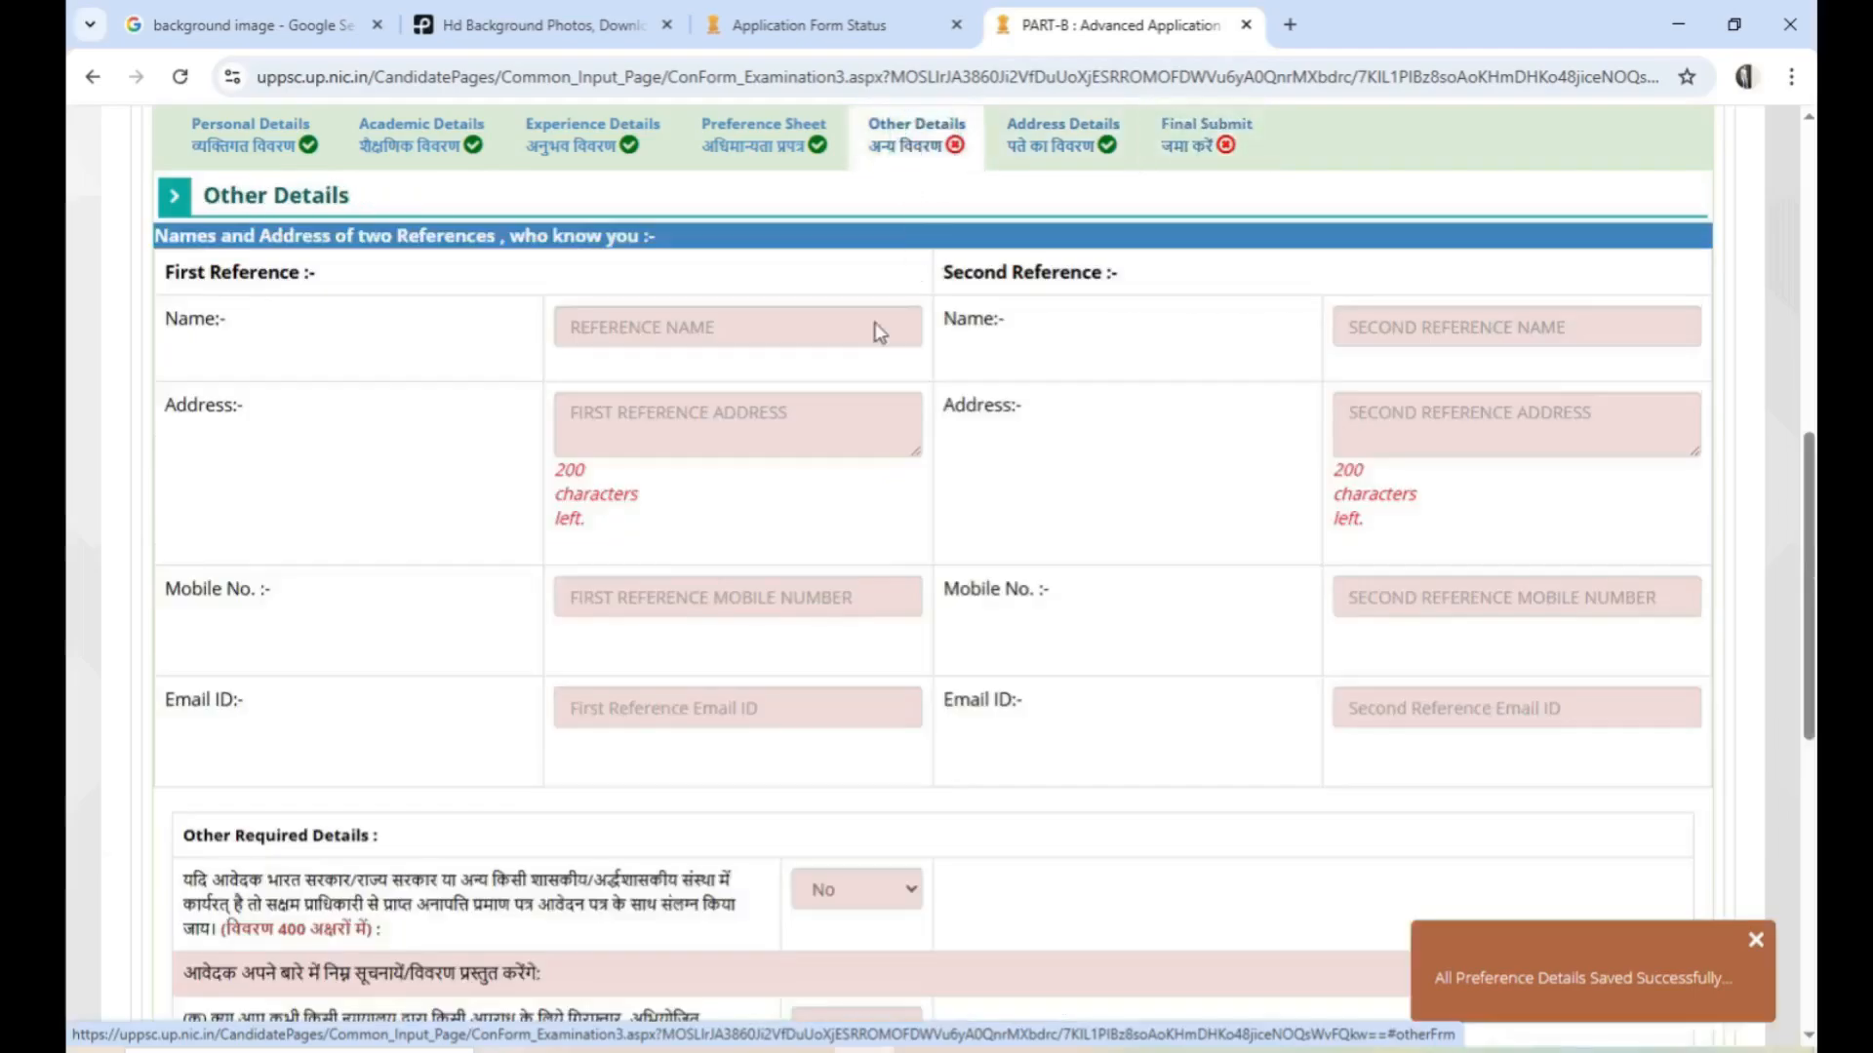
scroll(624, 424, up, 1)
scroll(706, 425, up, 1)
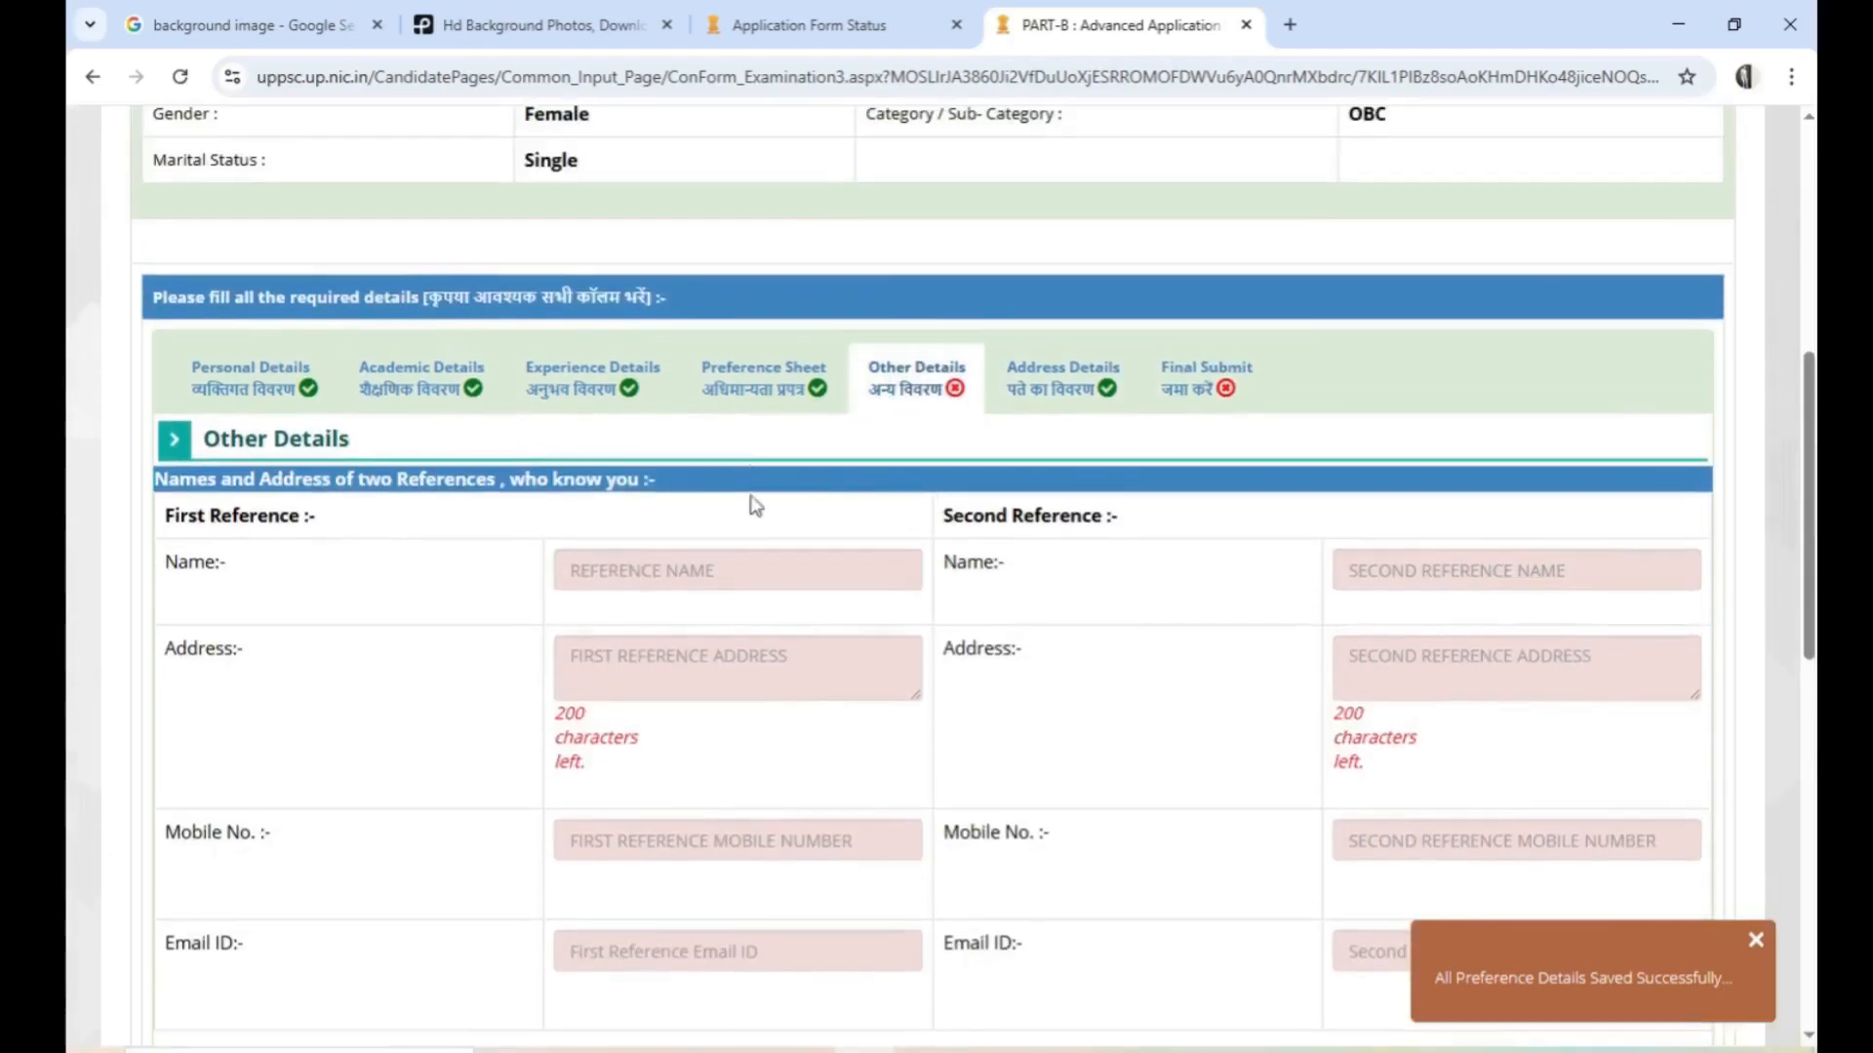
scroll(747, 531, down, 1)
scroll(591, 505, down, 5)
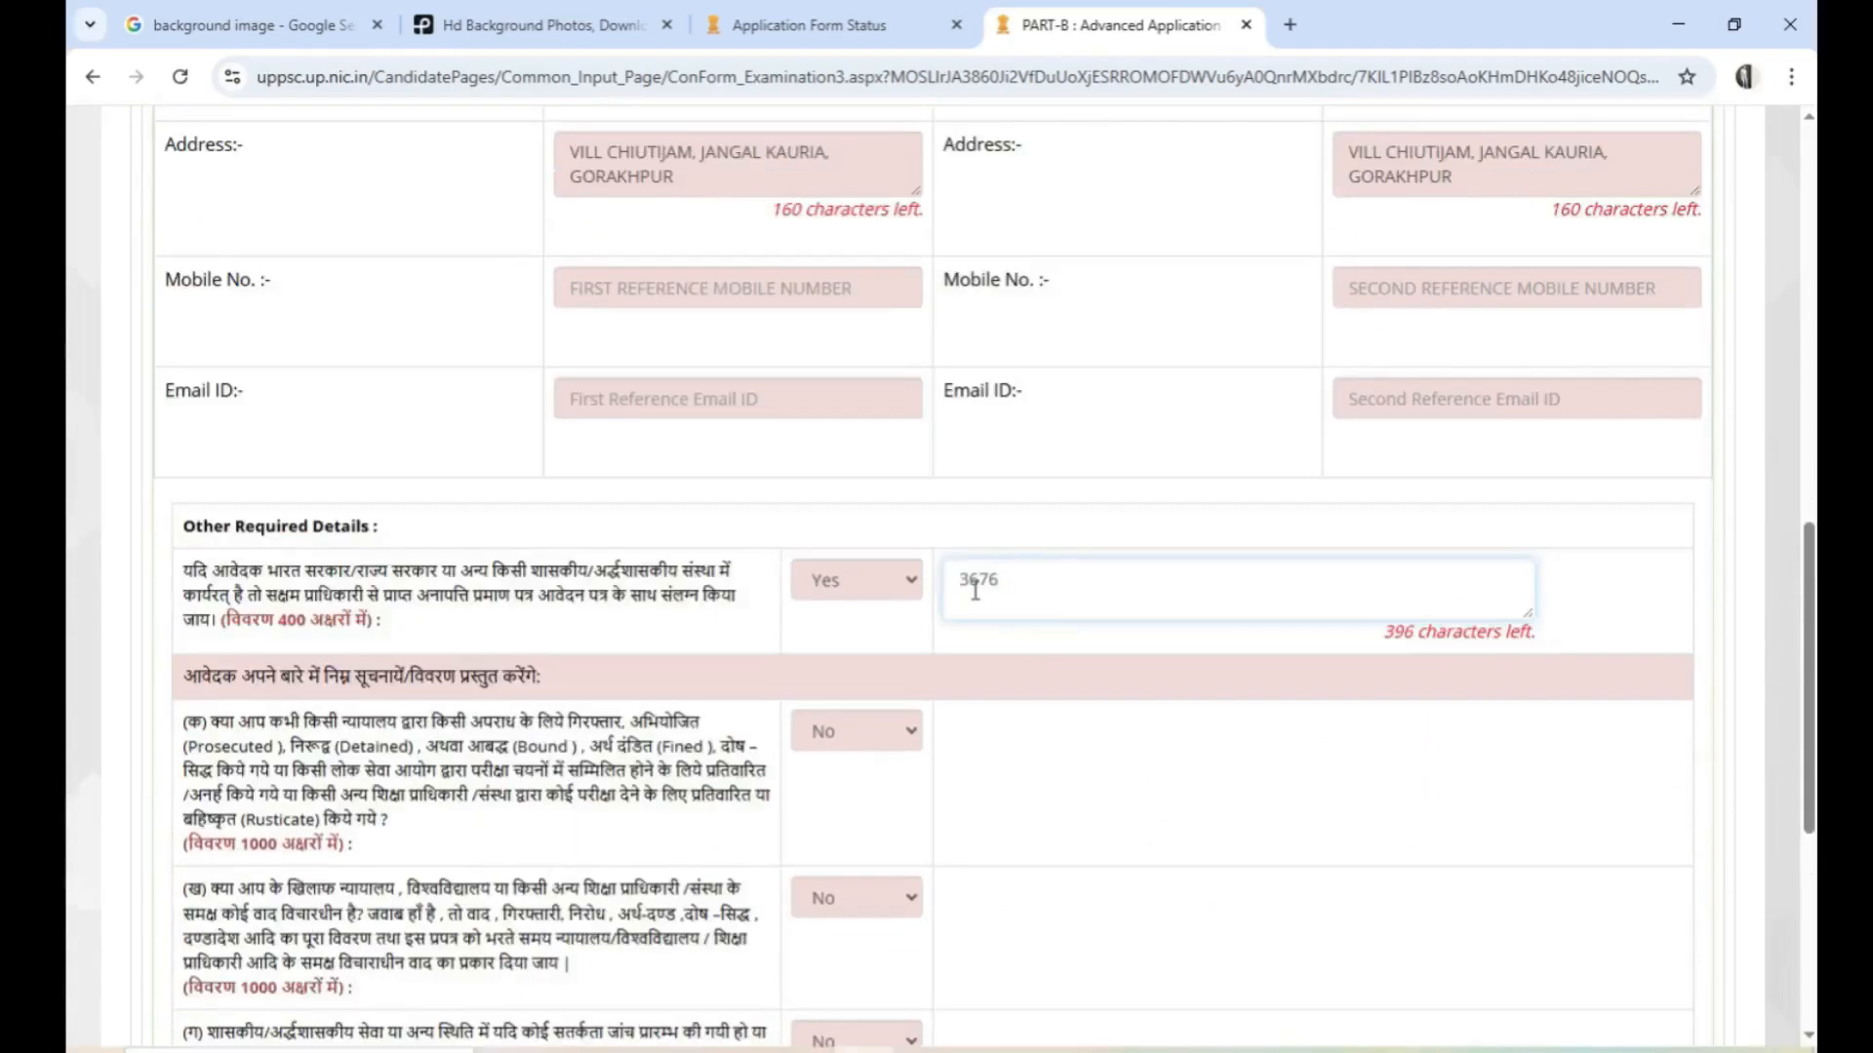
Correct the NOC application number in the government employment details by adding its missing first digit
click(972, 590)
click(957, 581)
text(2)
click(1014, 581)
Put the label NOC APPLICATION NO. in front of the number in the government employment details
click(953, 583)
text(NOC. CERTI)
key(BackSpace)
key(BackSpace)
key(BackSpace)
key(BackSpace)
key(BackSpace)
text(APPLICATION)
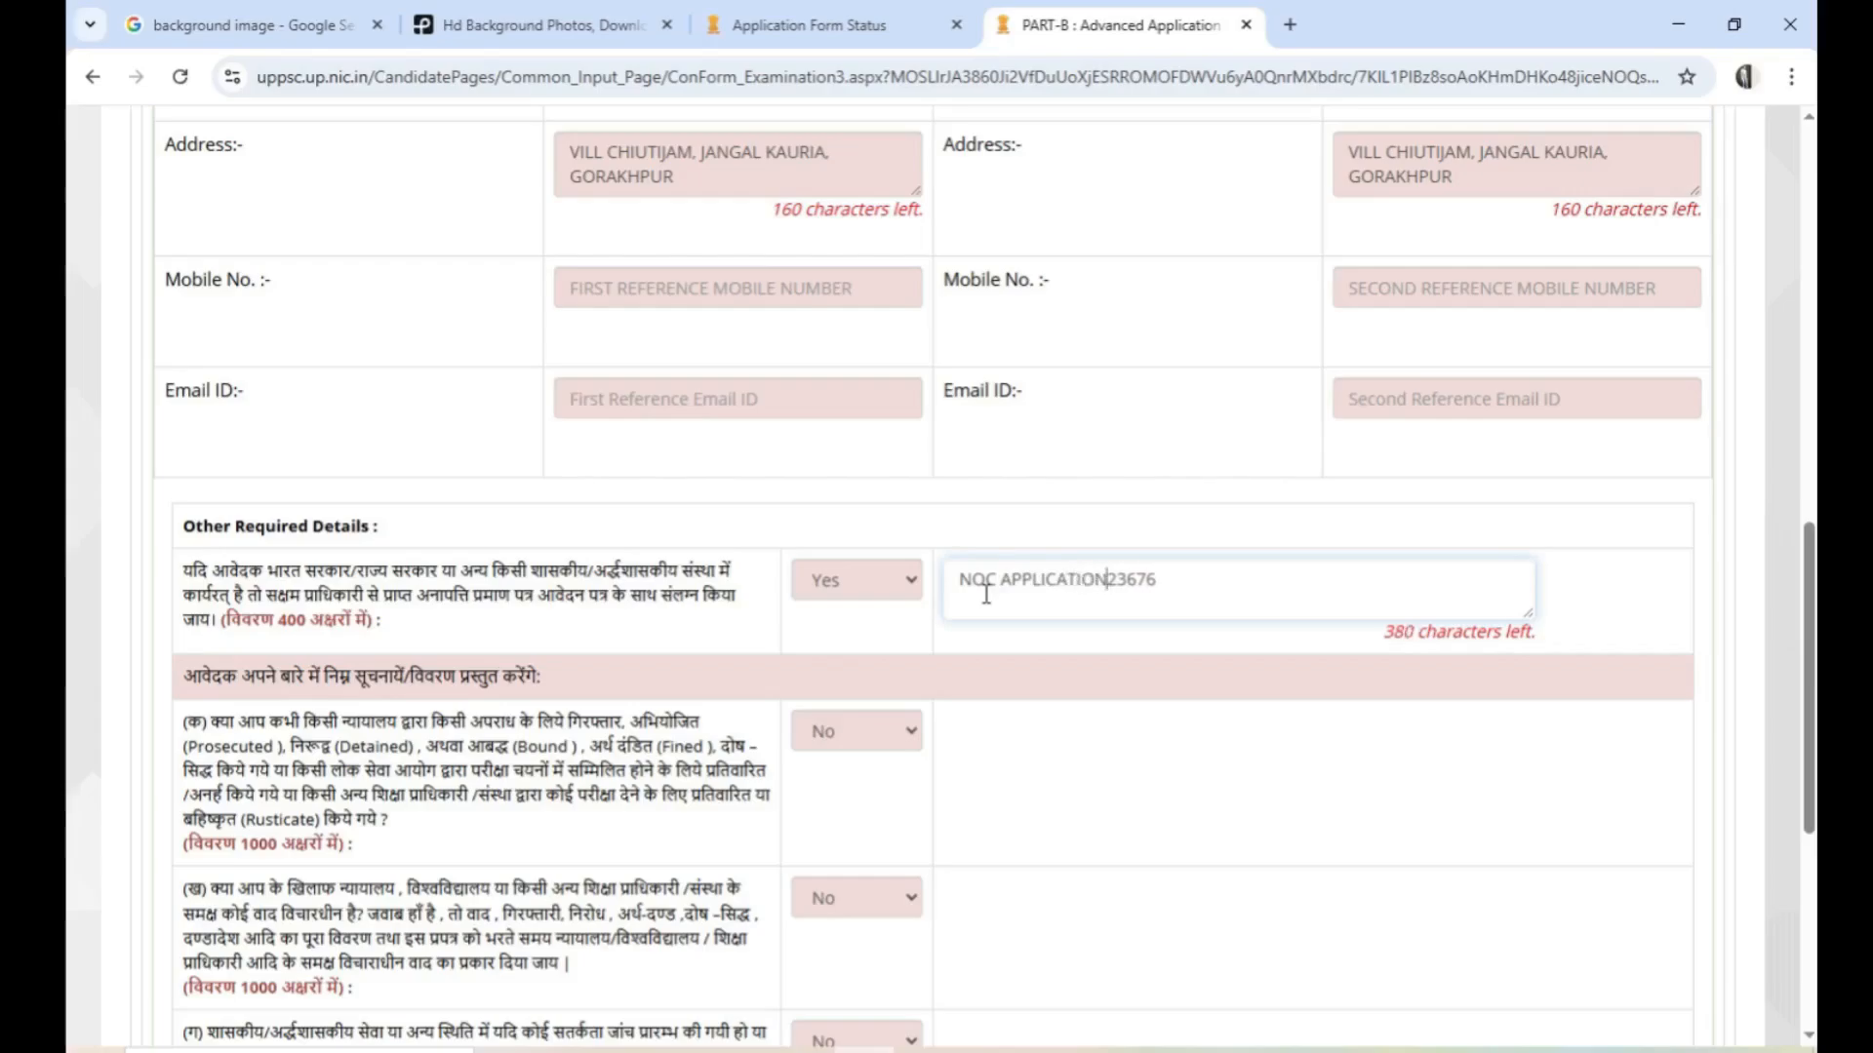
text( NOL)
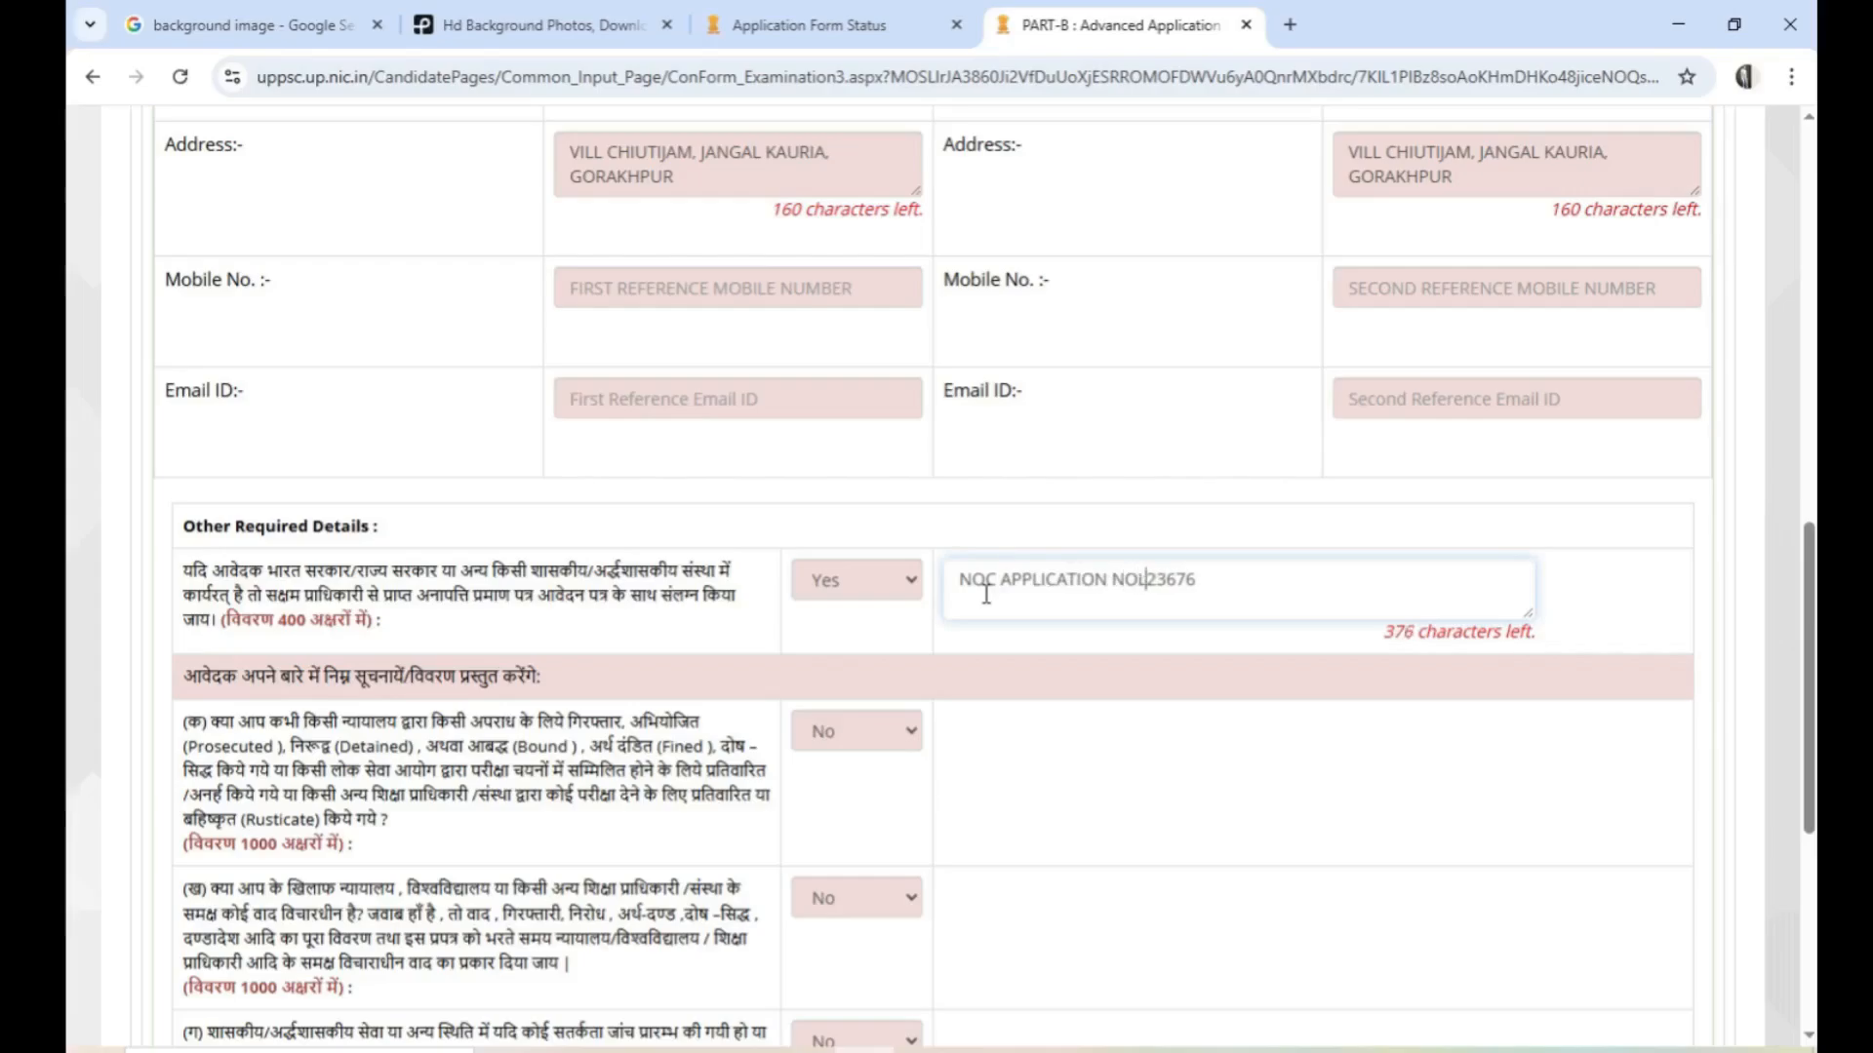
key(BackSpace)
text(.)
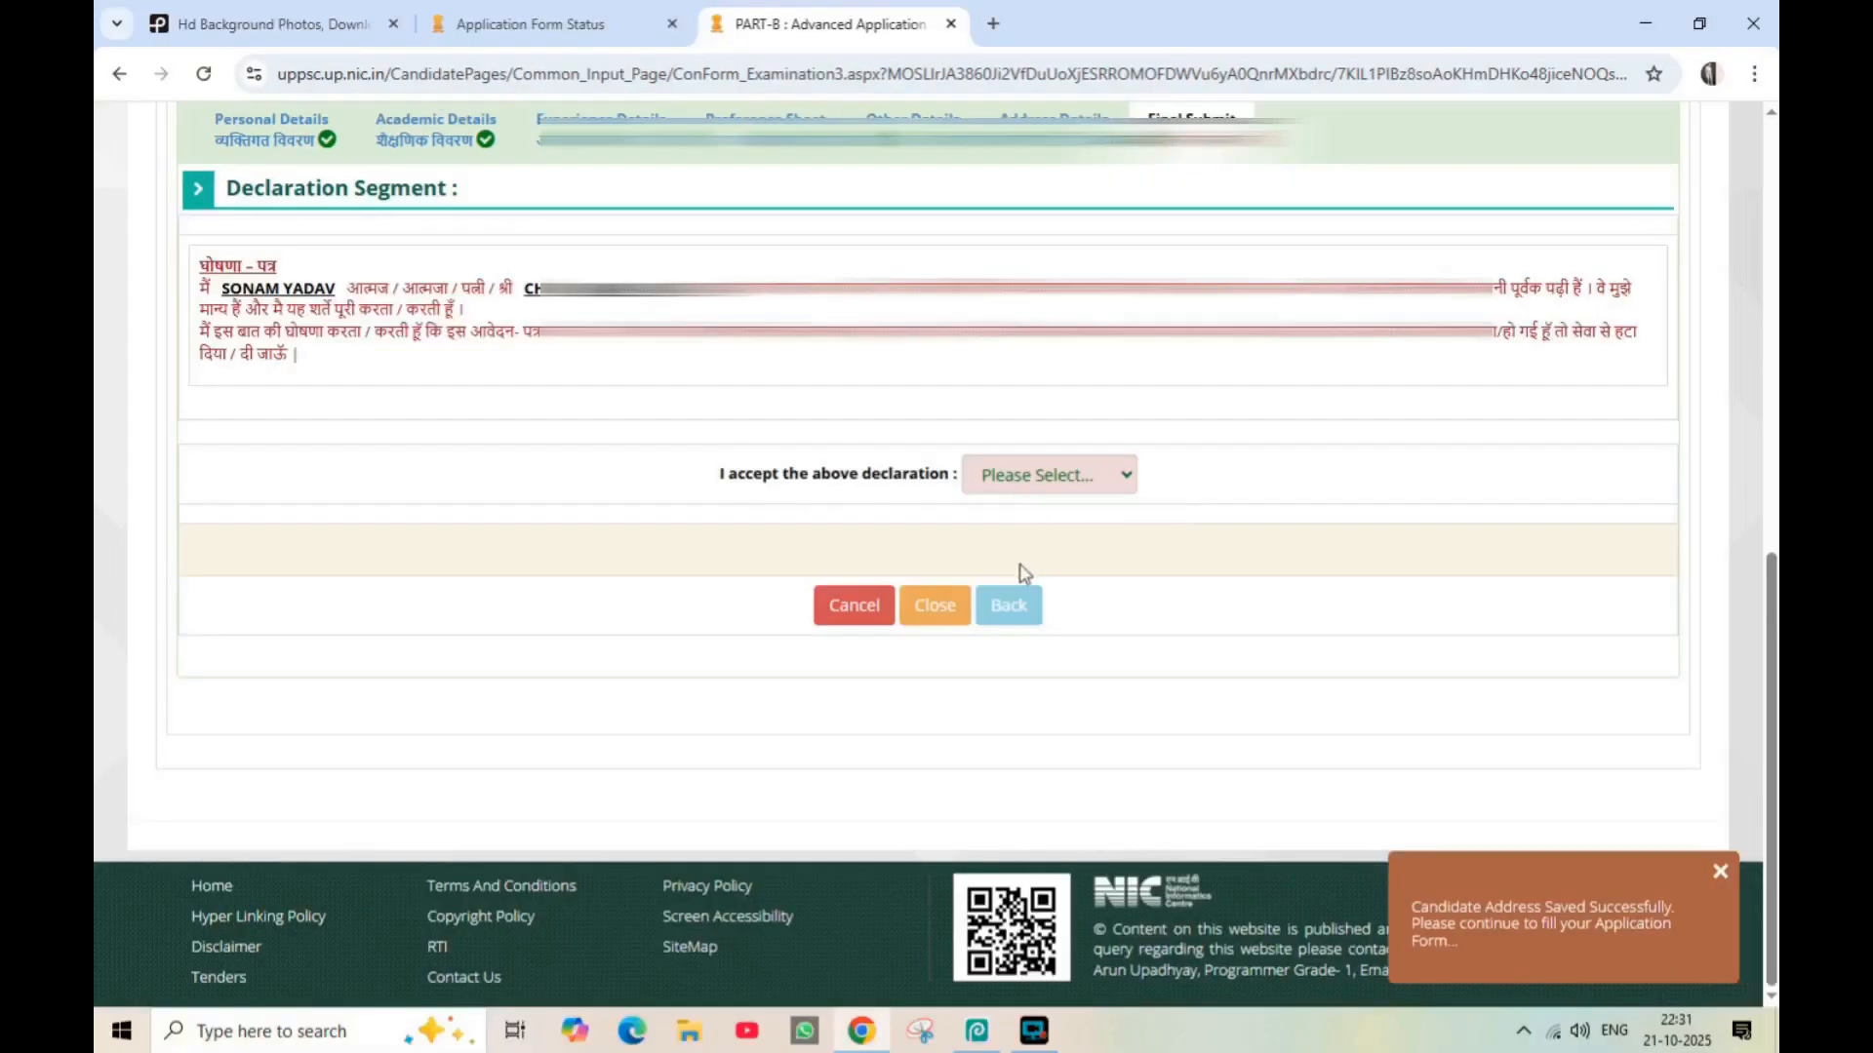
Accept the declaration with Yes and open the form preview, confirming the reminder to check the details
scroll(933, 452, up, 1)
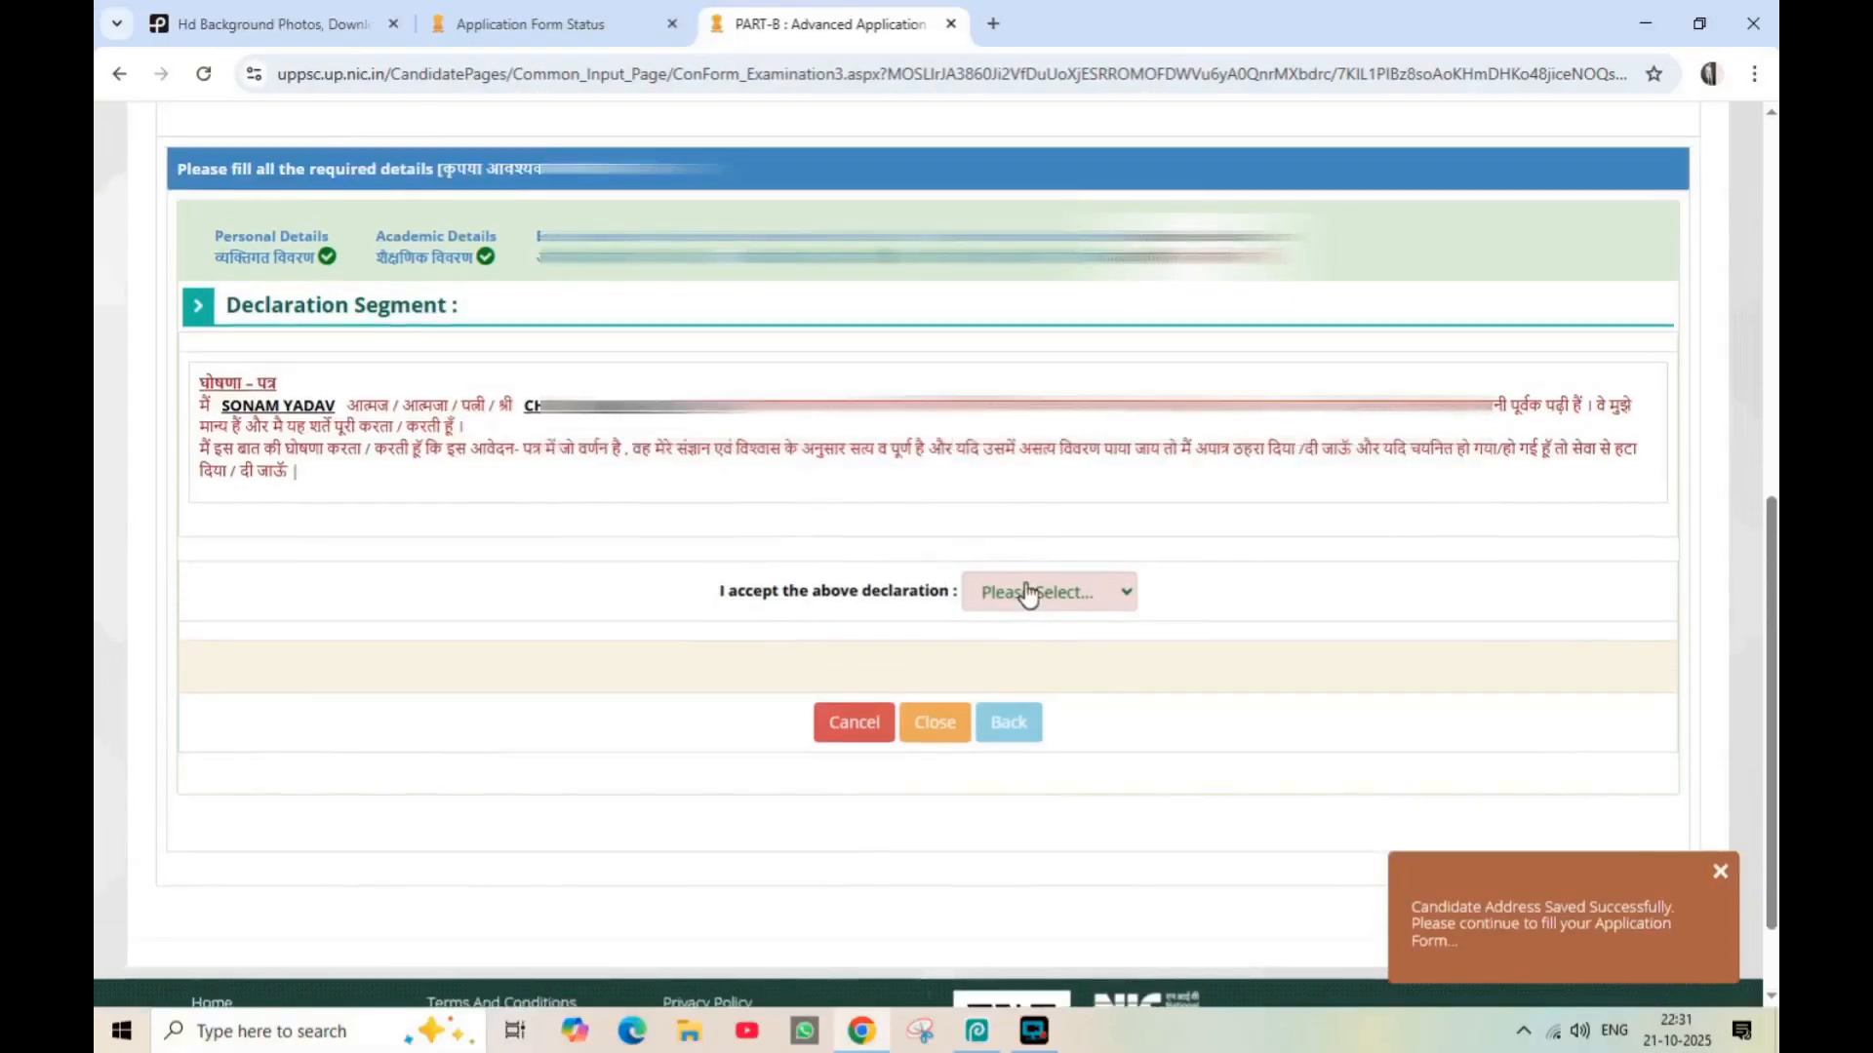
click(1026, 594)
click(1009, 689)
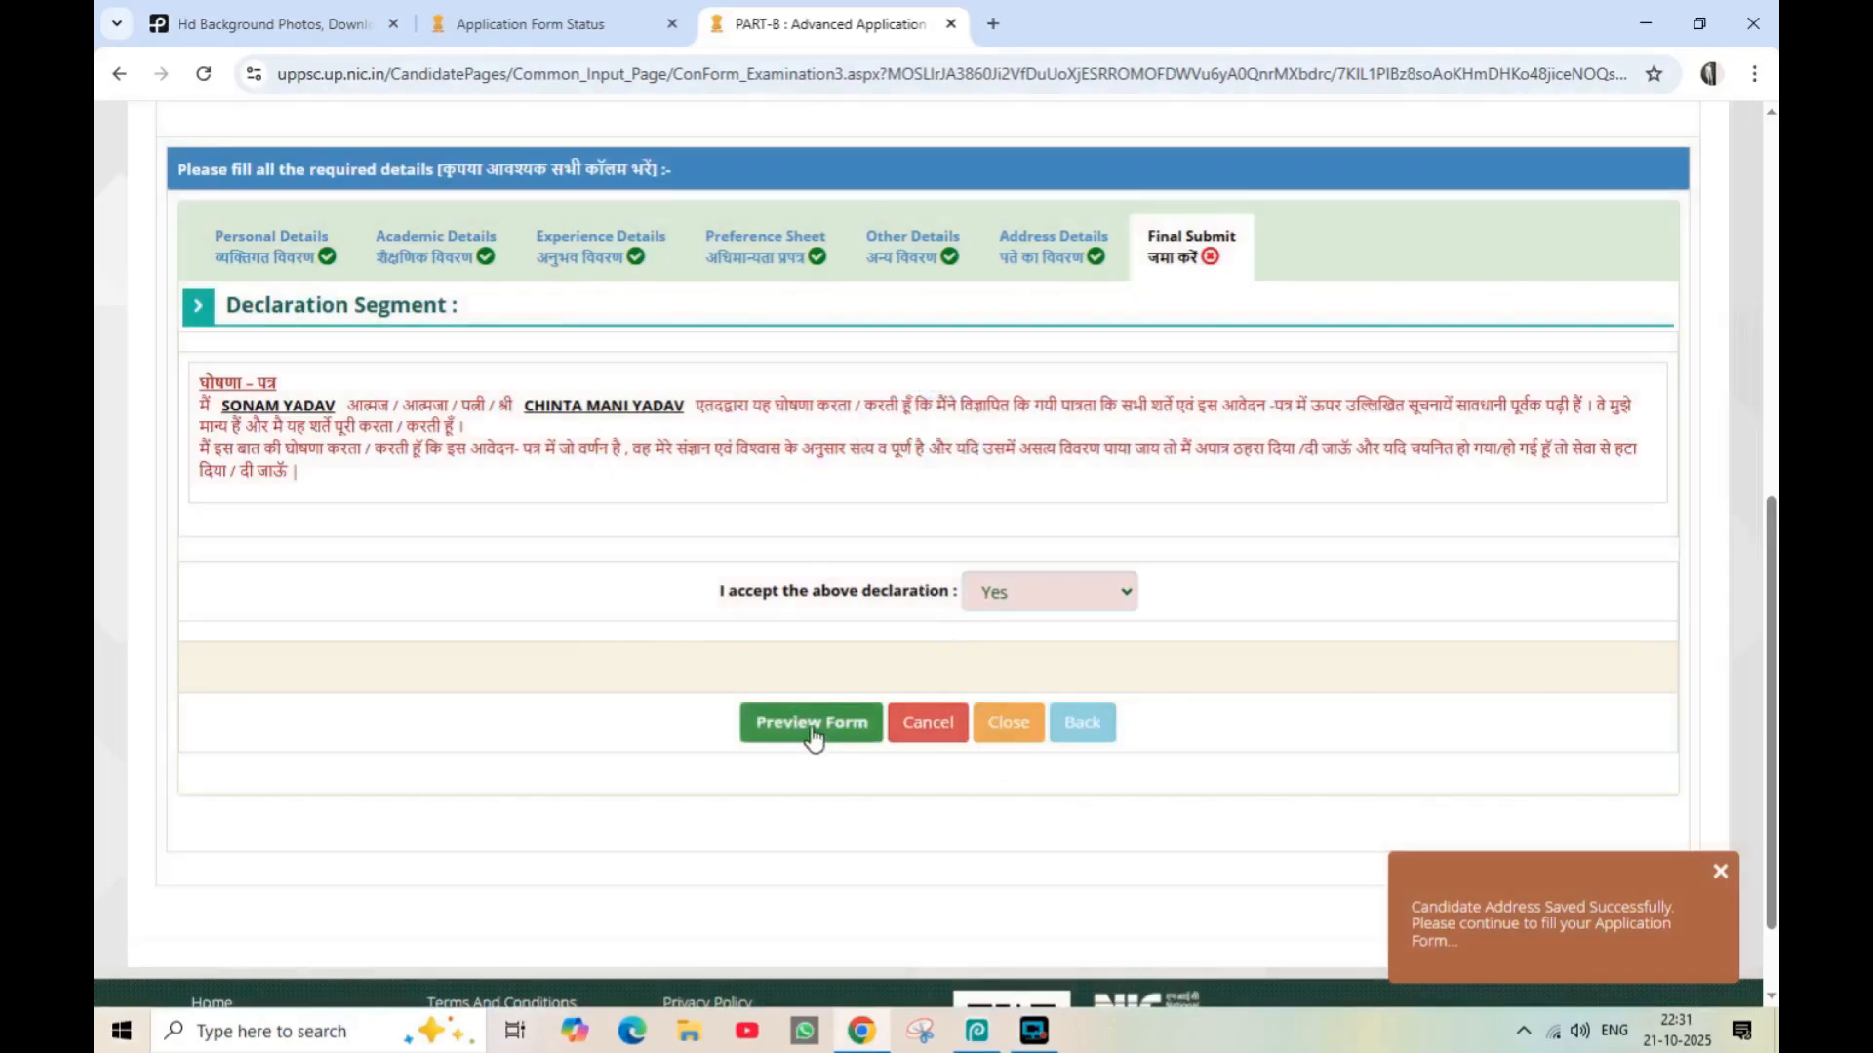
click(814, 734)
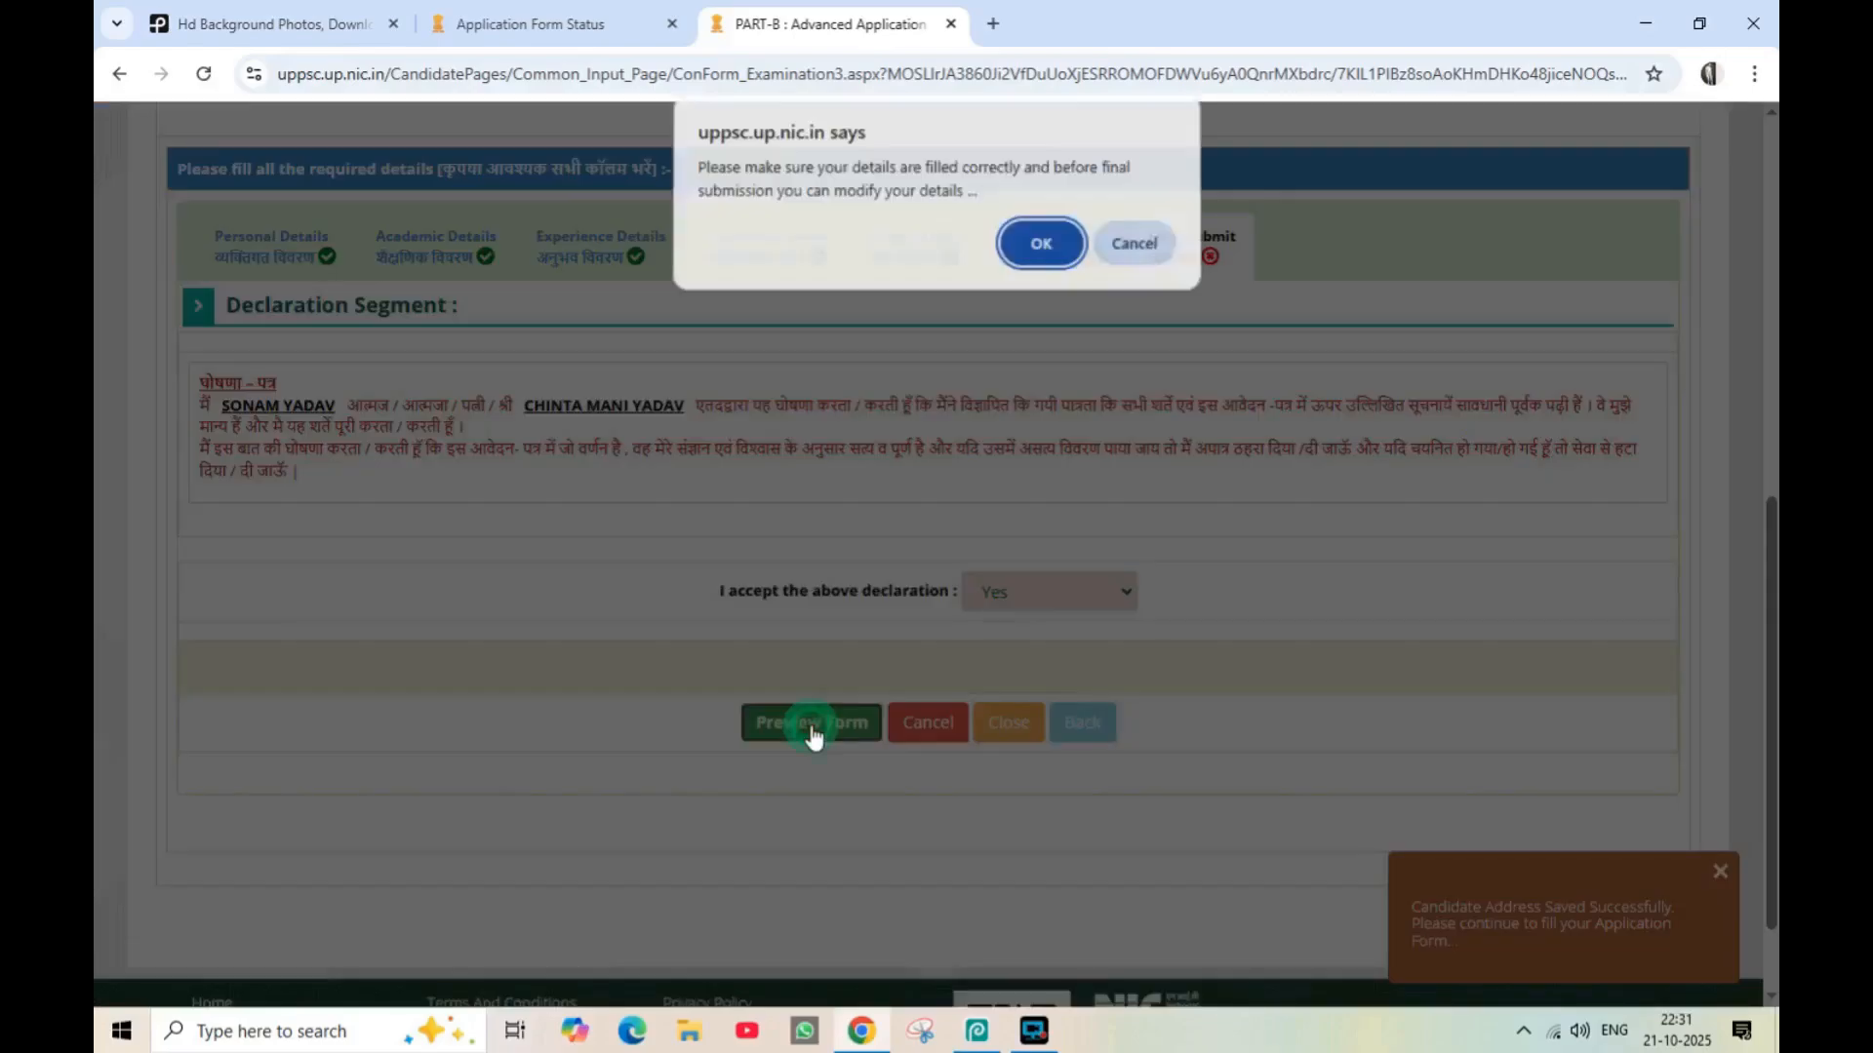
click(1036, 251)
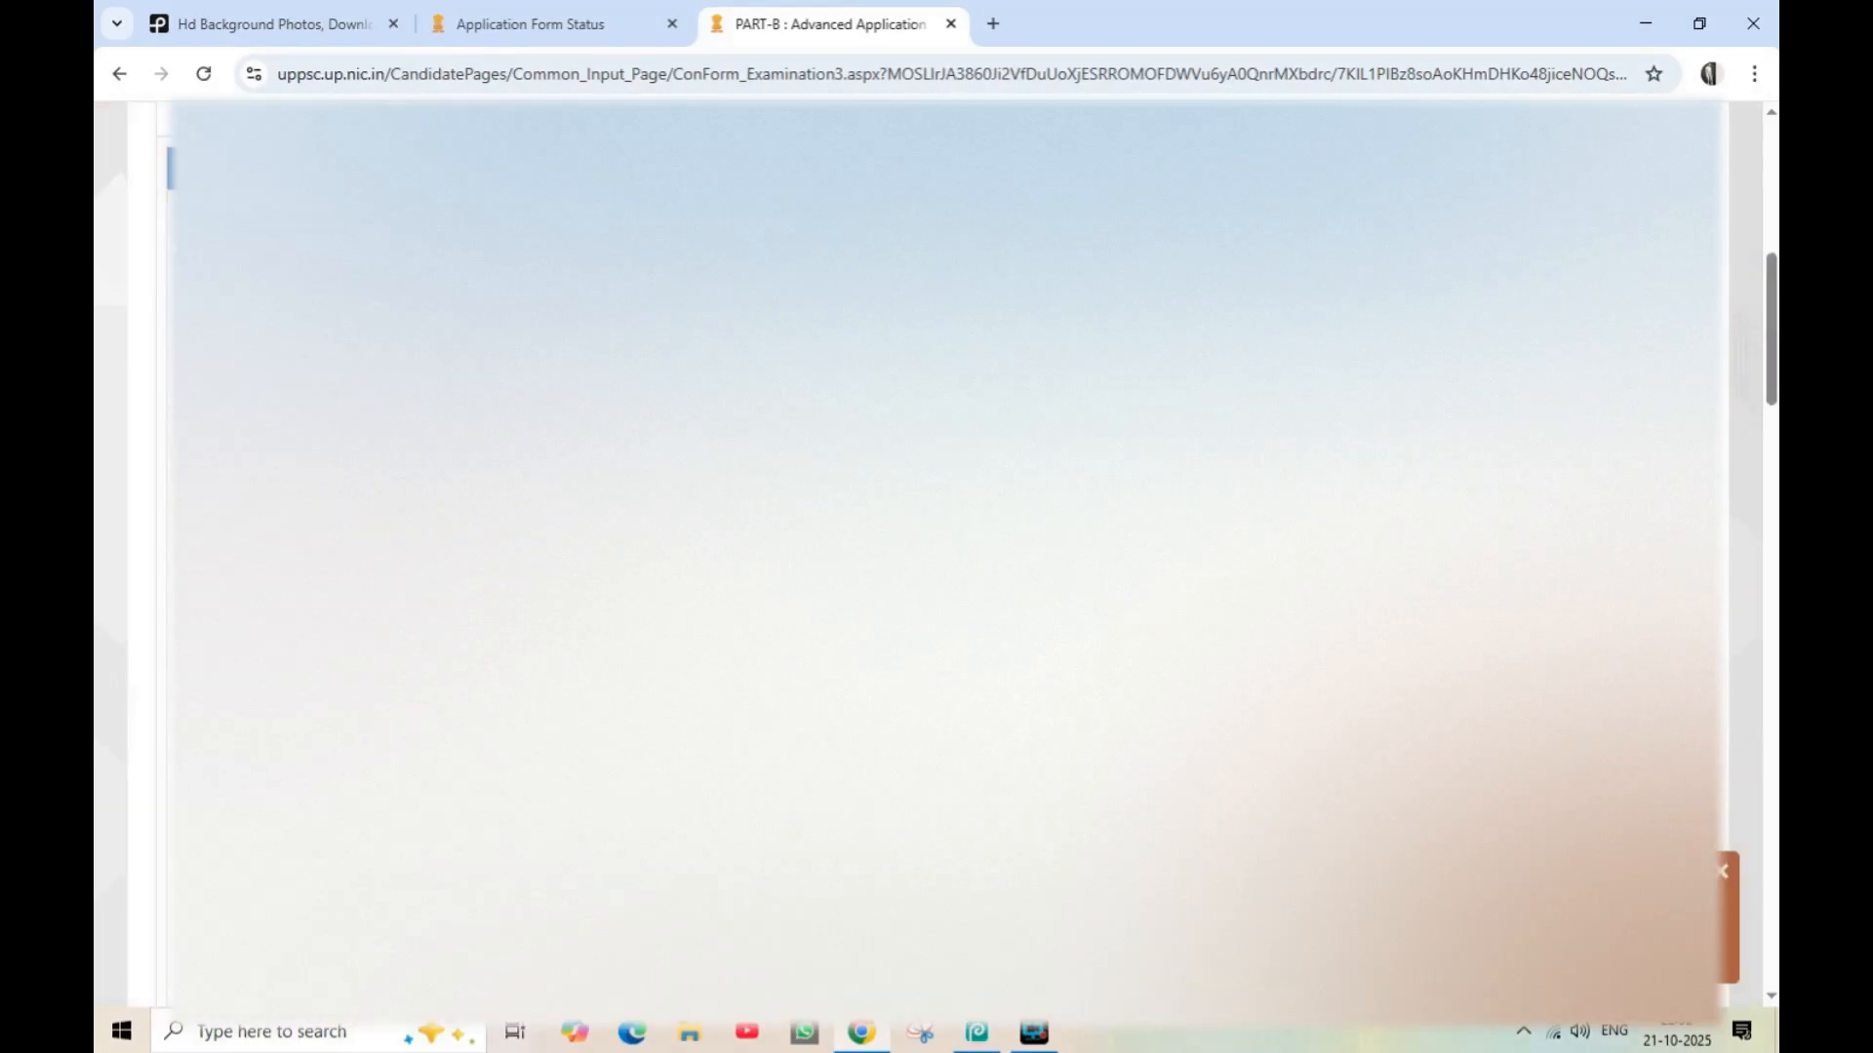
Review the complete application form preview down to its end
scroll(929, 554, down, 12)
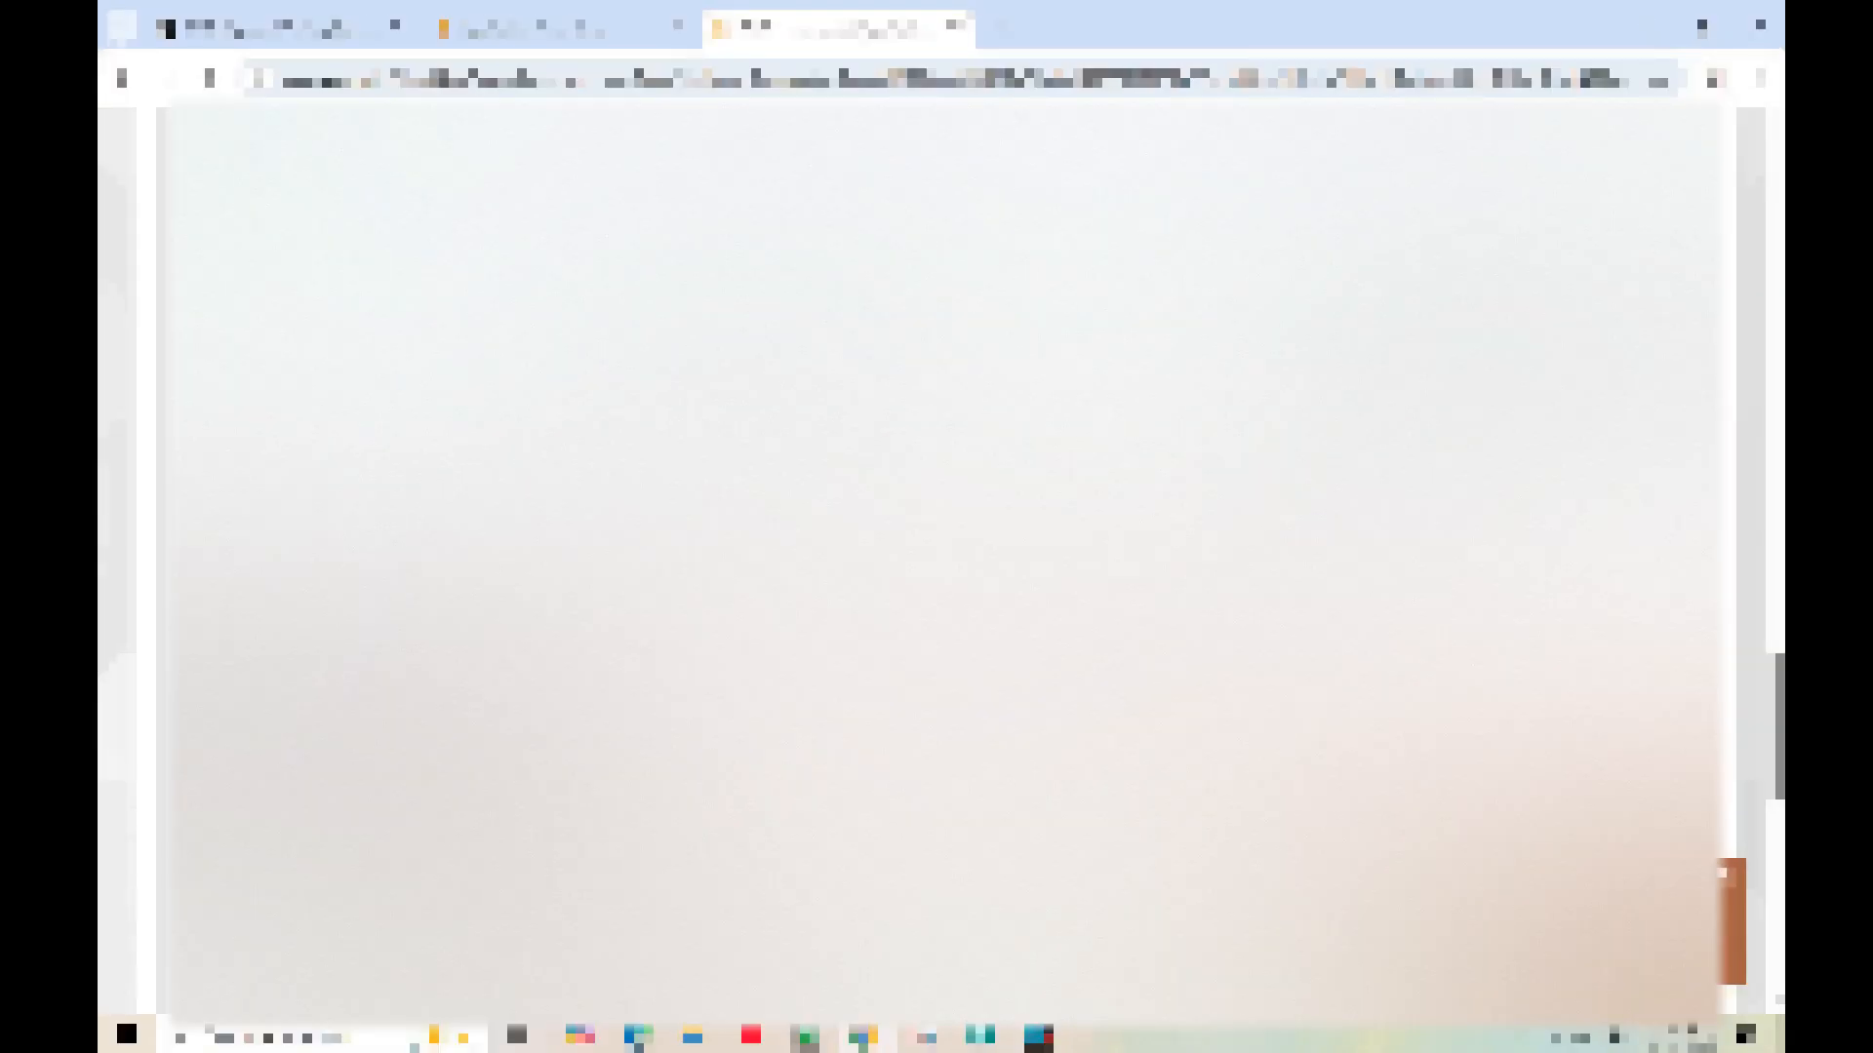
scroll(941, 561, down, 5)
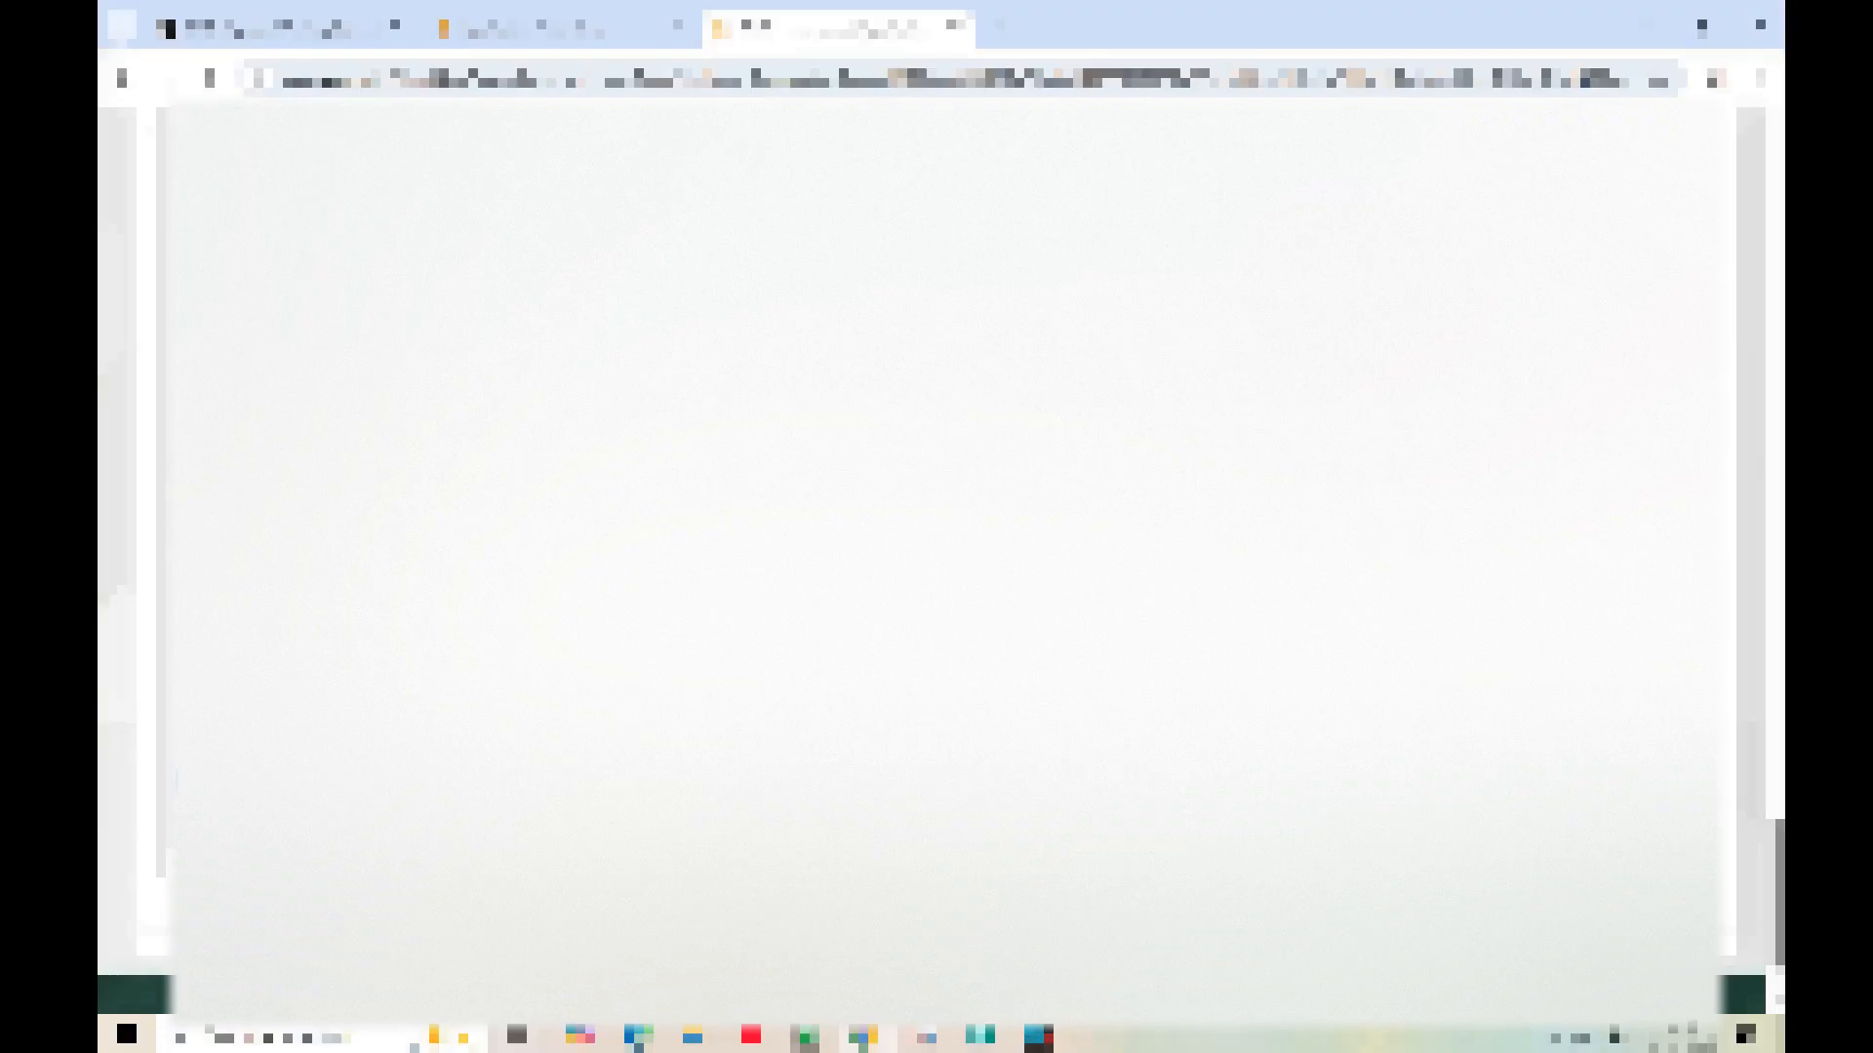
scroll(941, 561, down, 2)
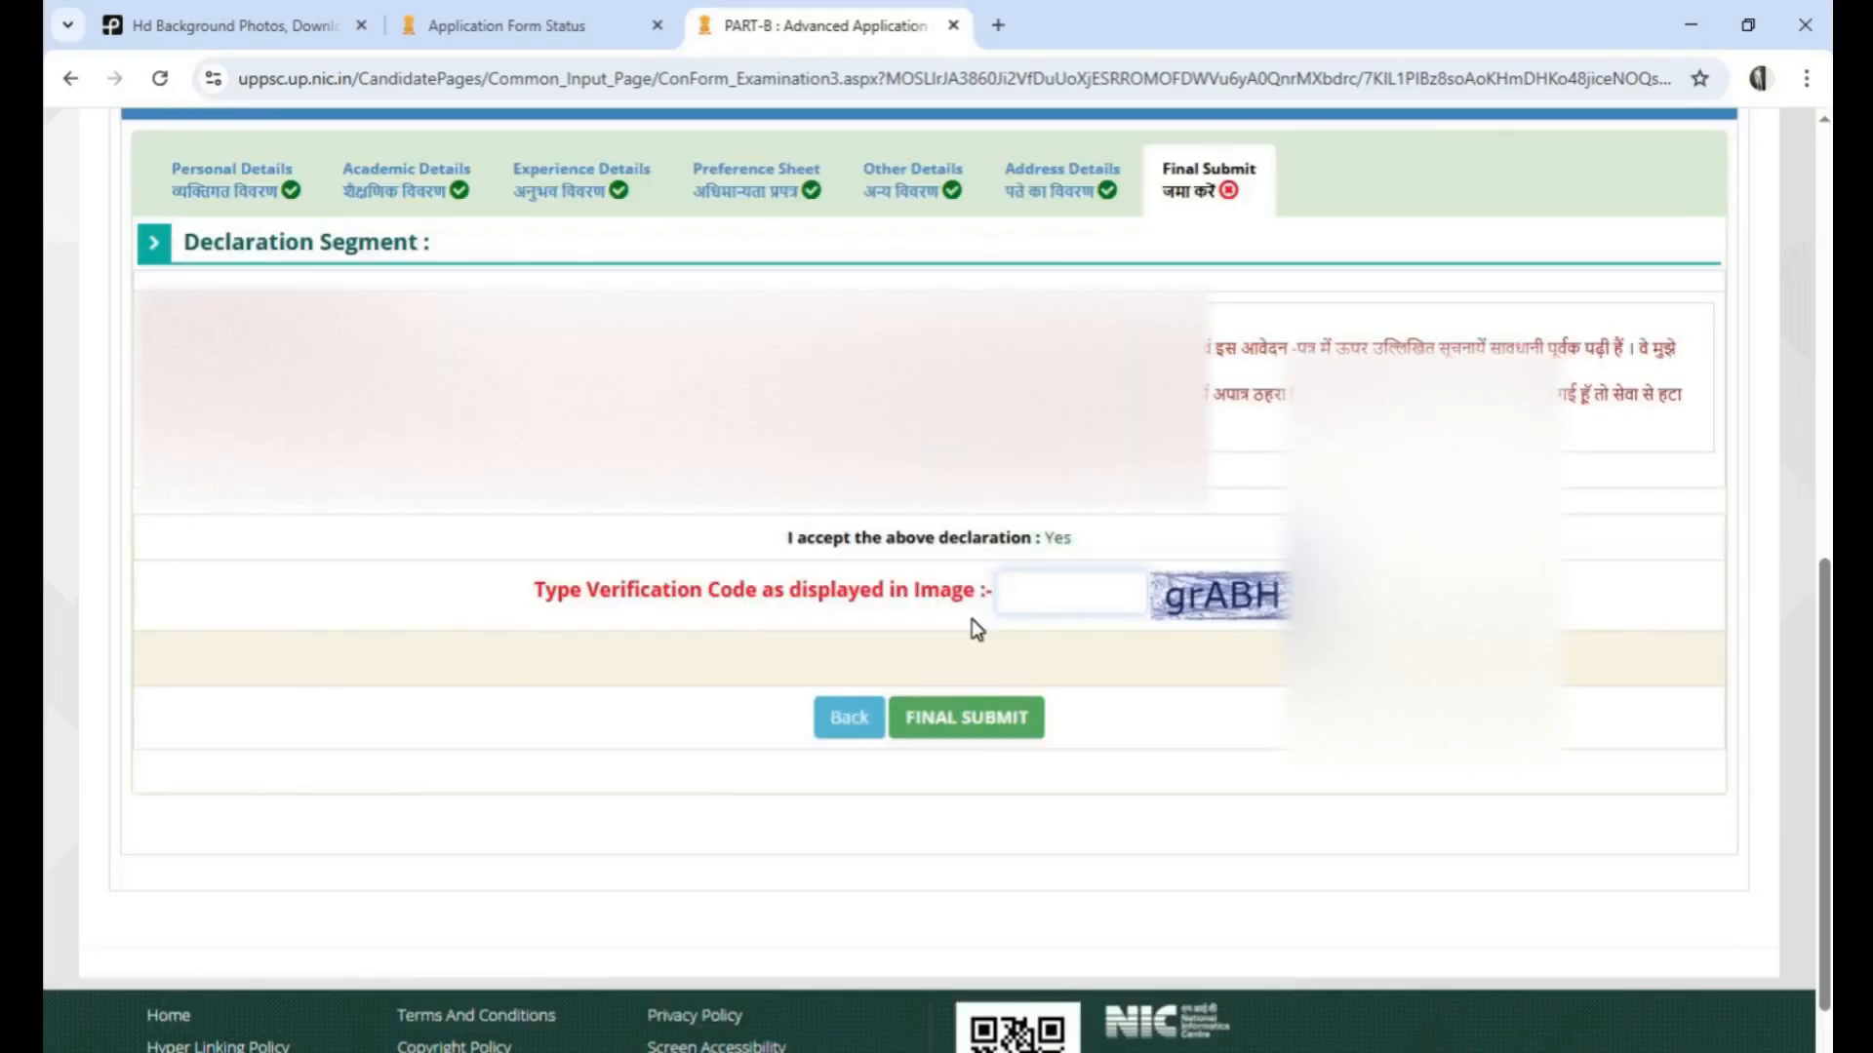
Enter the verification code shown in the image and make the final submission of the application, confirming with Yes
text(graAB)
key(Delete)
click(1084, 603)
text(H)
click(936, 730)
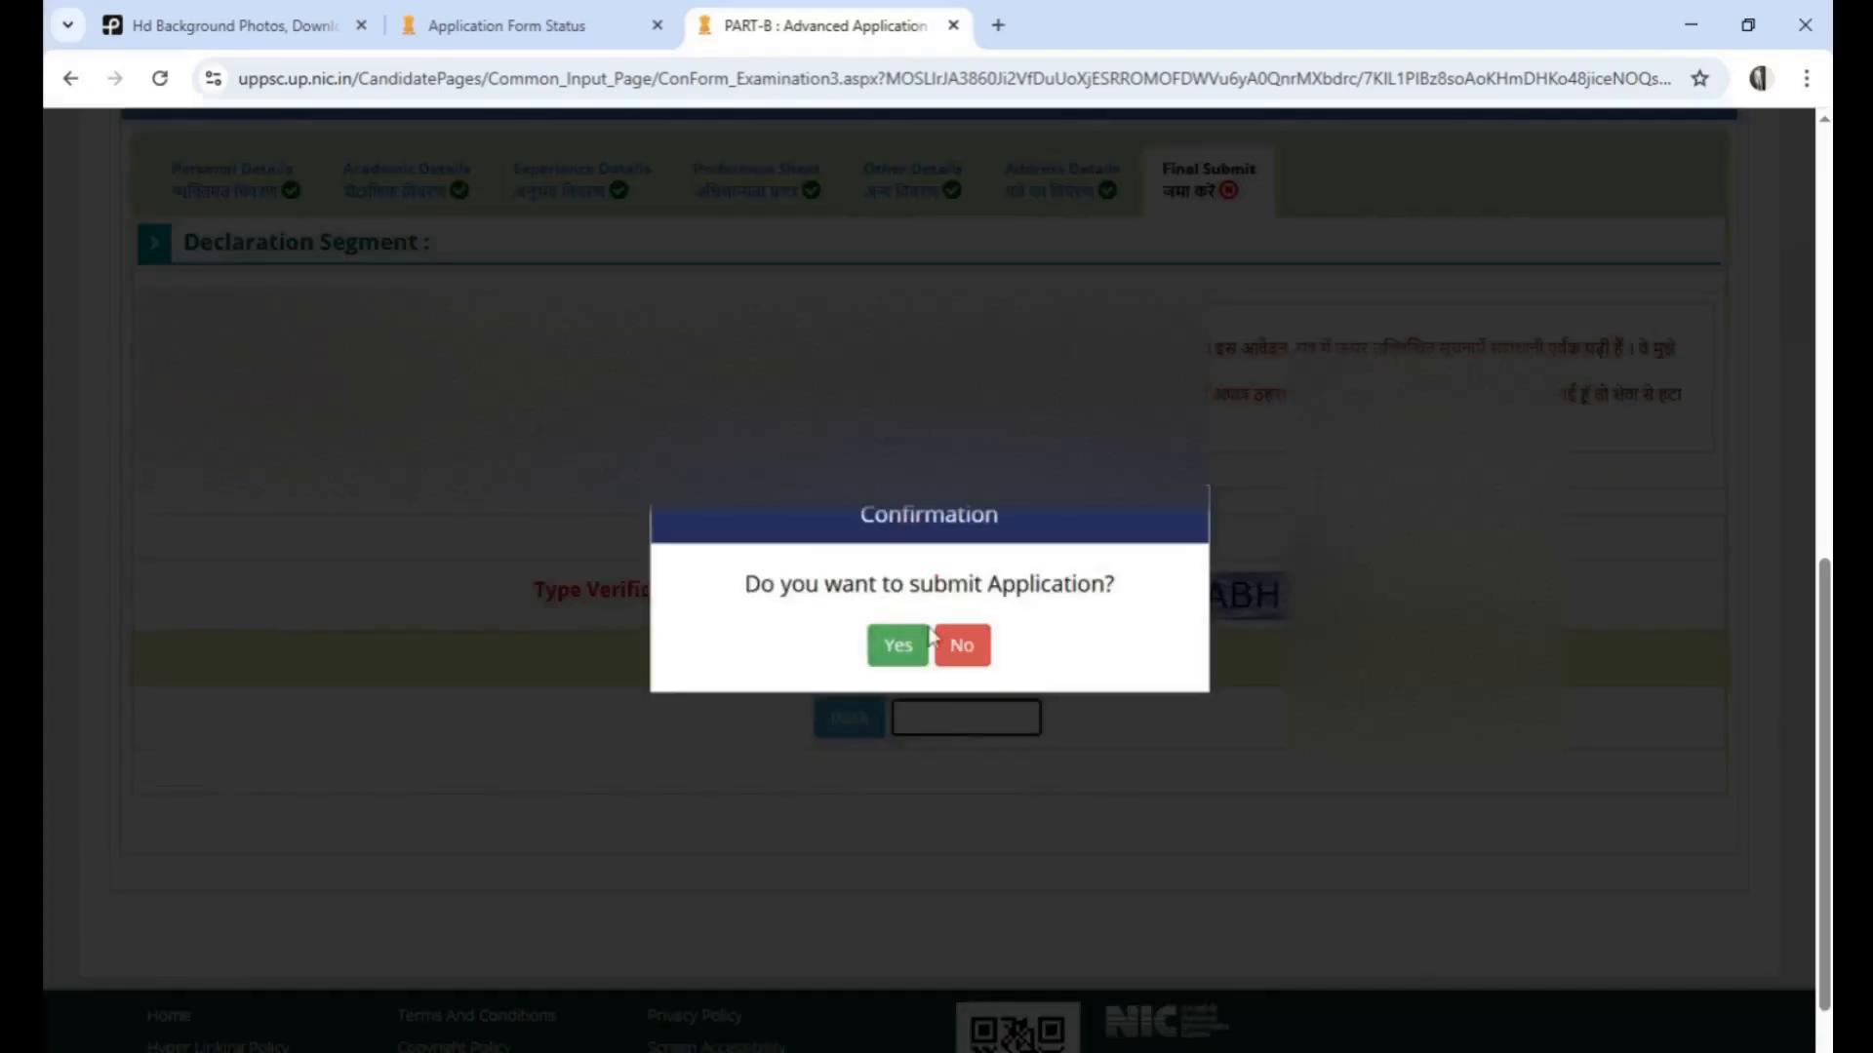
click(892, 666)
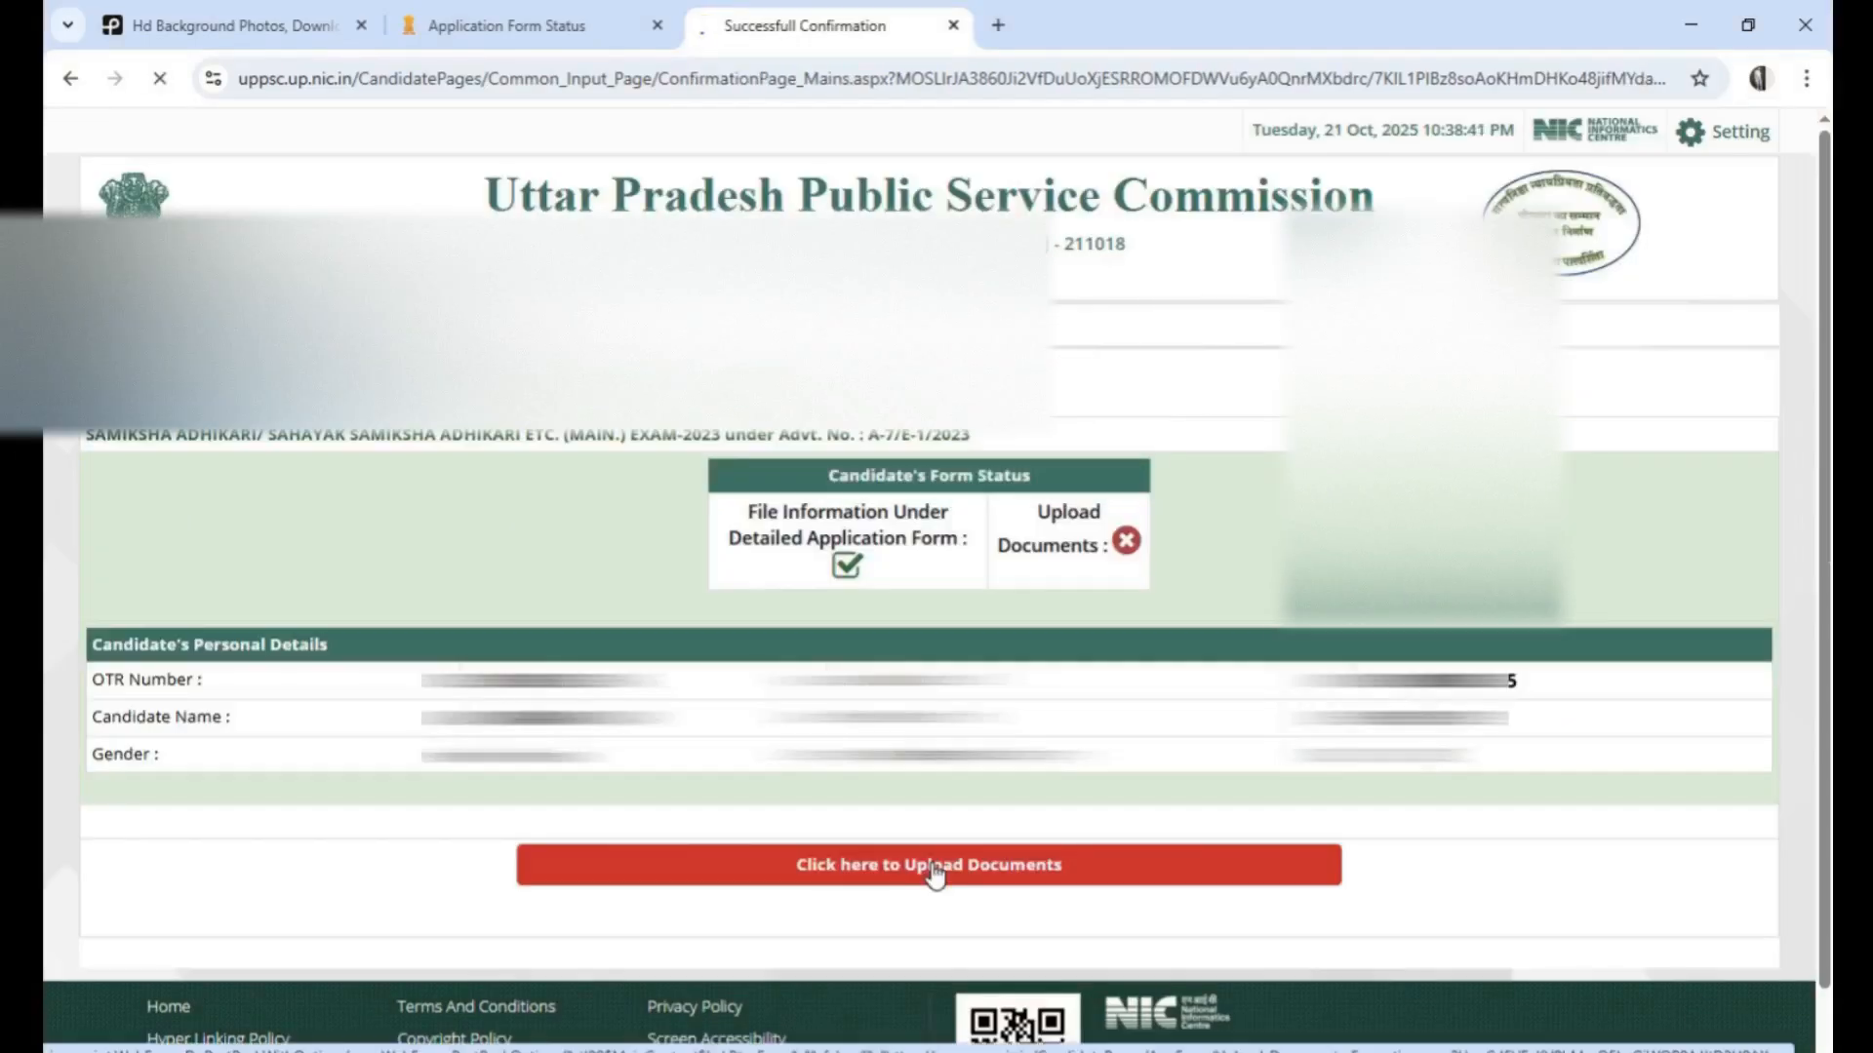
Open the document upload page and look over the list of mandatory and optional required documents
click(932, 863)
scroll(763, 730, down, 3)
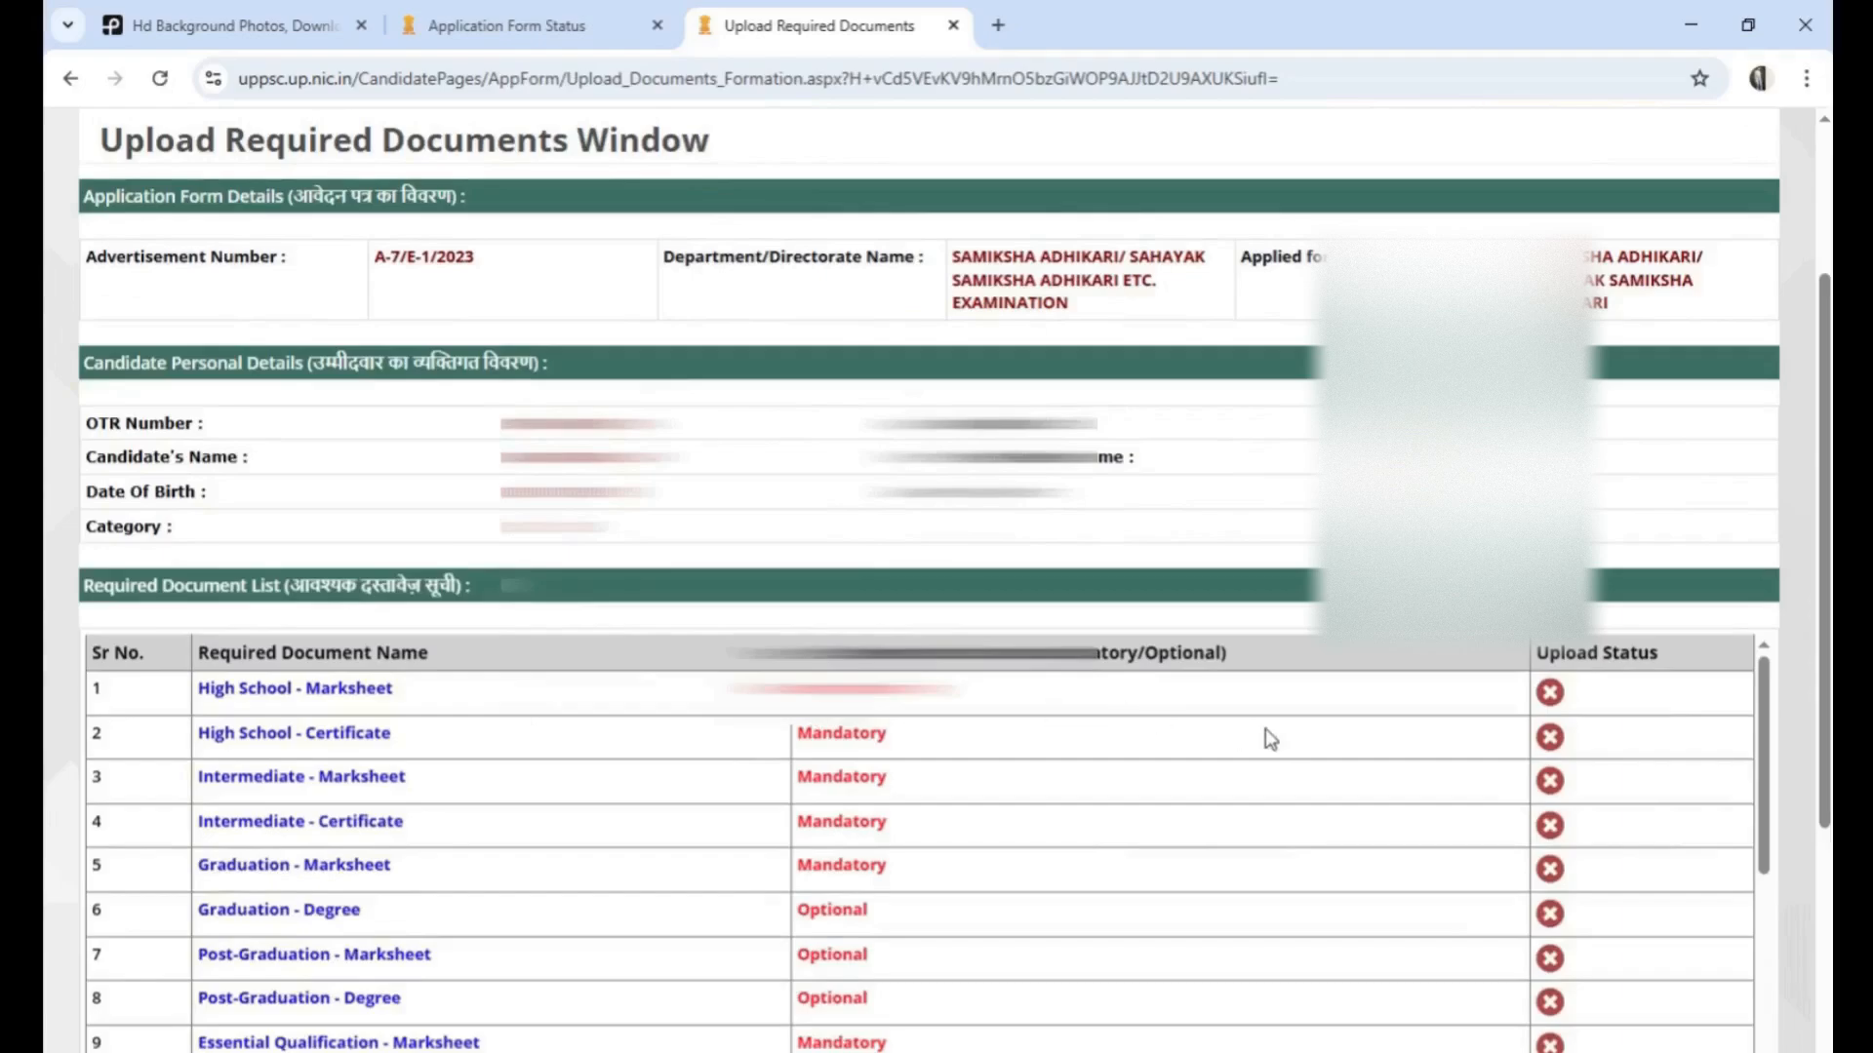
scroll(761, 723, down, 10)
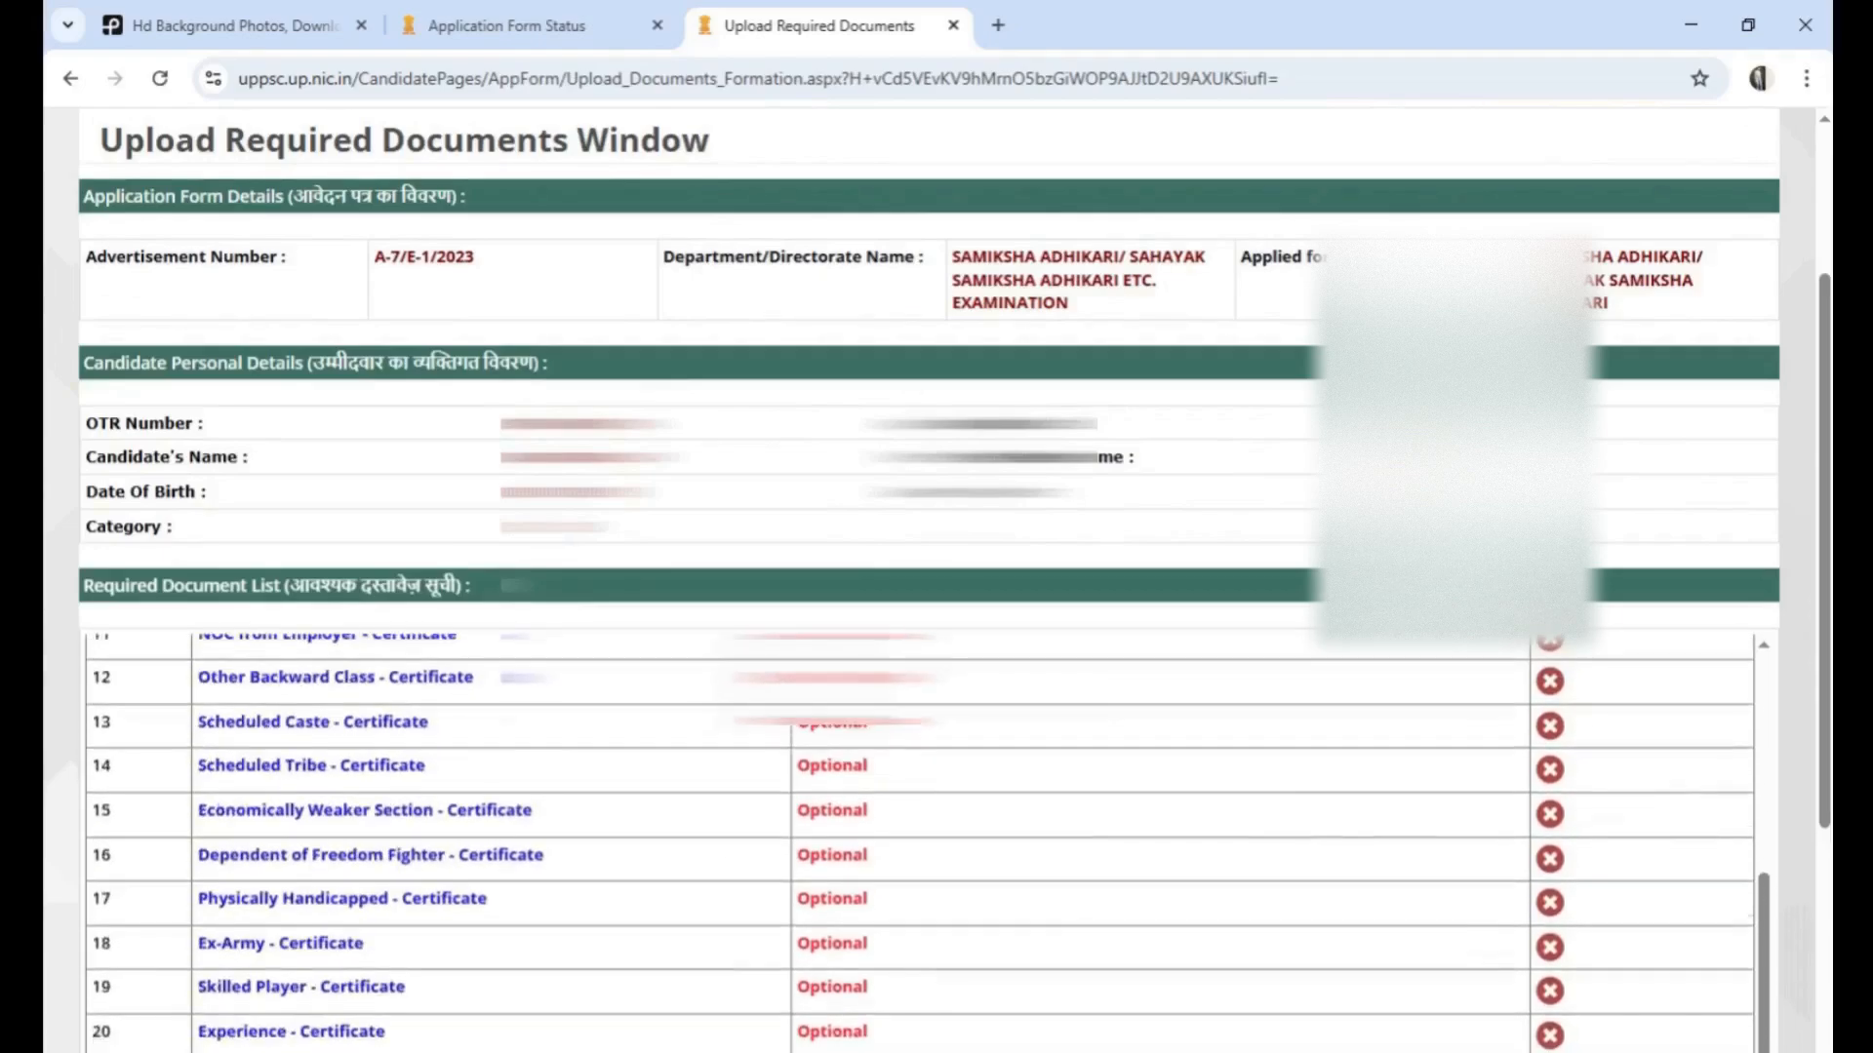
Proceed from the required document list to uploading the documents, confirming the redirect message
scroll(946, 741, up, 5)
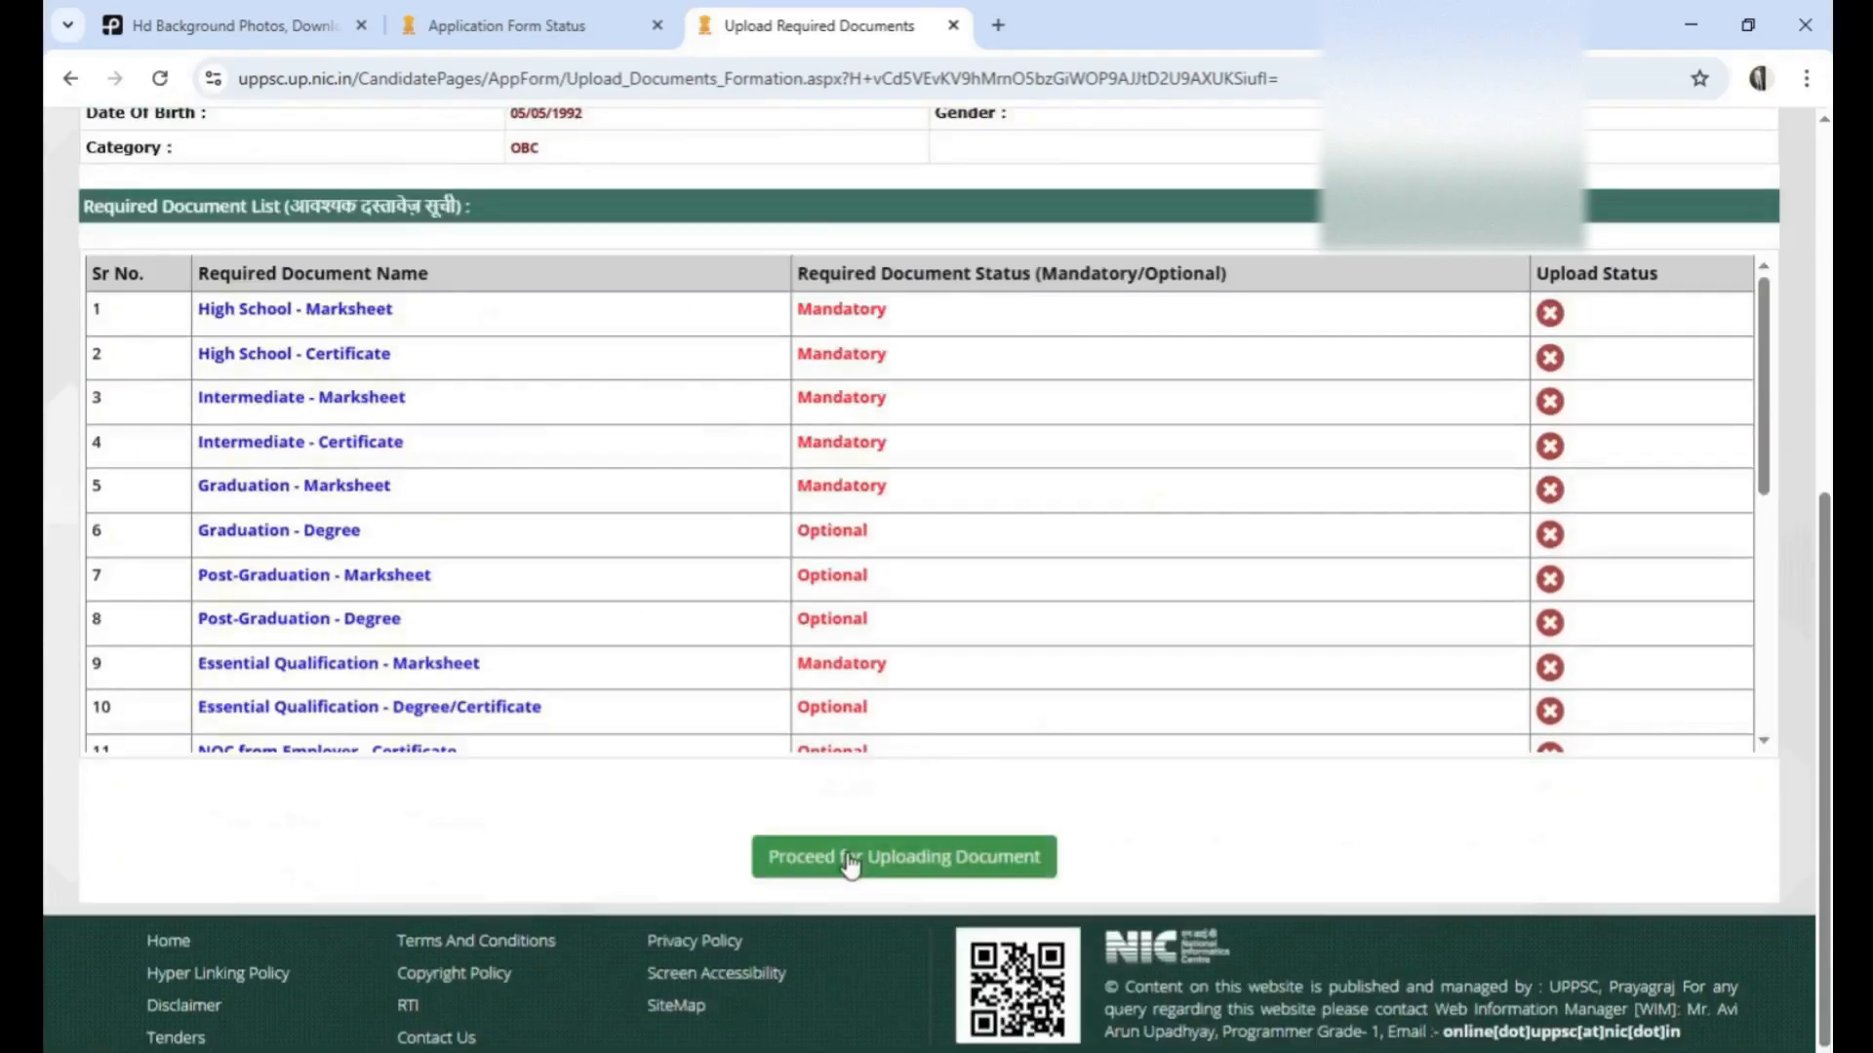
click(982, 853)
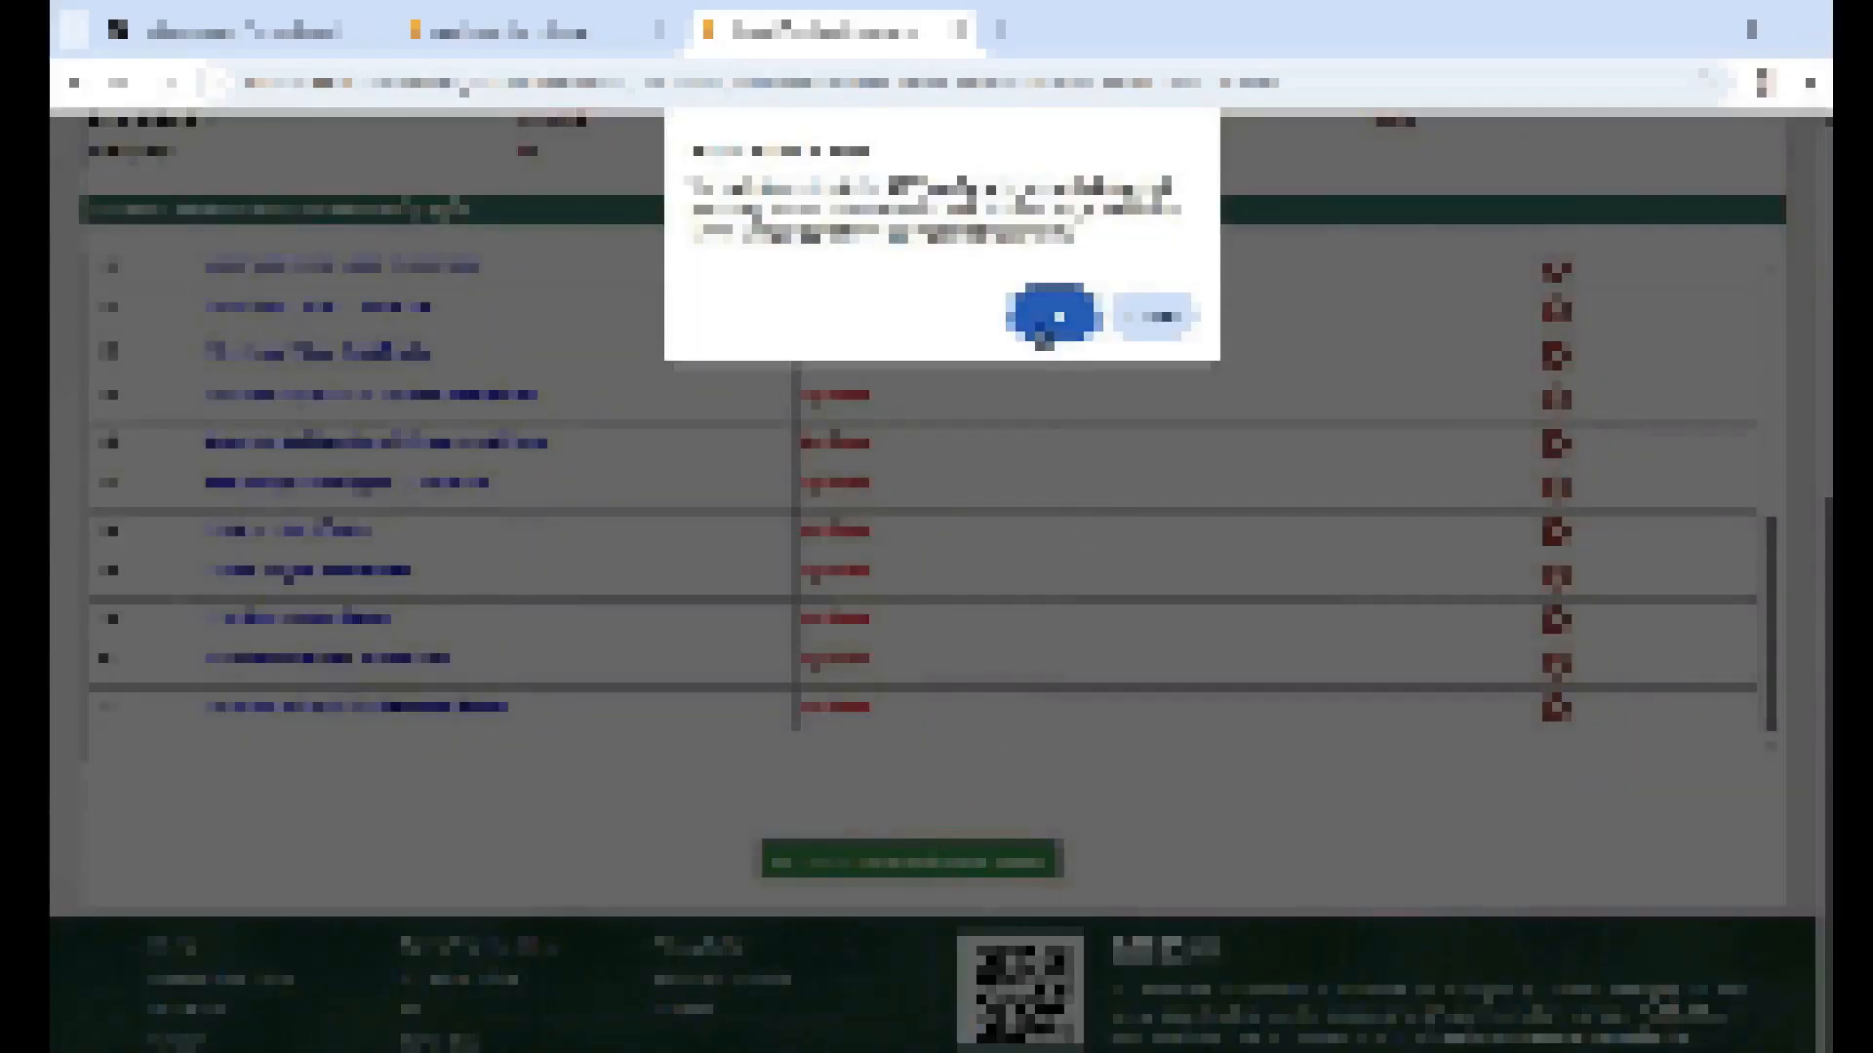
click(1032, 320)
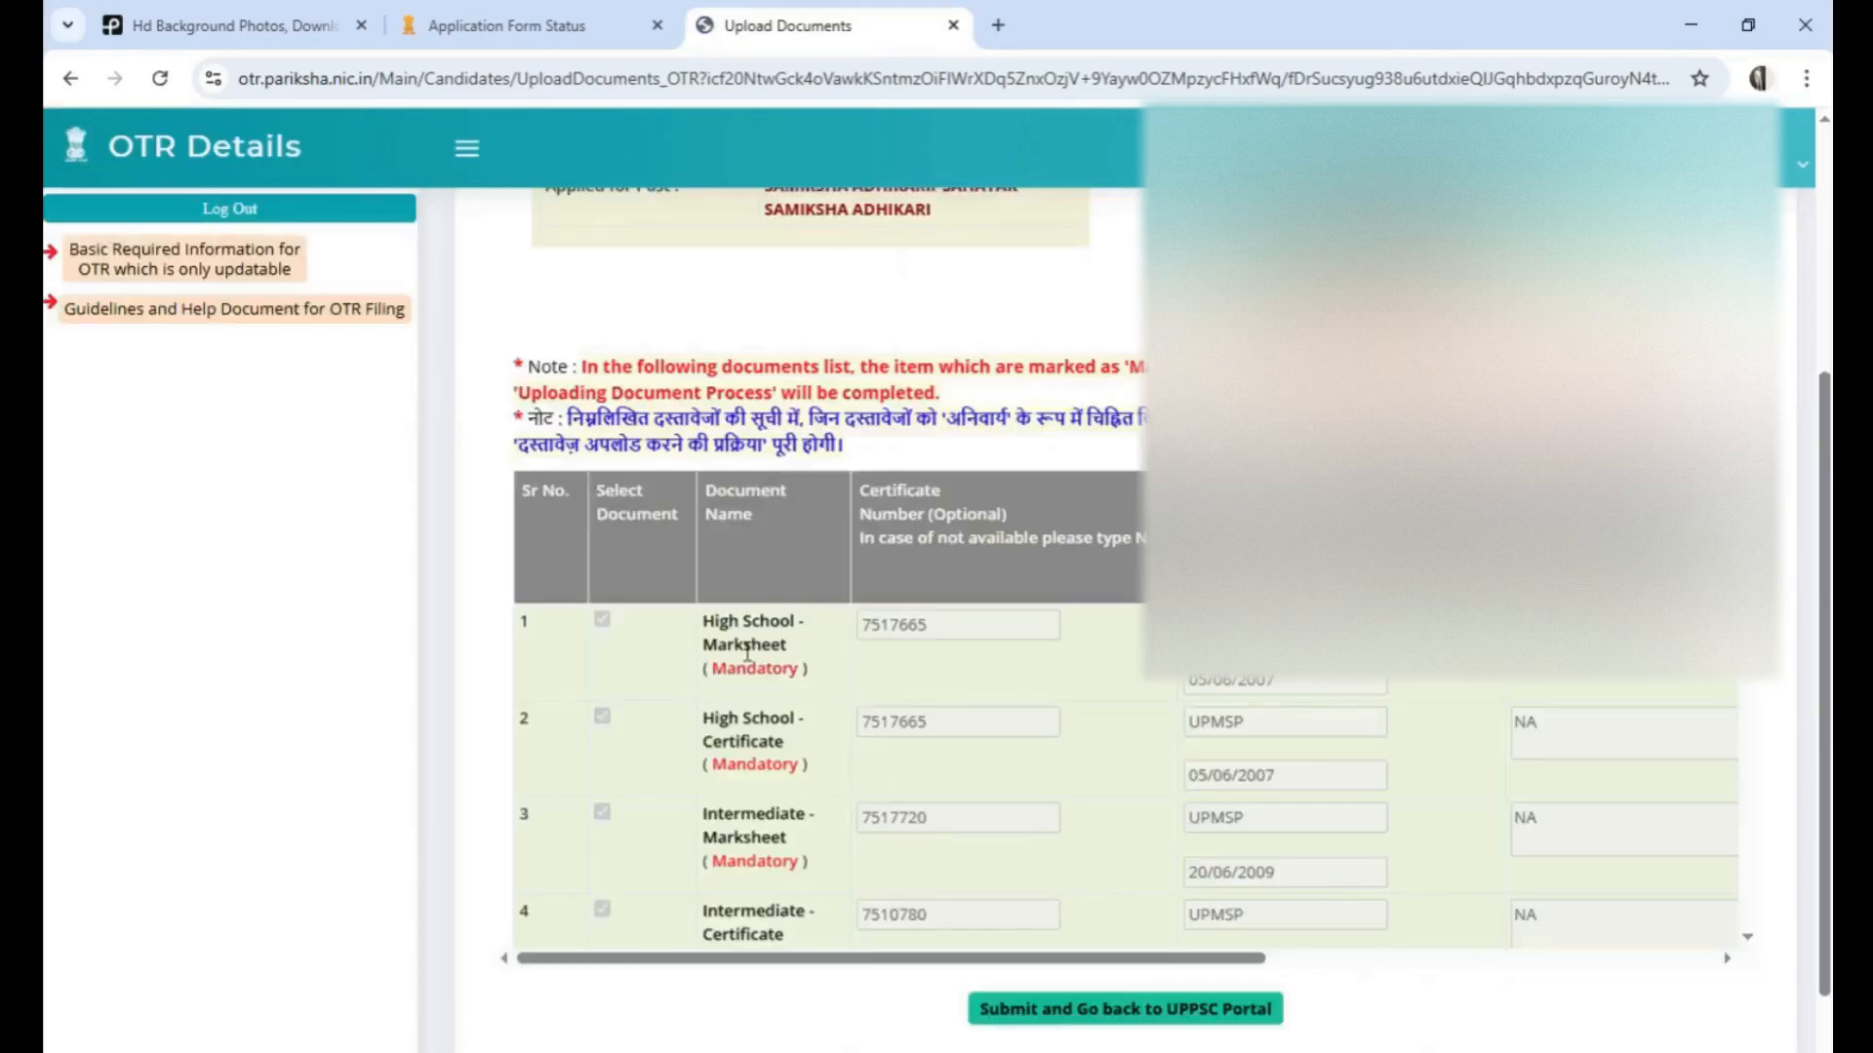
Look over the upload table's rows and columns, view the uploaded High School marksheet and close it again
scroll(1306, 820, down, 1)
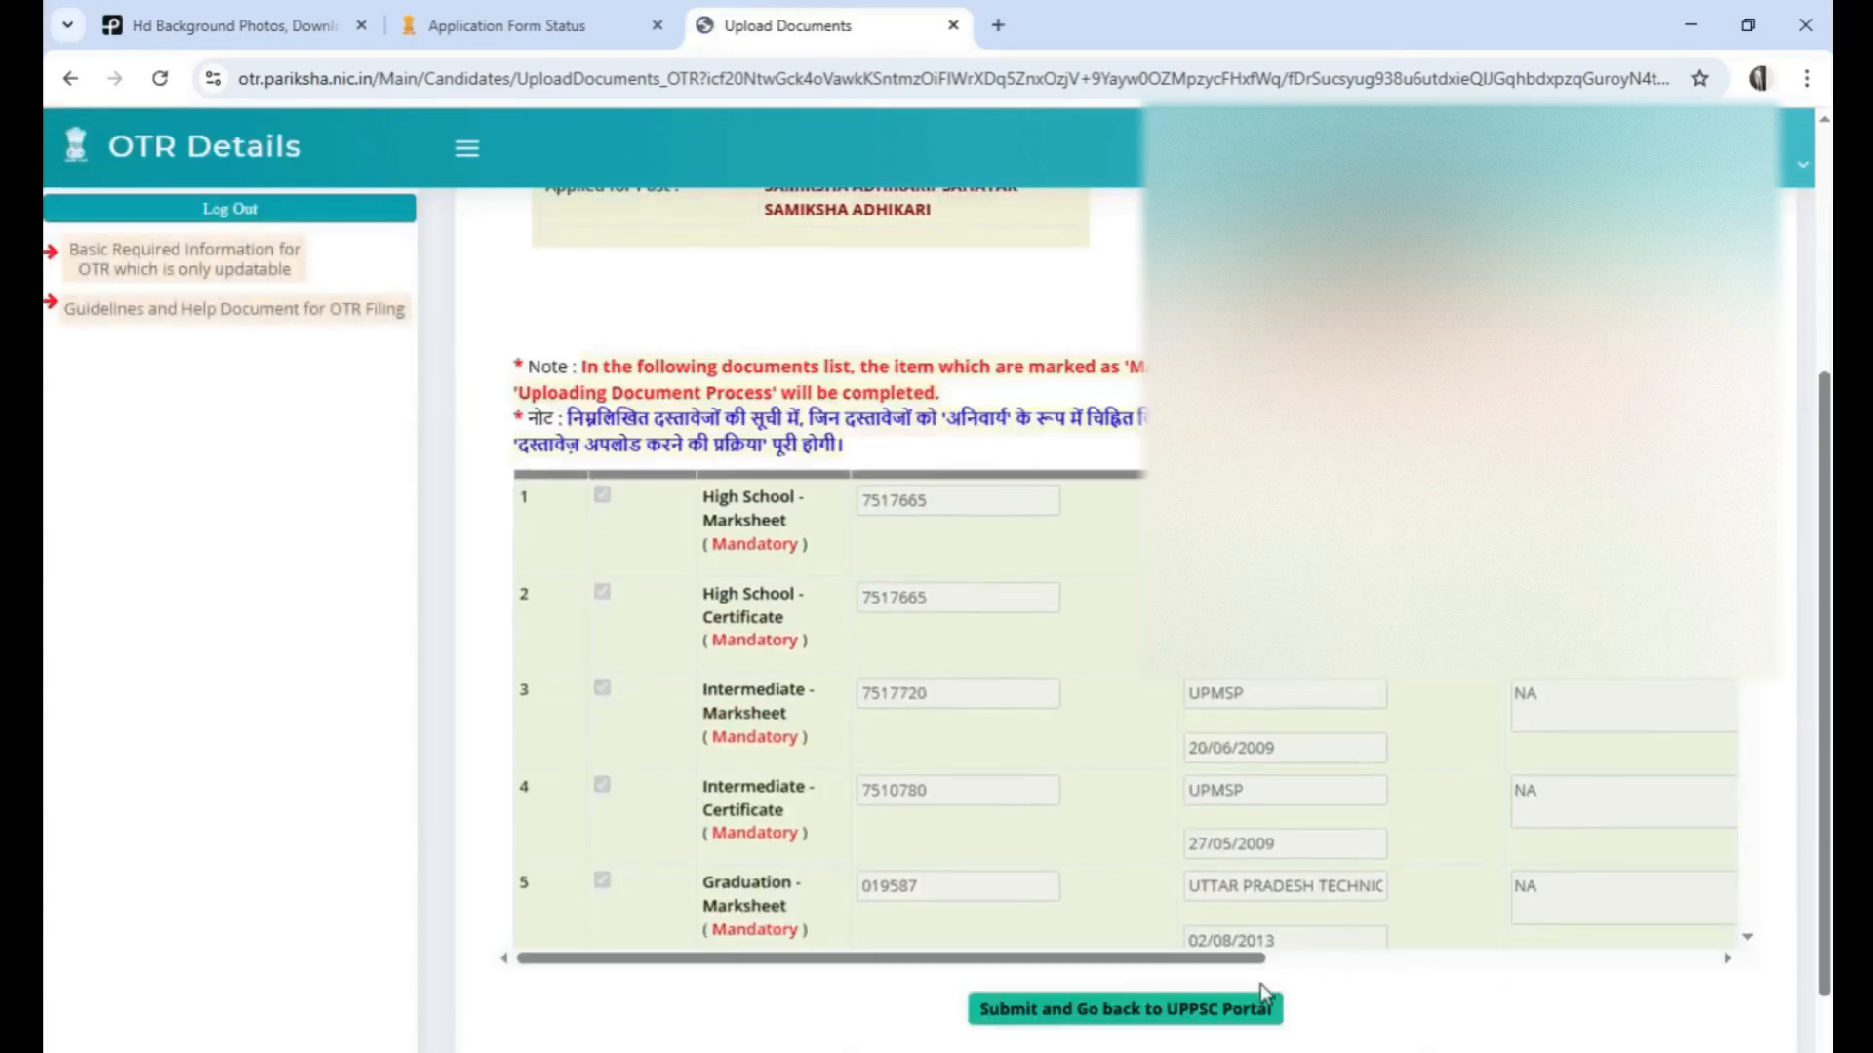
drag(1232, 955, 1695, 937)
scroll(1463, 780, up, 1)
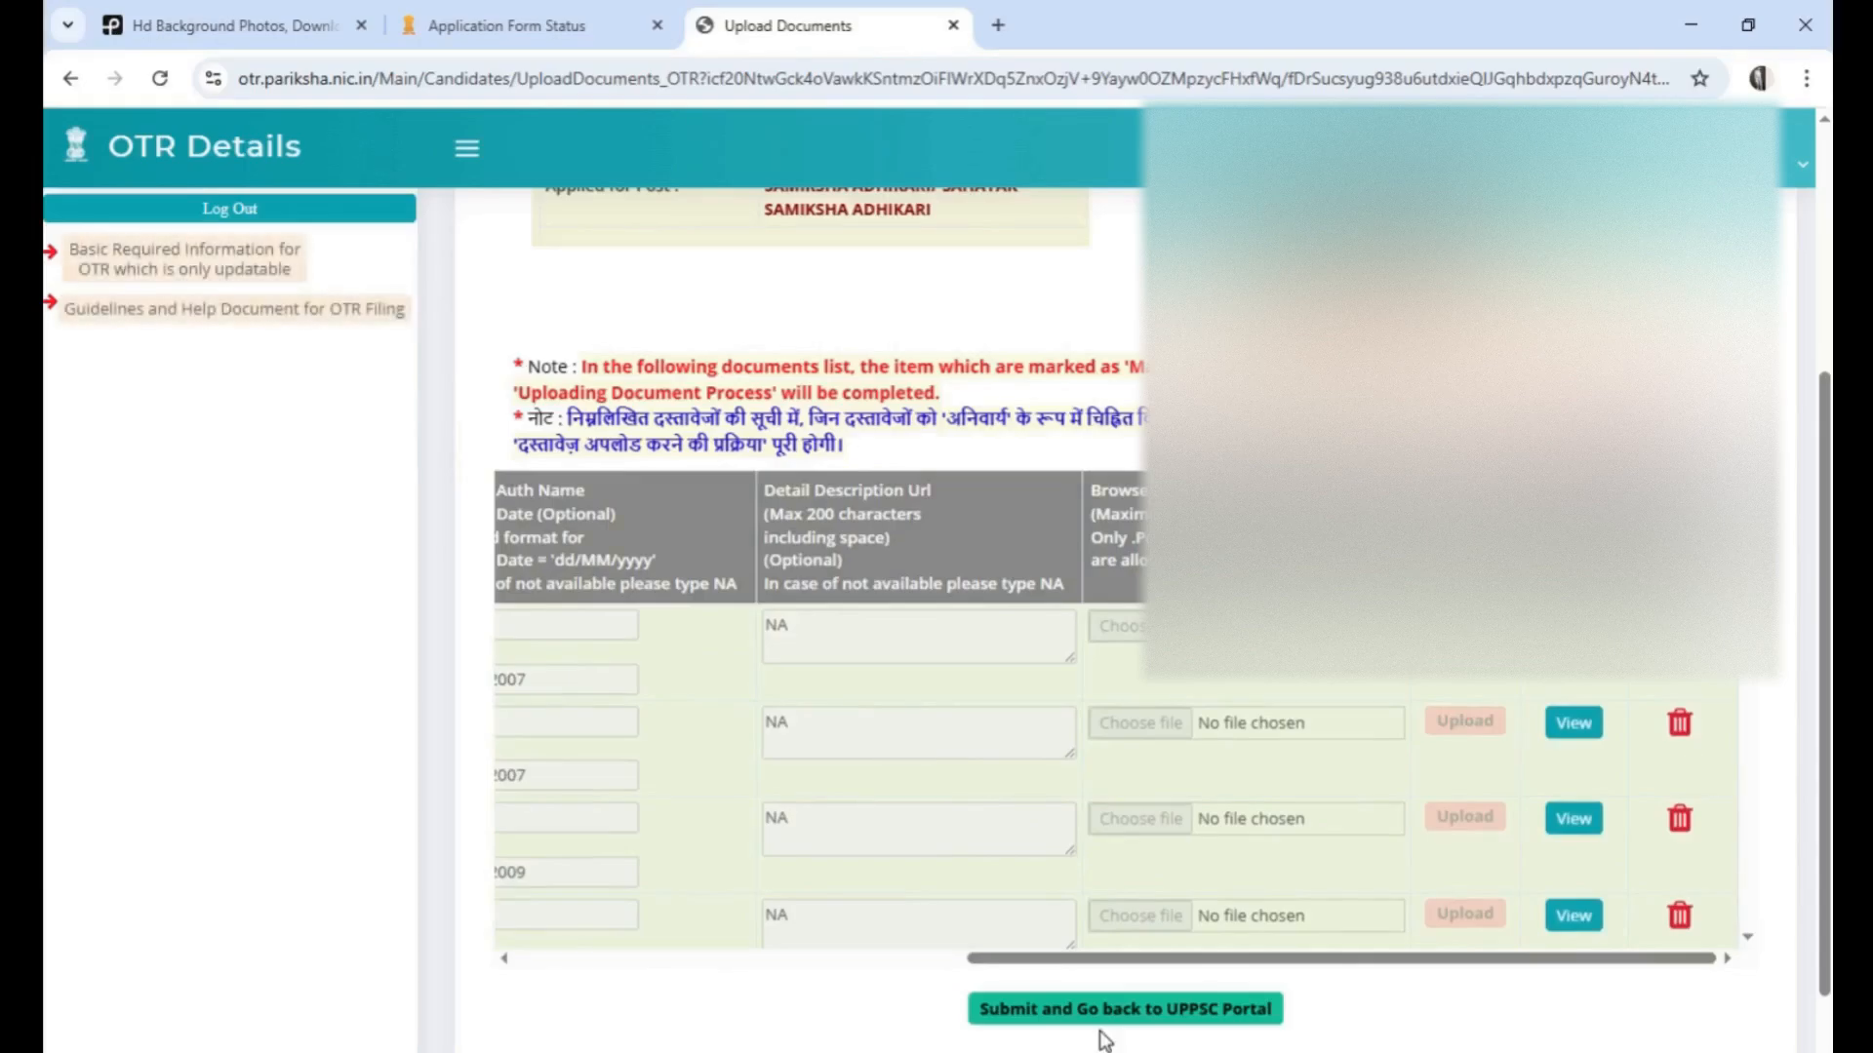
click(1690, 24)
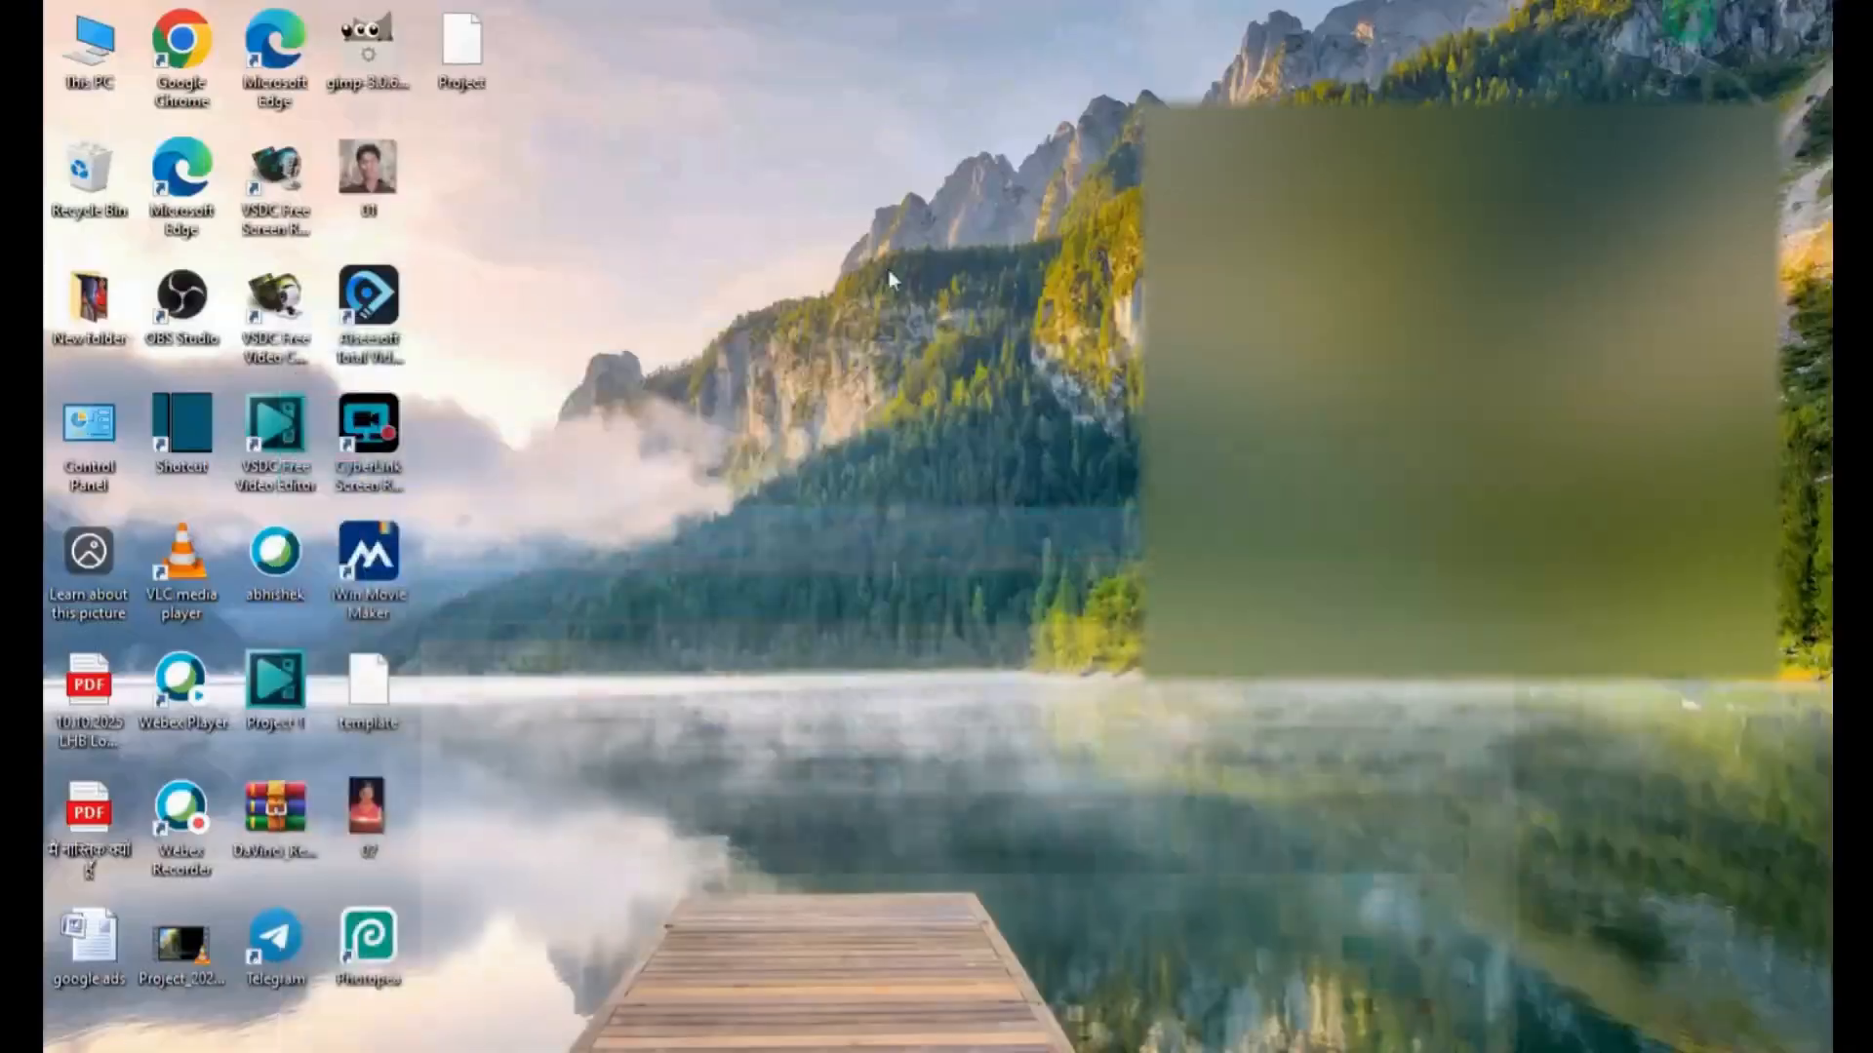
key(alt+Tab)
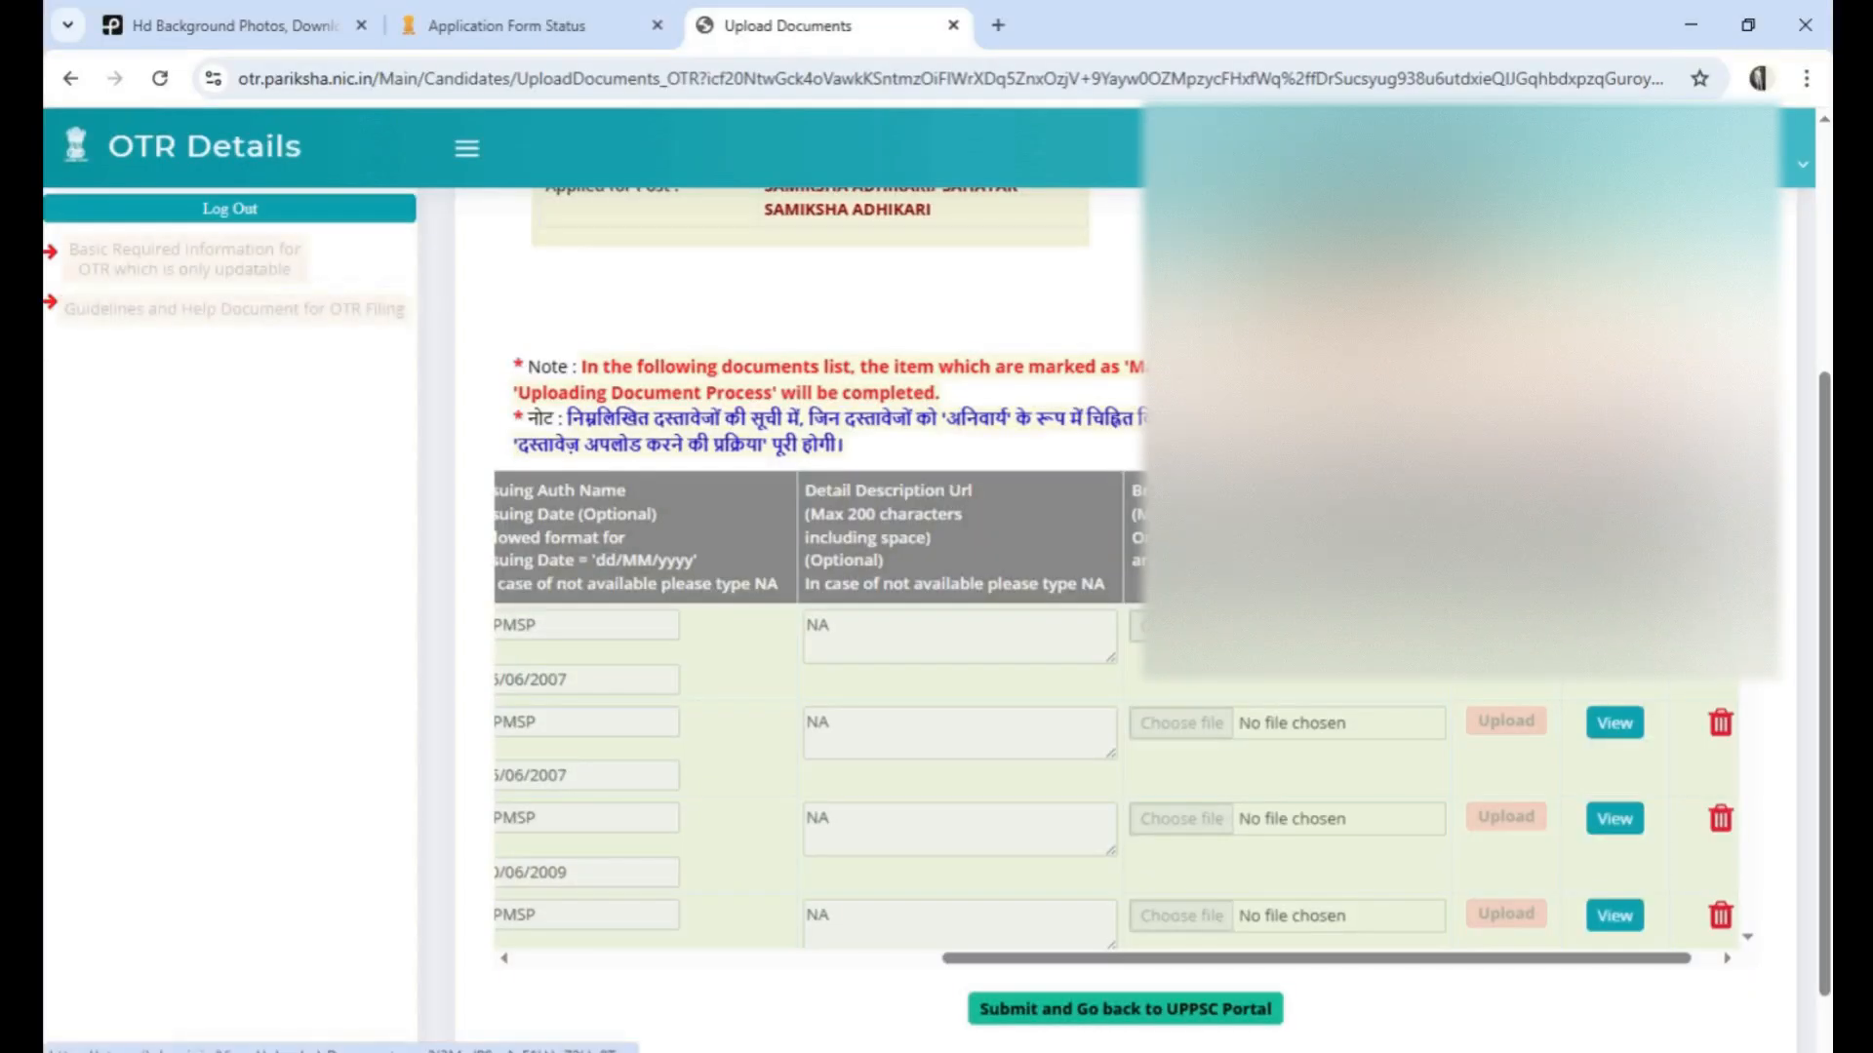
click(1614, 626)
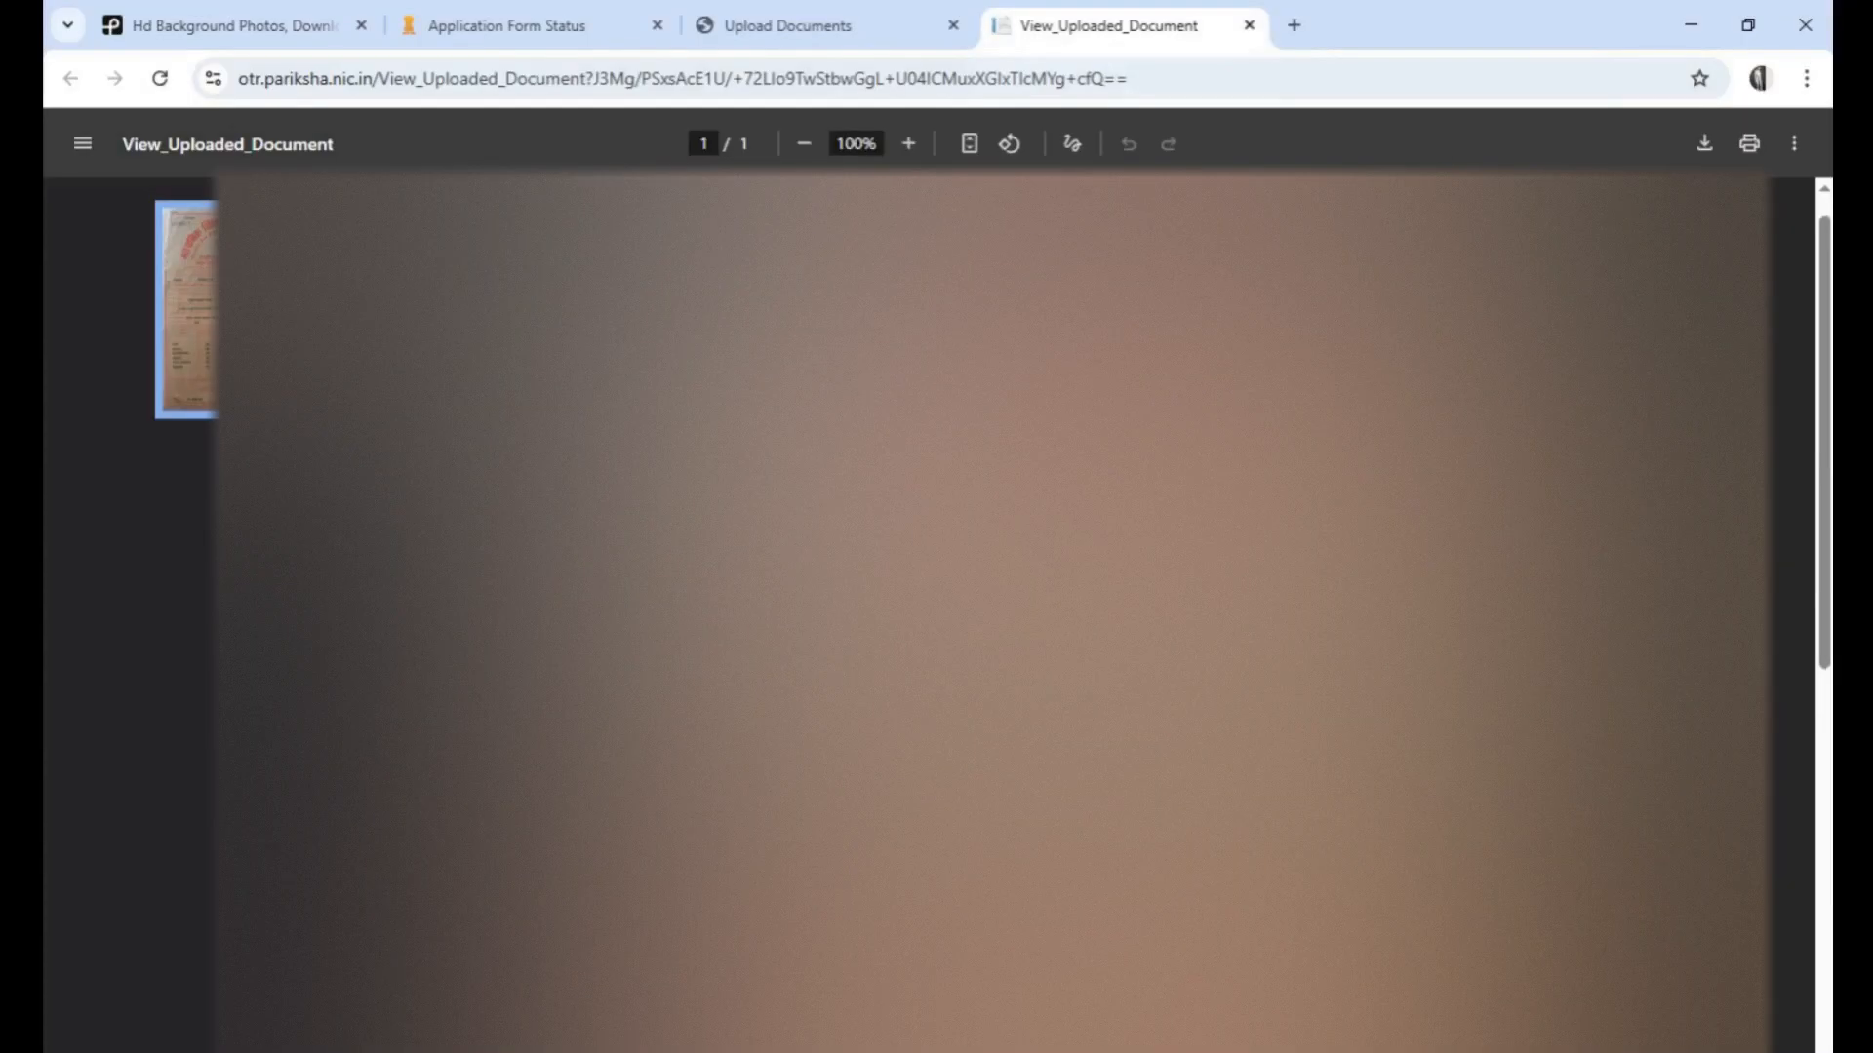
scroll(991, 614, up, 1)
click(1249, 26)
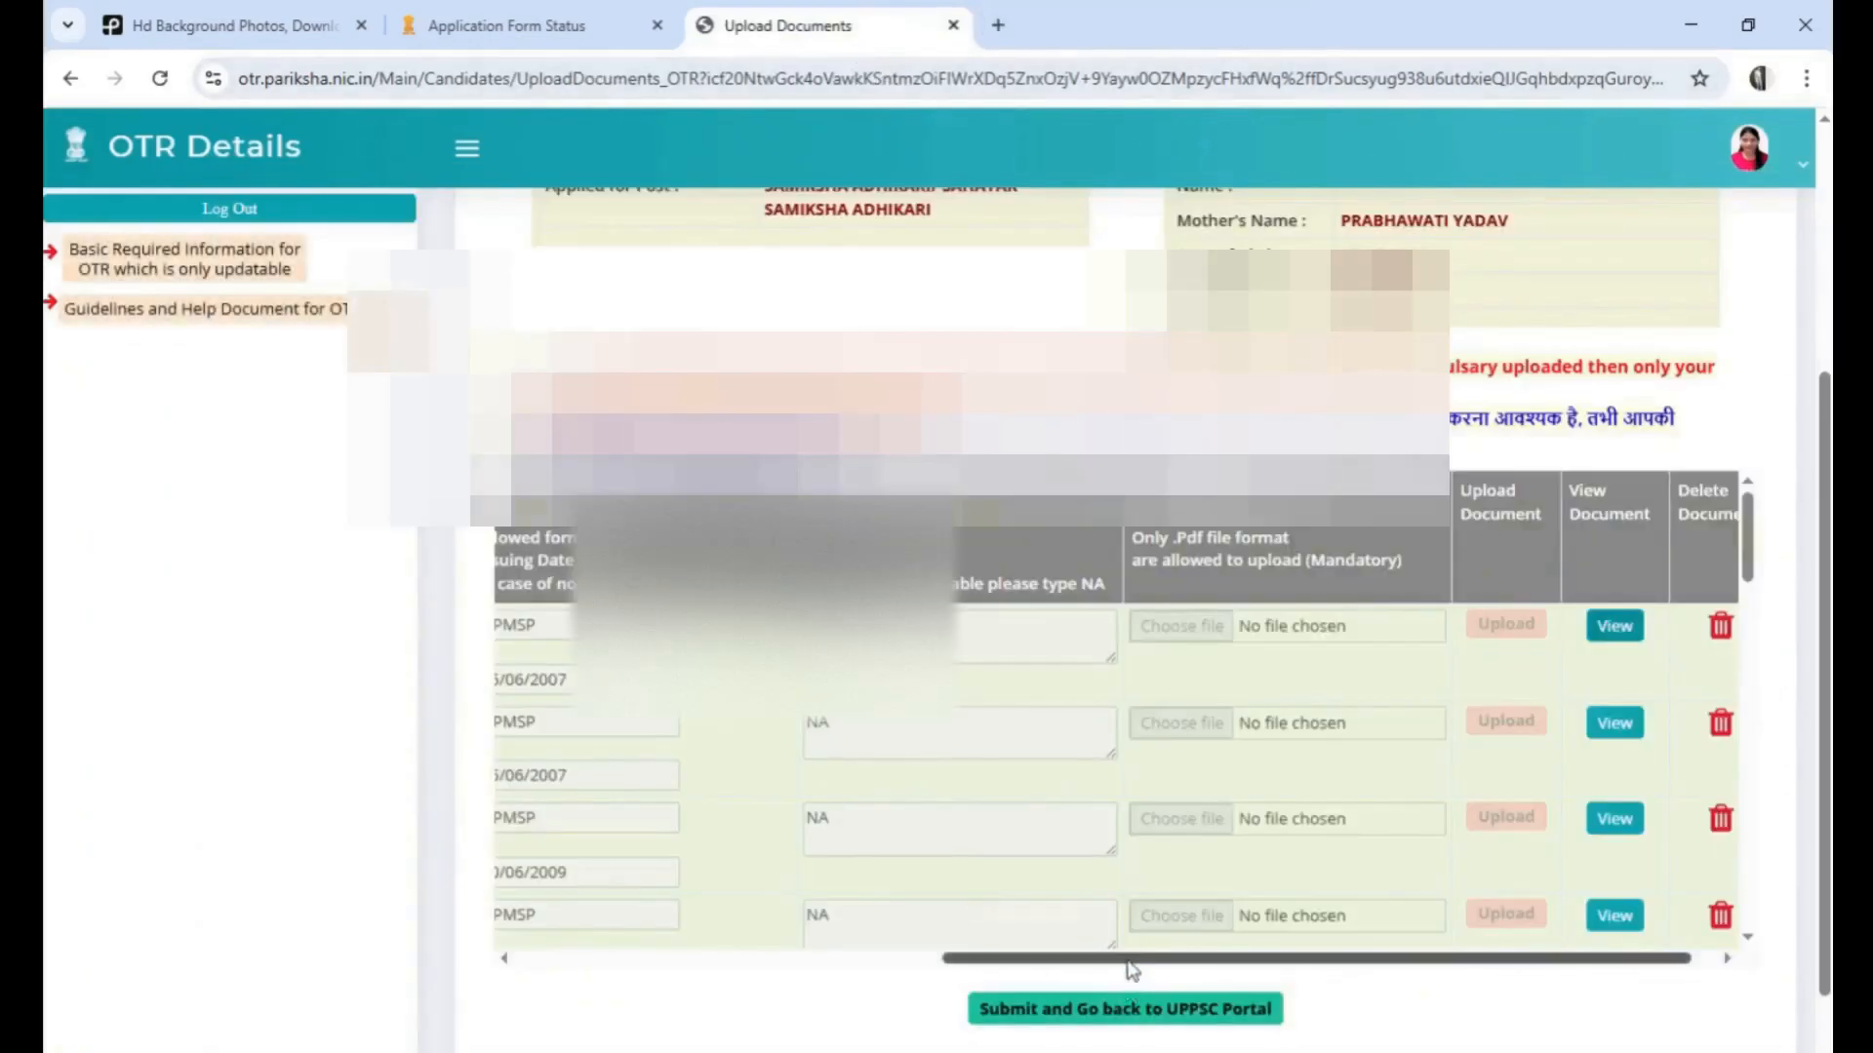
Set the issuing date of the NOC from Employer certificate to 17/10/2025
drag(1126, 958, 790, 988)
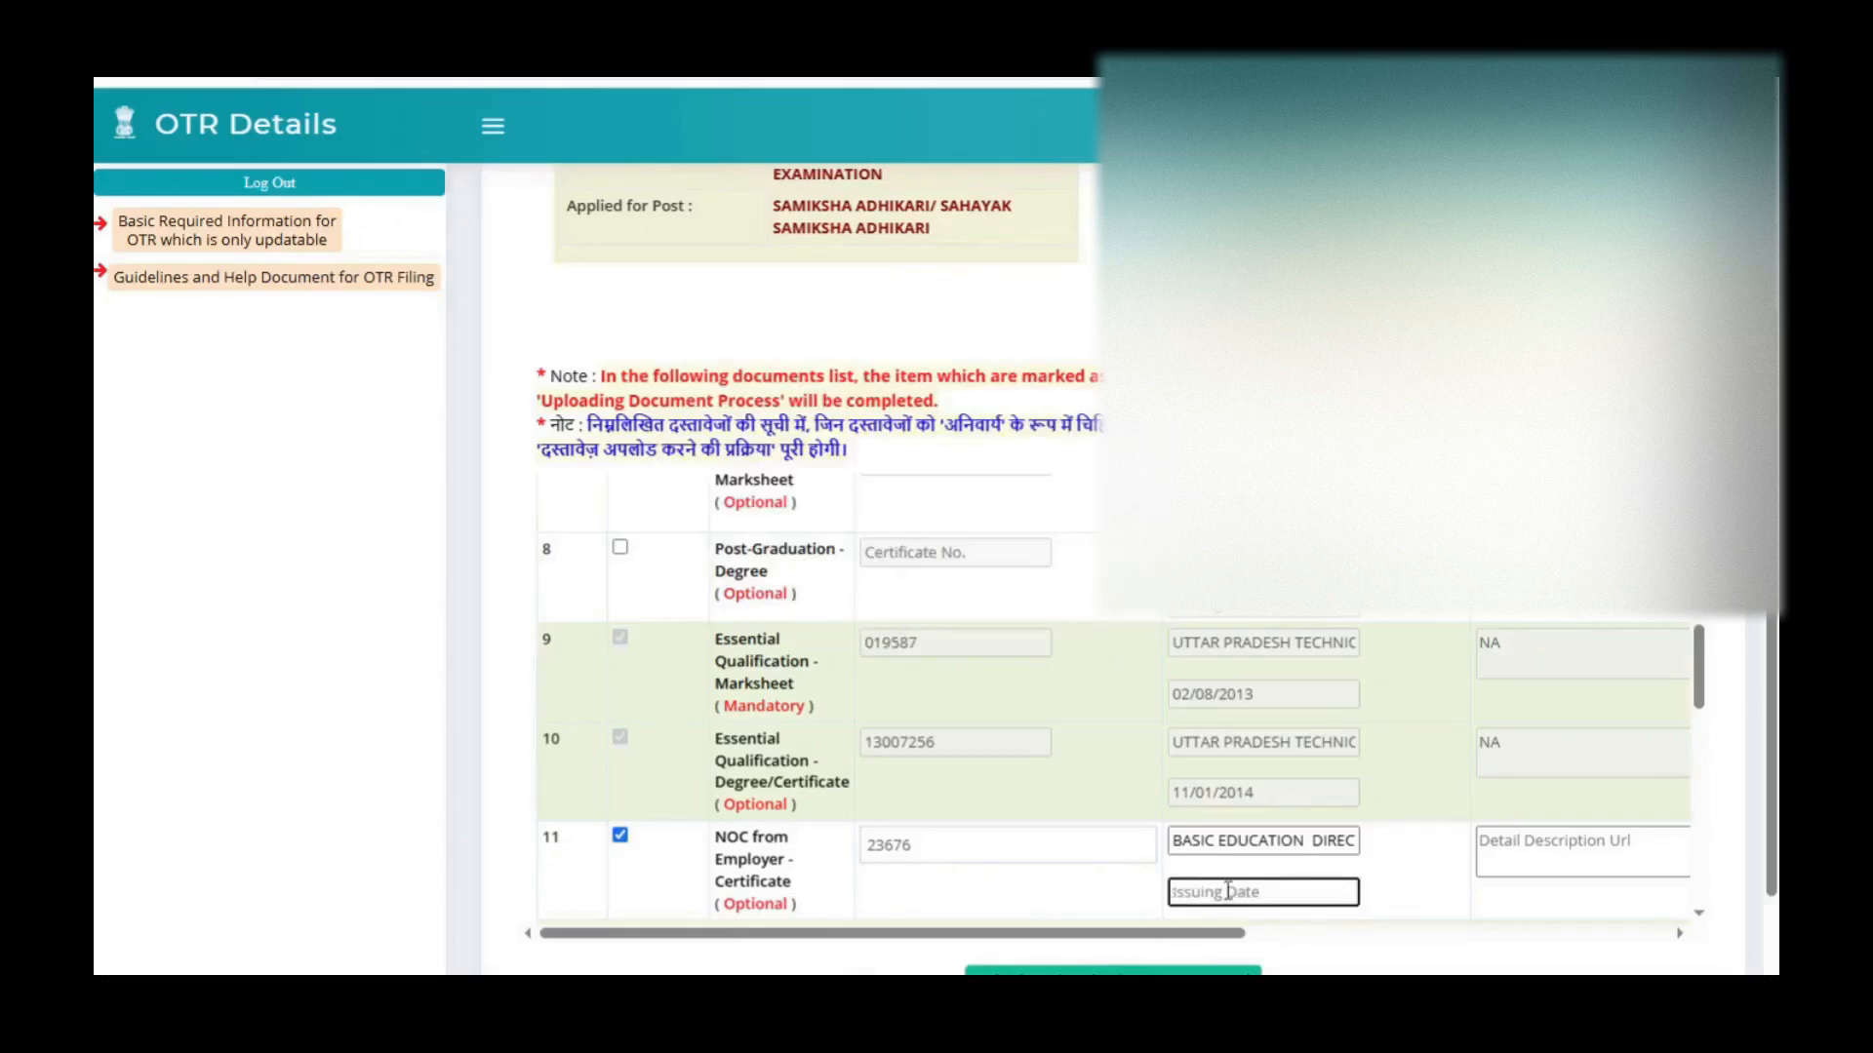
click(1227, 889)
text(17)
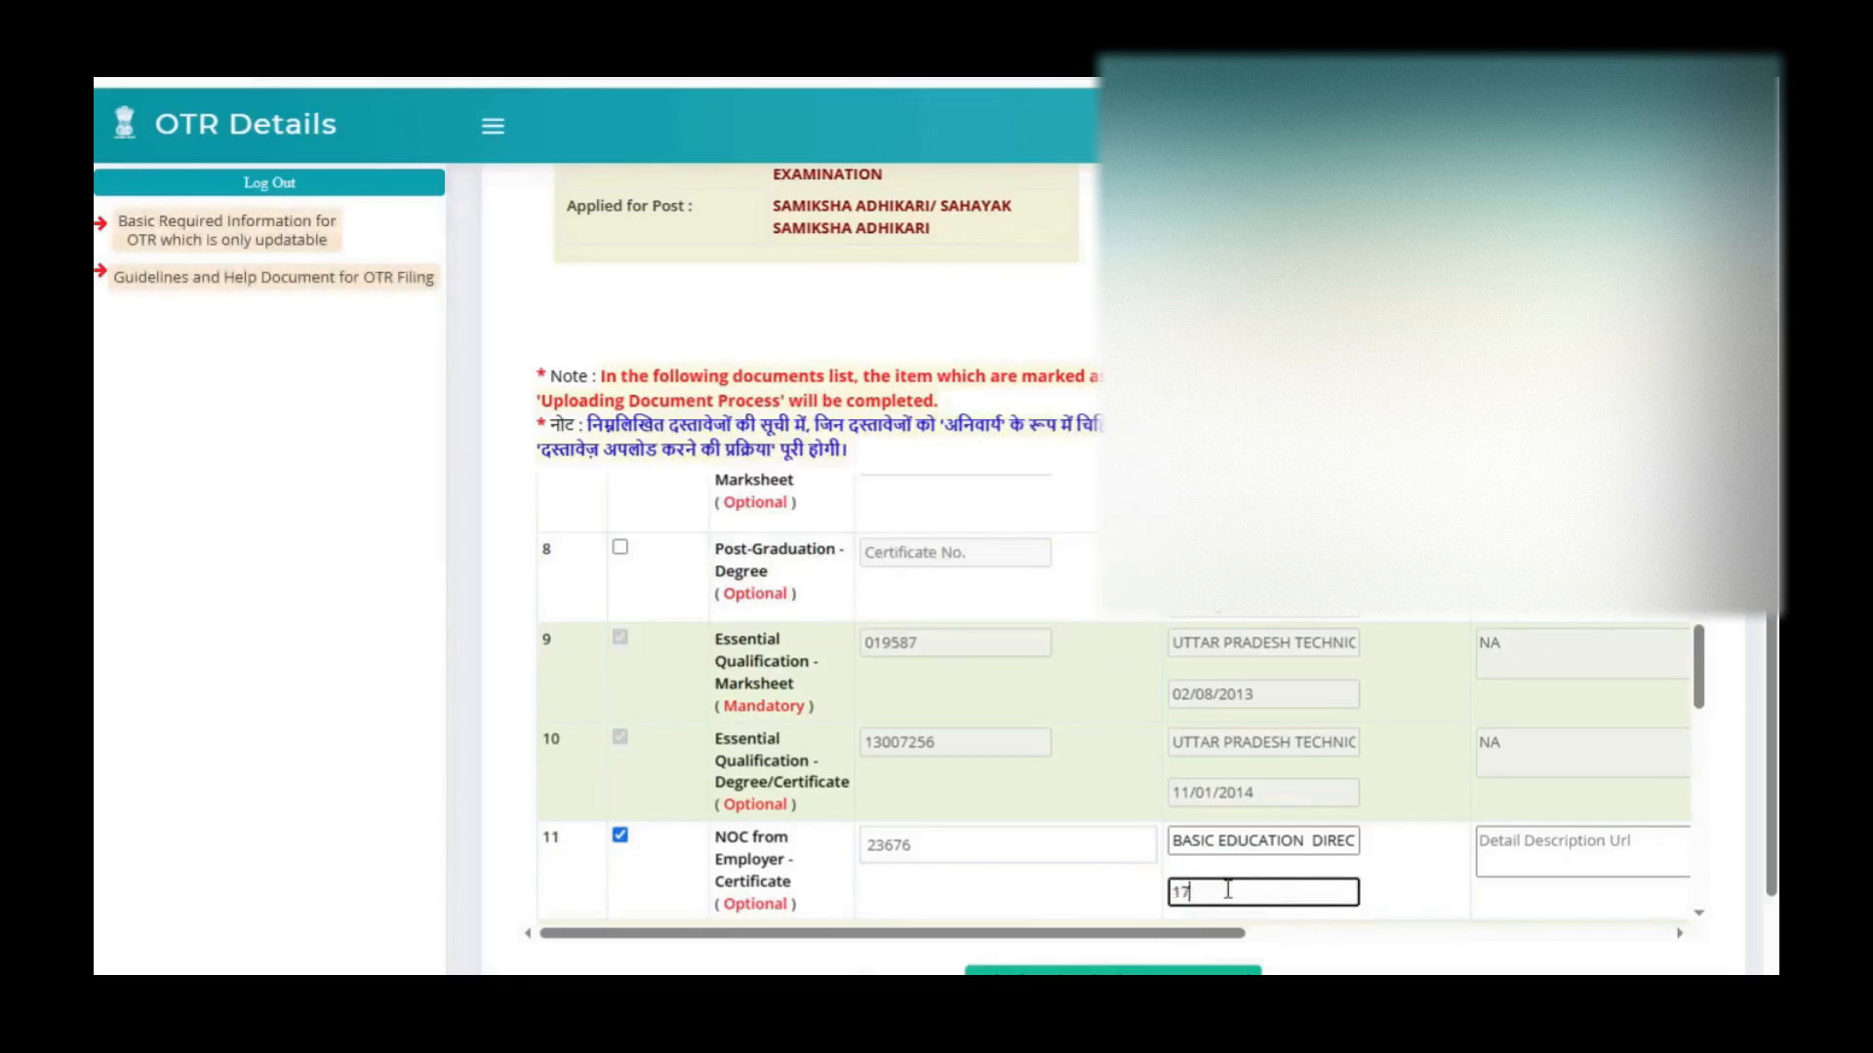
text(/10/)
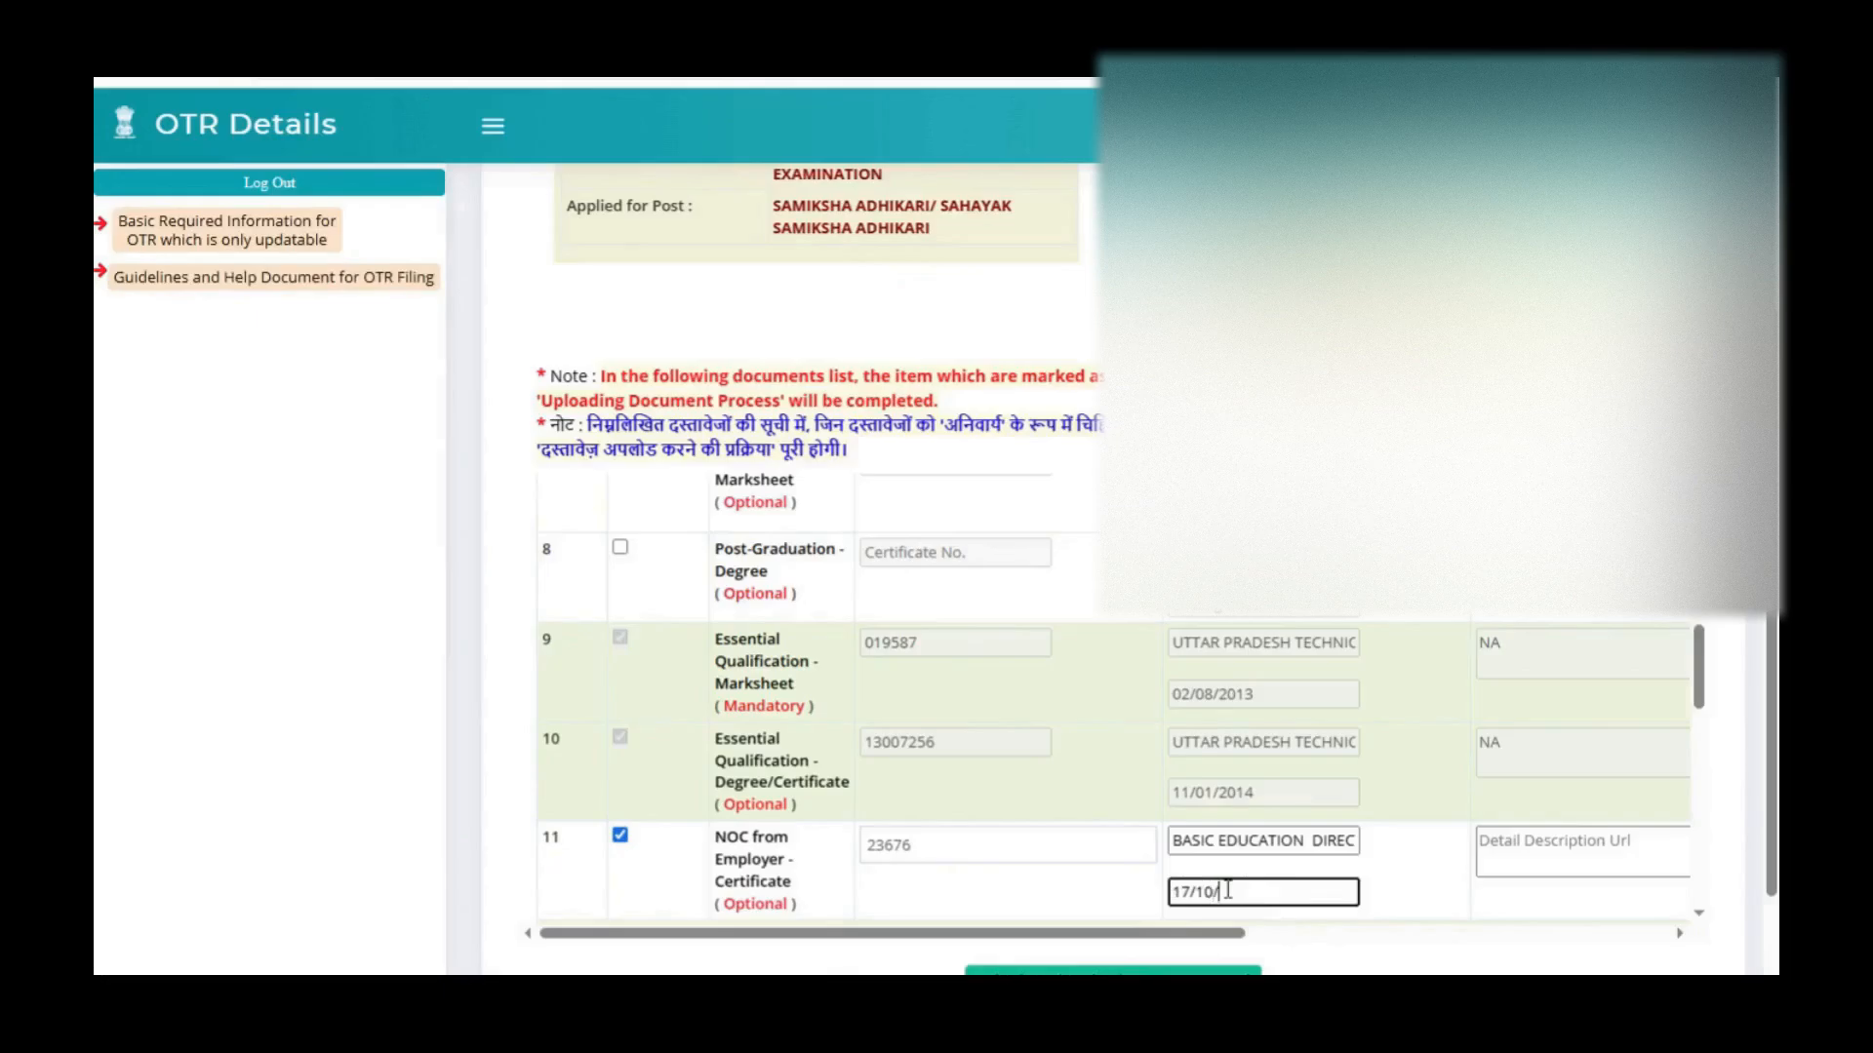
text(2025)
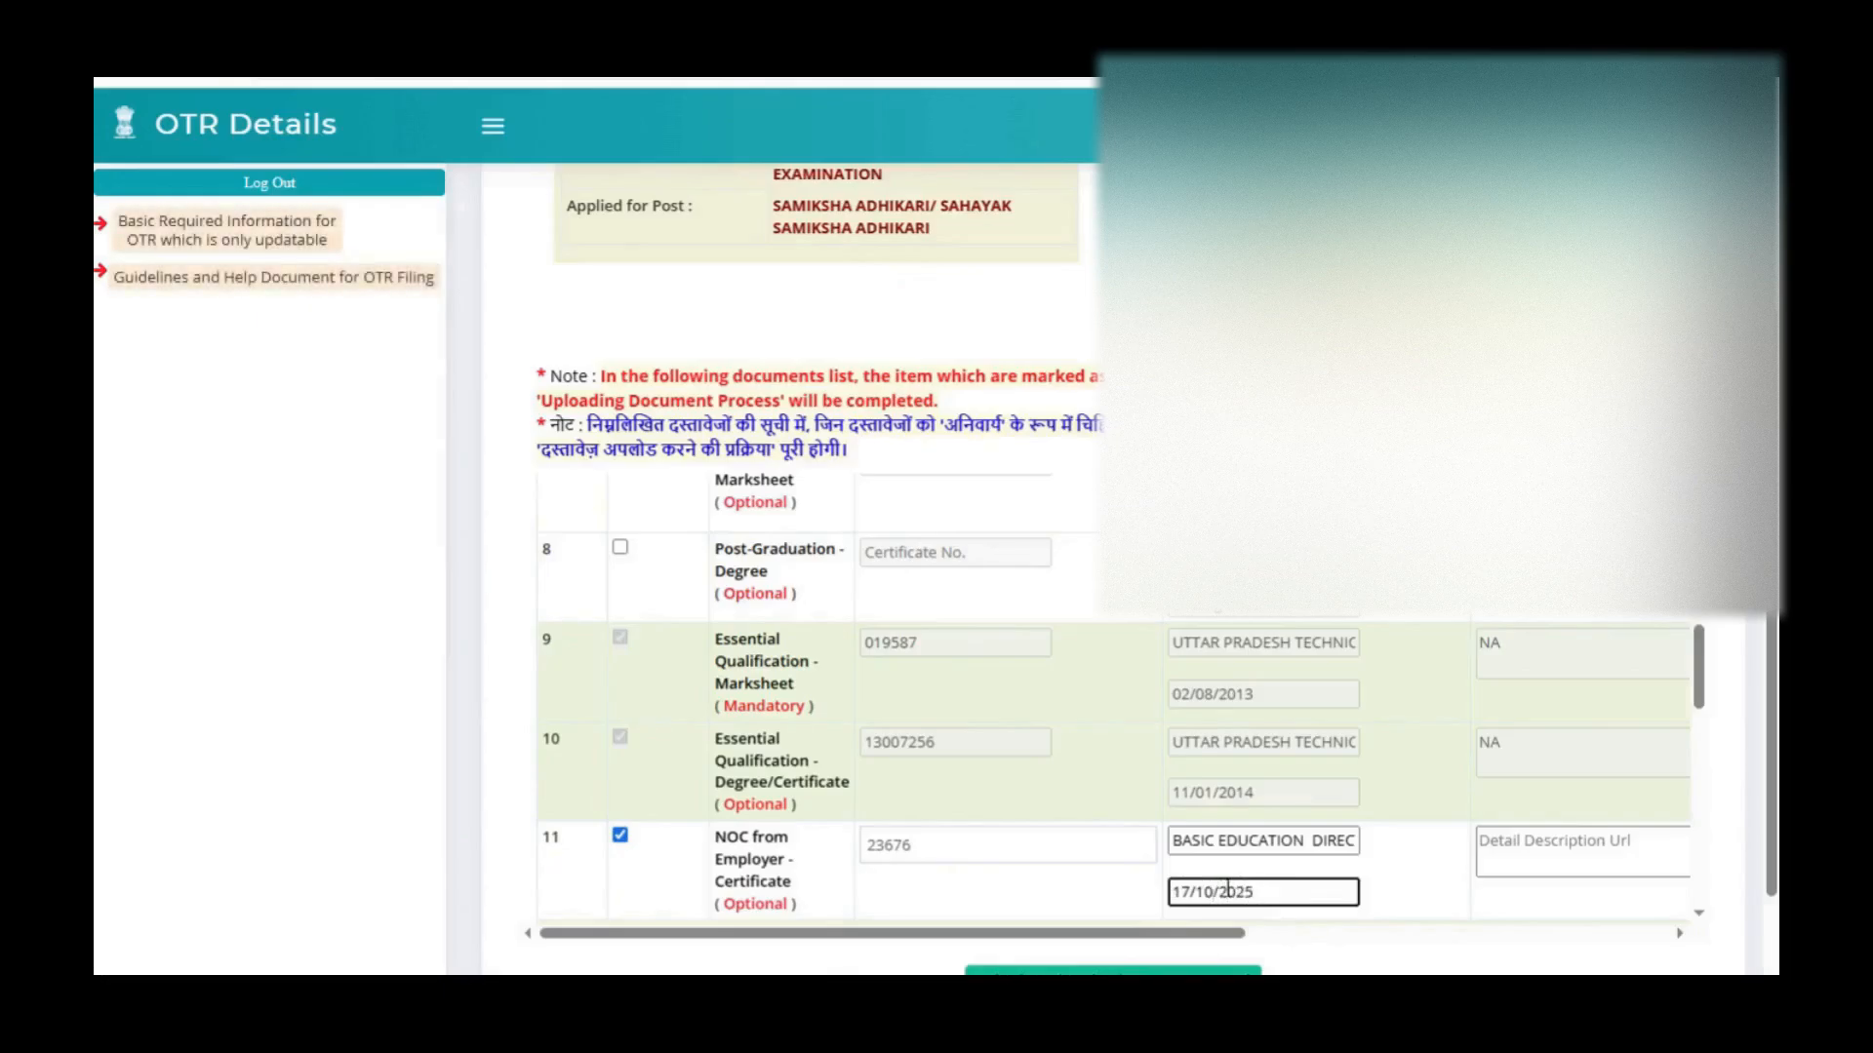
Enter NA as the NOC certificate's detail description URL, attach the NOC file and upload it, dismissing the notification
click(1534, 851)
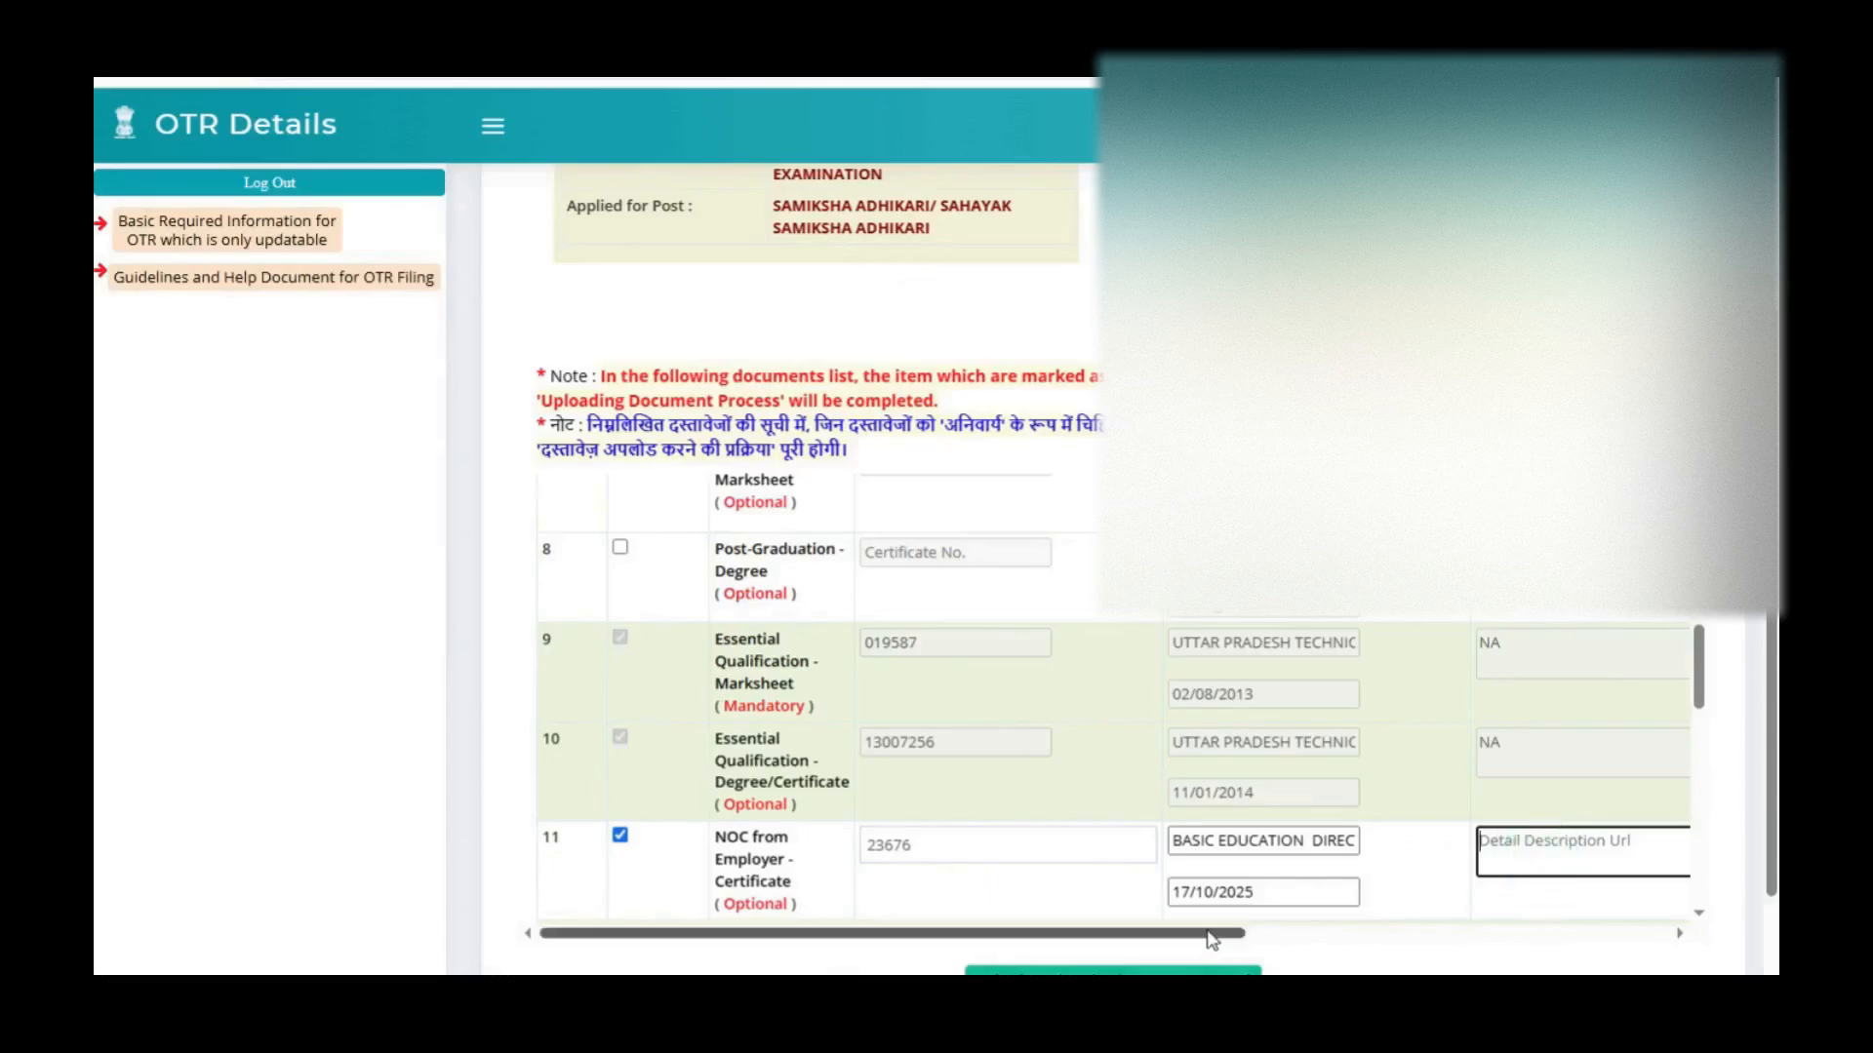
drag(1210, 938, 1525, 940)
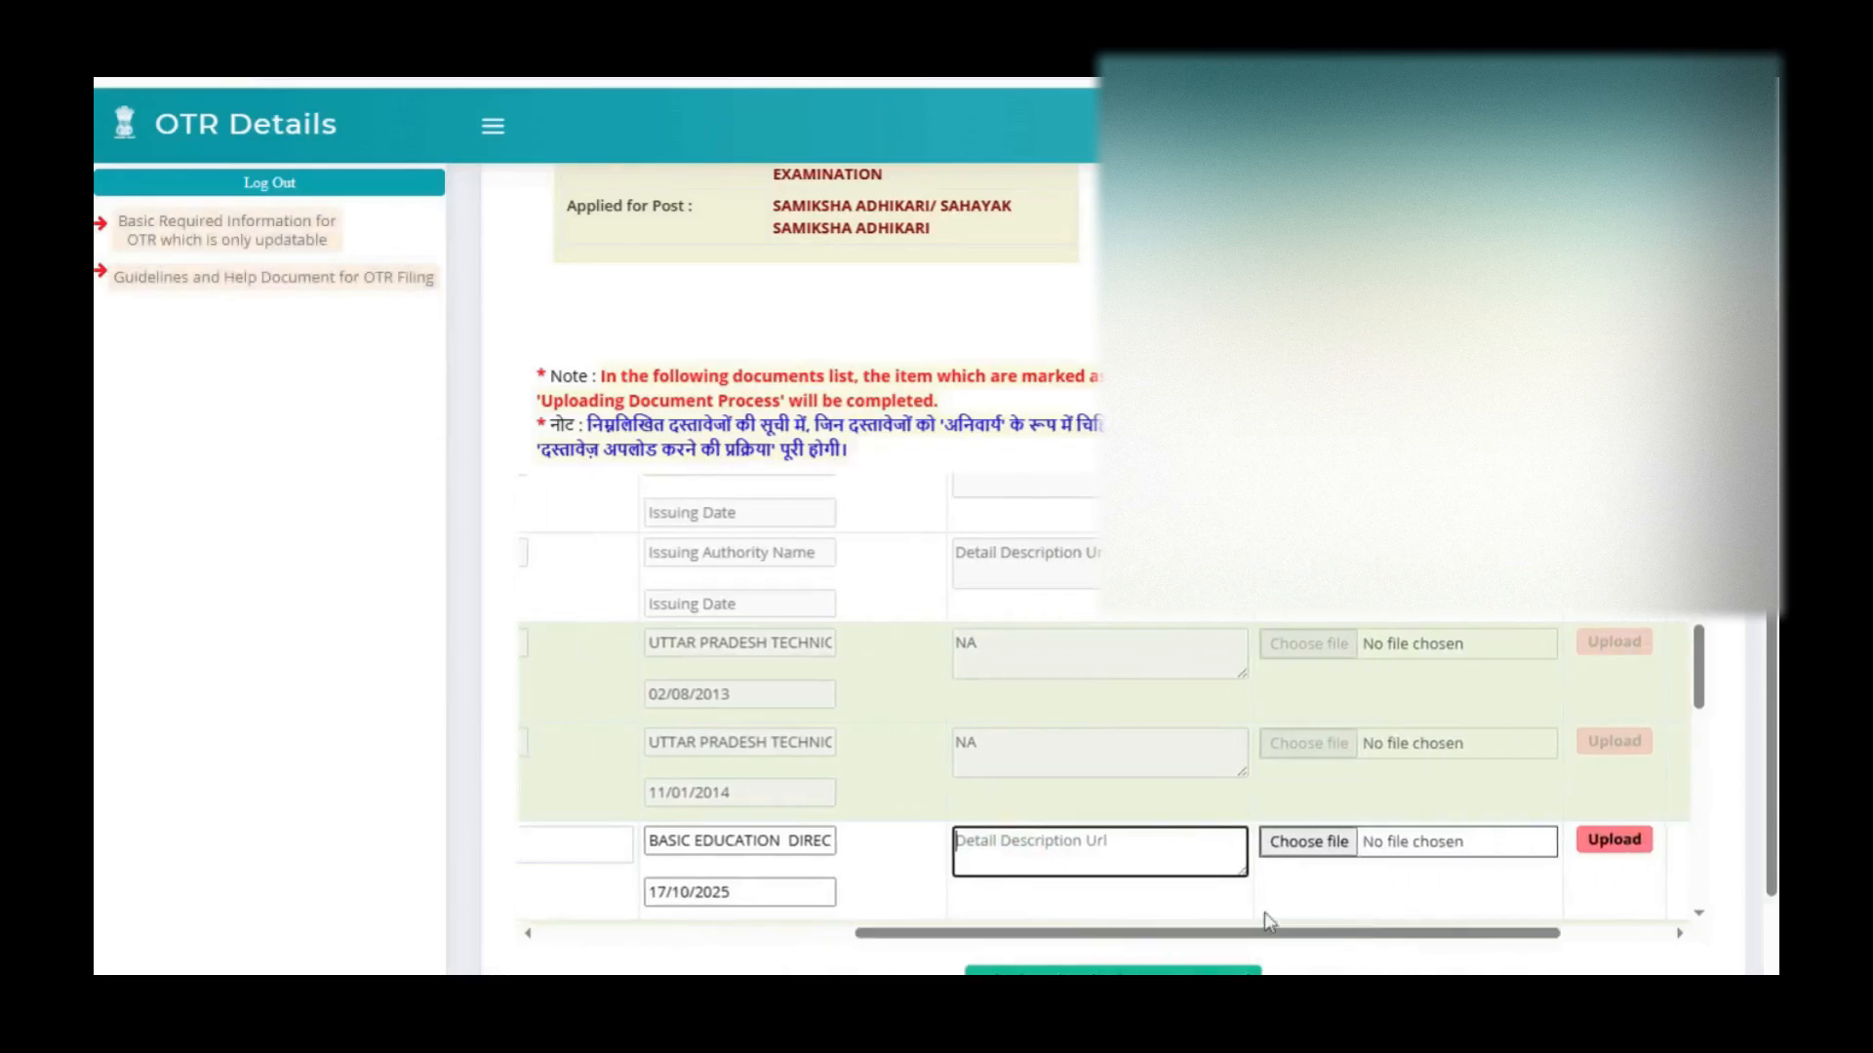
click(1316, 845)
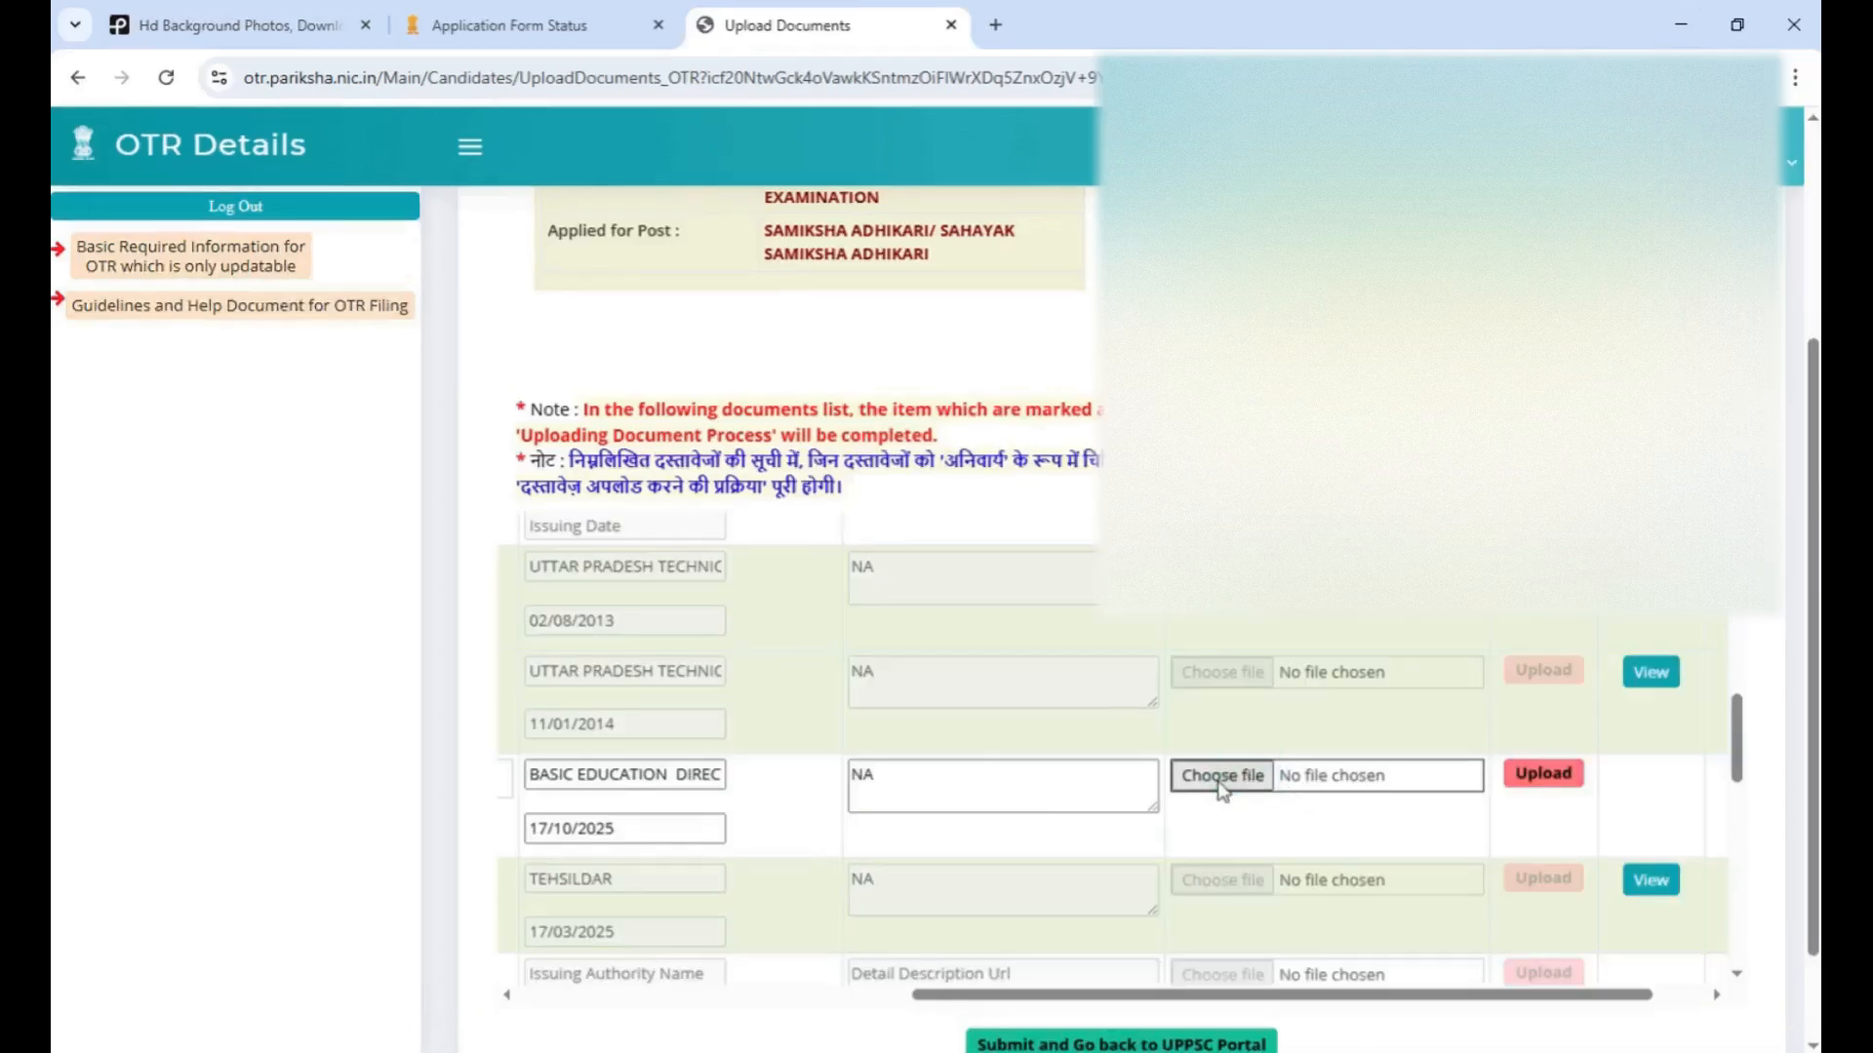
click(1222, 775)
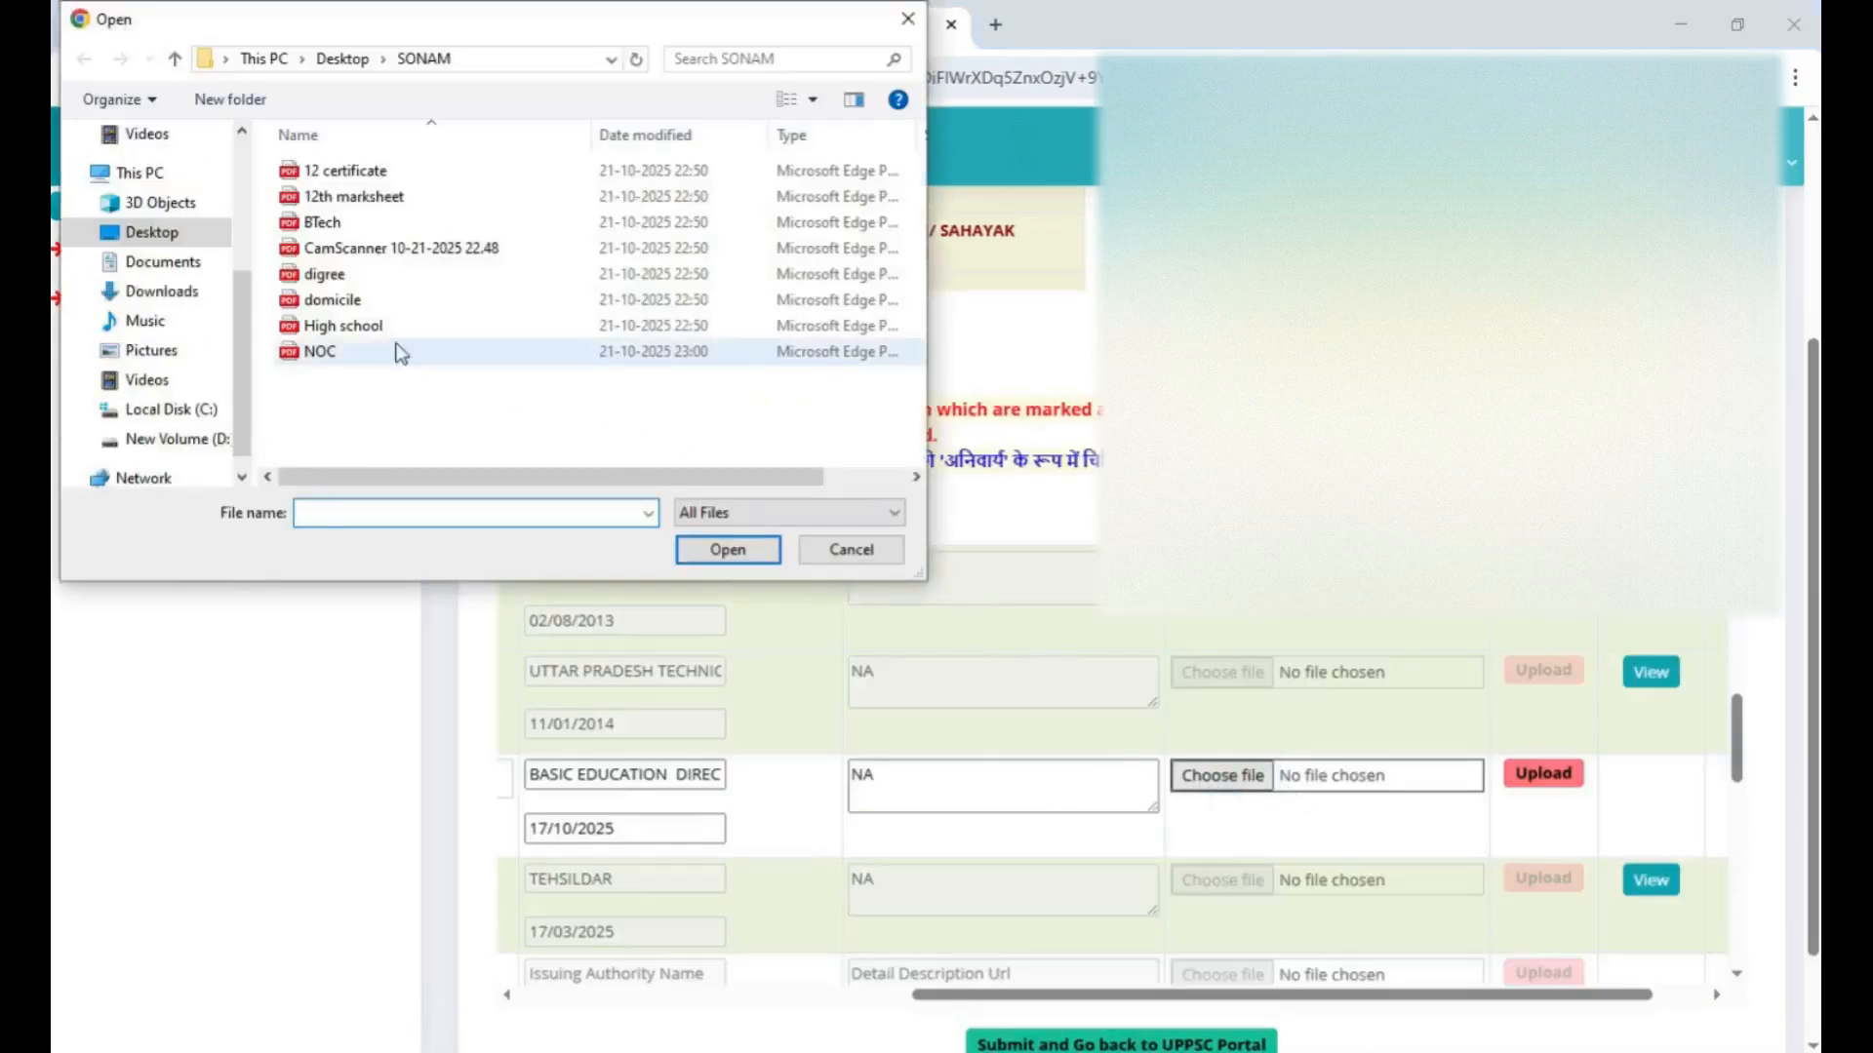
click(343, 353)
click(728, 551)
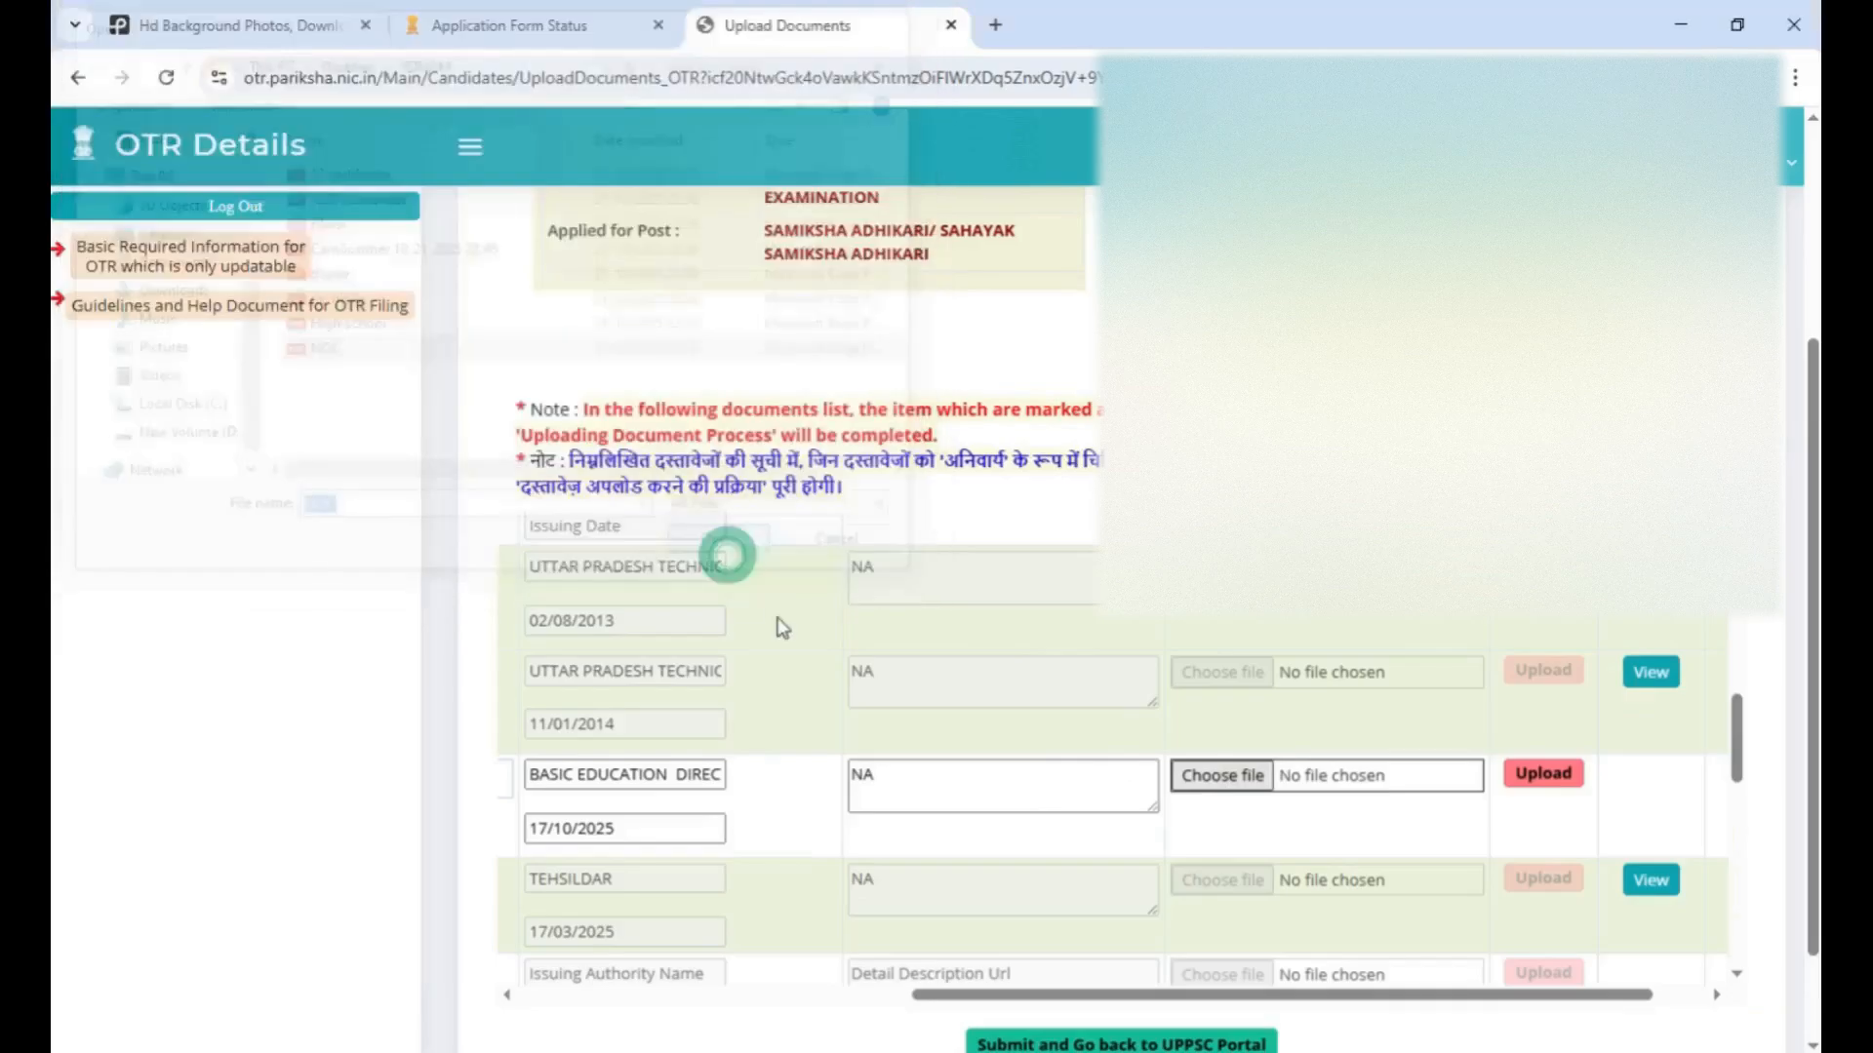
click(1532, 776)
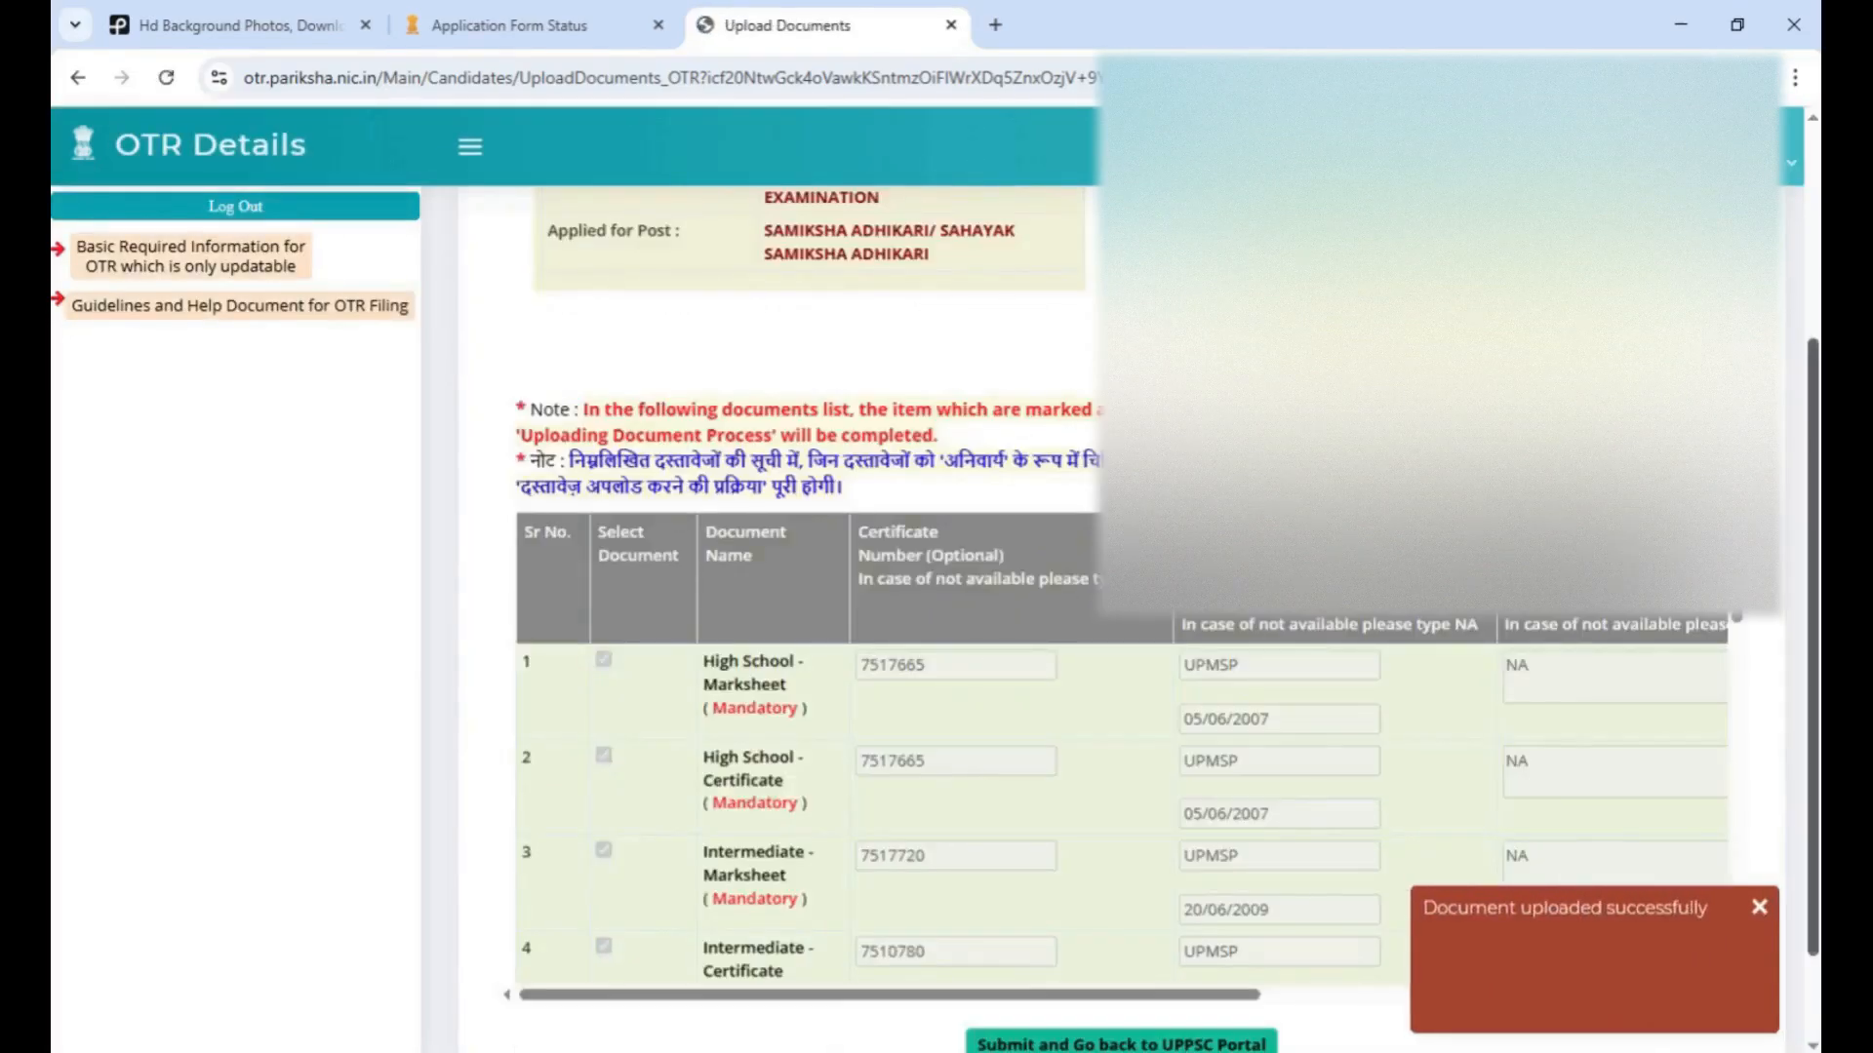
click(1760, 912)
Submit the uploaded documents and go back to the UPPSC portal, confirming the redirect and dismissing the notification
scroll(1145, 909, down, 3)
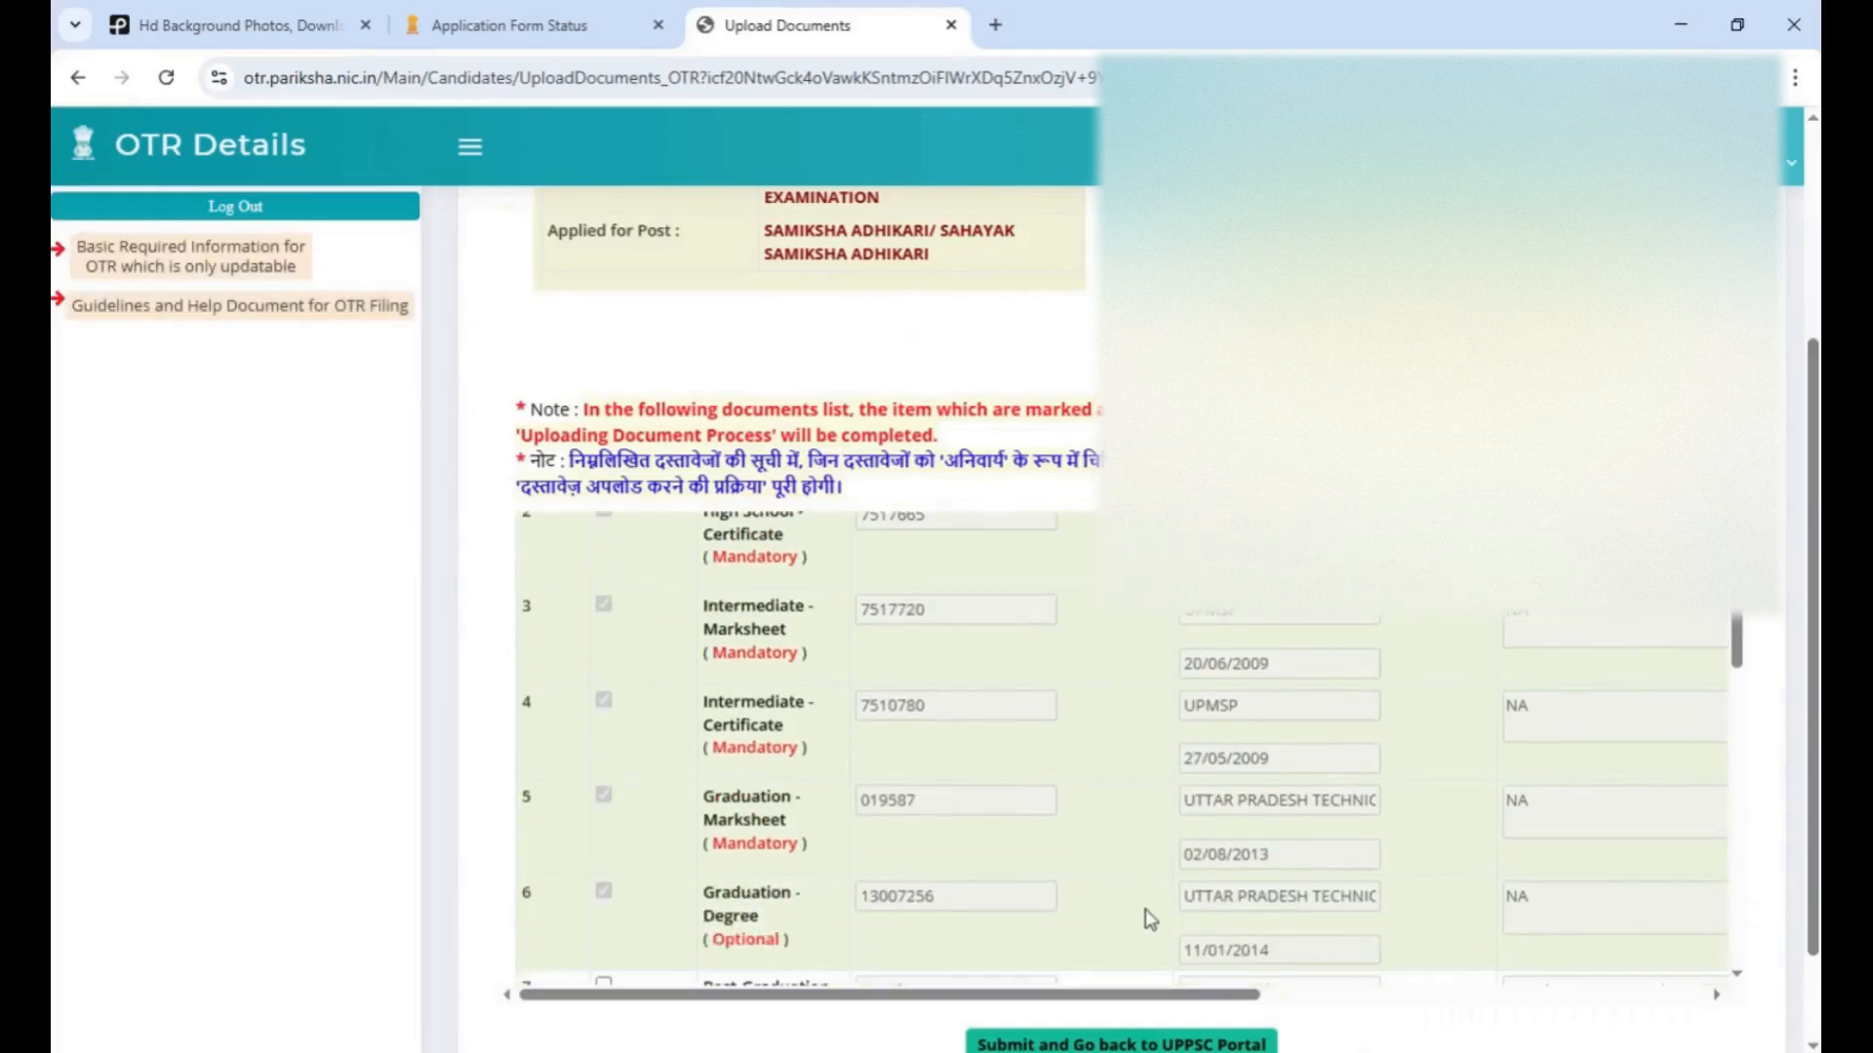
scroll(1281, 1005, down, 15)
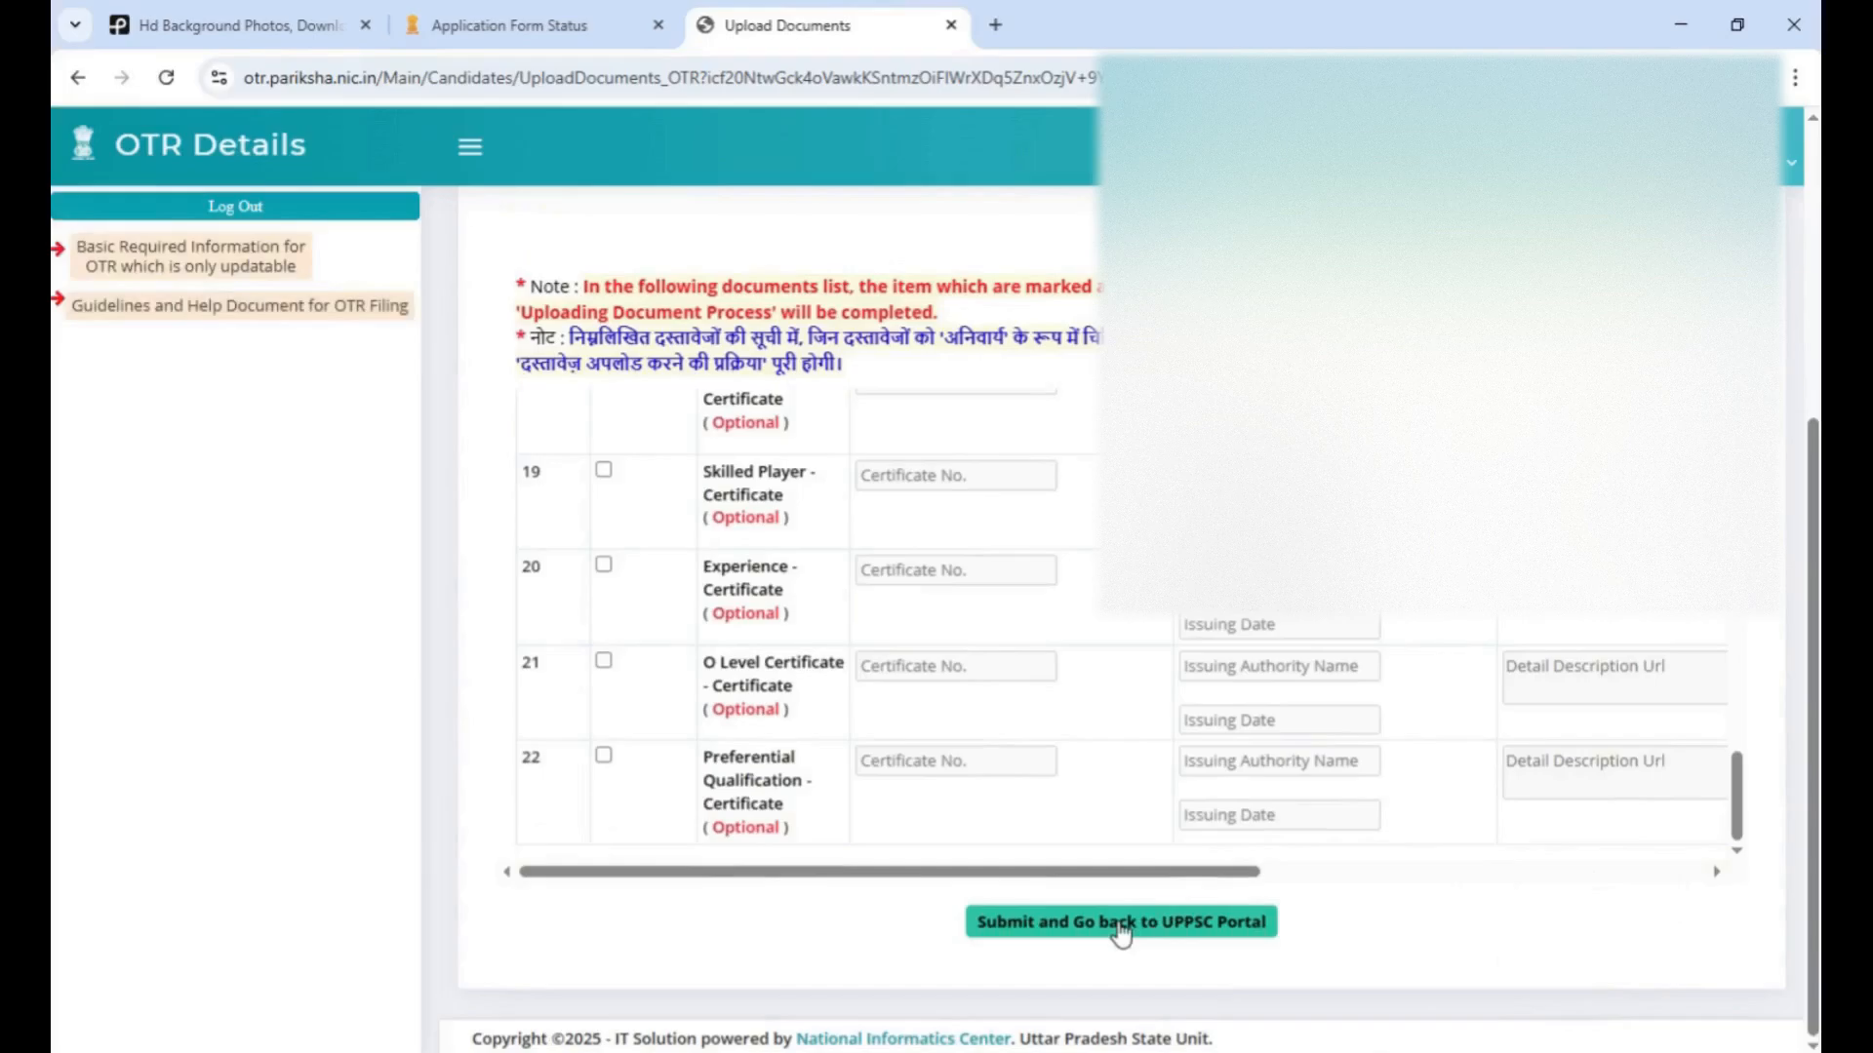
click(1121, 925)
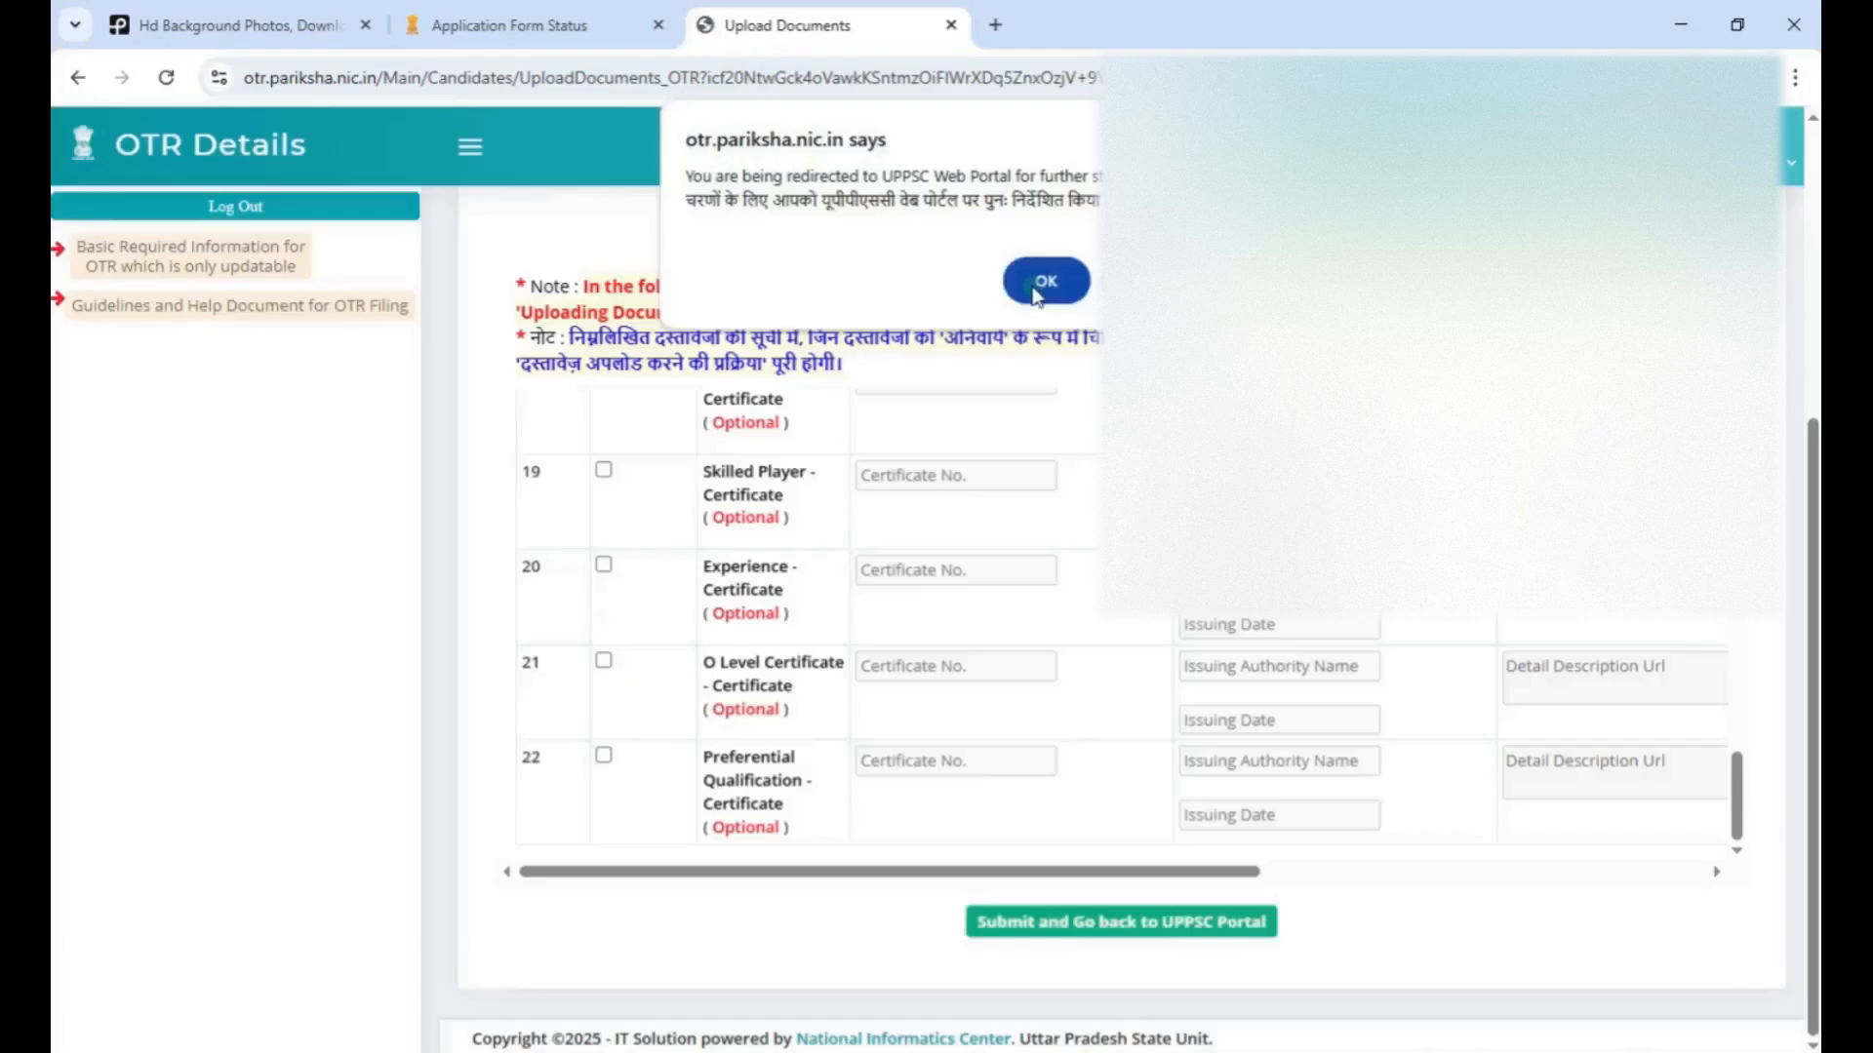
click(1039, 289)
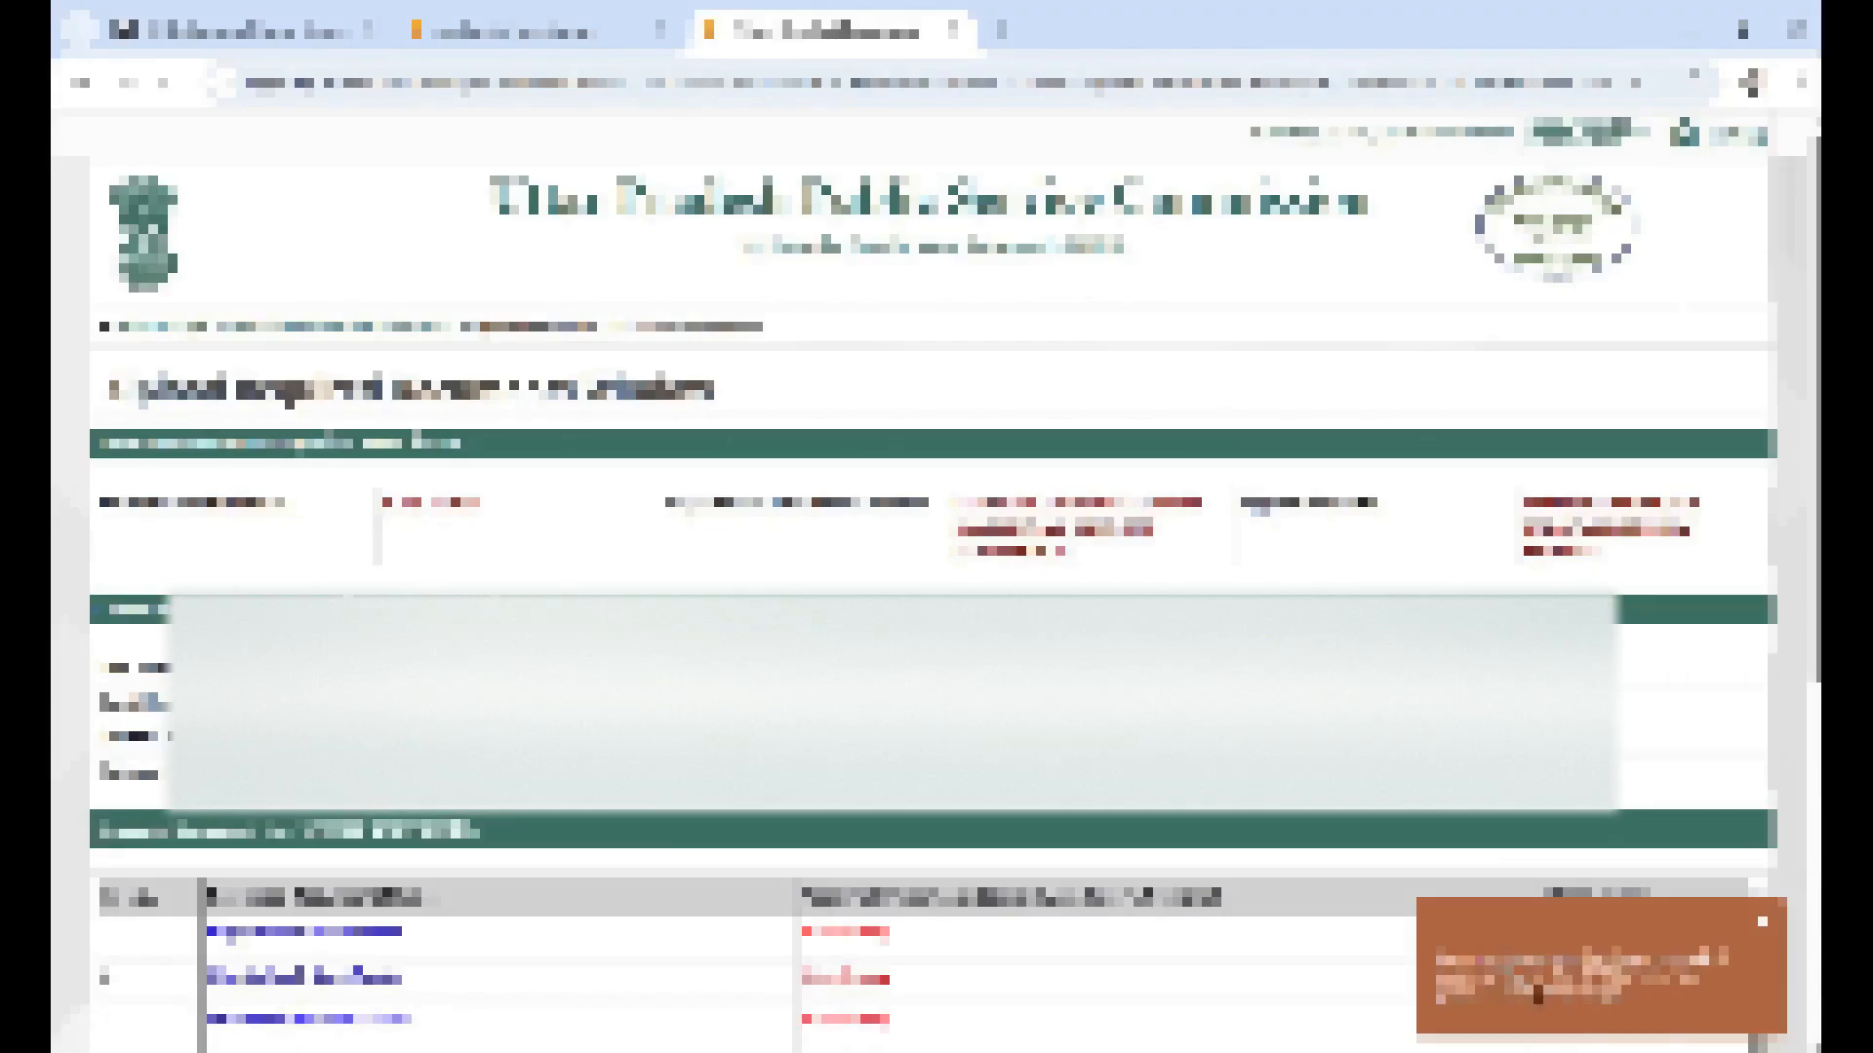
click(1762, 923)
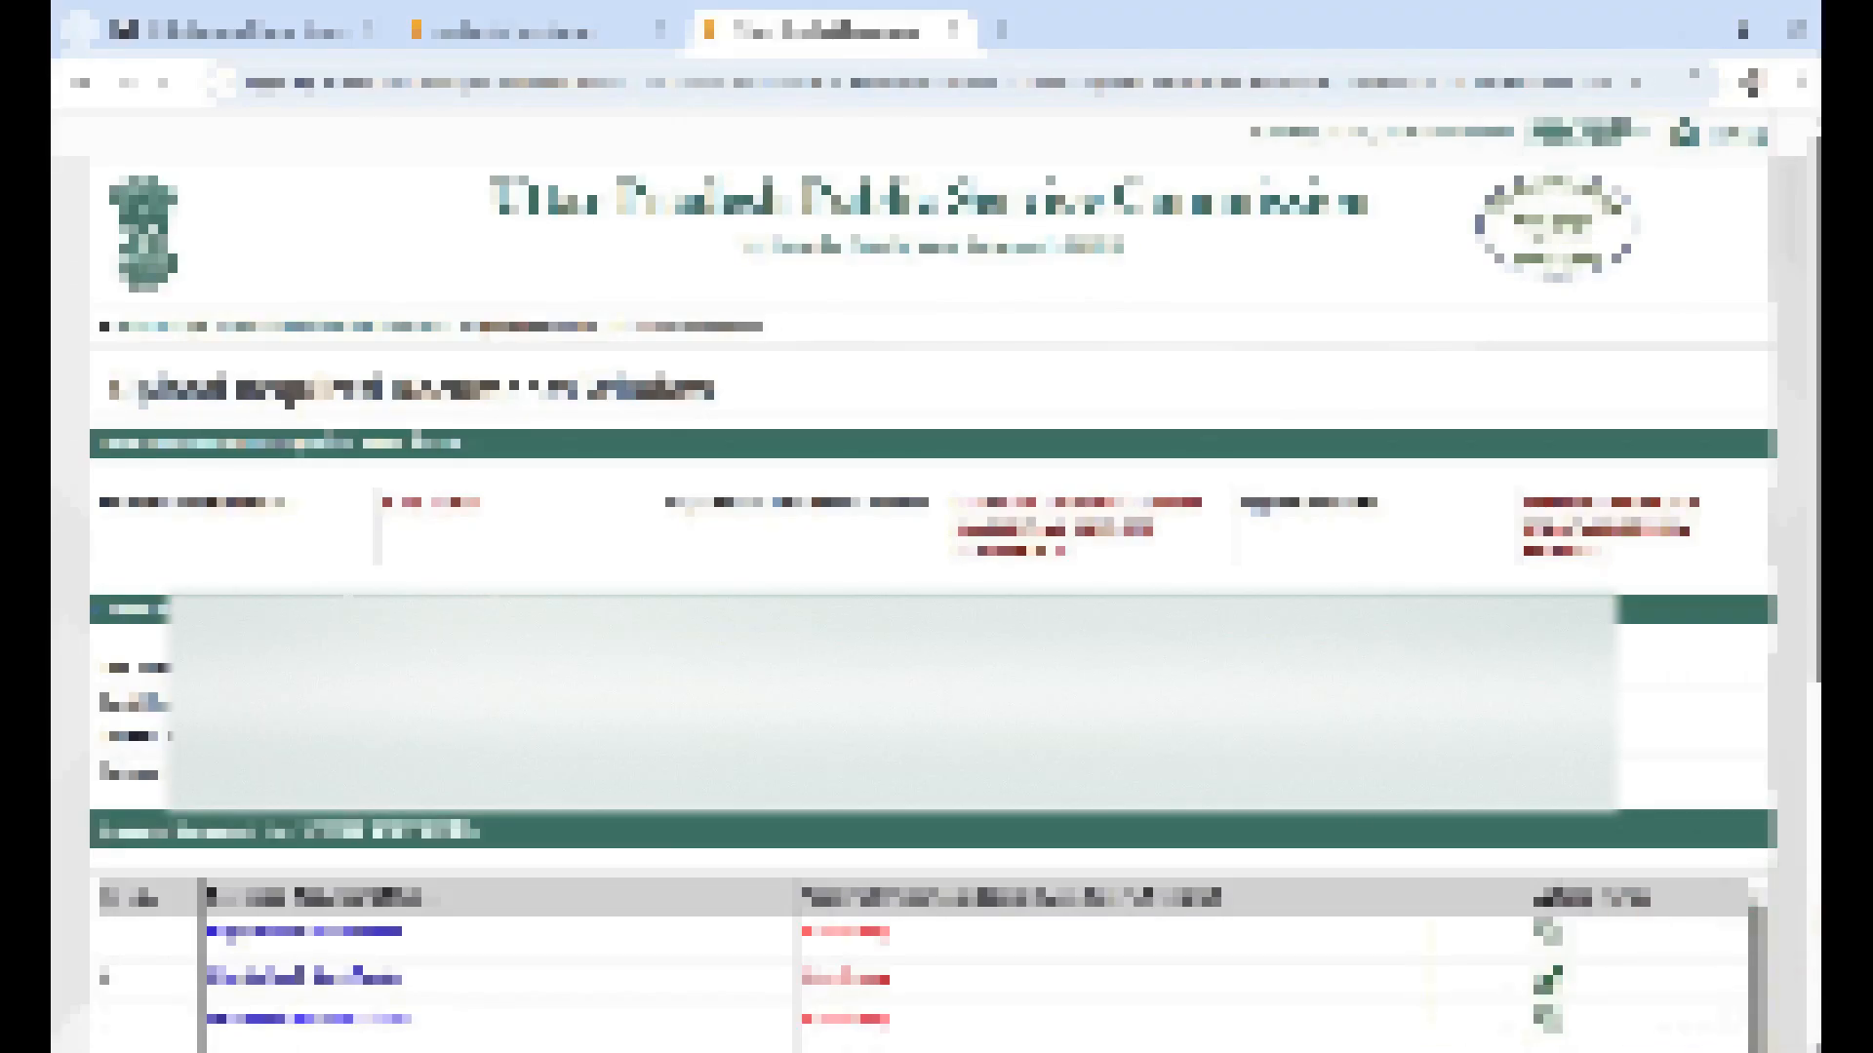
Check the upload status of every document in the required document list down to its last row
scroll(514, 719, down, 5)
scroll(874, 837, up, 2)
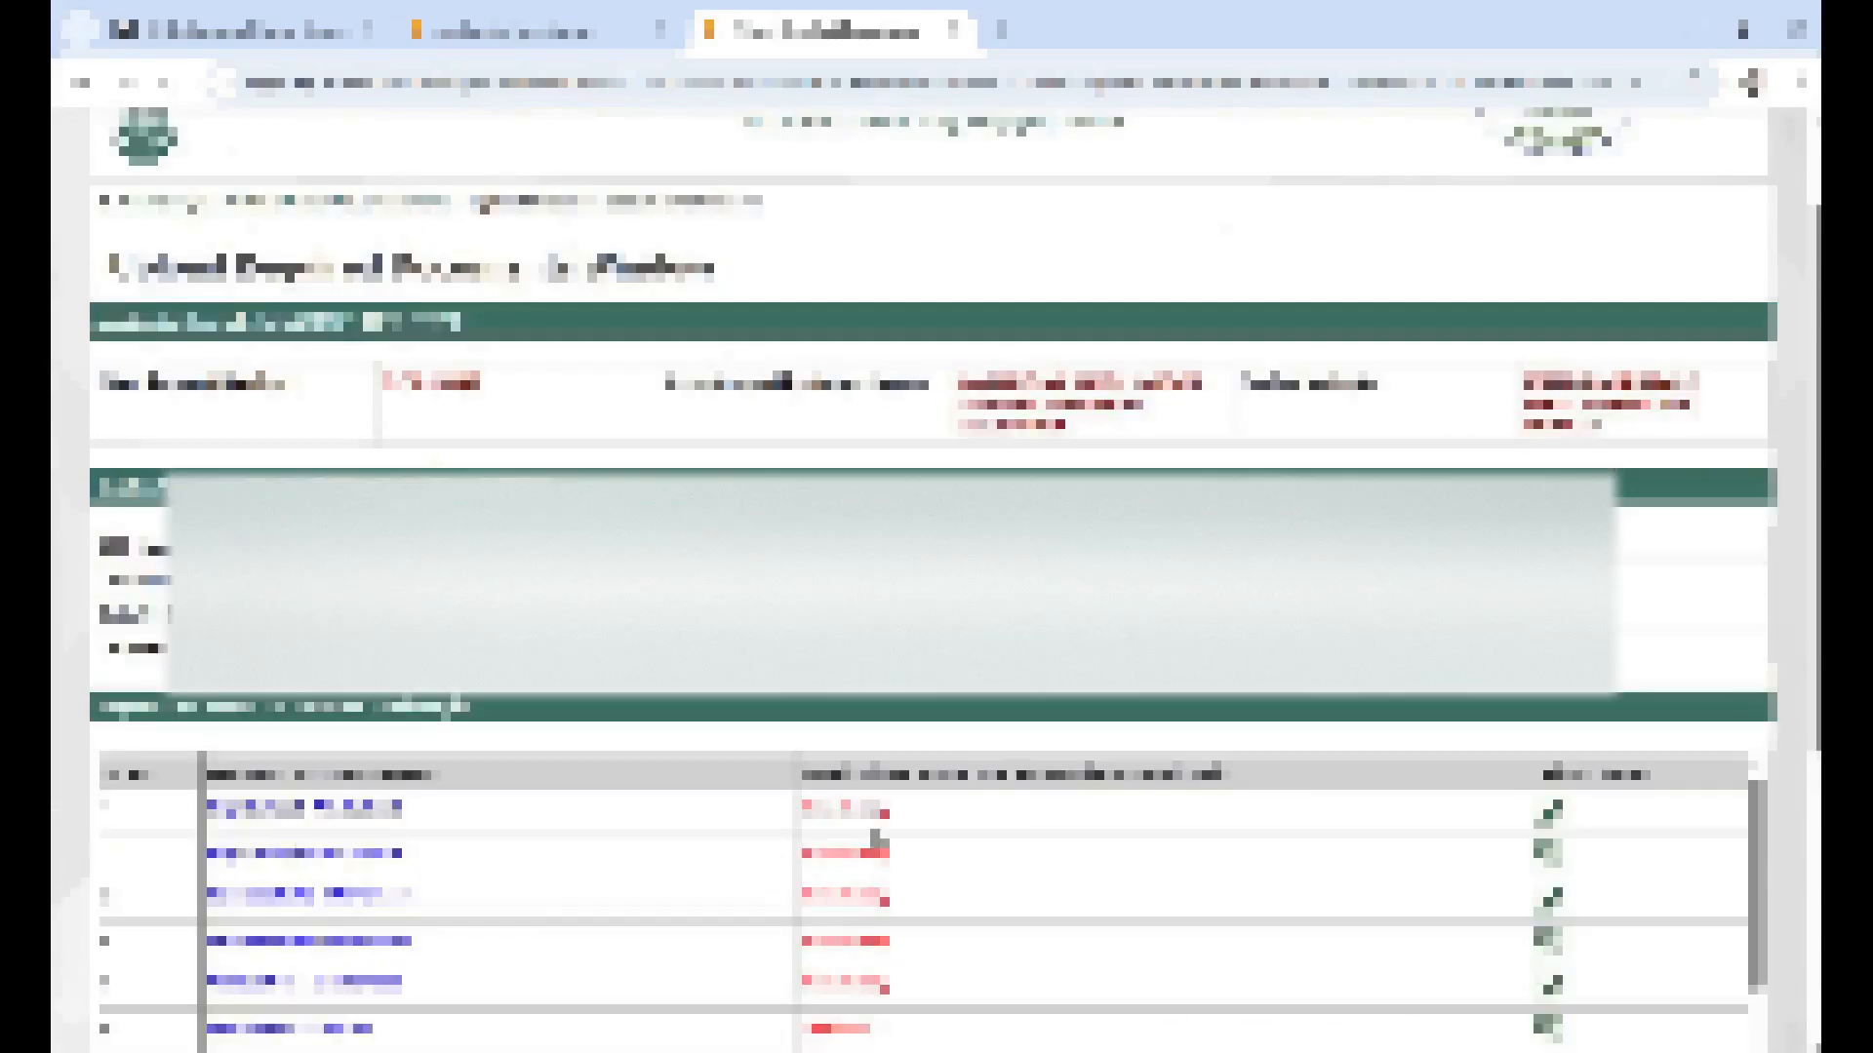
scroll(1573, 534, down, 3)
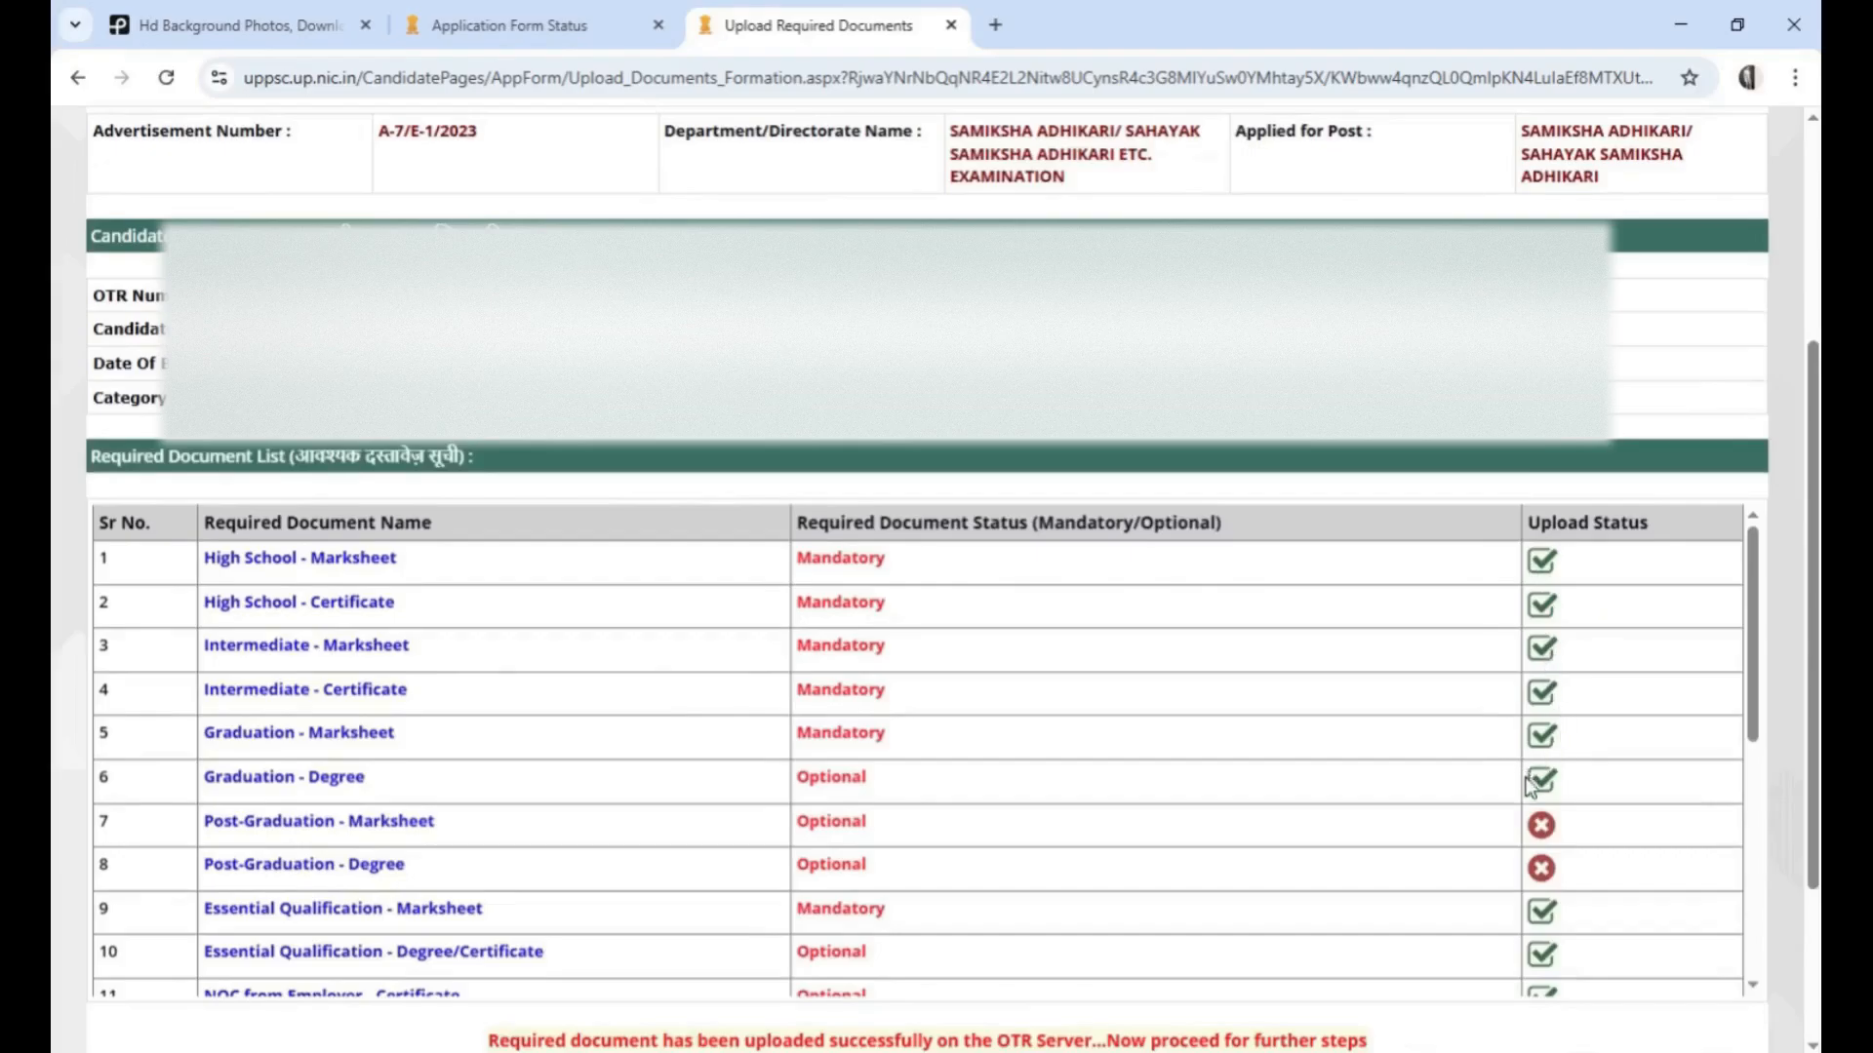
scroll(1547, 845, down, 1)
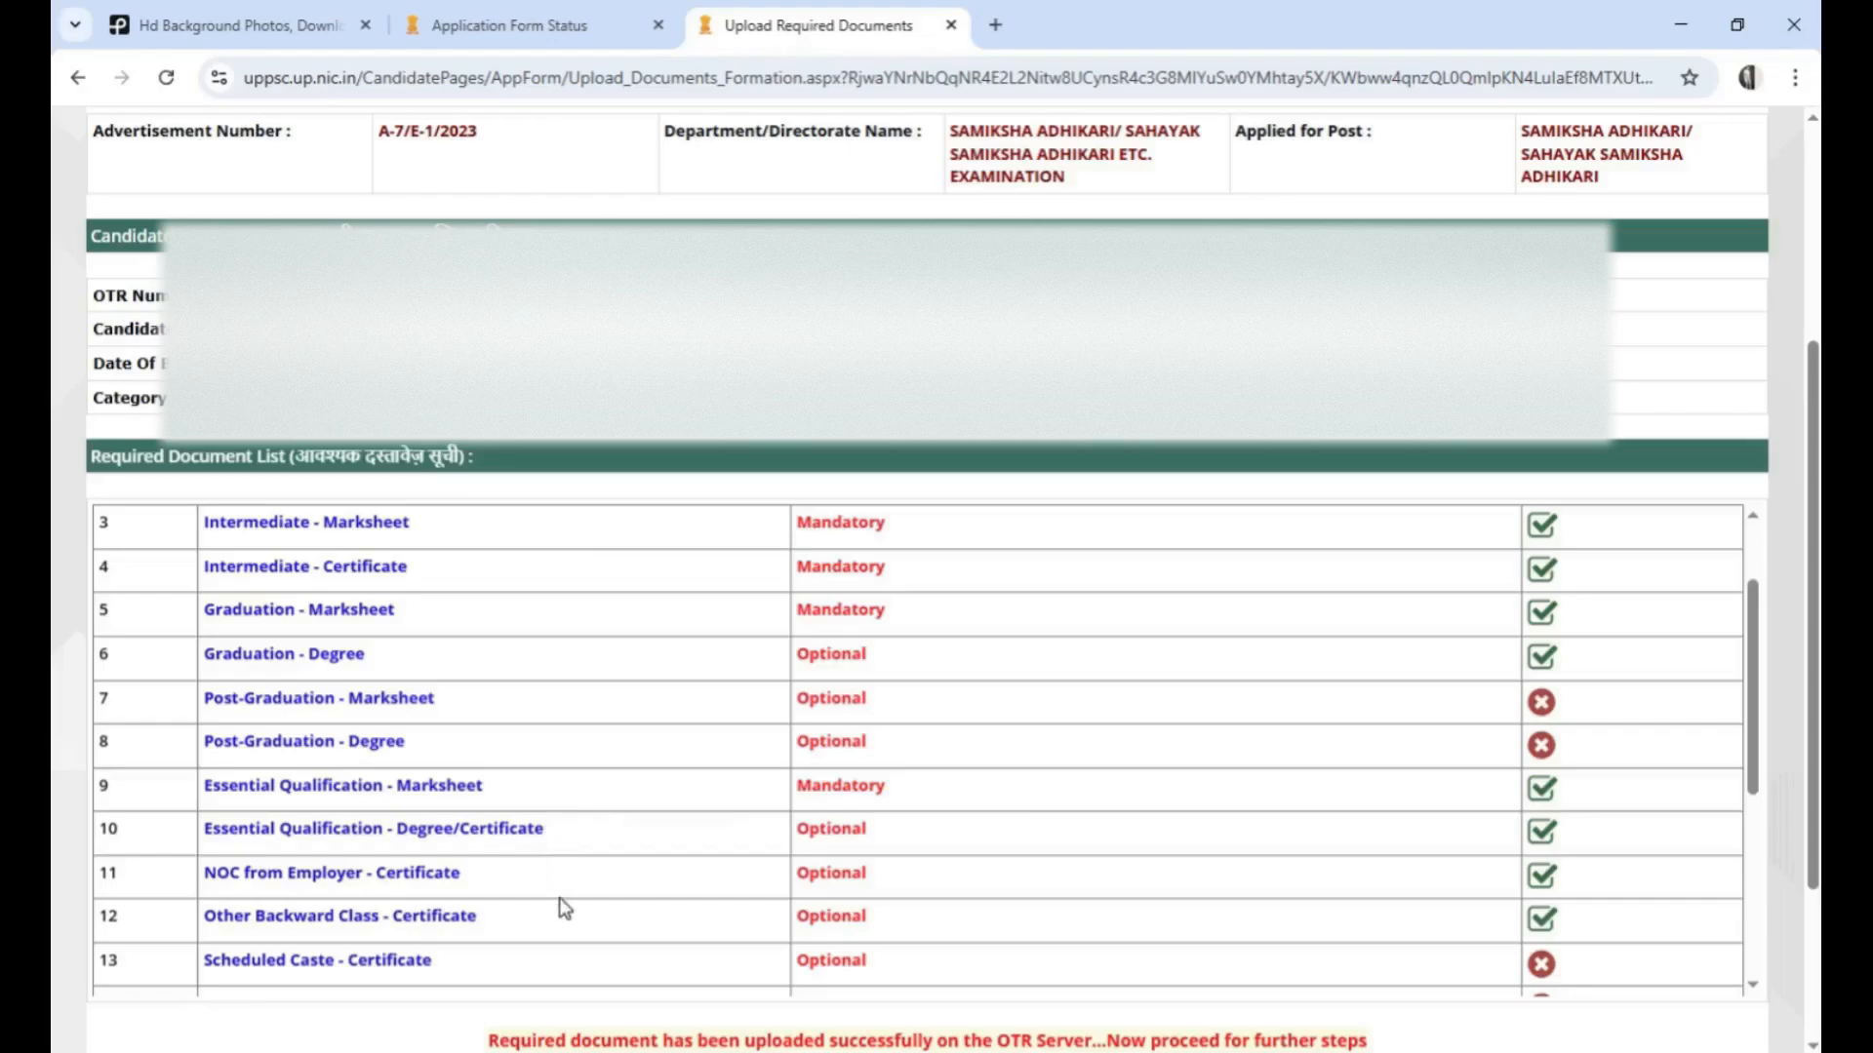
scroll(905, 924, down, 1)
scroll(905, 924, down, 5)
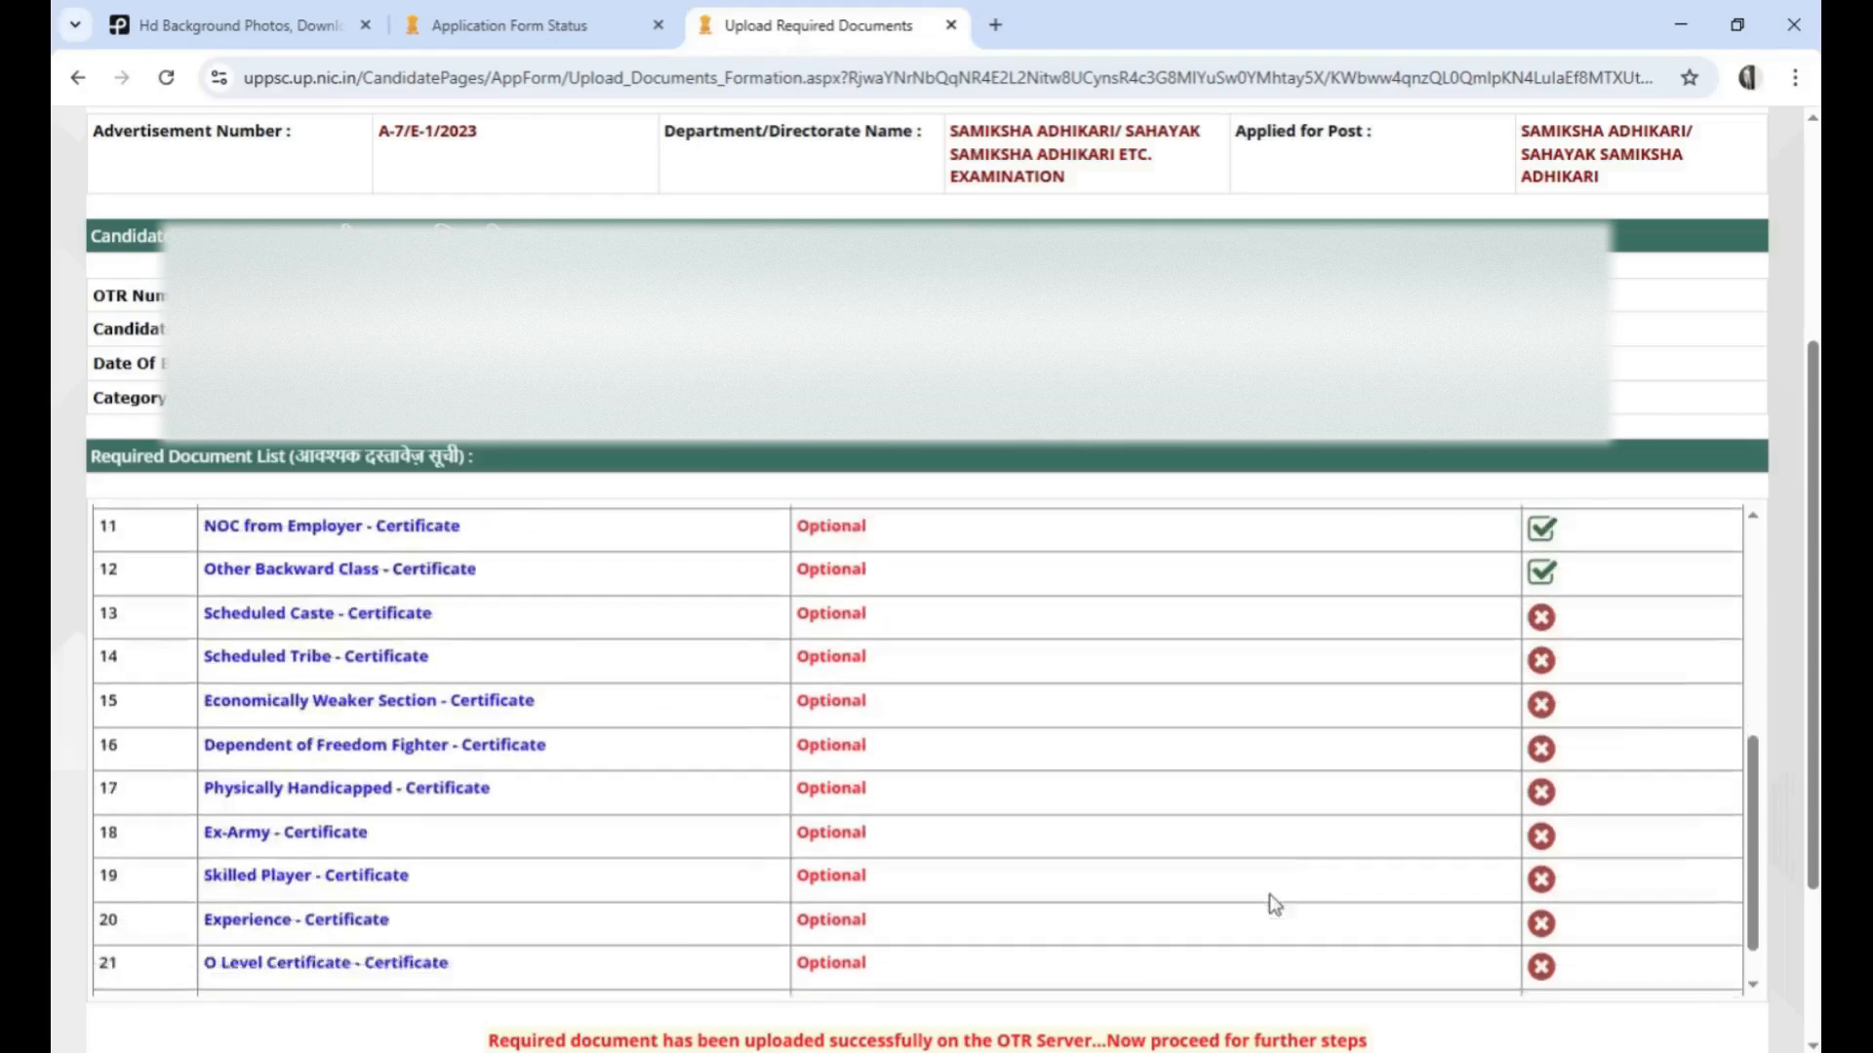
scroll(899, 1002, down, 2)
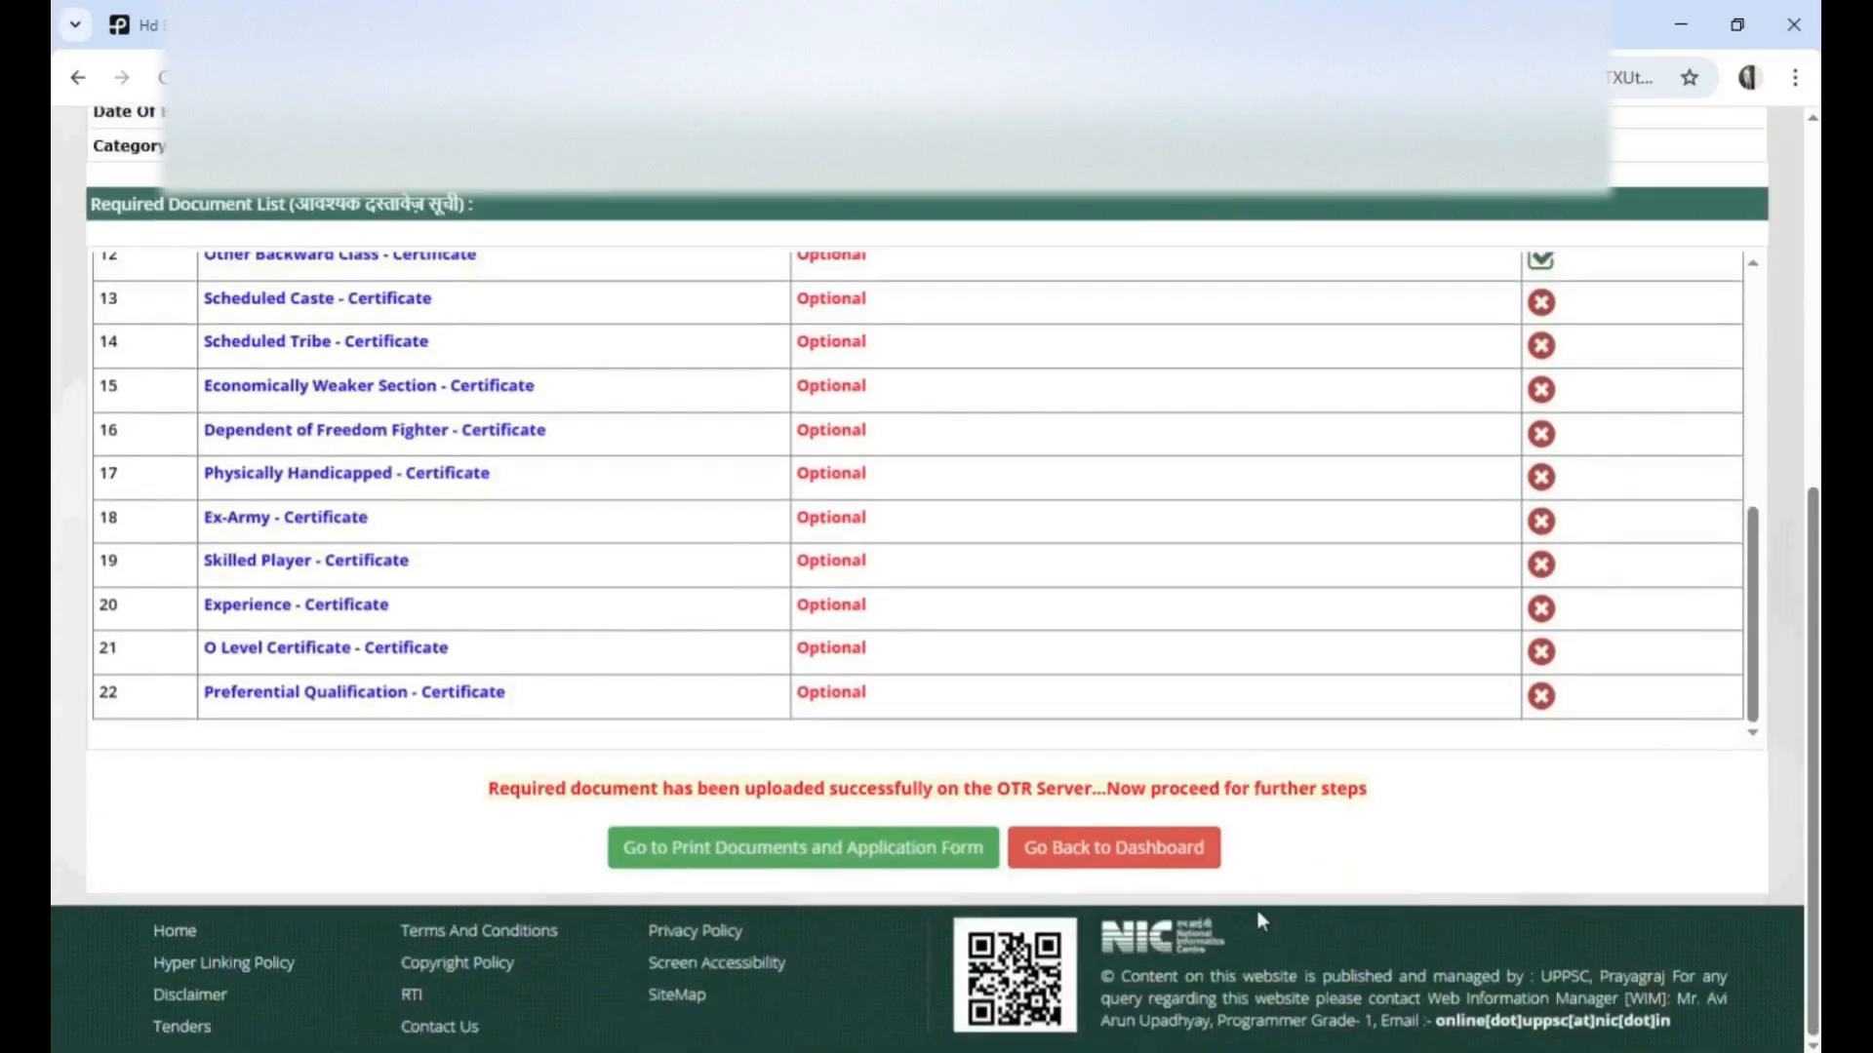
Go to the print page for documents and application form and download the Conventional Form
click(755, 853)
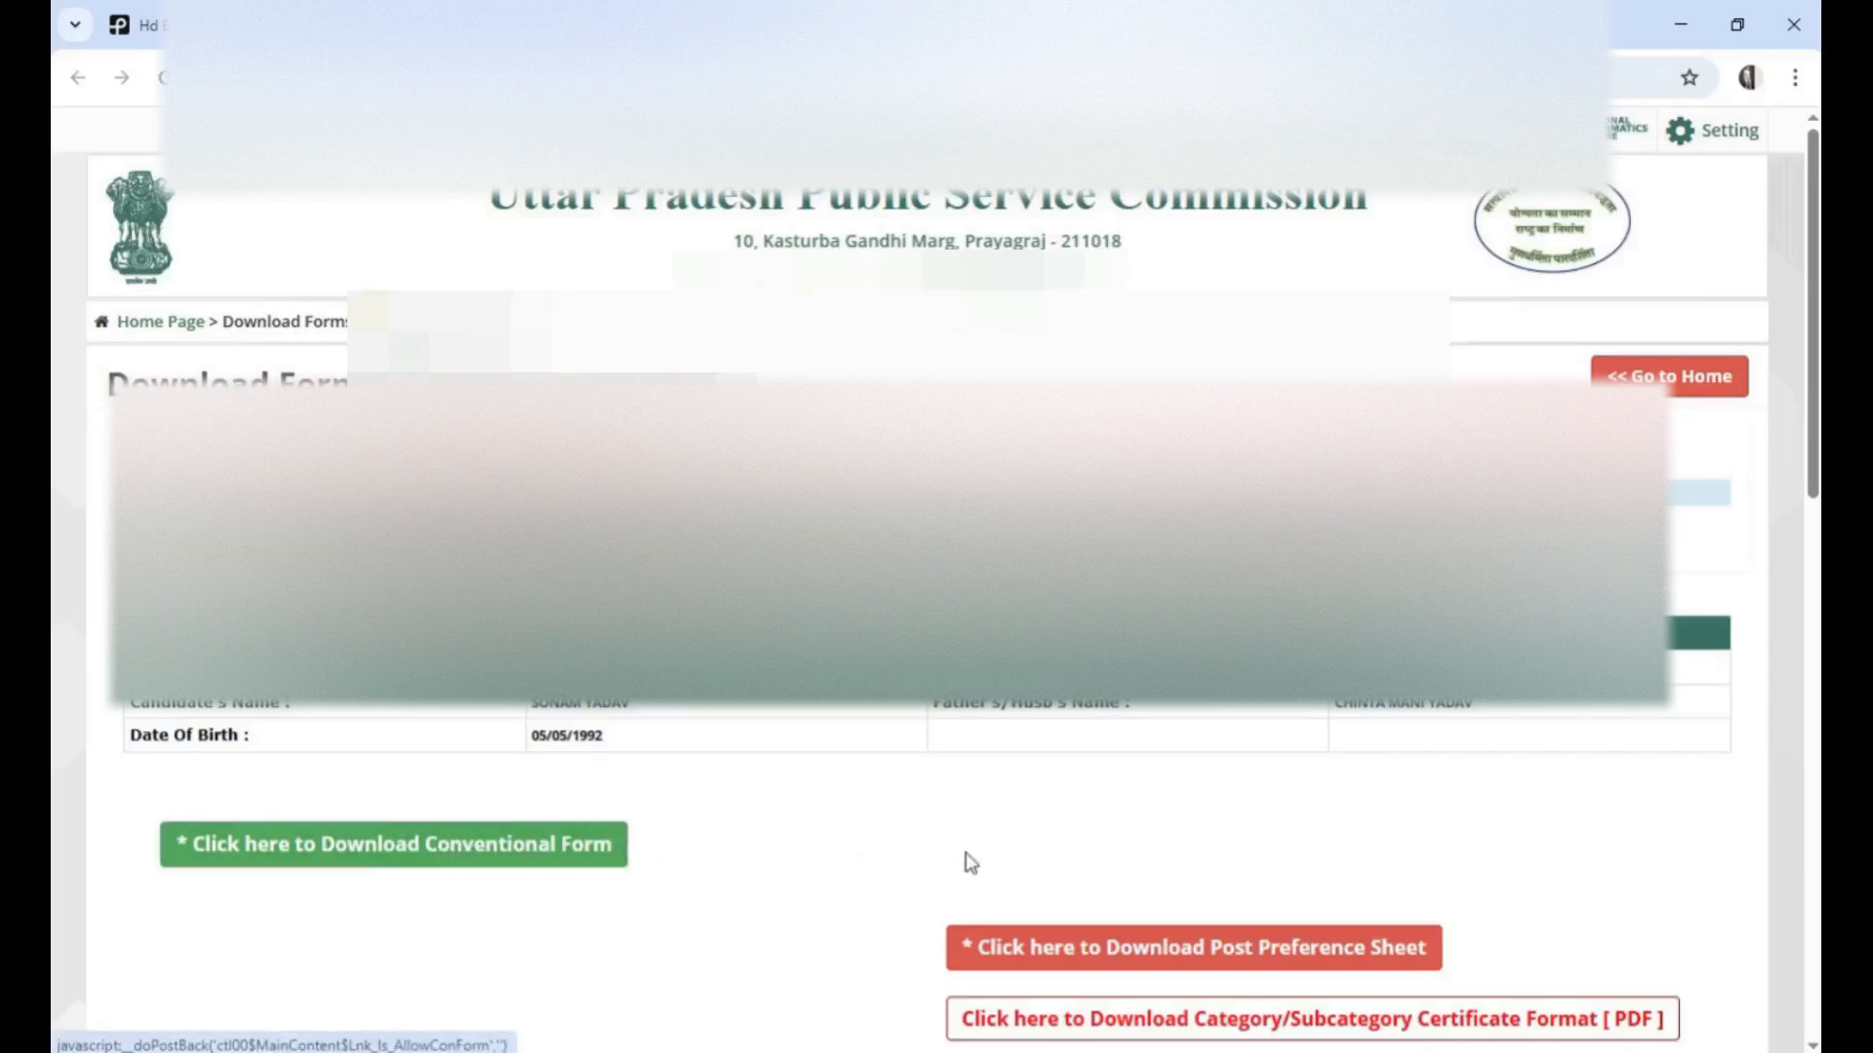
scroll(966, 861, down, 1)
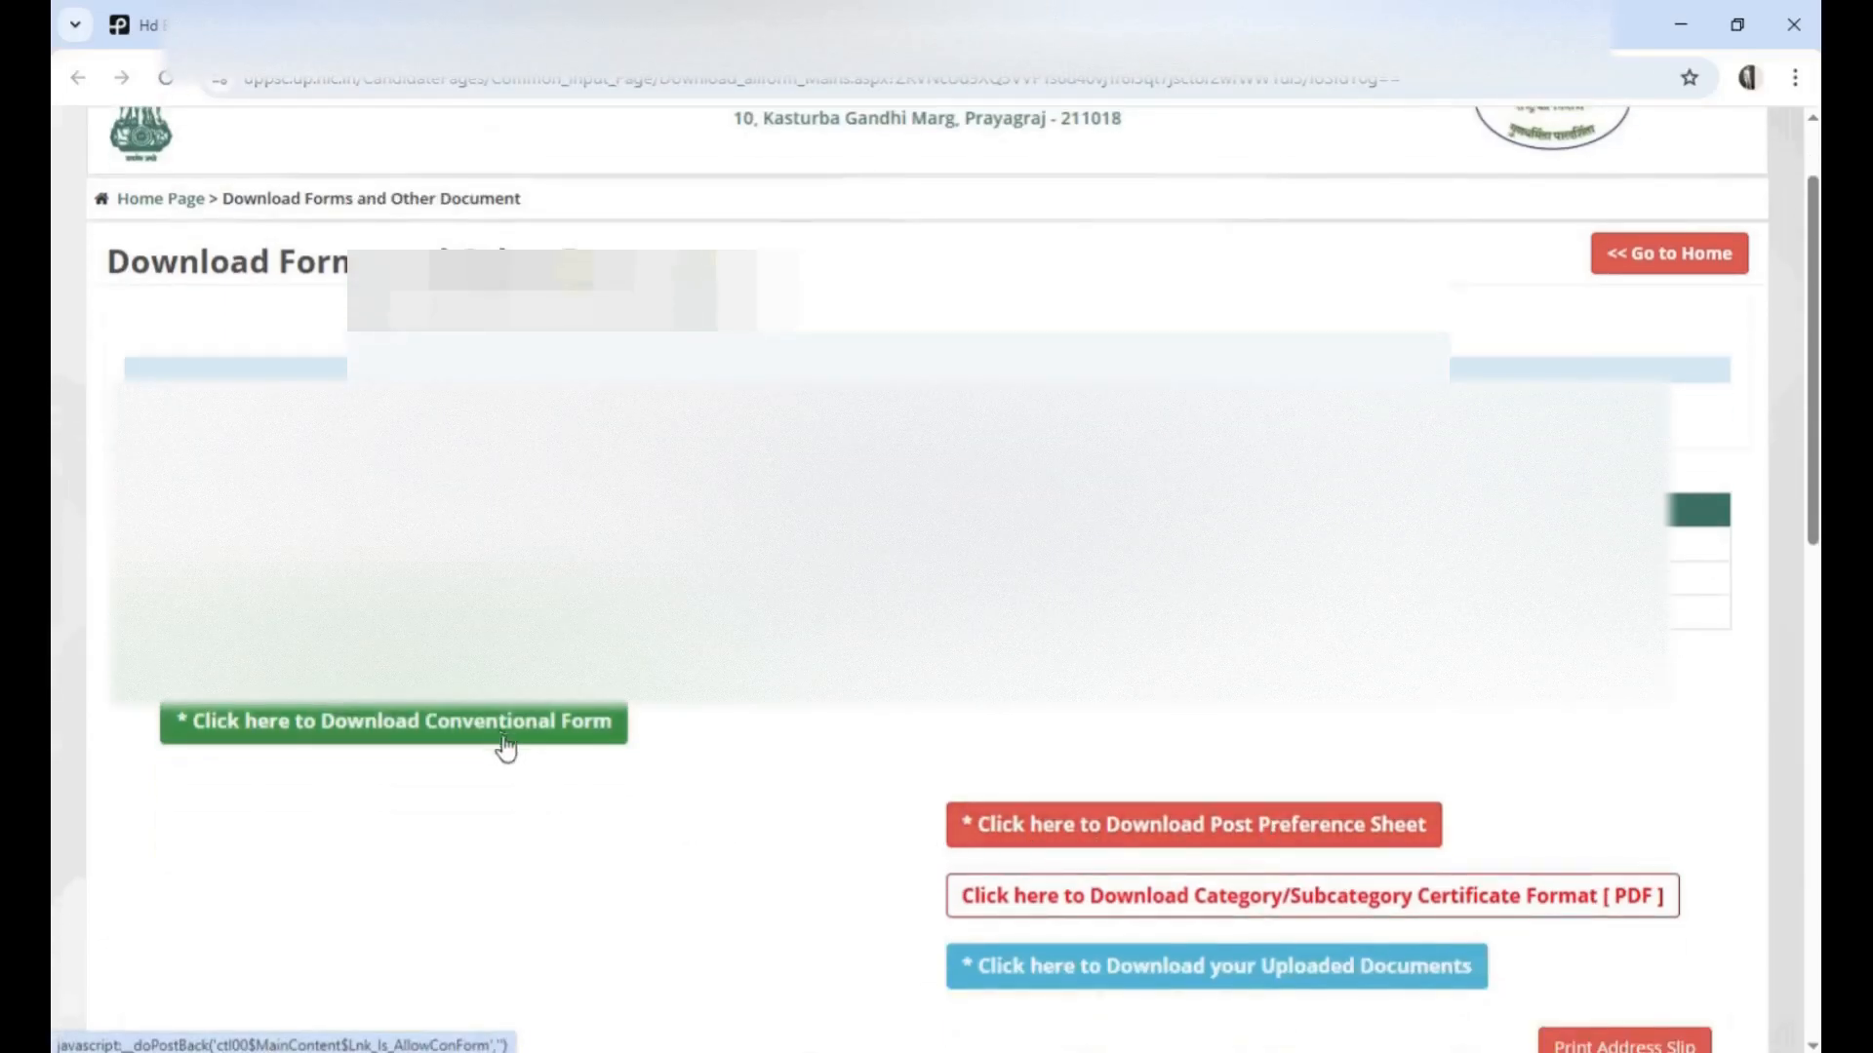
click(416, 739)
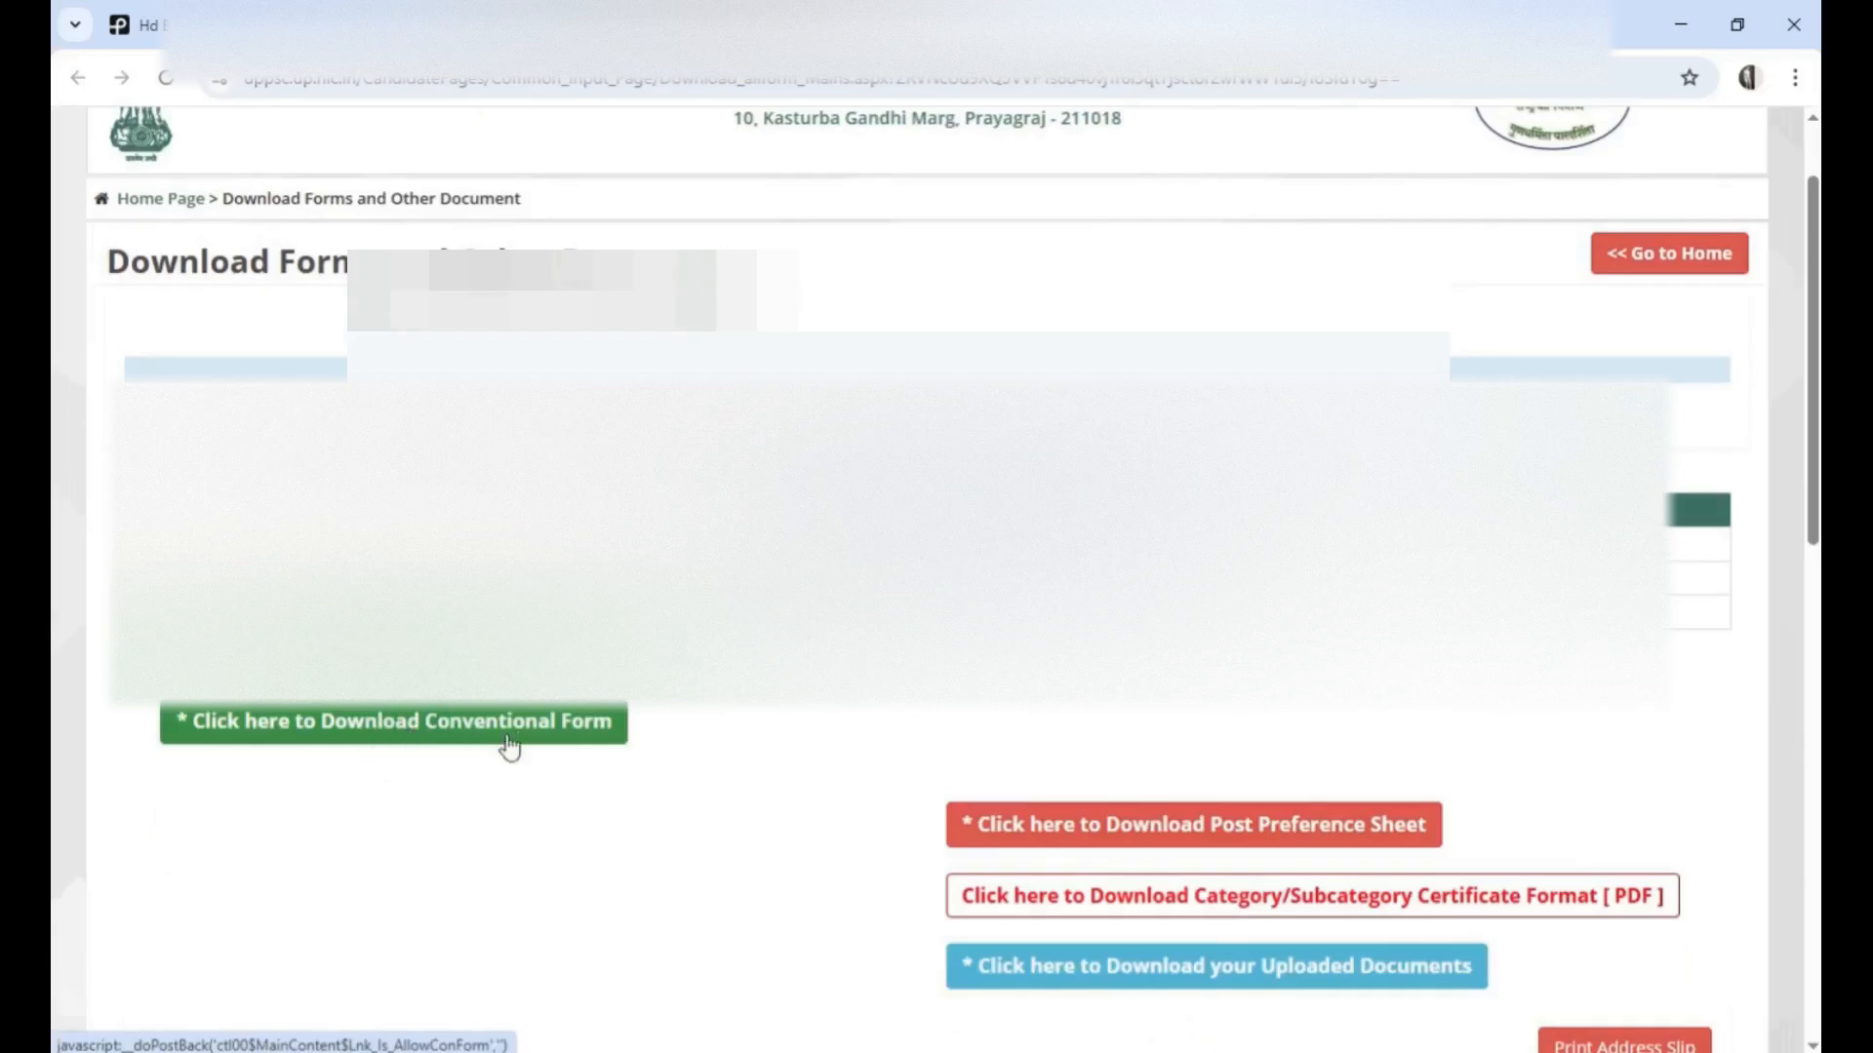